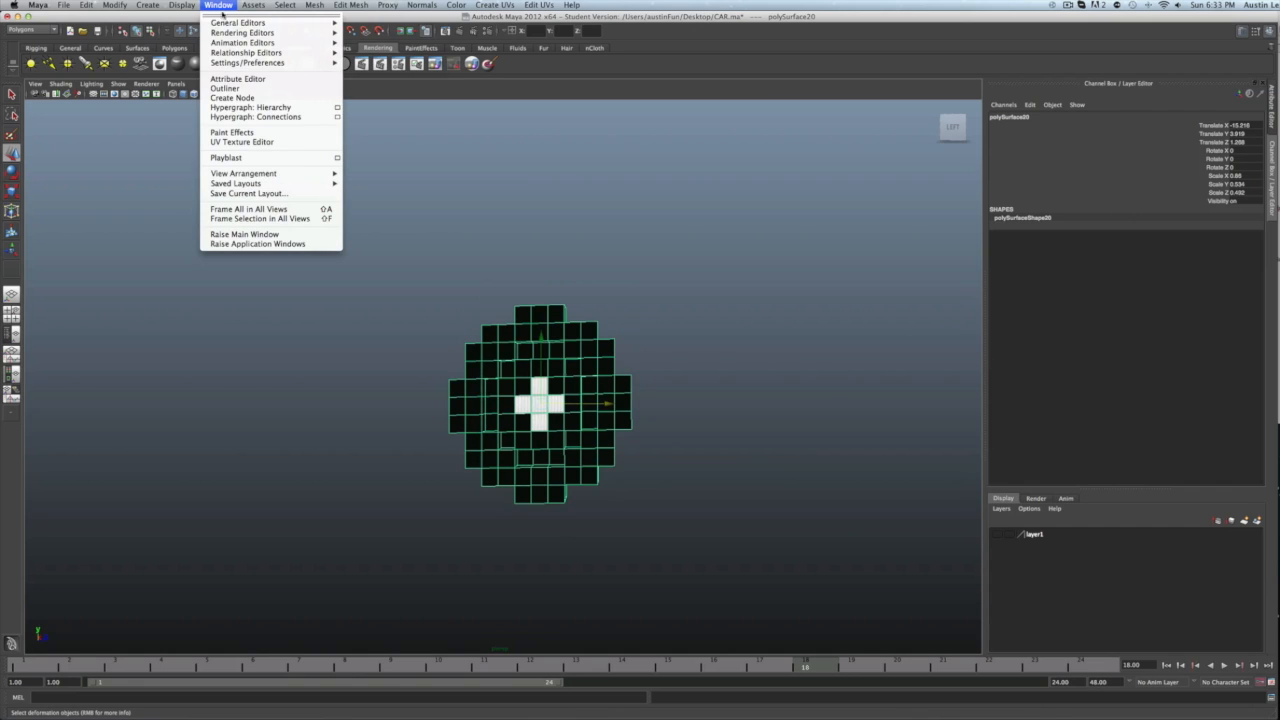
# Step: Open the Expression Editor for the wheel, polySurface20, and move it aside so the wheel is visible
pyautogui.moveTo(300, 43)
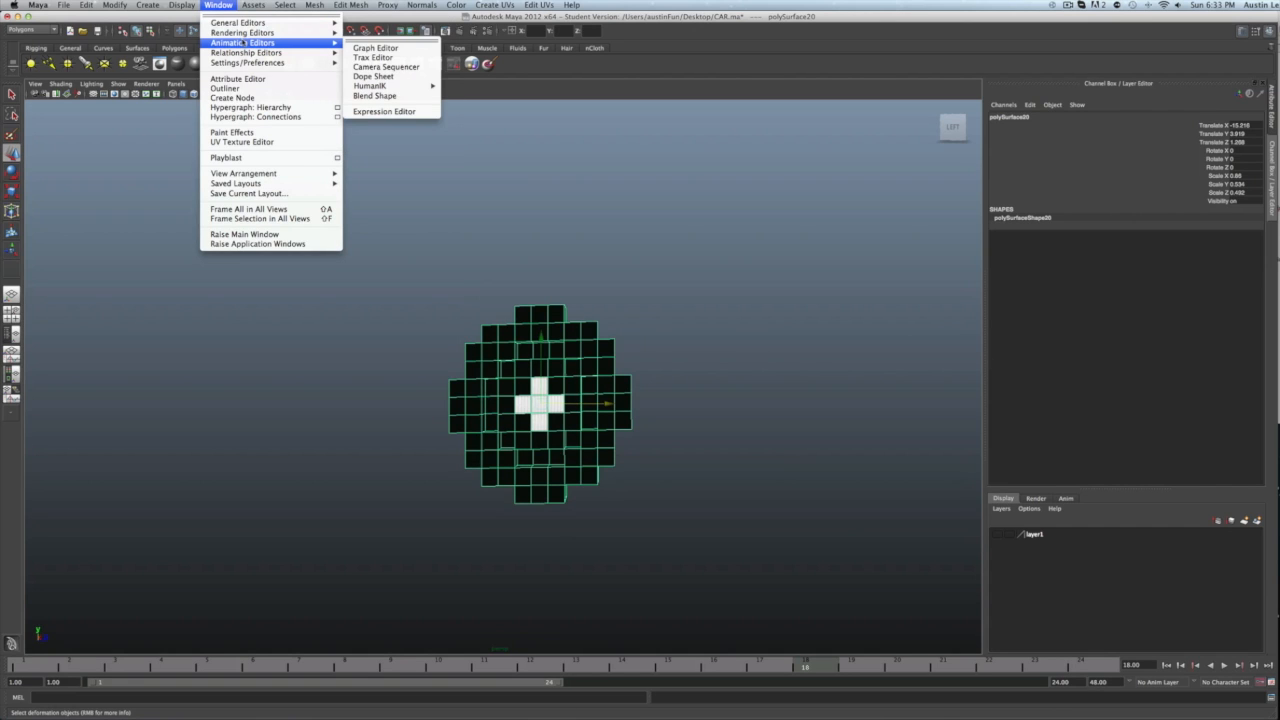
pyautogui.click(384, 111)
pyautogui.moveTo(1025, 222); pyautogui.dragTo(252, 220)
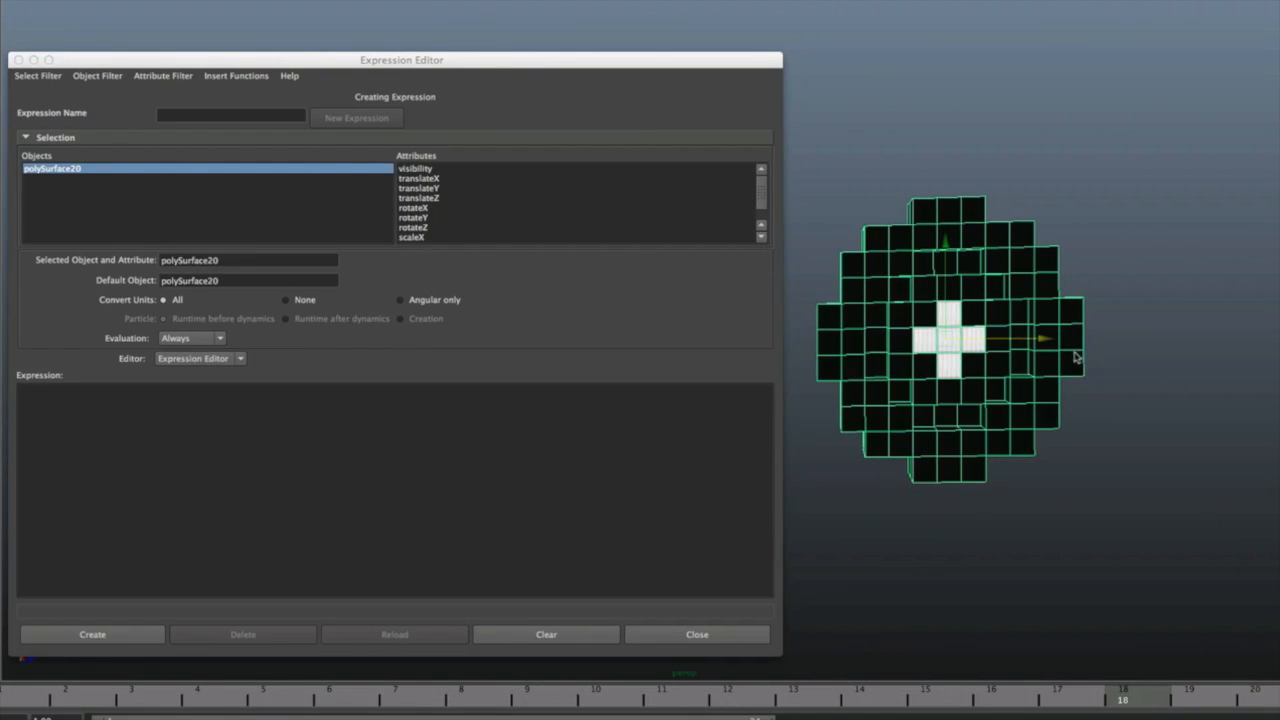
# Step: Try rotating the wheel about its X axis and undo the rotation
pyautogui.click(1030, 146)
pyautogui.click(1003, 256)
pyautogui.press('e')
pyautogui.moveTo(863, 234); pyautogui.dragTo(830, 300)
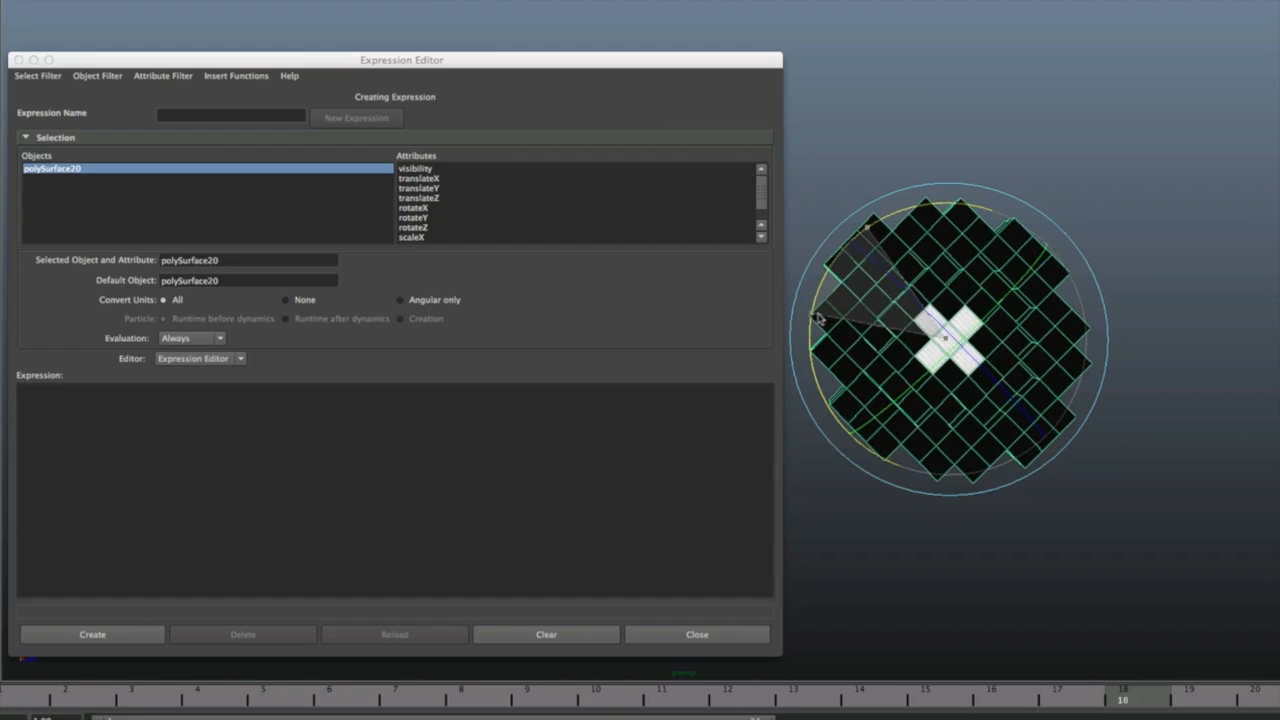
pyautogui.hotkey('ctrl', 'z')
# Step: Choose the wheel's rotateX attribute and copy its full name, polySurface20.rotateX, into the expression text
pyautogui.click(416, 208)
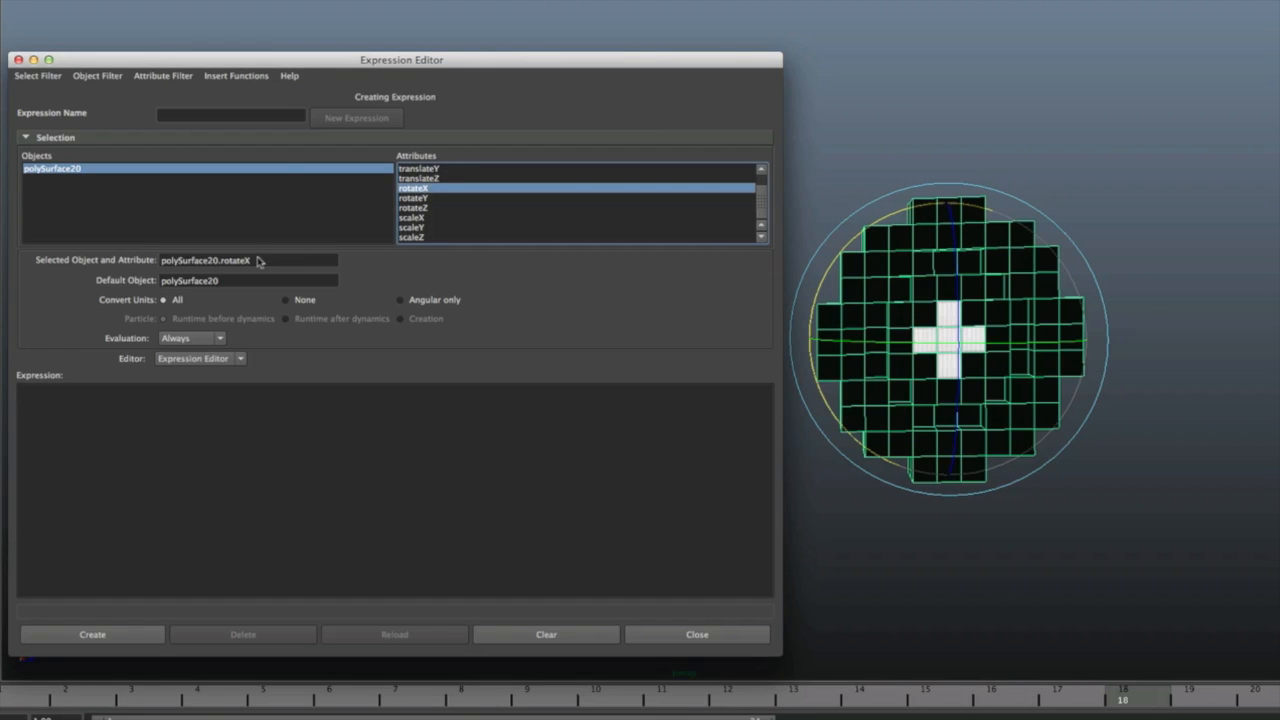
pyautogui.moveTo(288, 60); pyautogui.dragTo(785, 78)
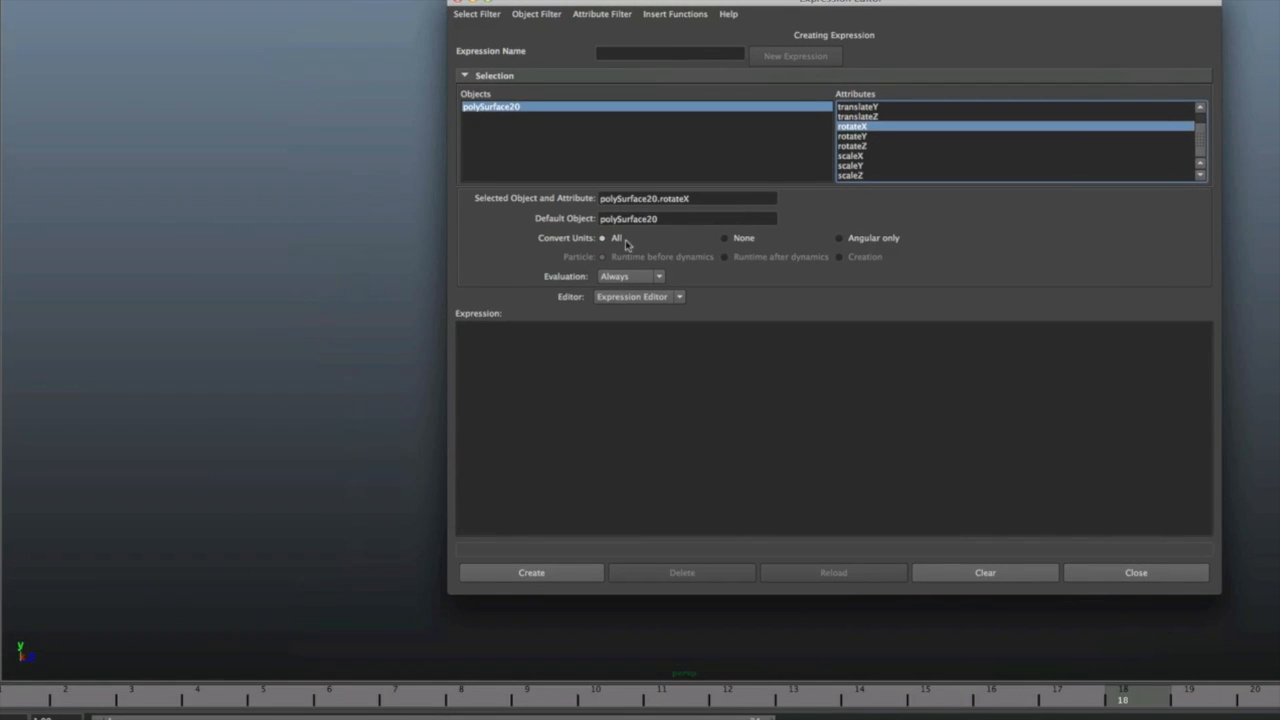
pyautogui.click(596, 362)
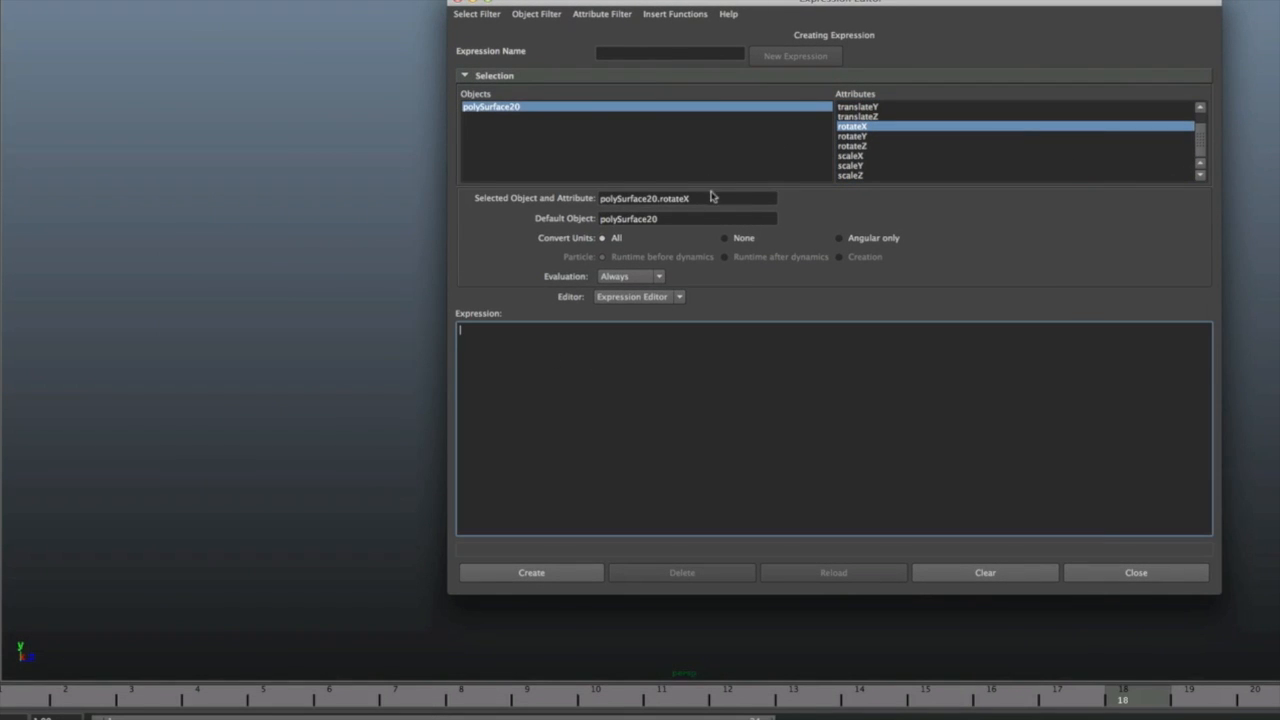
pyautogui.moveTo(715, 198); pyautogui.dragTo(540, 200)
pyautogui.hotkey('ctrl', 'c')
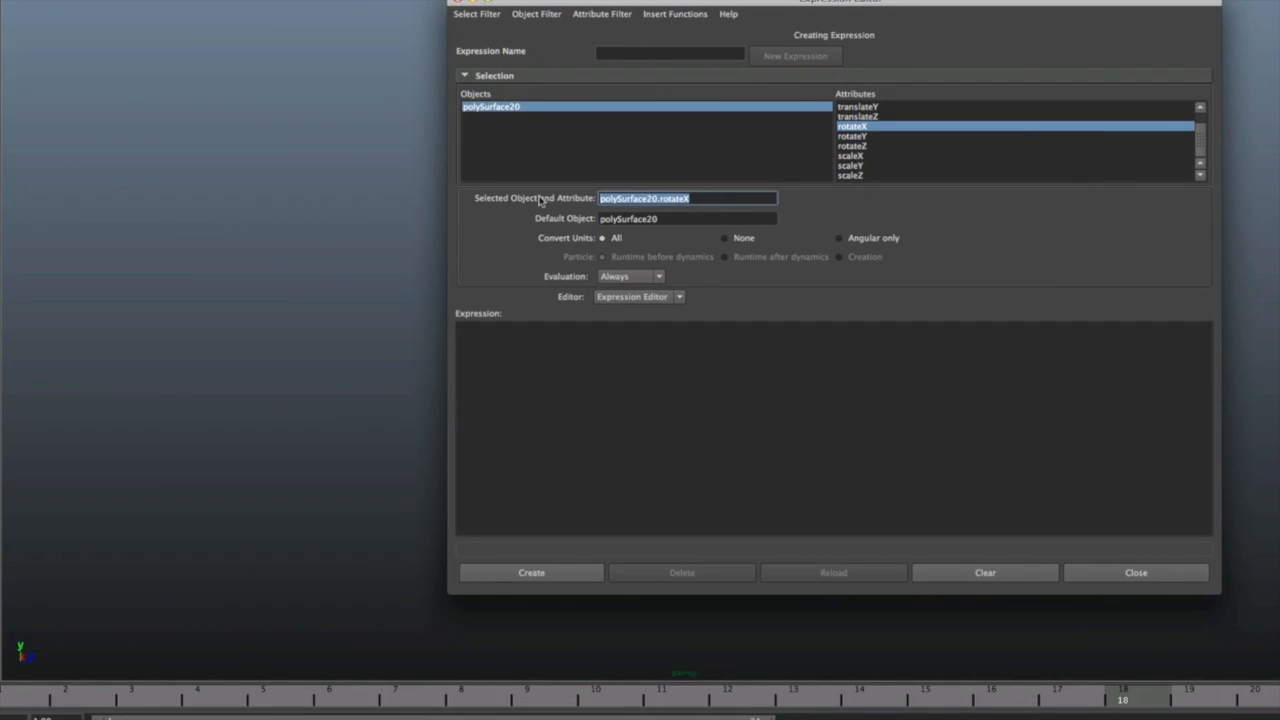
pyautogui.click(617, 364)
pyautogui.hotkey('ctrl', 'v')
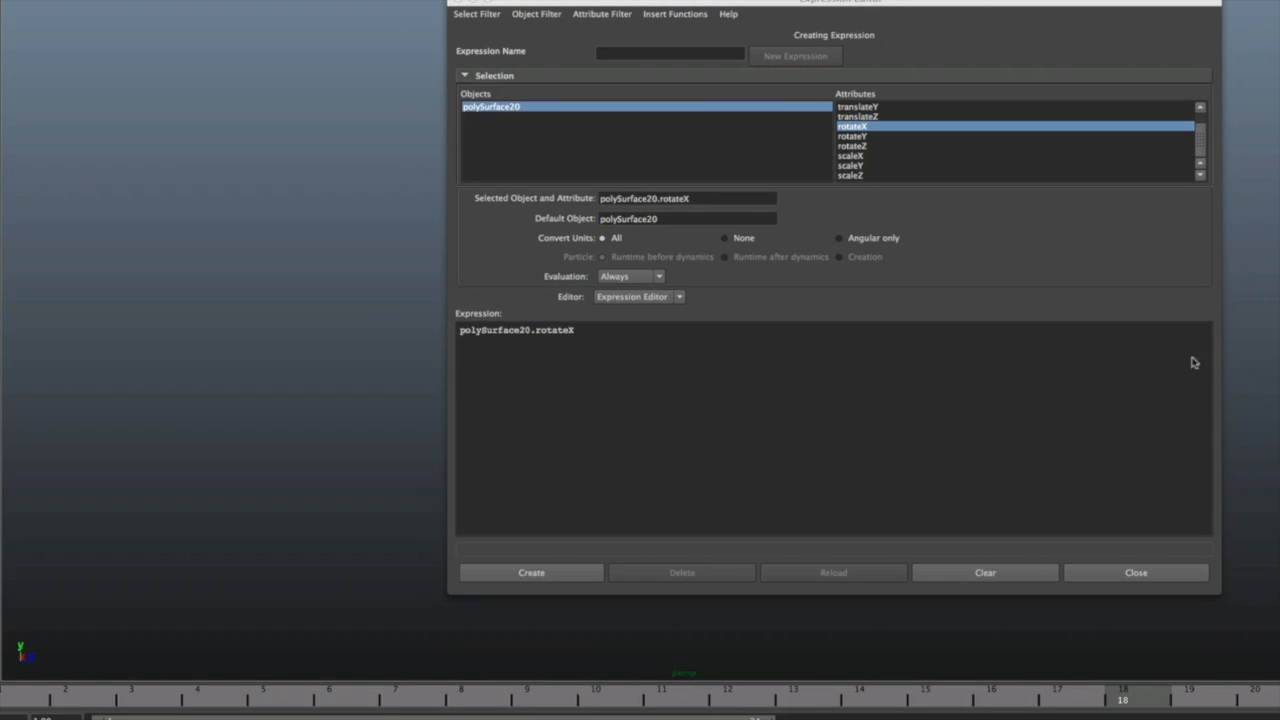
# Step: Complete the expression as polySurface20.rotateX = time * 400 and create it
pyautogui.click(720, 357)
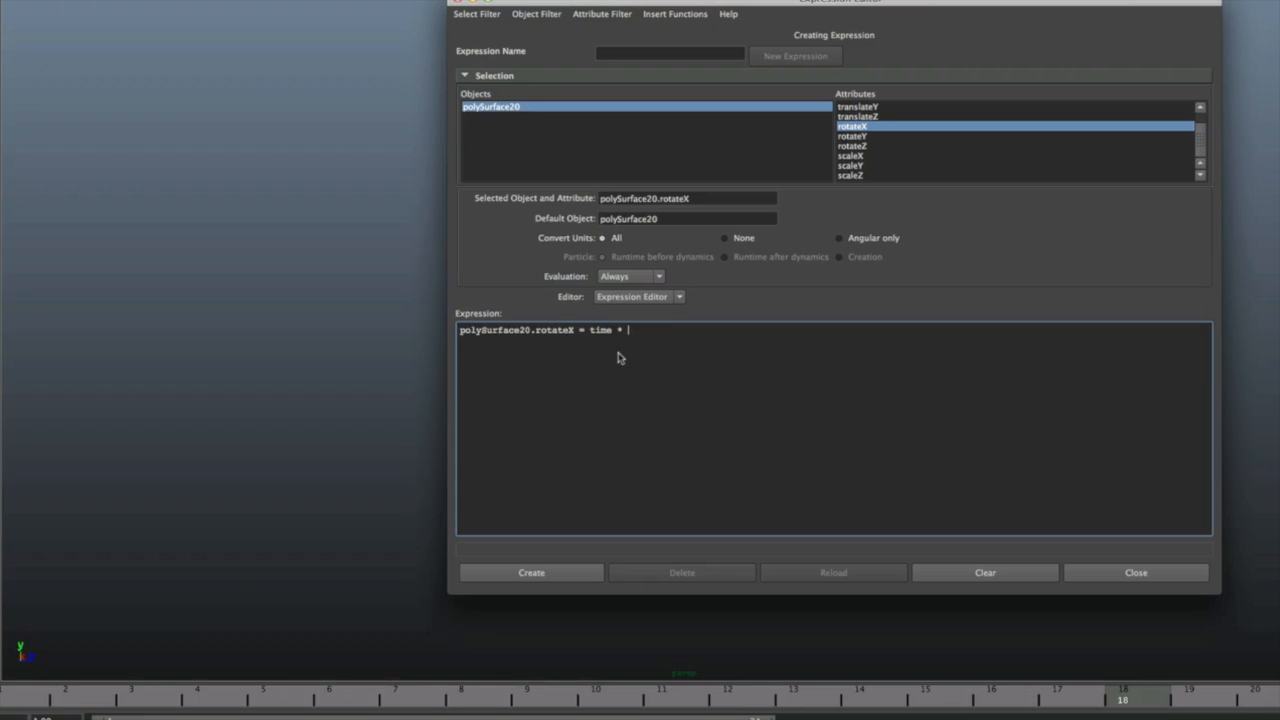
pyautogui.write('00')
pyautogui.click(543, 572)
# Step: Close the Expression Editor and set the end of the playback range to frame 1000
pyautogui.moveTo(742, 3); pyautogui.dragTo(1279, 135)
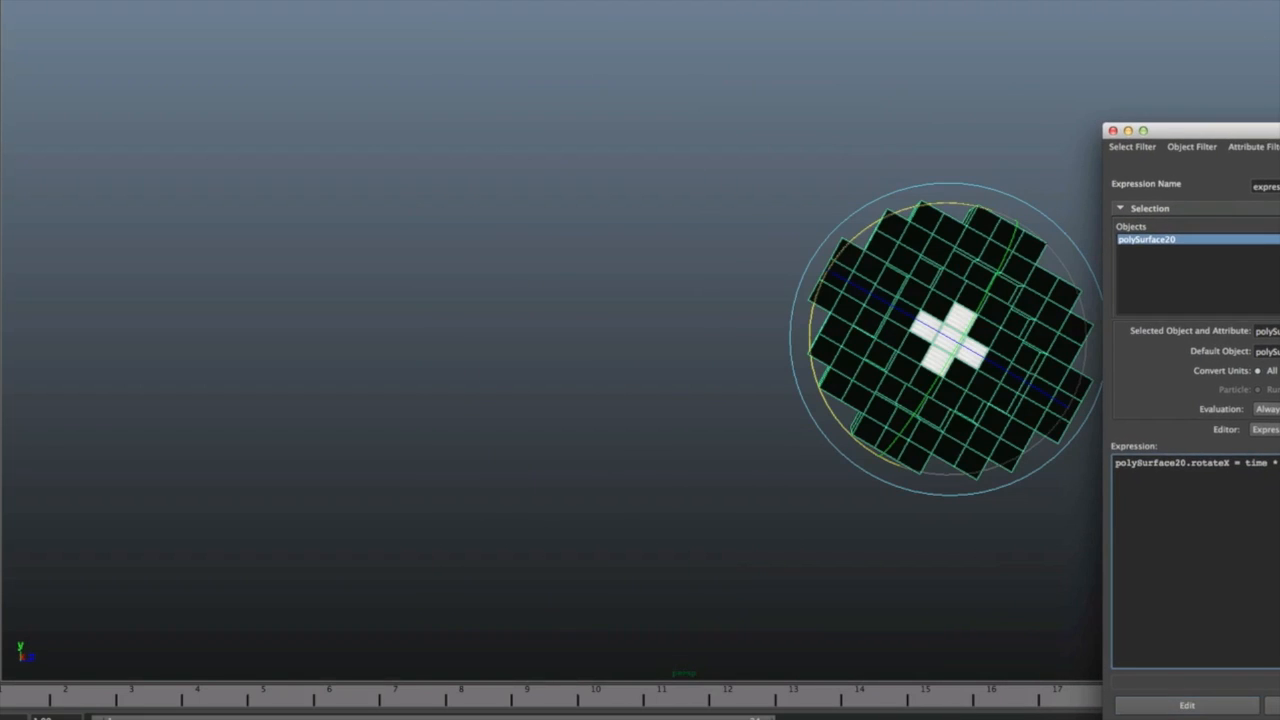
pyautogui.click(923, 151)
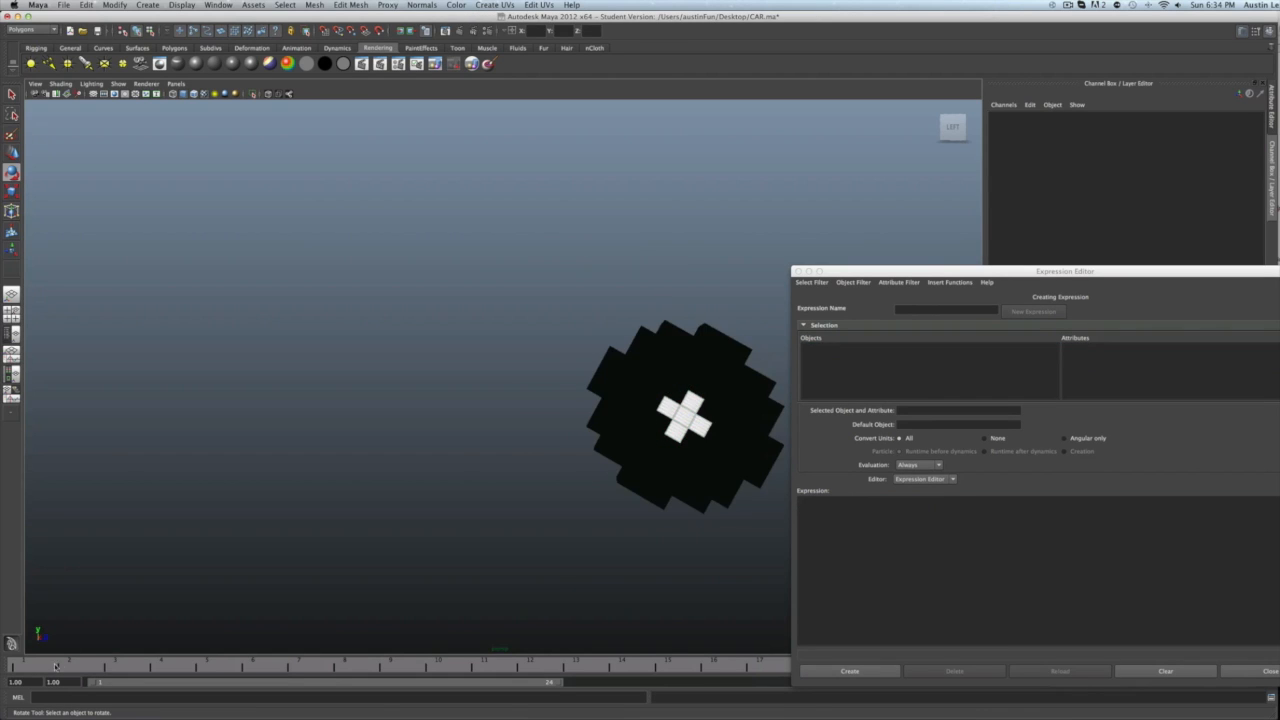
pyautogui.click(798, 271)
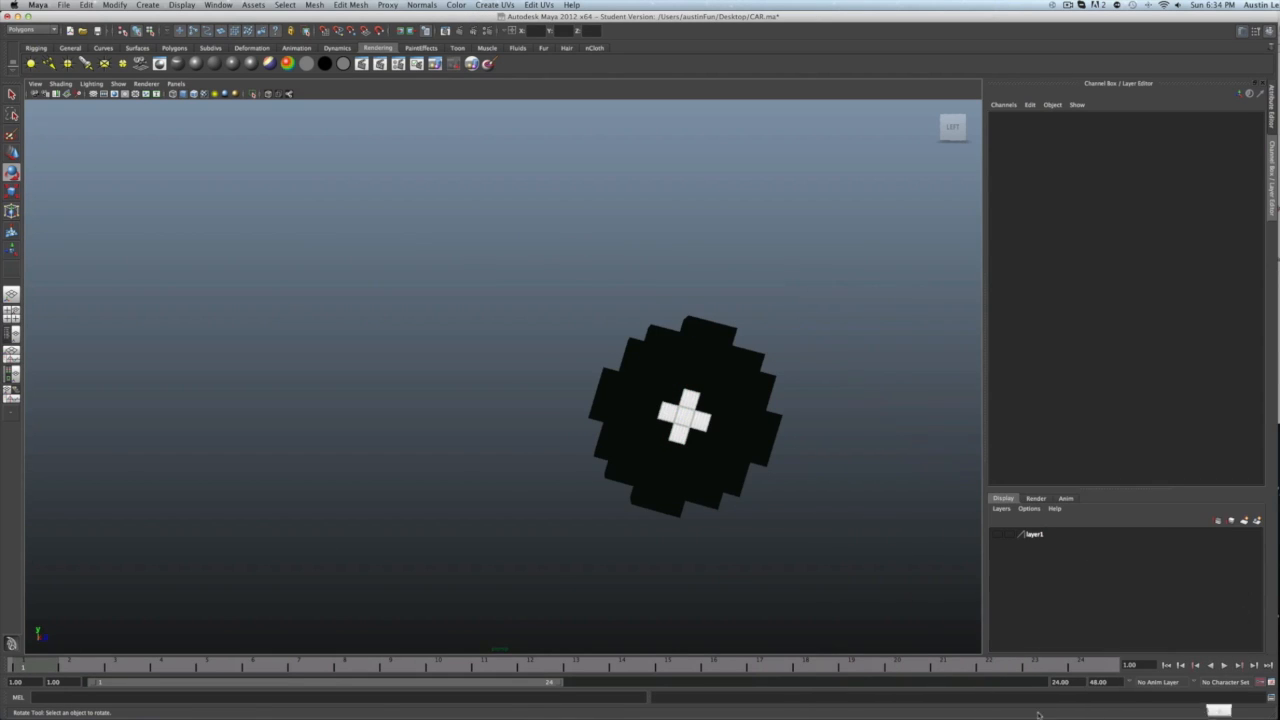
pyautogui.moveTo(1083, 682); pyautogui.dragTo(984, 671)
pyautogui.write('1000')
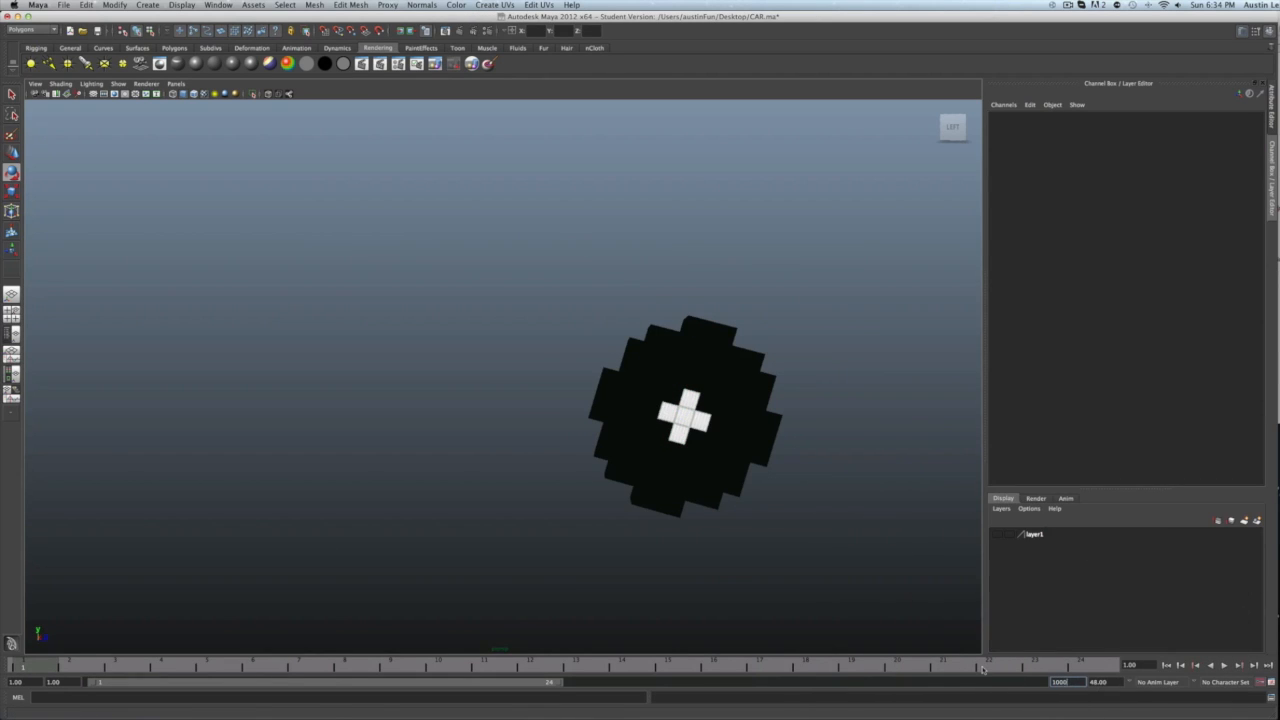
pyautogui.press('Return')
# Step: Select the wheel and play the animation to preview its rotation, stopping playback after a few turns
pyautogui.click(618, 354)
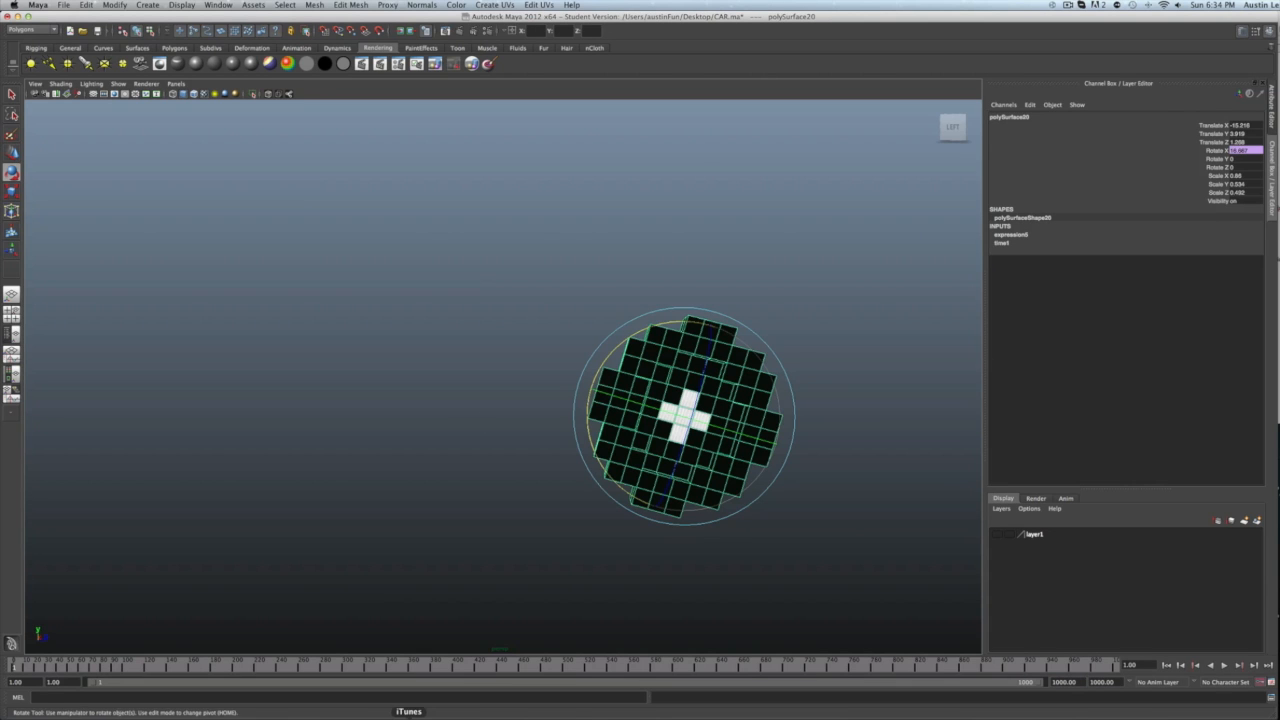
pyautogui.click(1224, 665)
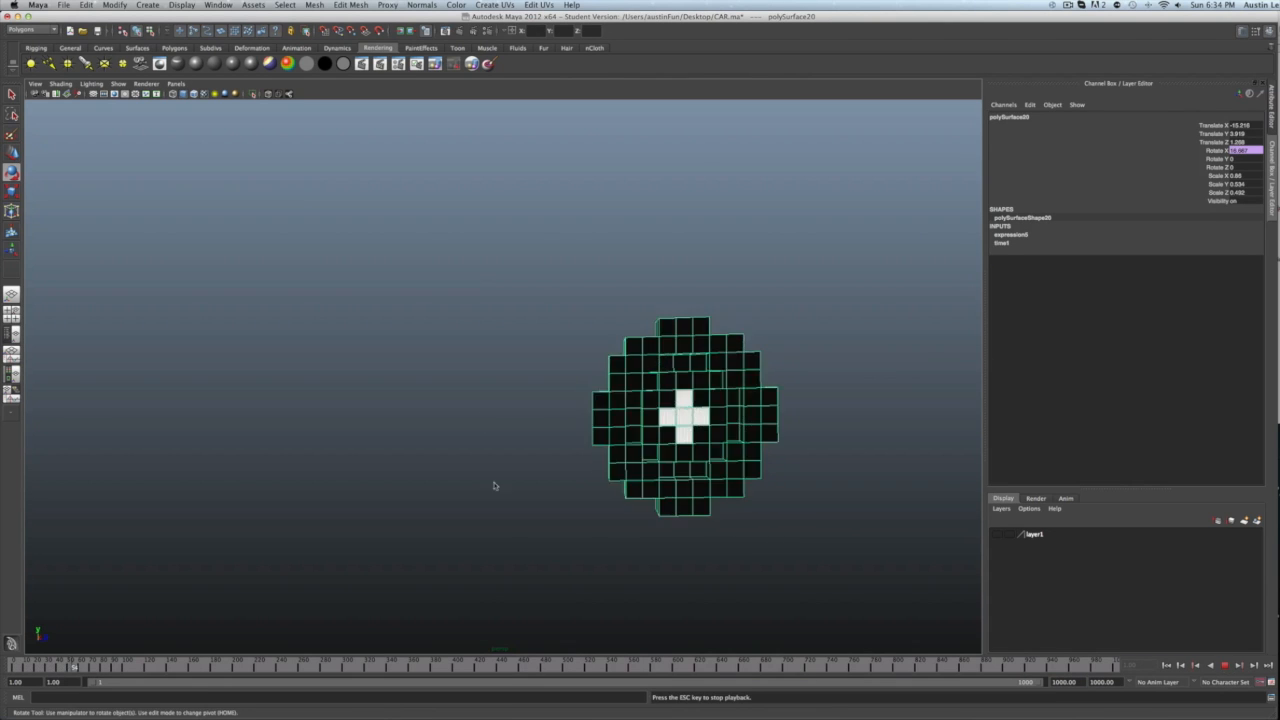
pyautogui.press('Escape')
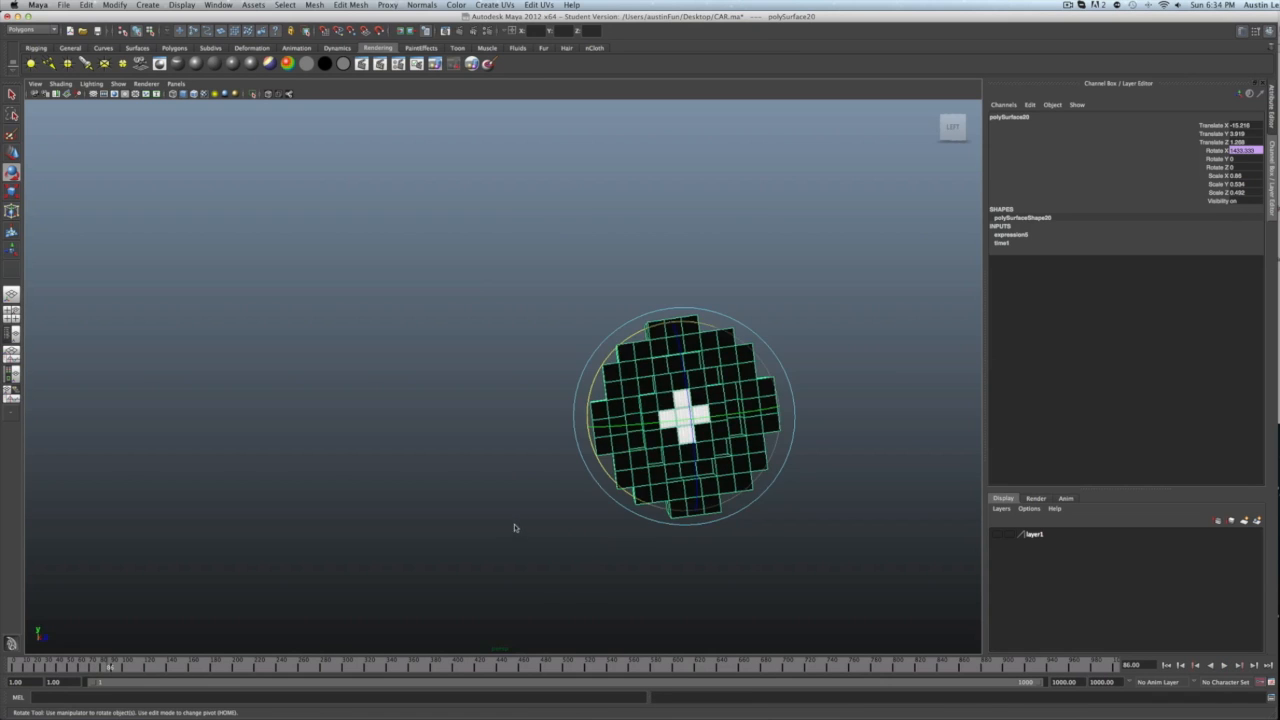
# Step: Reselect the wheel and activate the Move tool
pyautogui.moveTo(515, 528)
pyautogui.keyDown('alt'); pyautogui.mouseDown()
pyautogui.moveTo(654, 566)
pyautogui.moveTo(515, 526)
pyautogui.mouseUp(); pyautogui.keyUp('alt')
pyautogui.keyDown('alt'); pyautogui.moveTo(791, 557); pyautogui.dragTo(761, 505, button='middle'); pyautogui.keyUp('alt')
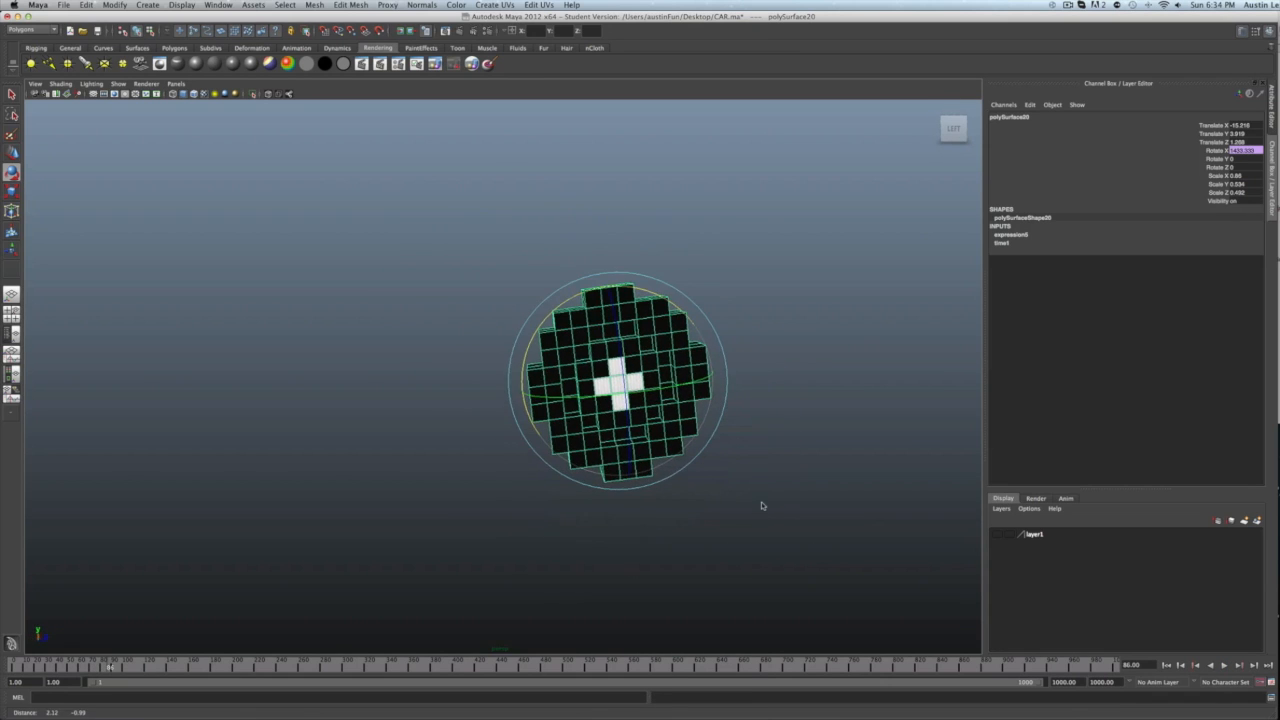
pyautogui.click(739, 482)
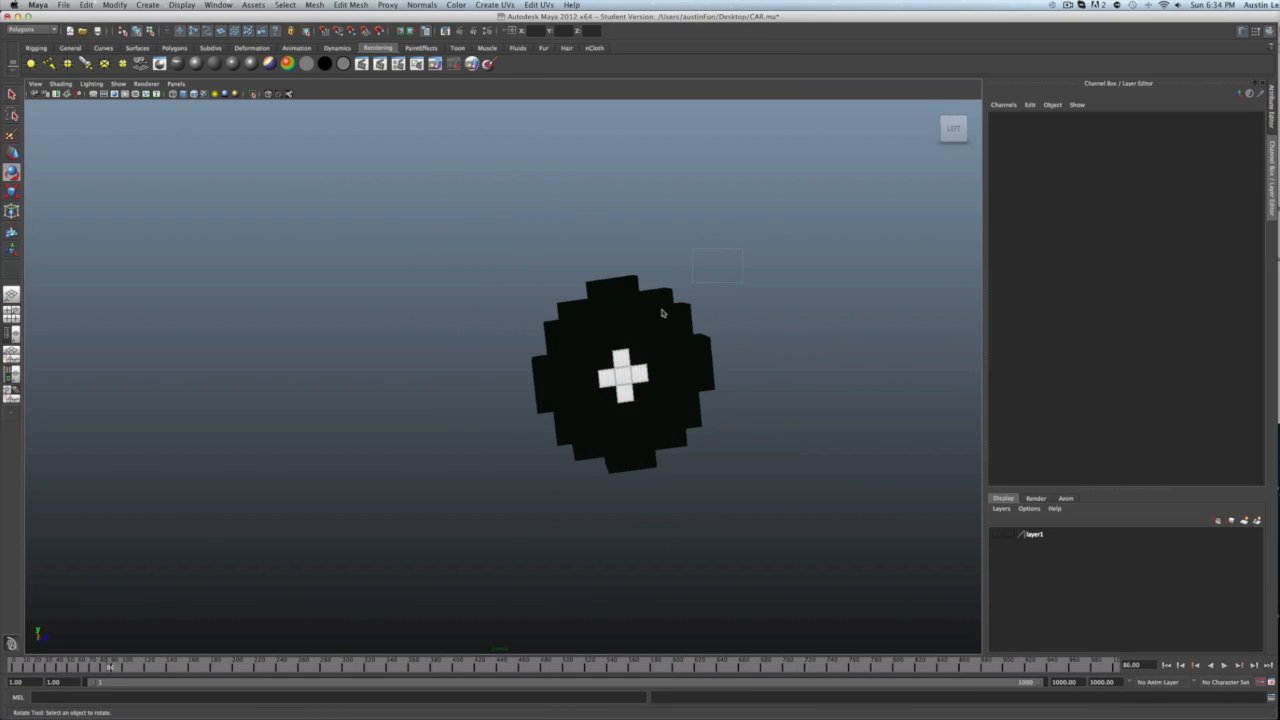
pyautogui.click(612, 437)
pyautogui.press('w')
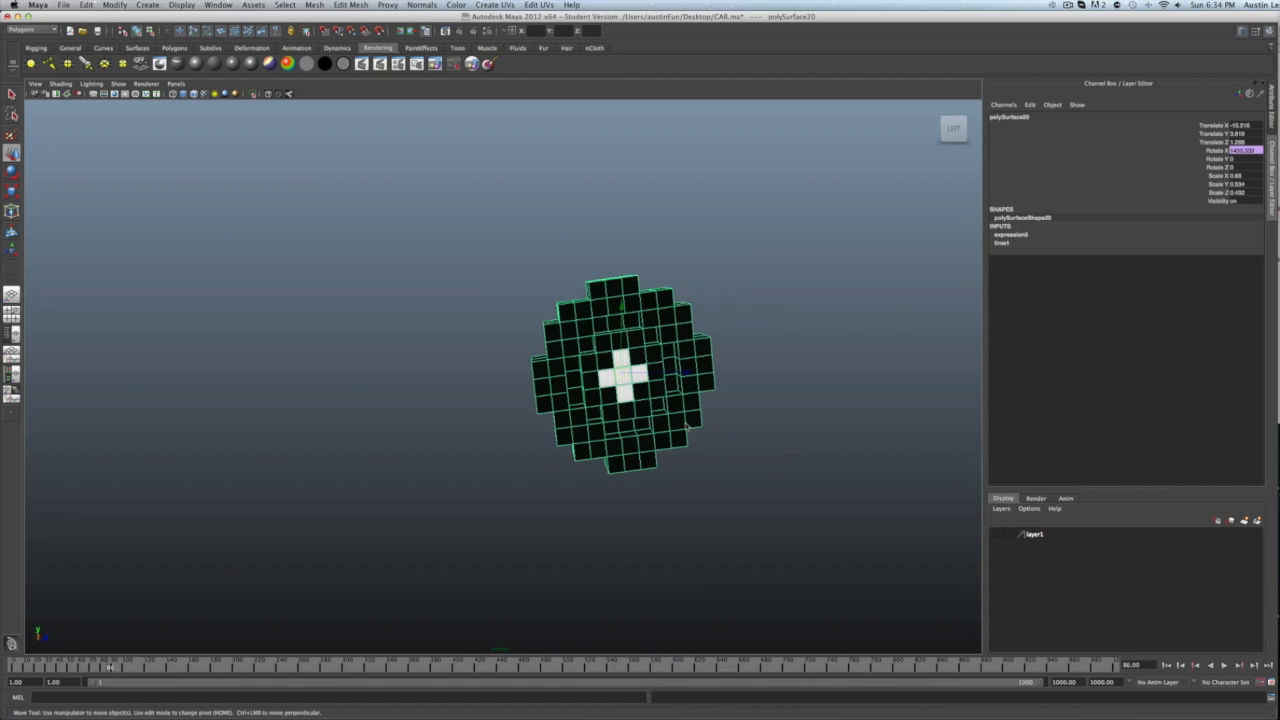
pyautogui.click(746, 500)
pyautogui.click(609, 404)
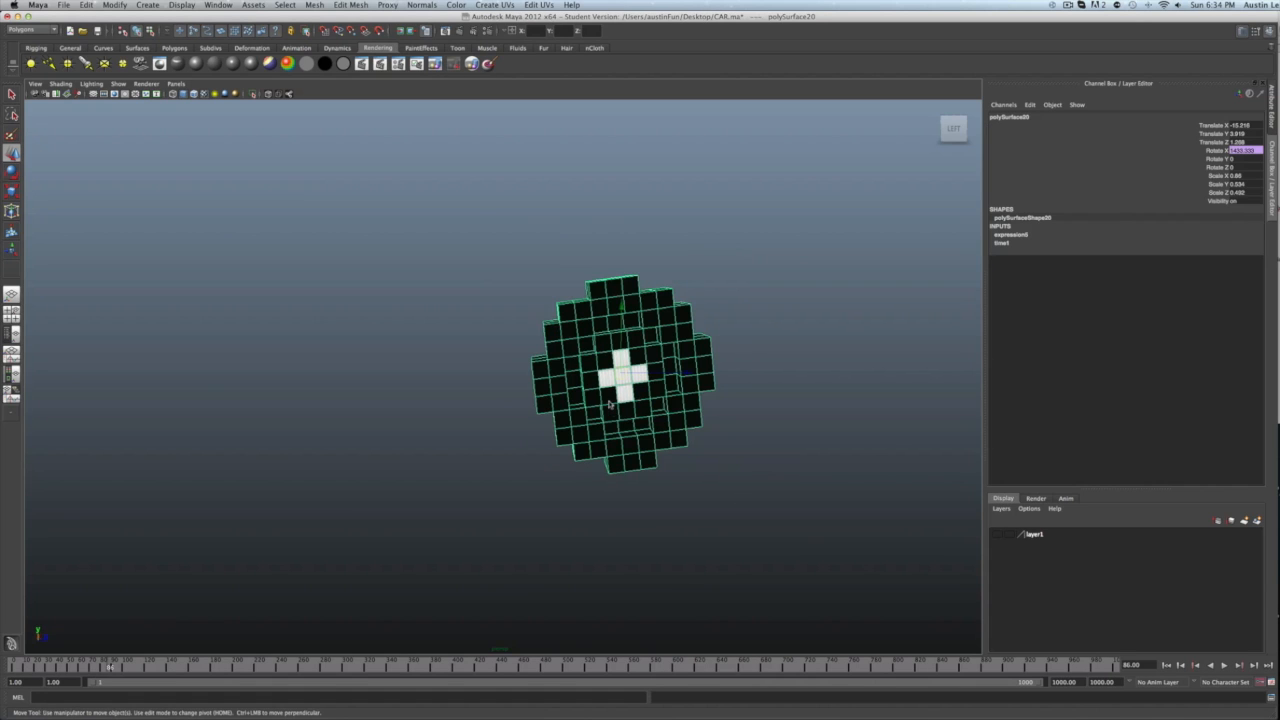
# Step: Reopen the Expression Editor and load the wheel's existing rotateX expression
pyautogui.click(190, 5)
pyautogui.moveTo(218, 5)
pyautogui.moveTo(242, 42)
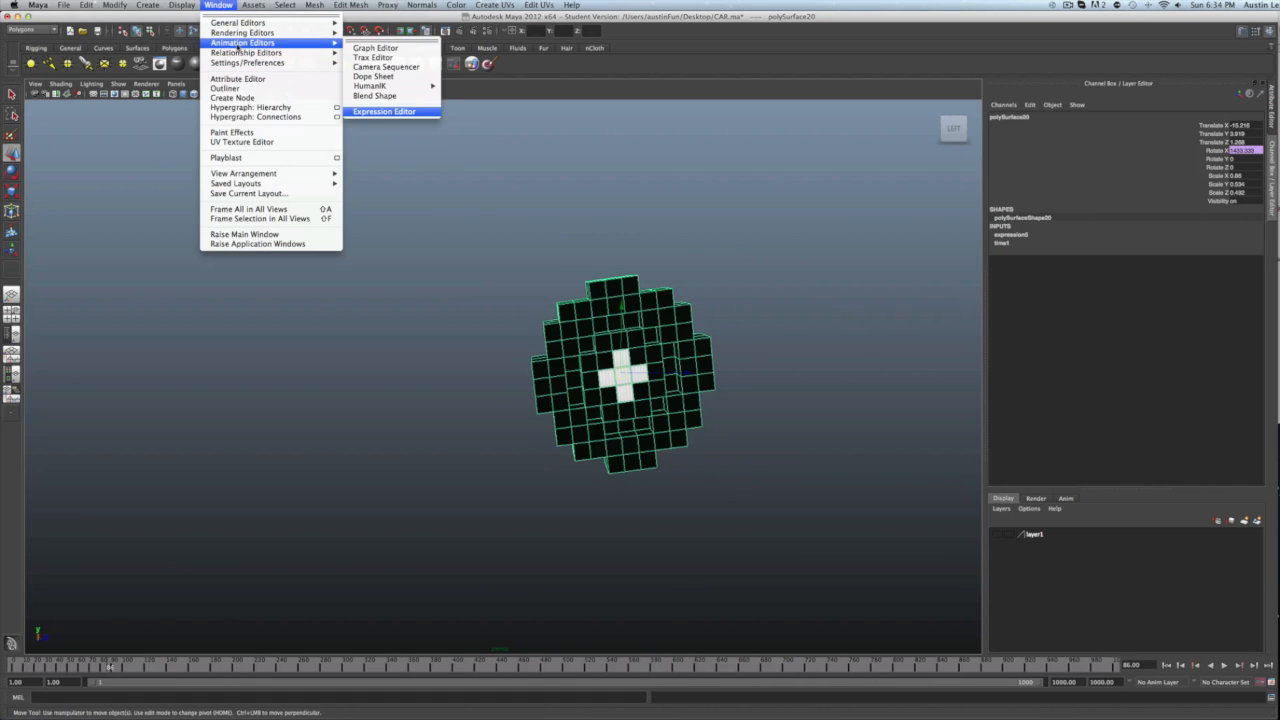
pyautogui.click(384, 111)
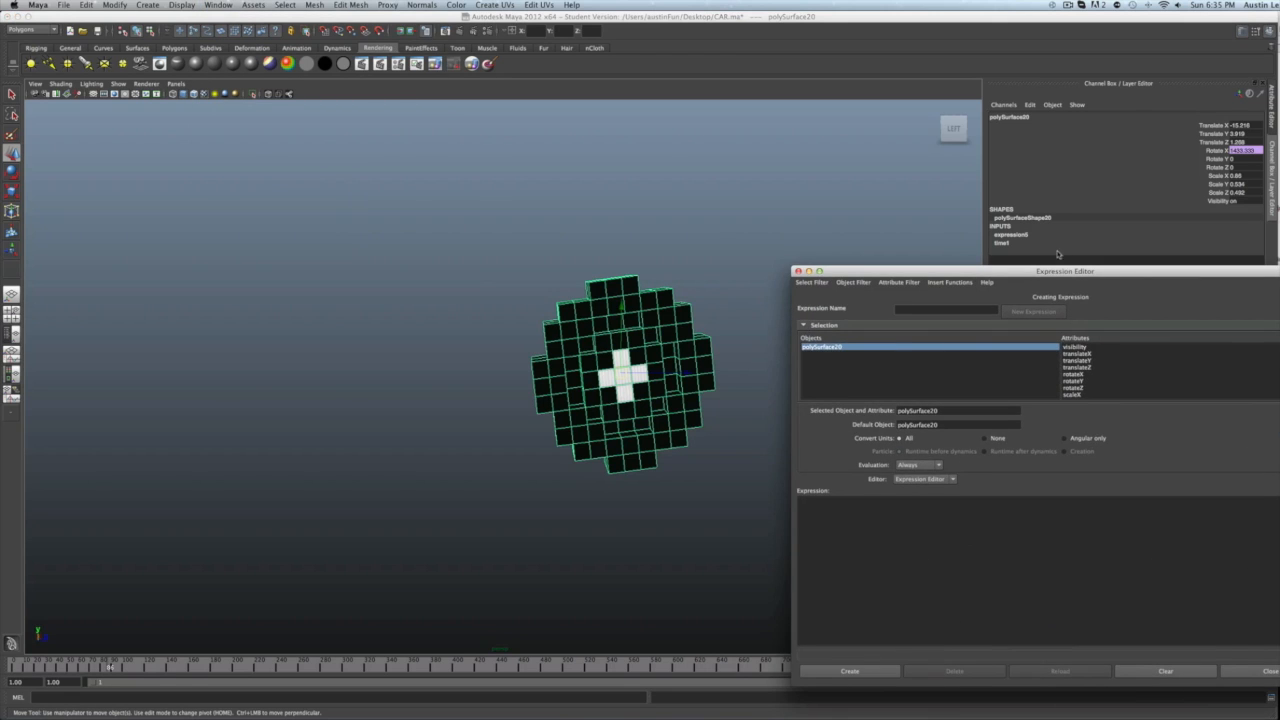
pyautogui.moveTo(1060, 262); pyautogui.dragTo(443, 227)
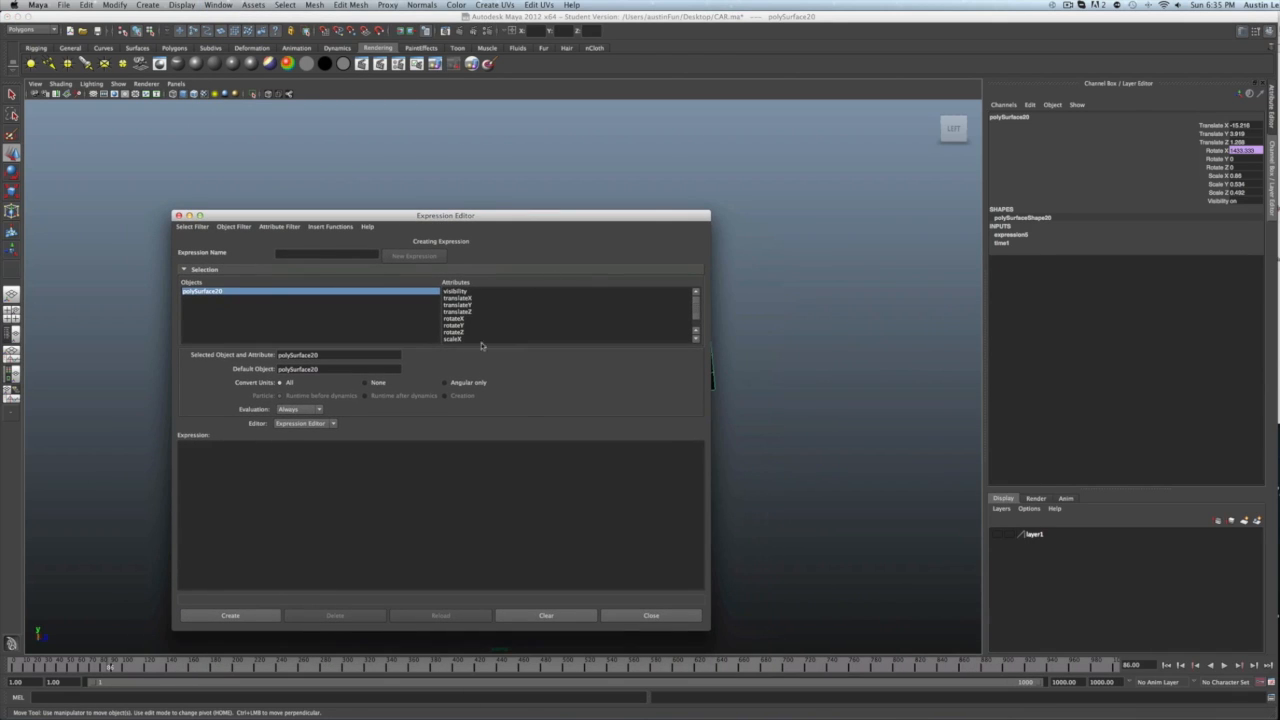
pyautogui.click(455, 318)
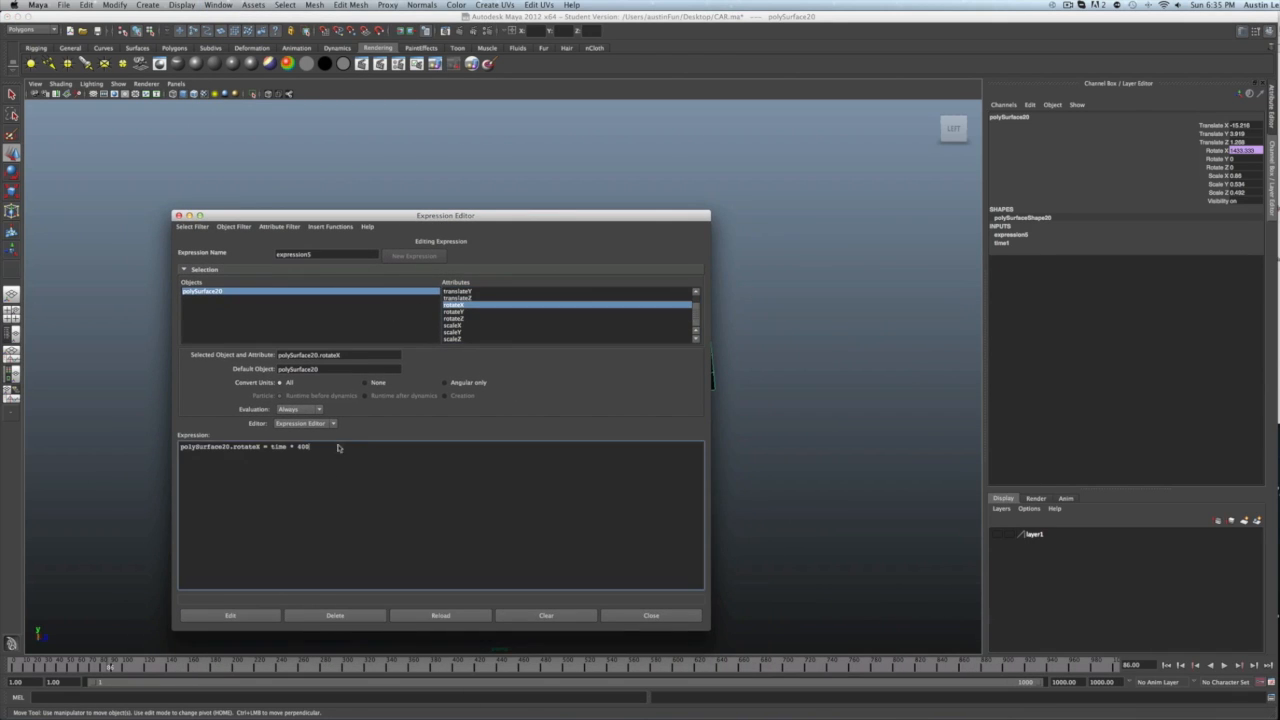
# Step: Replace time * 400 in the rotateX expression with polySurface20., consulting the formula notes in TextEdit
pyautogui.moveTo(340, 449); pyautogui.dragTo(263, 449)
pyautogui.press('BackSpace')
pyautogui.press('super+Tab')
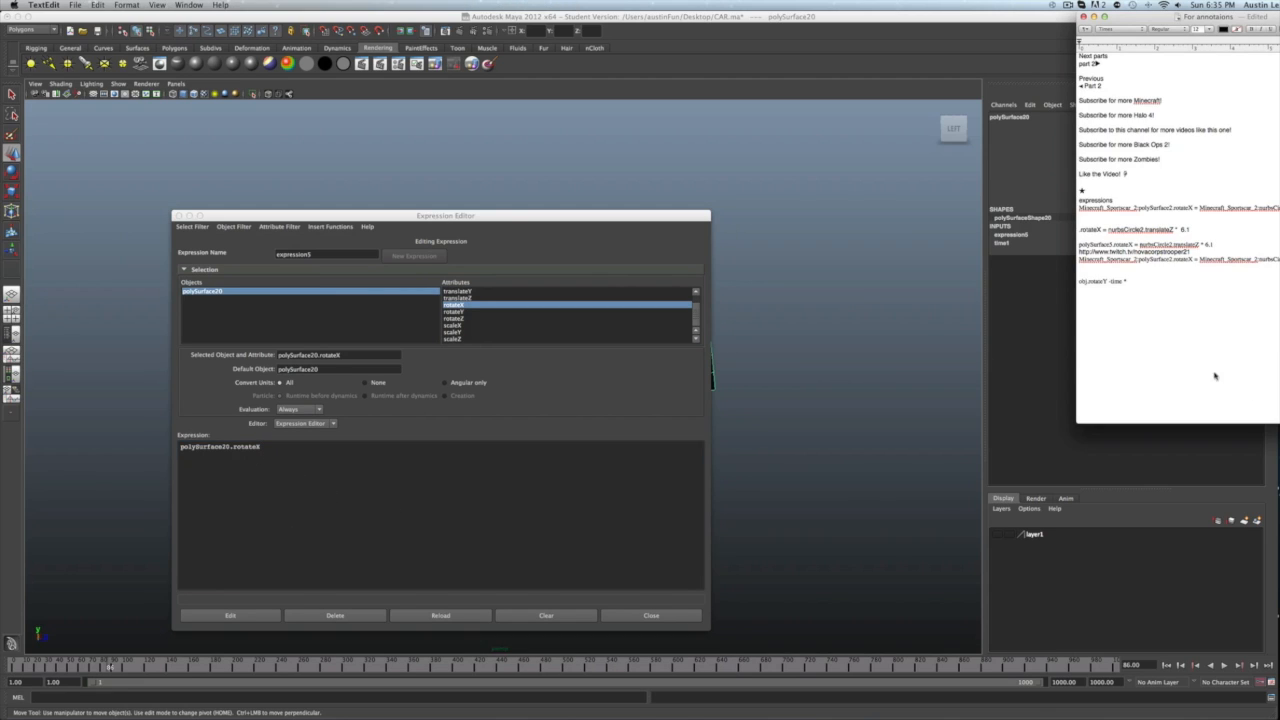
pyautogui.click(293, 463)
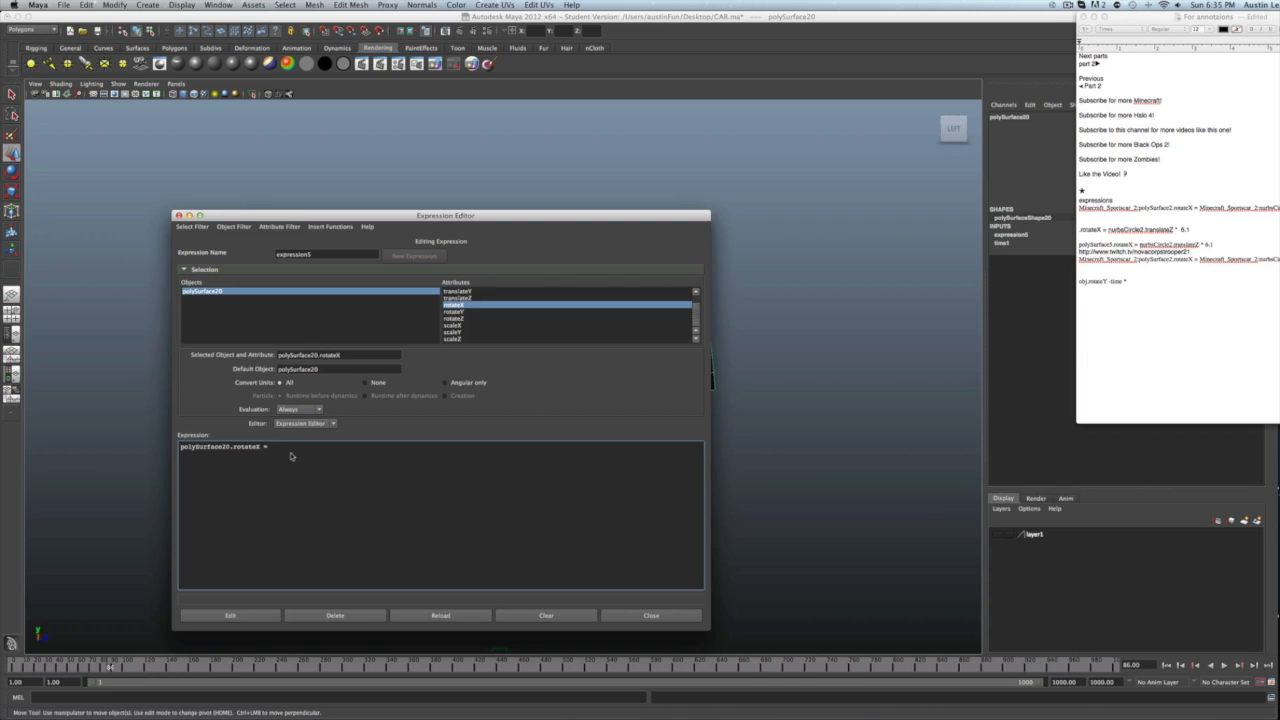
pyautogui.moveTo(180, 448)
pyautogui.mouseDown()
pyautogui.moveTo(271, 447)
pyautogui.moveTo(161, 449)
pyautogui.mouseUp()
pyautogui.click(233, 451)
pyautogui.click(312, 452)
pyautogui.write('polySurface20.')
pyautogui.moveTo(384, 216); pyautogui.dragTo(911, 214)
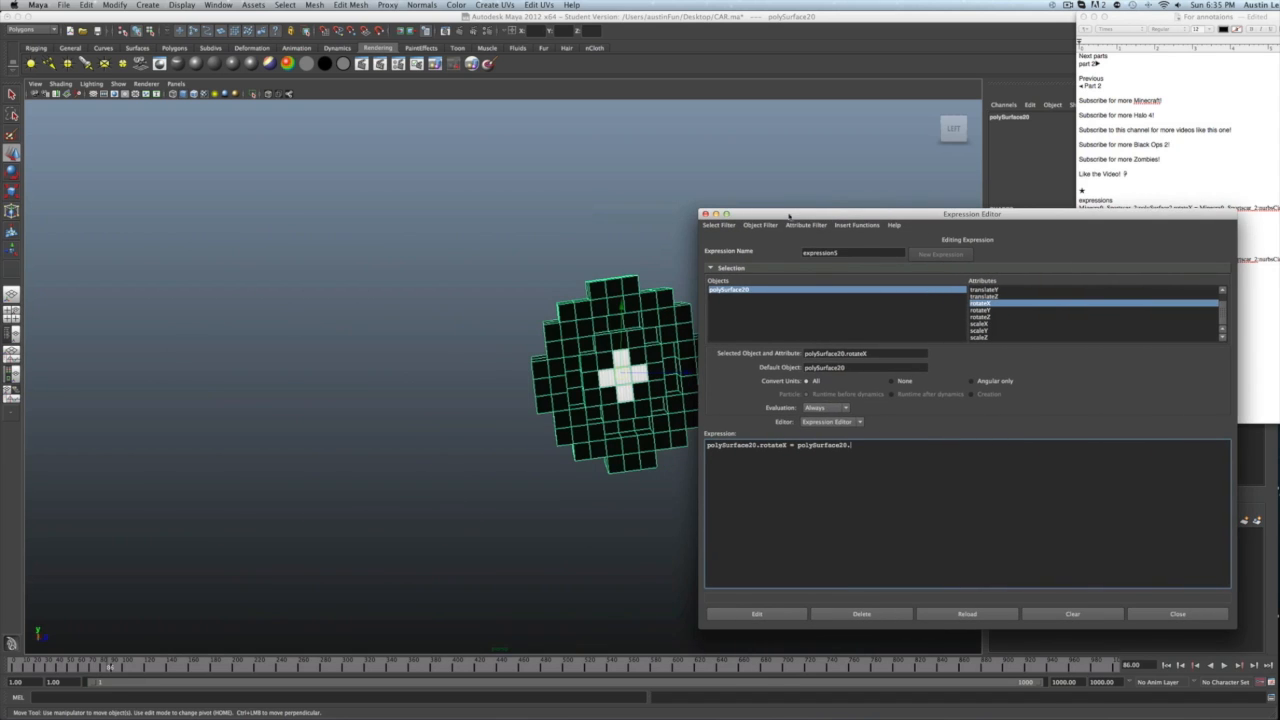
pyautogui.moveTo(789, 216); pyautogui.dragTo(161, 214)
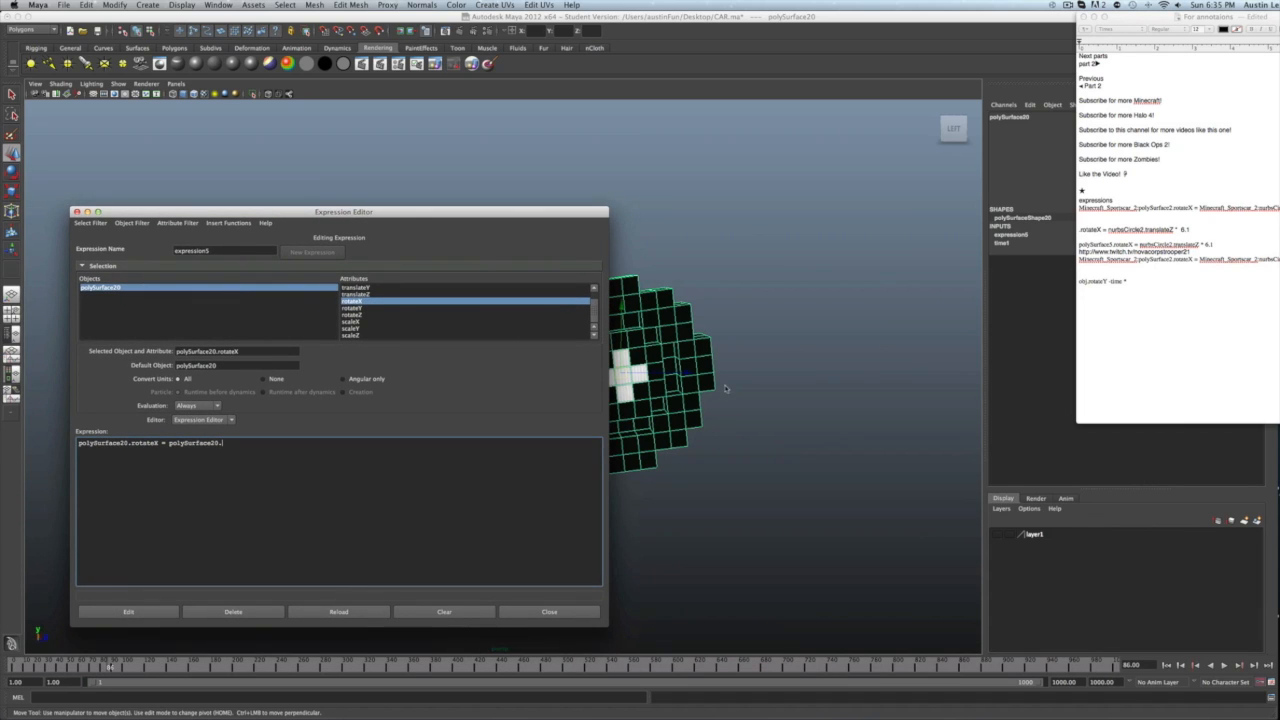
# Step: Try moving the wheel along its Z axis and undo the move
pyautogui.click(1011, 162)
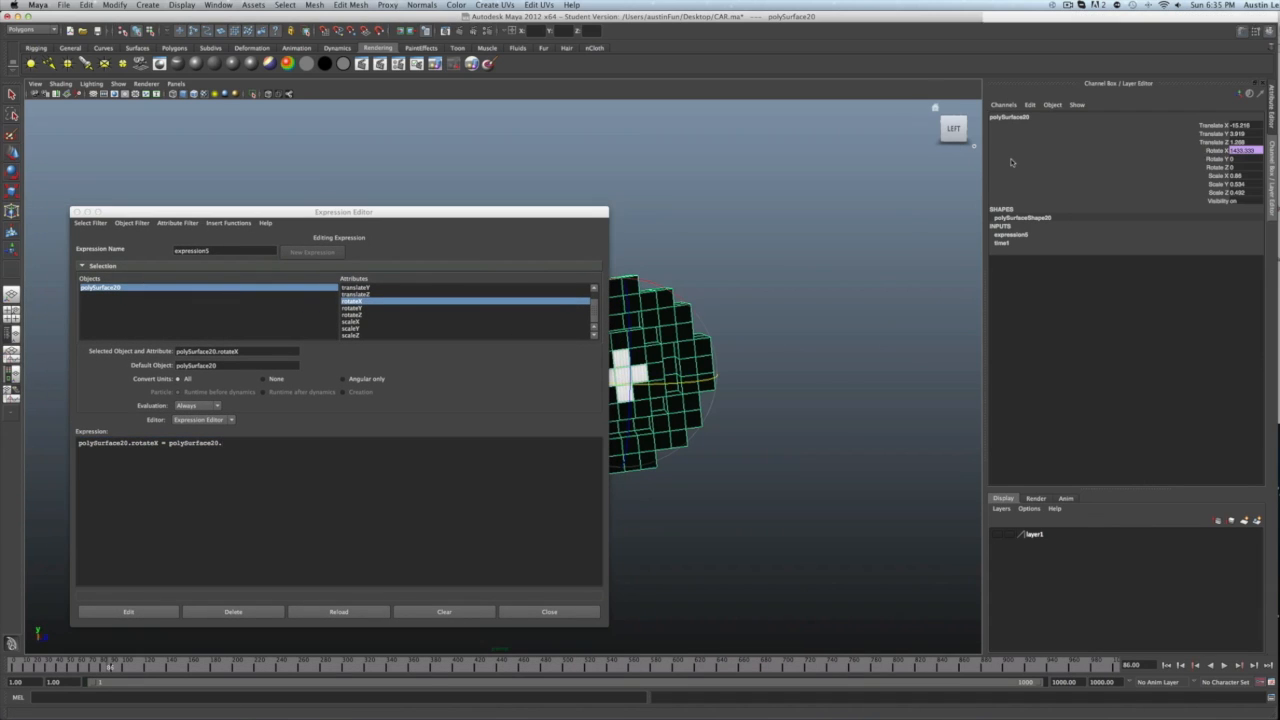
pyautogui.click(730, 387)
pyautogui.click(686, 377)
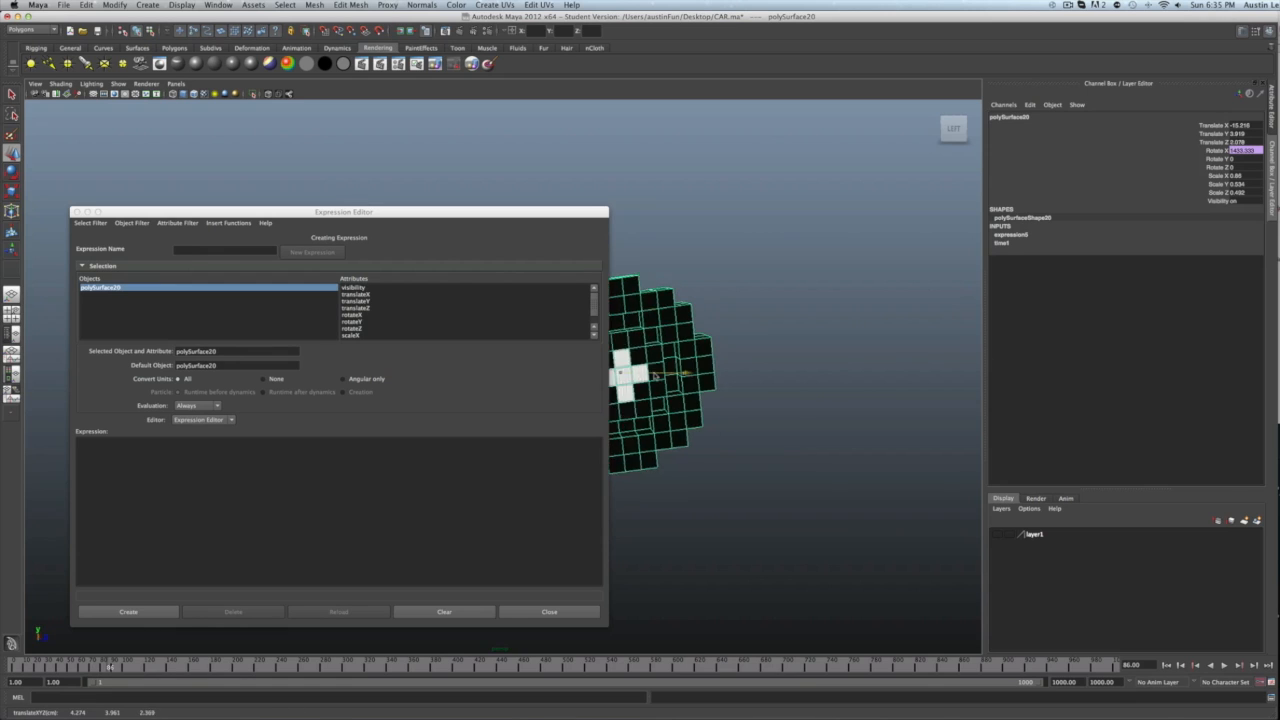
pyautogui.moveTo(655, 375); pyautogui.dragTo(616, 375)
pyautogui.press('super+z')
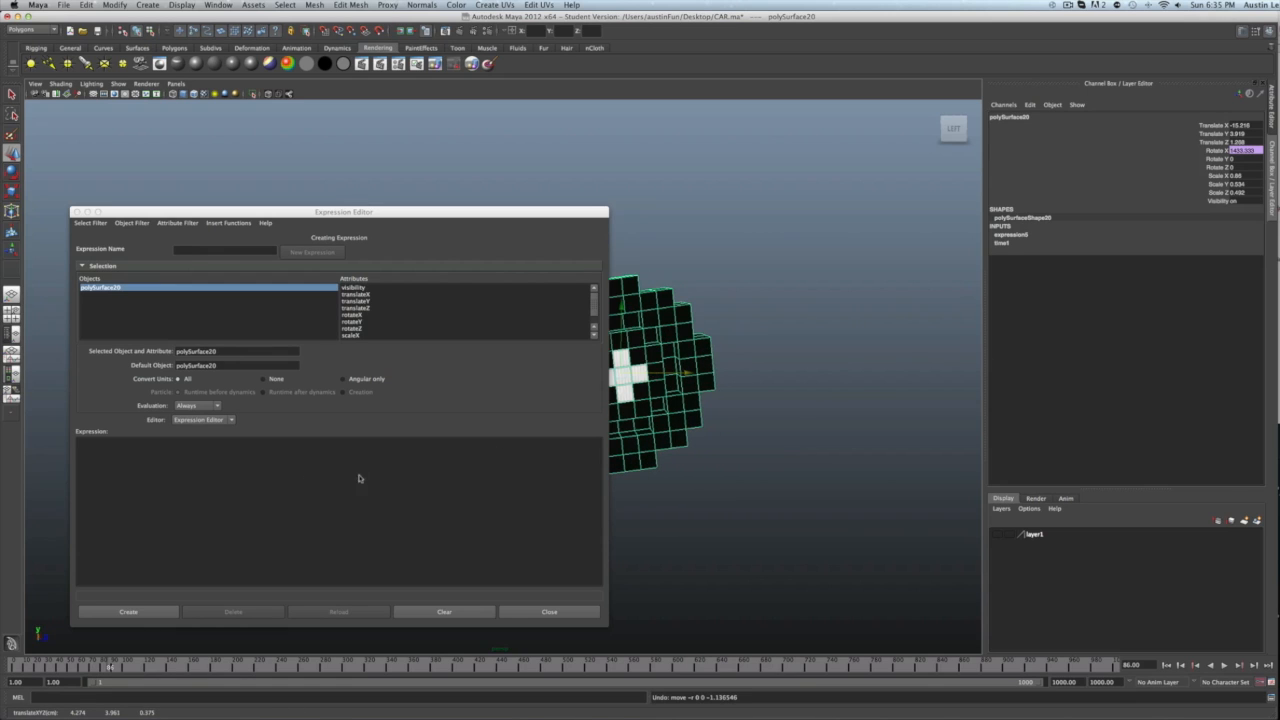
# Step: Load the wheel's rotateX expression and replace time * 400 with polySurface20.translateX *
pyautogui.click(368, 314)
pyautogui.click(242, 449)
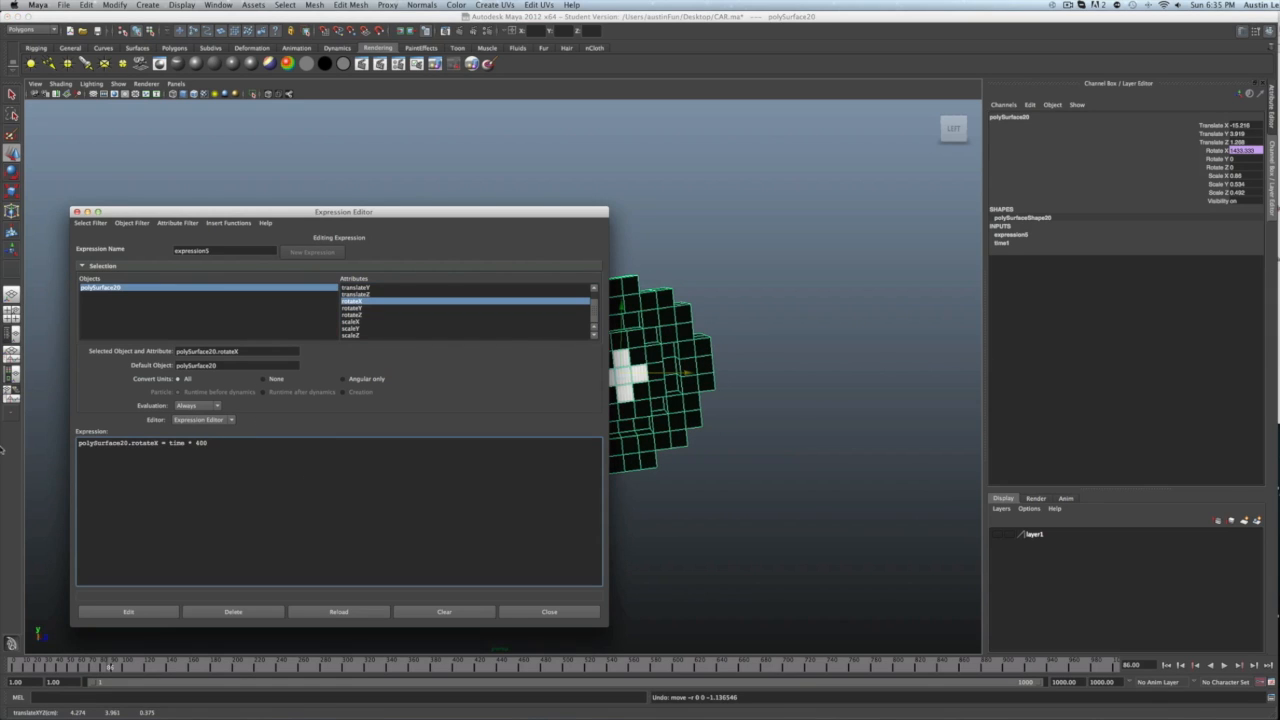
pyautogui.moveTo(232, 449); pyautogui.dragTo(167, 449)
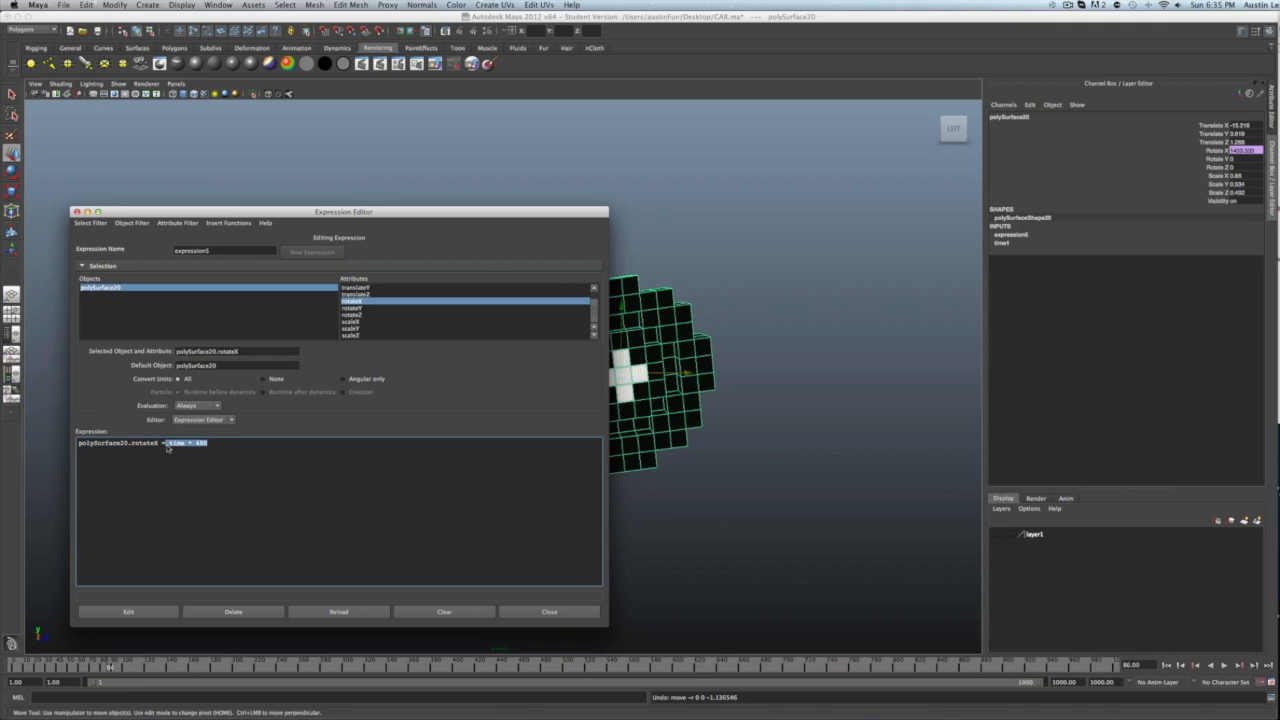
pyautogui.press('BackSpace')
pyautogui.press('super+space')
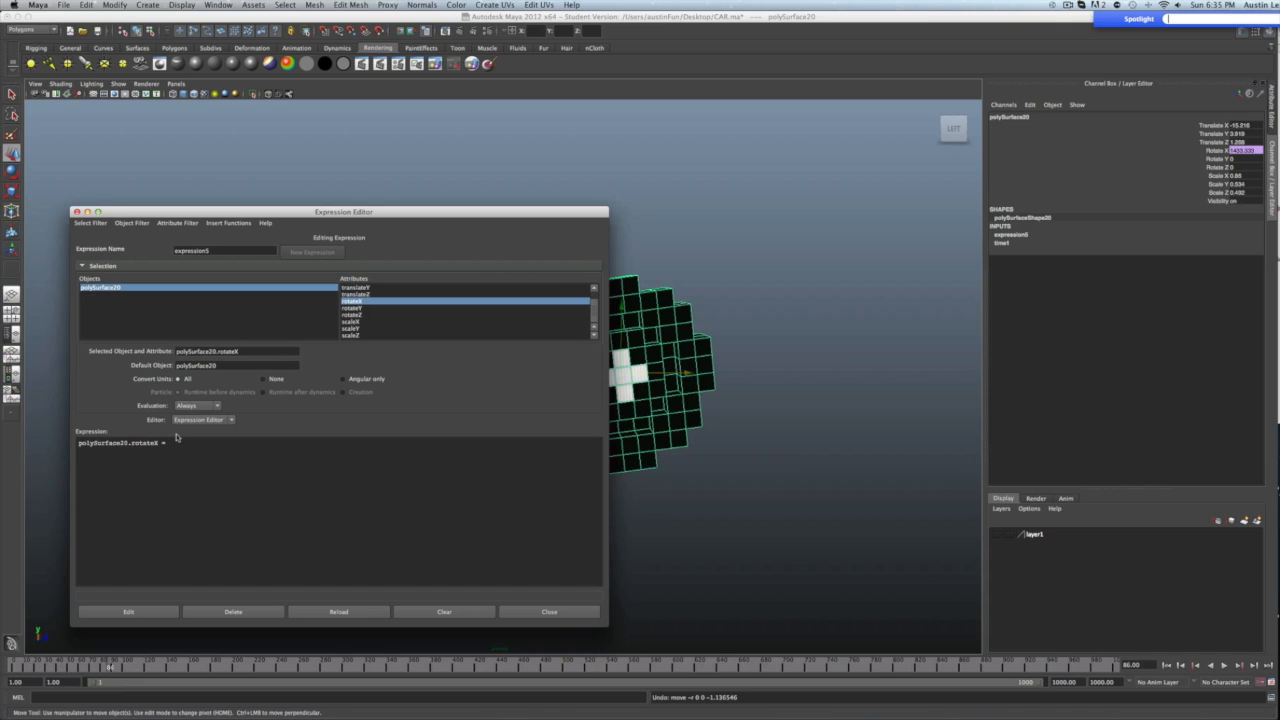
pyautogui.click(178, 440)
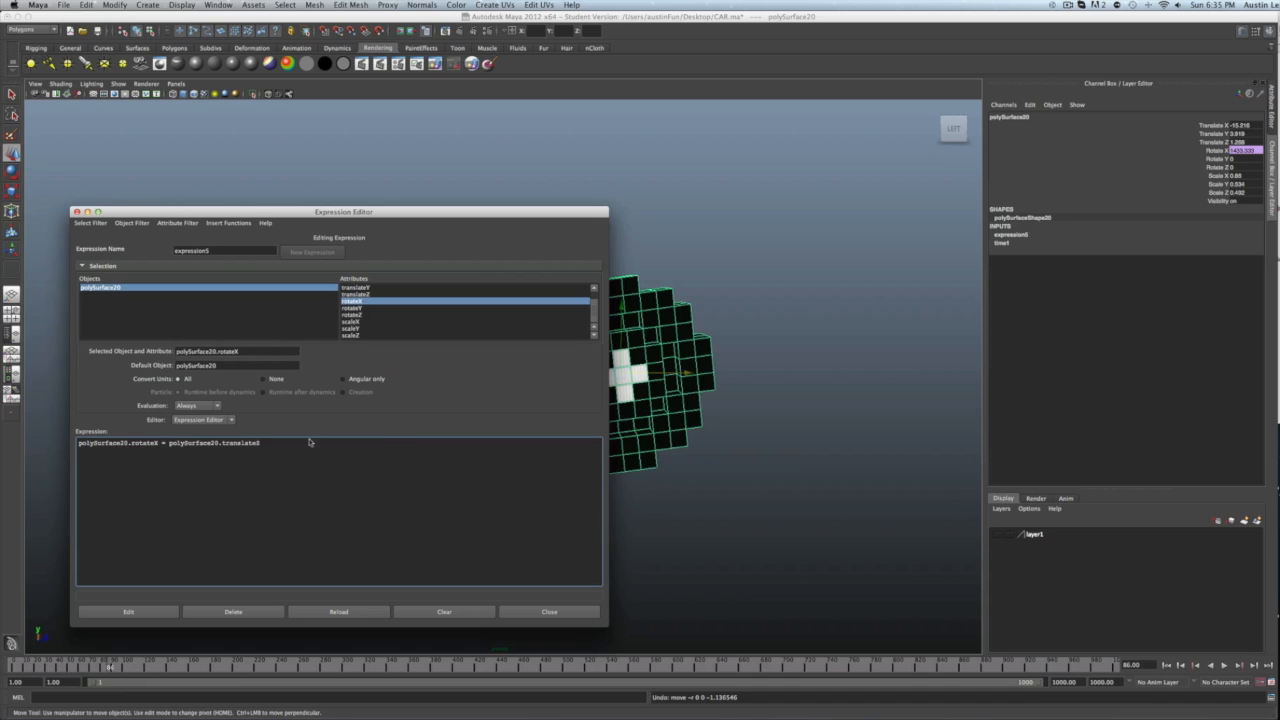
pyautogui.press('BackSpace')
pyautogui.write('X')
# Step: Select the full rotateX expression text and minimize the Expression Editor
pyautogui.moveTo(734, 441); pyautogui.dragTo(790, 410)
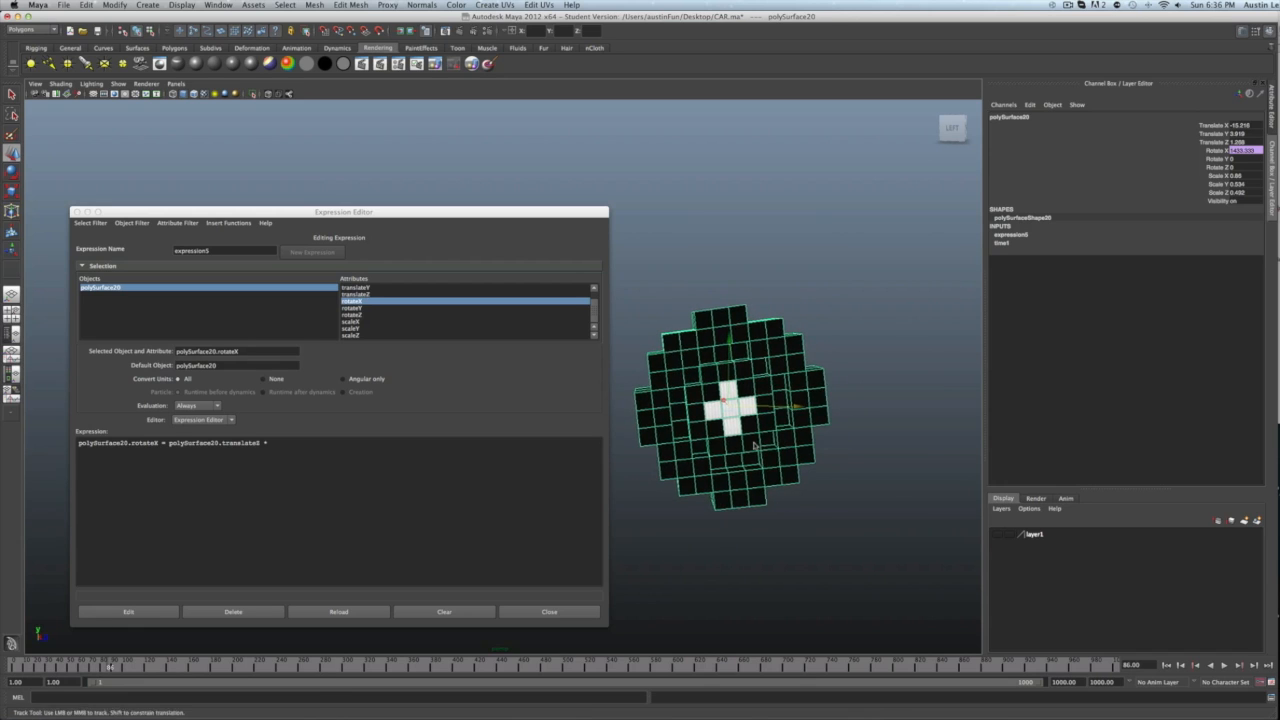
pyautogui.moveTo(755, 459)
pyautogui.keyDown('alt'); pyautogui.mouseDown(button='middle')
pyautogui.moveTo(786, 434)
pyautogui.moveTo(768, 450)
pyautogui.mouseUp(button='middle'); pyautogui.keyUp('alt')
pyautogui.keyDown('alt'); pyautogui.moveTo(719, 446); pyautogui.dragTo(624, 380); pyautogui.keyUp('alt')
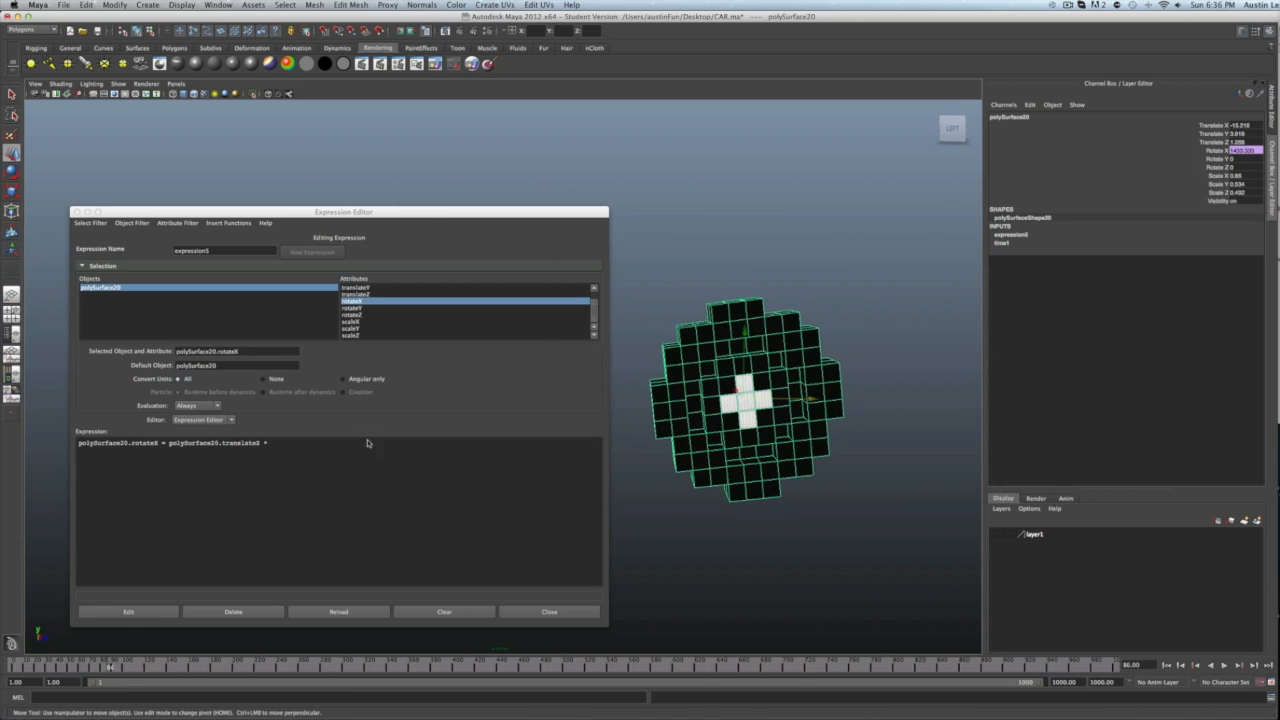
pyautogui.moveTo(367, 441); pyautogui.dragTo(139, 431)
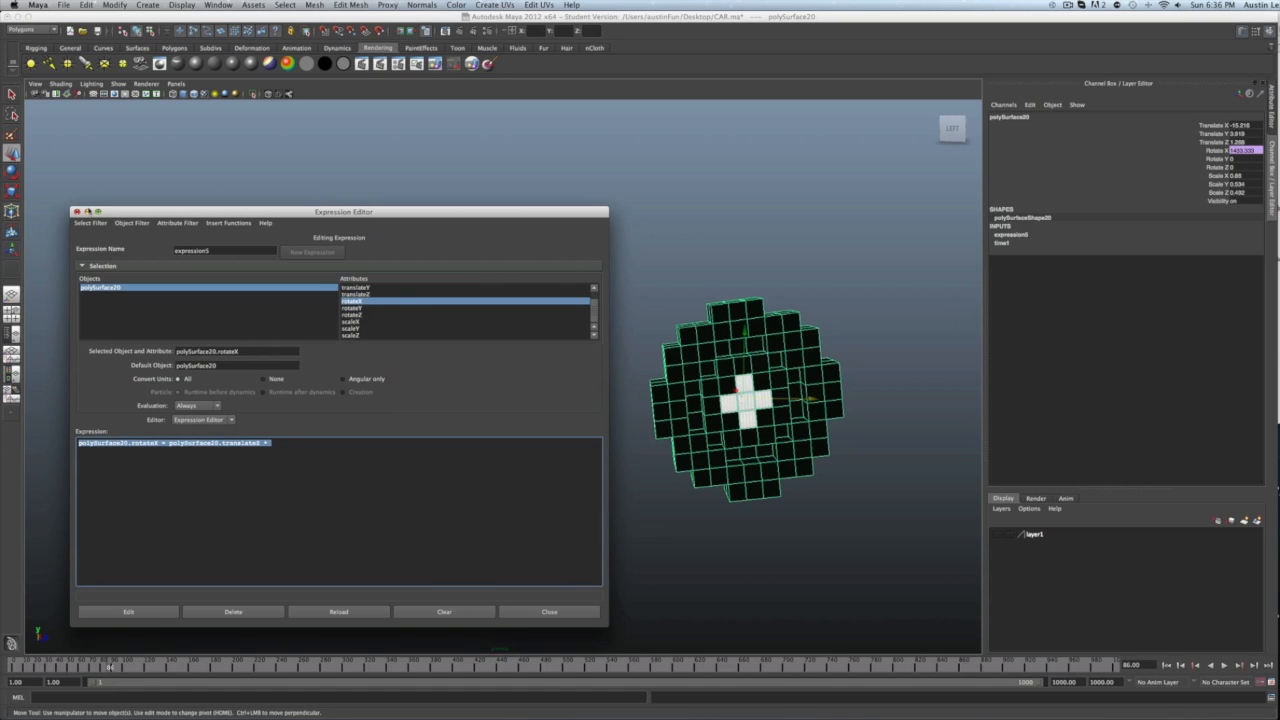
pyautogui.click(86, 212)
# Step: Switch to the orthographic side view of the wheel and play the animation briefly, stopping at frame 97
pyautogui.keyDown('alt'); pyautogui.moveTo(654, 311); pyautogui.dragTo(563, 332, button='middle'); pyautogui.keyUp('alt')
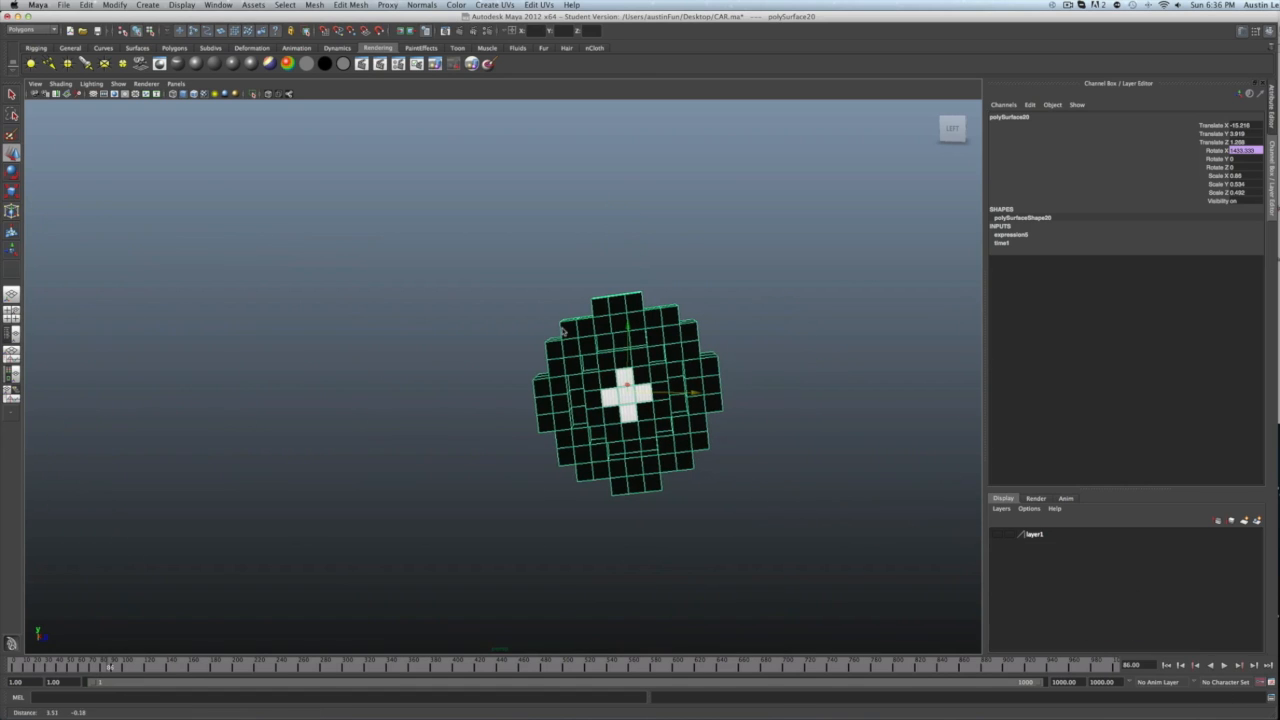
pyautogui.click(759, 472)
pyautogui.click(683, 422)
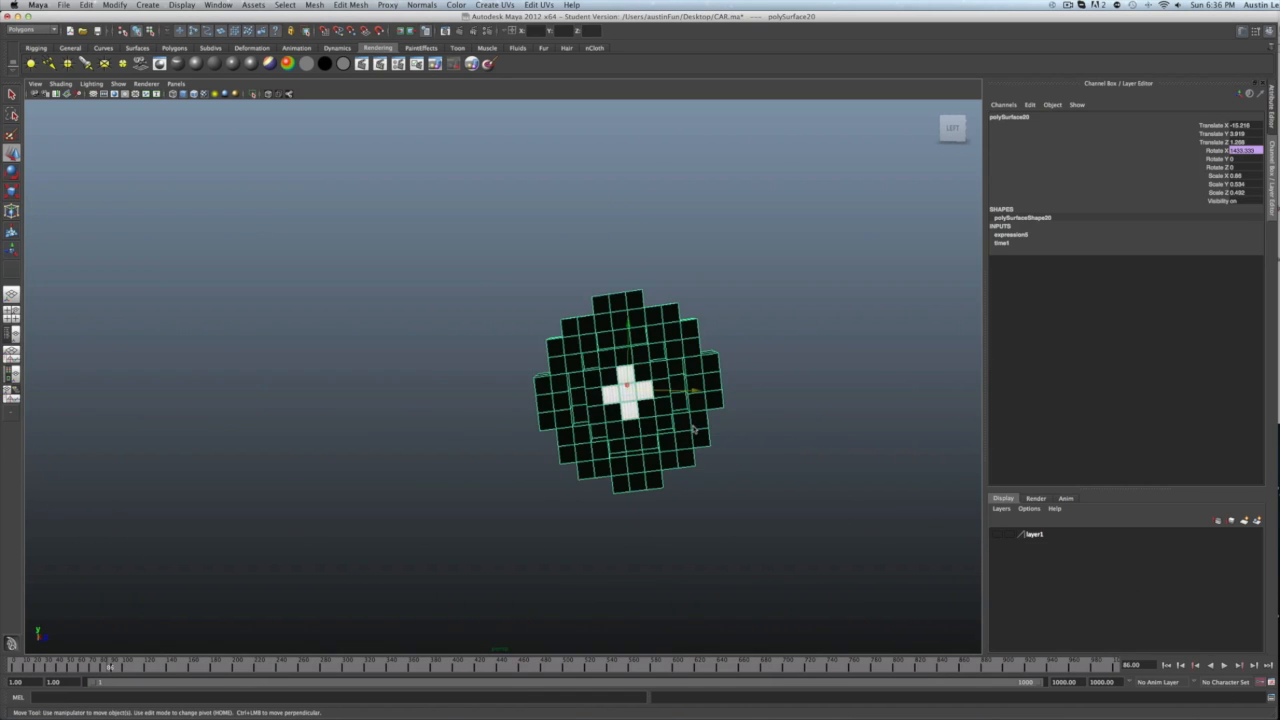
pyautogui.click(114, 5)
pyautogui.click(115, 5)
pyautogui.click(116, 5)
pyautogui.click(631, 474)
pyautogui.press('space')
pyautogui.press('space')
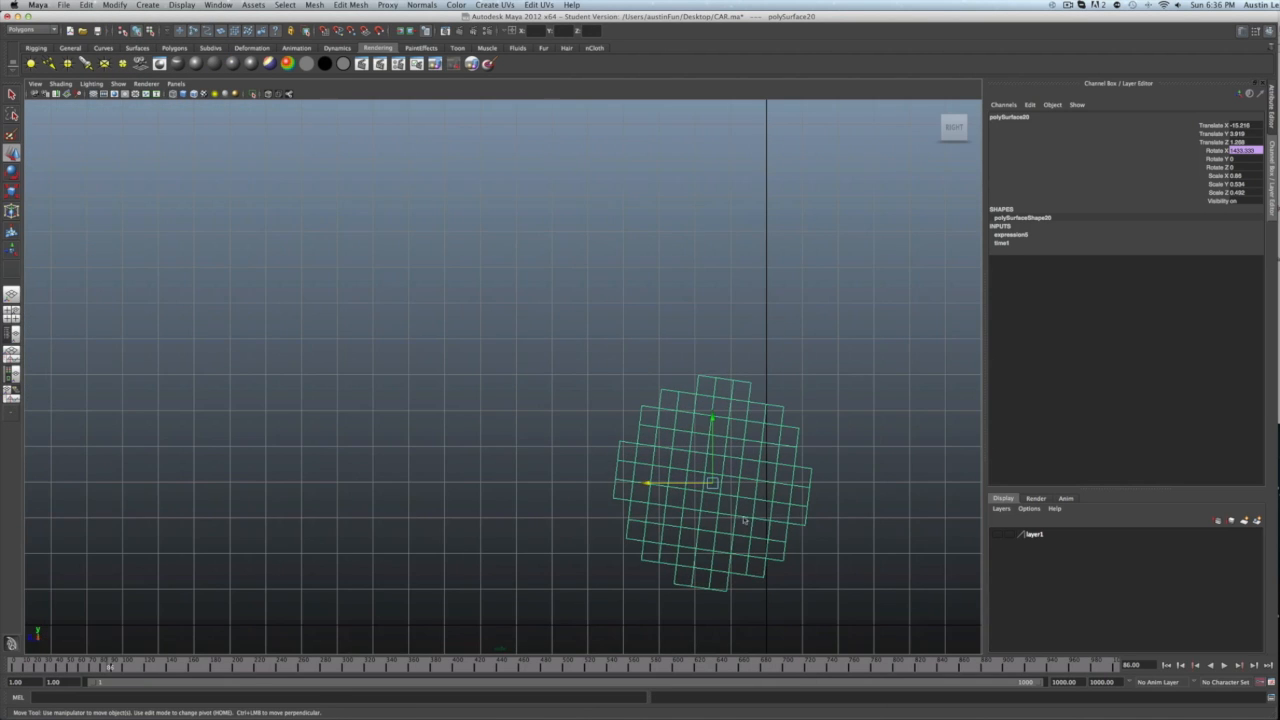
pyautogui.hotkey('alt', 'v')
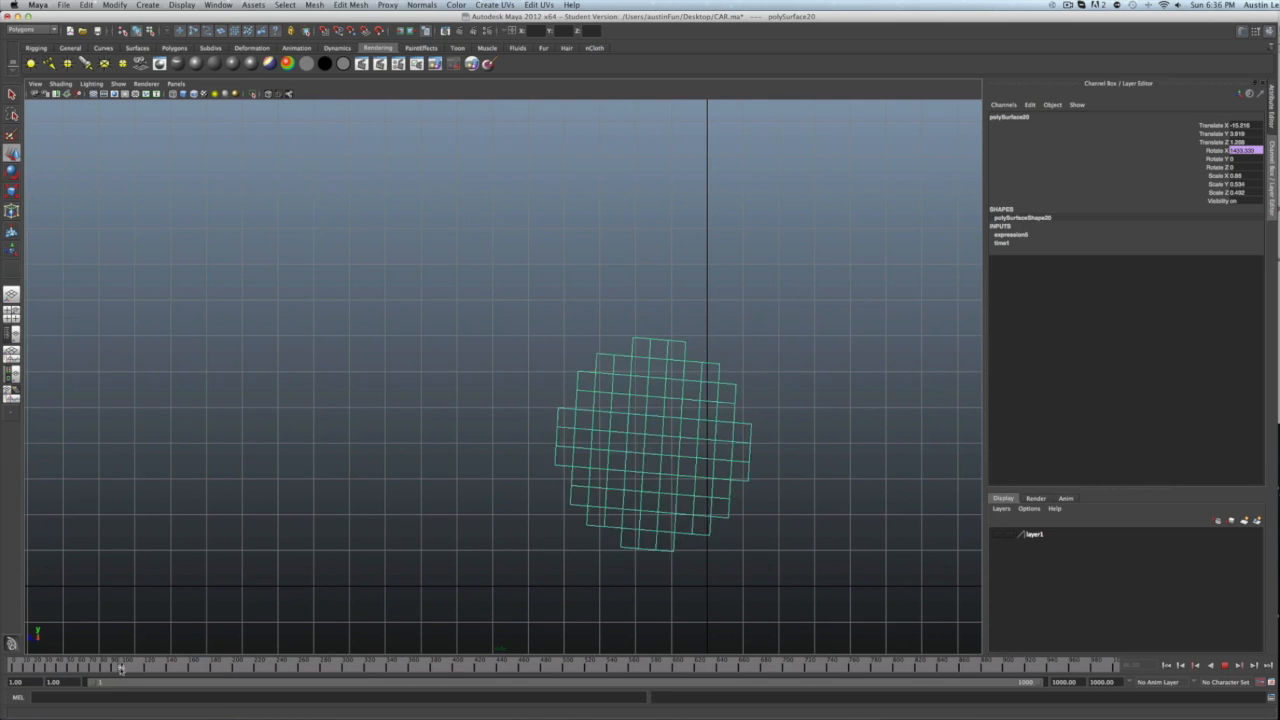
pyautogui.hotkey('alt', 'v')
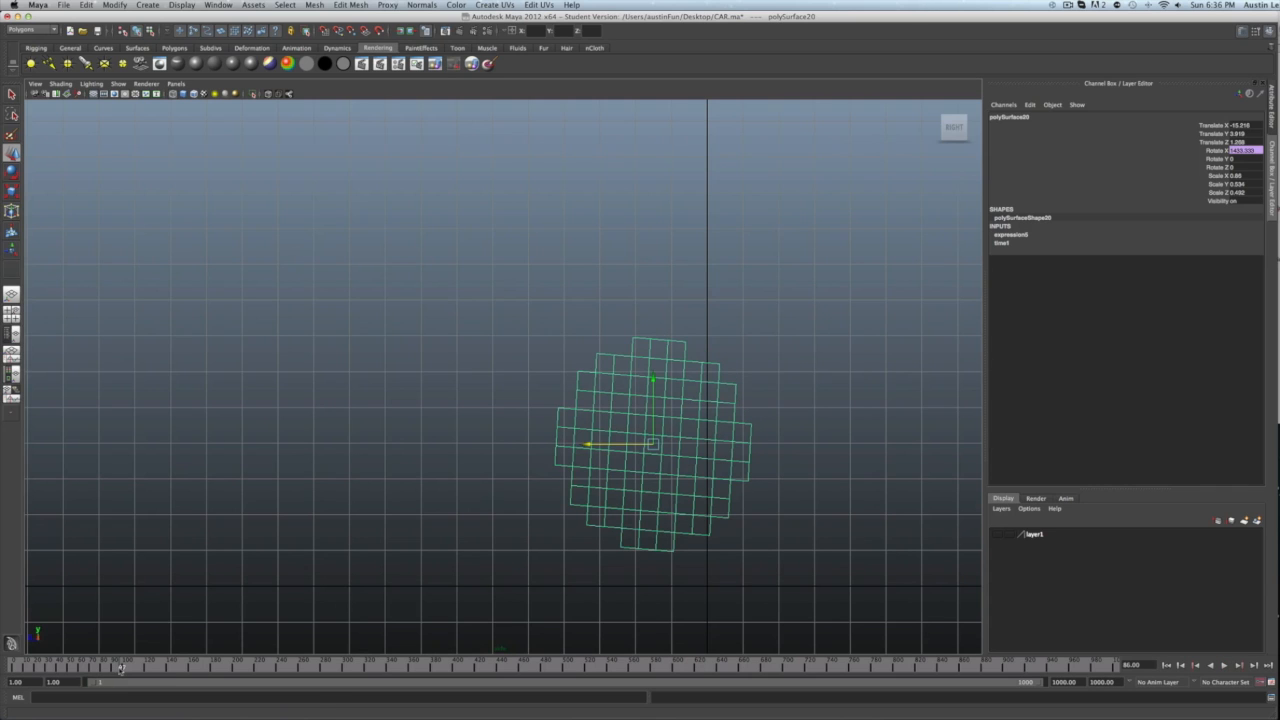
# Step: Measure the wheel's vertical diameter from its top edge to its bottom edge with the Distance Tool
pyautogui.click(97, 4)
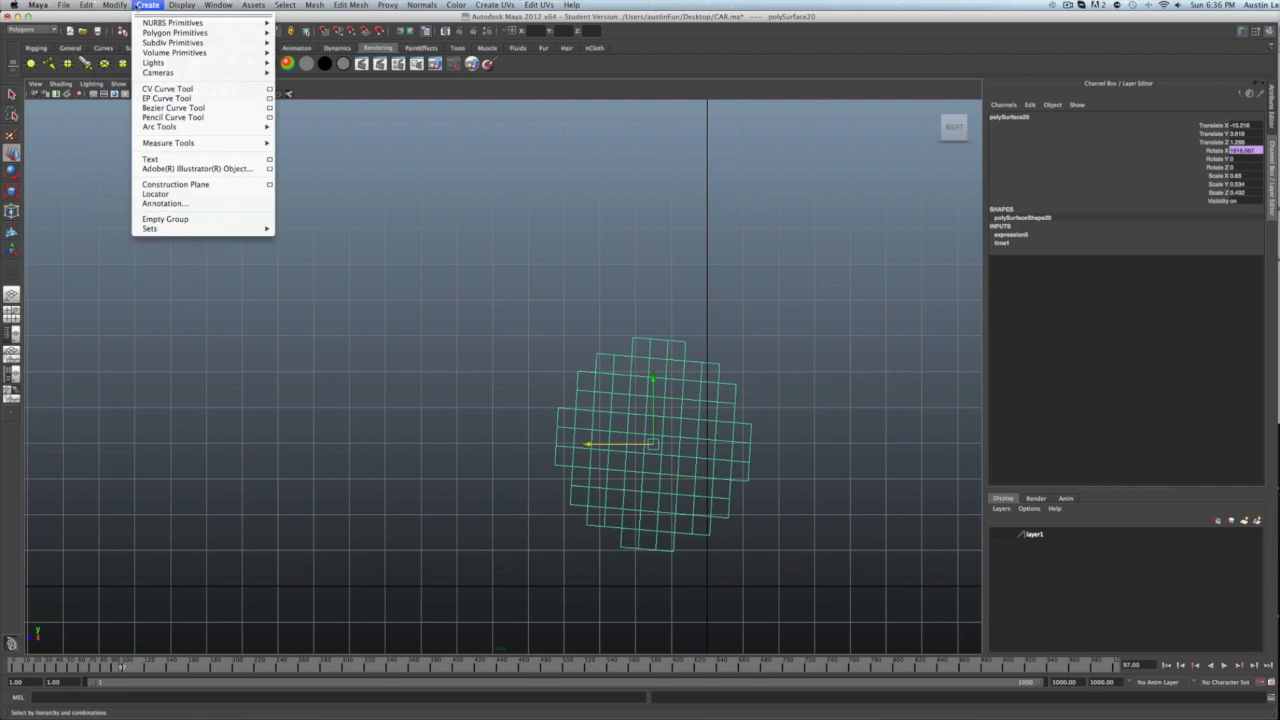
pyautogui.moveTo(190, 144)
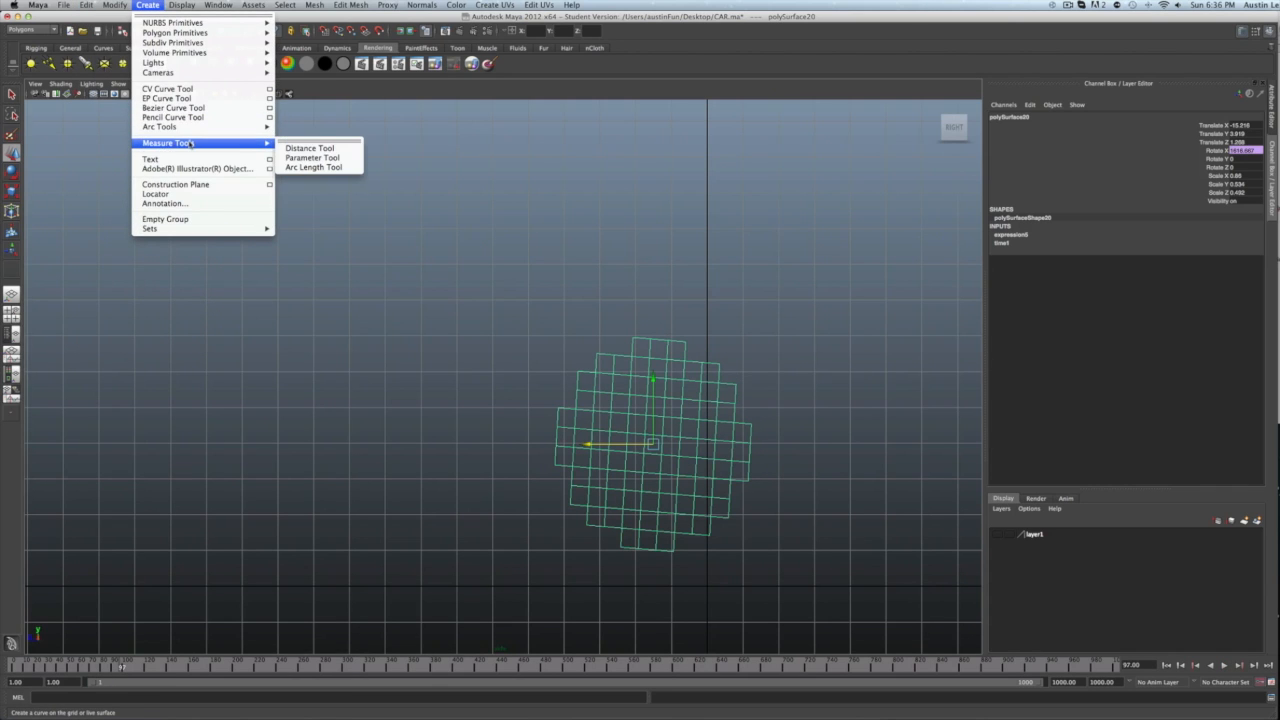
pyautogui.click(310, 148)
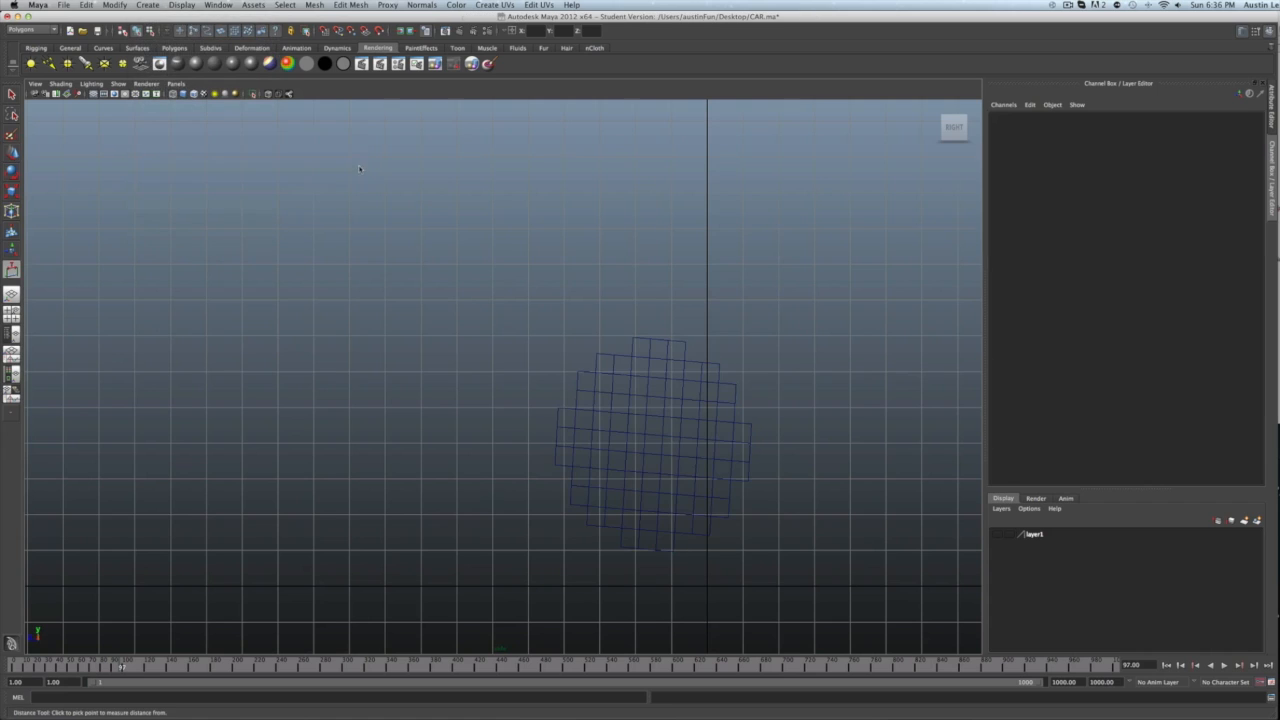
pyautogui.click(650, 341)
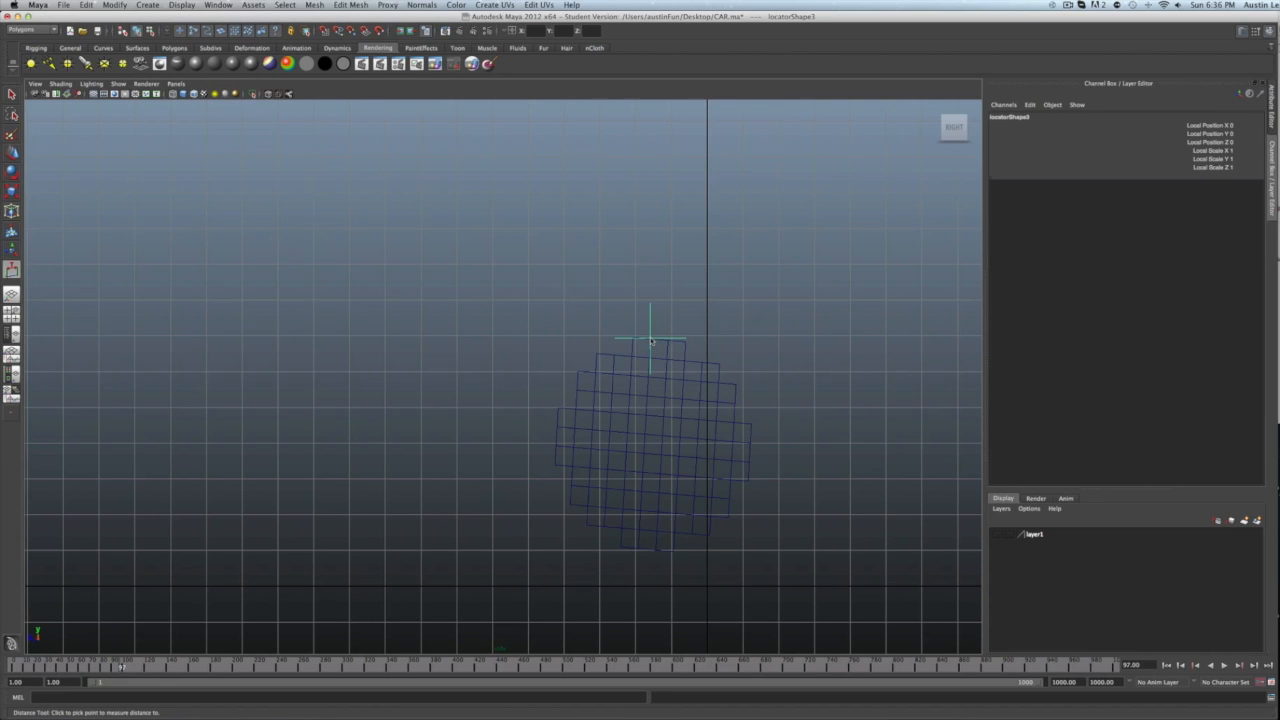
pyautogui.click(648, 553)
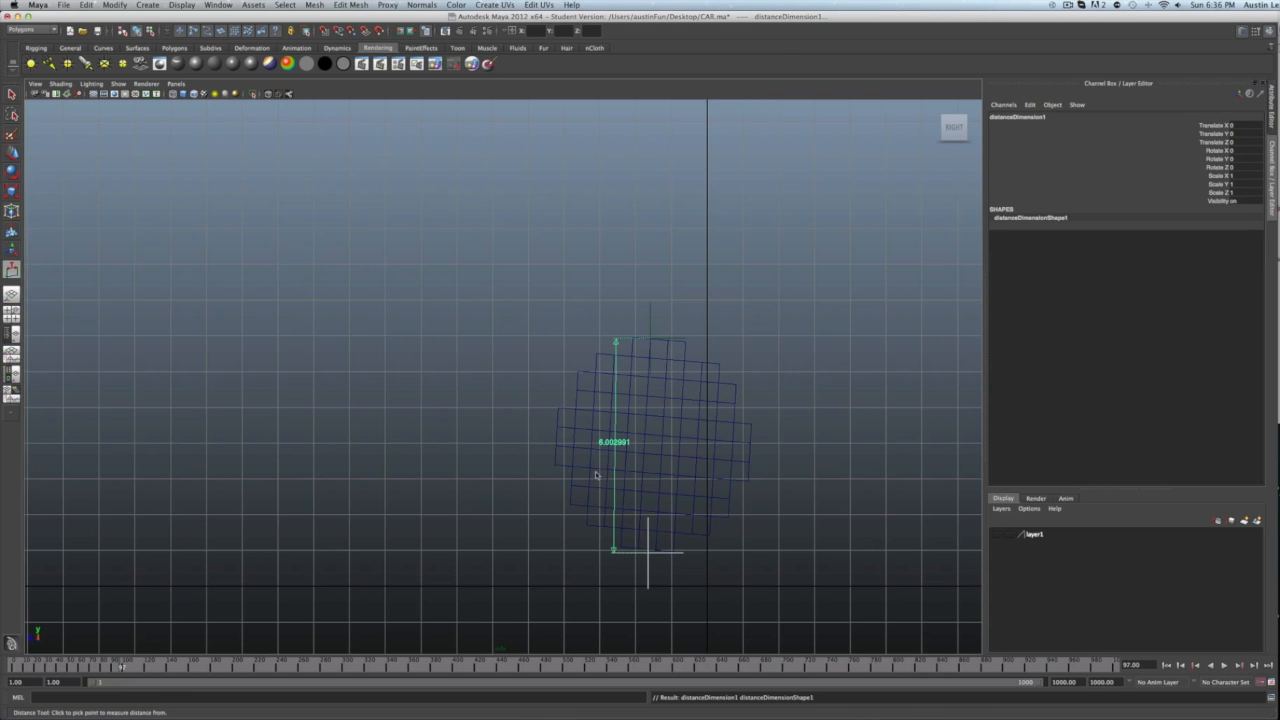
pyautogui.press('w')
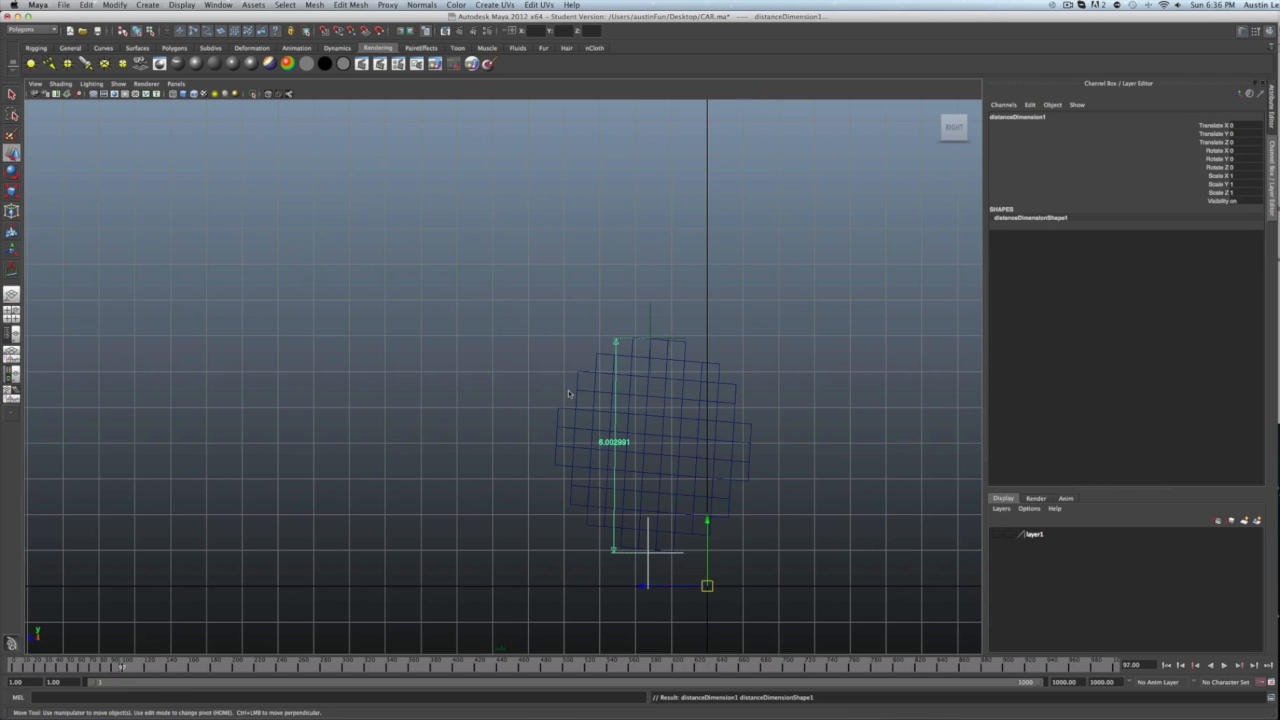
pyautogui.moveTo(763, 434)
pyautogui.keyDown('alt'); pyautogui.mouseDown(button='middle')
pyautogui.moveTo(733, 375)
pyautogui.moveTo(742, 425)
pyautogui.mouseUp(button='middle'); pyautogui.keyUp('alt')
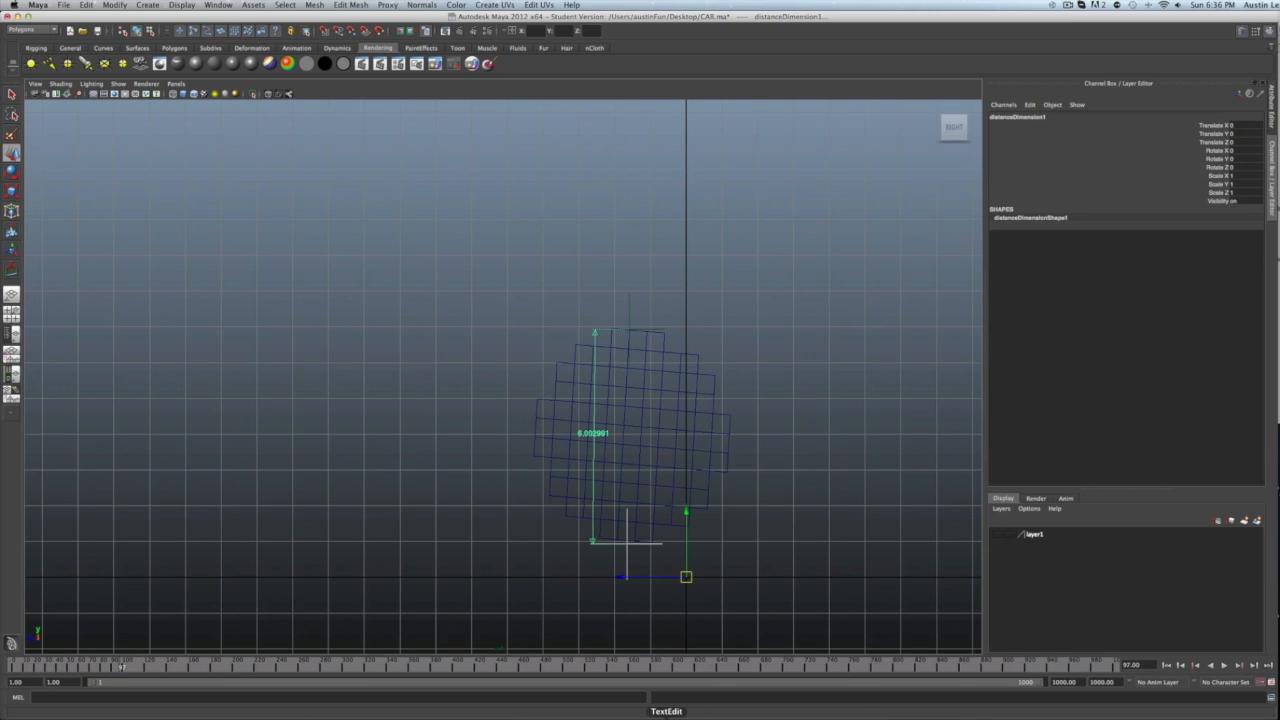
# Step: Switch to TextEdit, create a new blank document and set its font size to 144
pyautogui.click(666, 714)
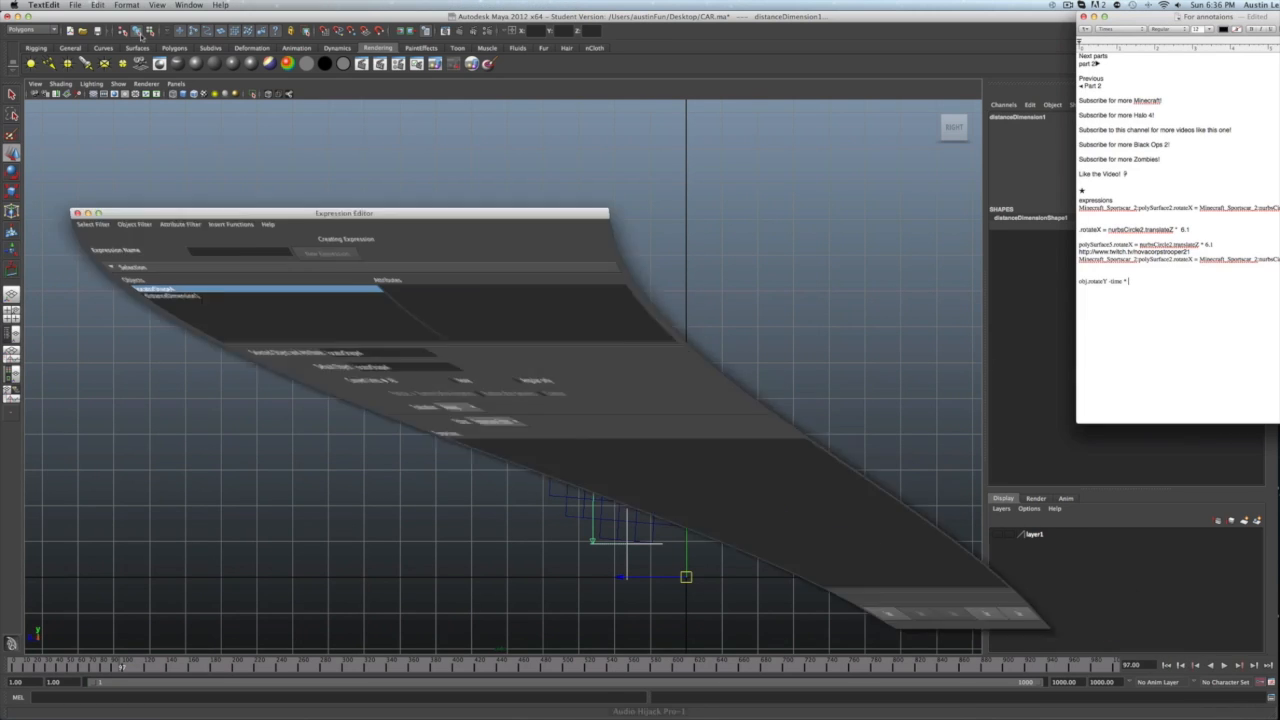
pyautogui.click(68, 5)
pyautogui.click(88, 28)
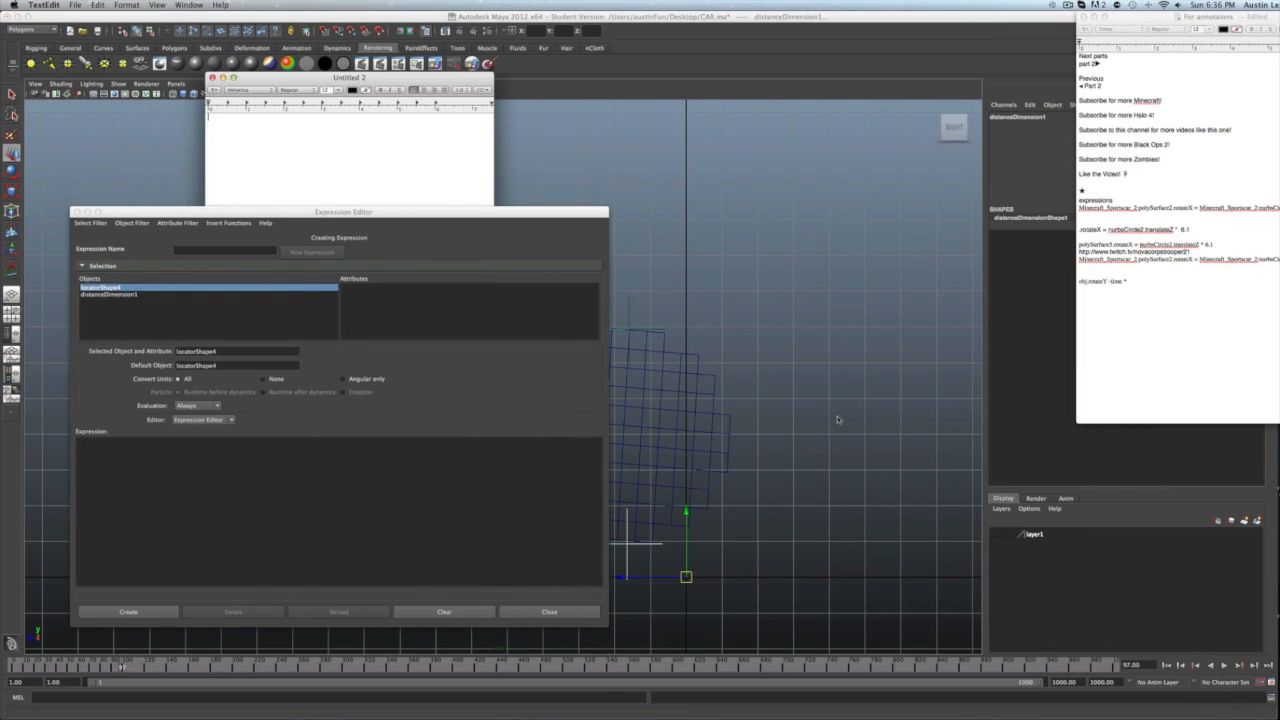
pyautogui.moveTo(367, 92); pyautogui.dragTo(988, 345)
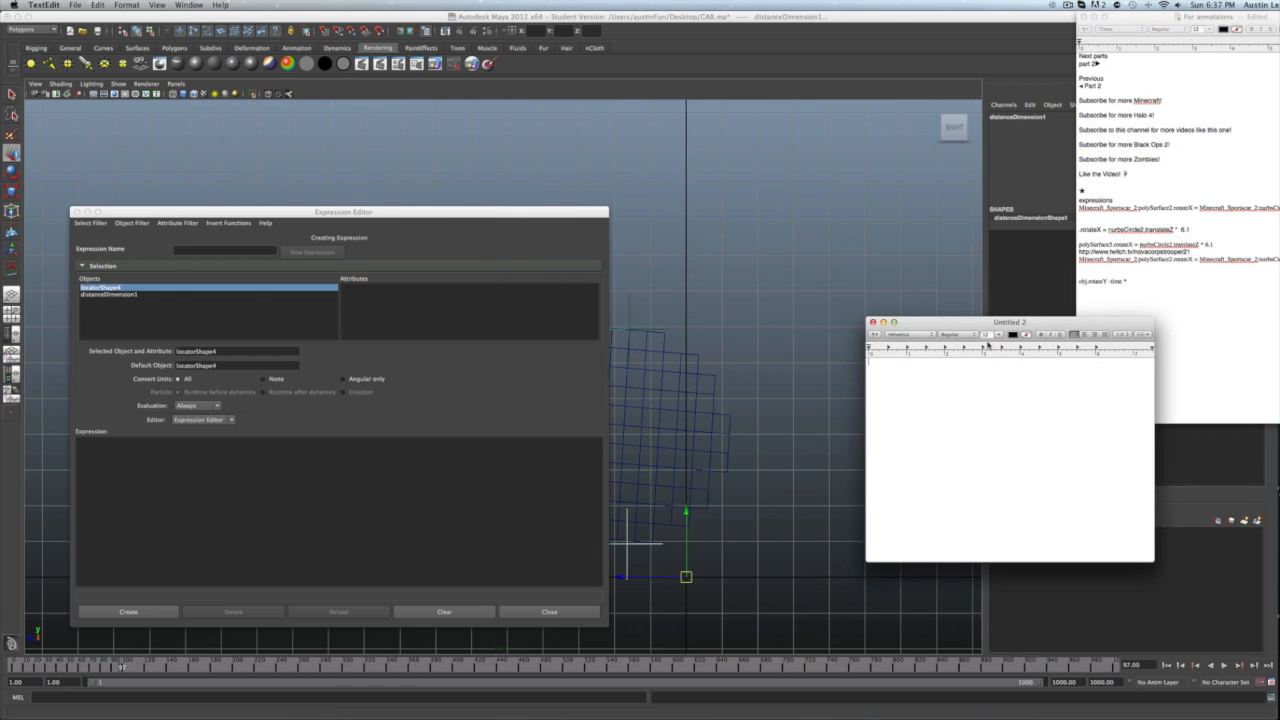
pyautogui.click(998, 334)
pyautogui.click(999, 458)
# Step: Close the old notes window, then enlarge the blank document and arrange it and the Expression Editor clear of the wheel's measurement
pyautogui.click(1094, 16)
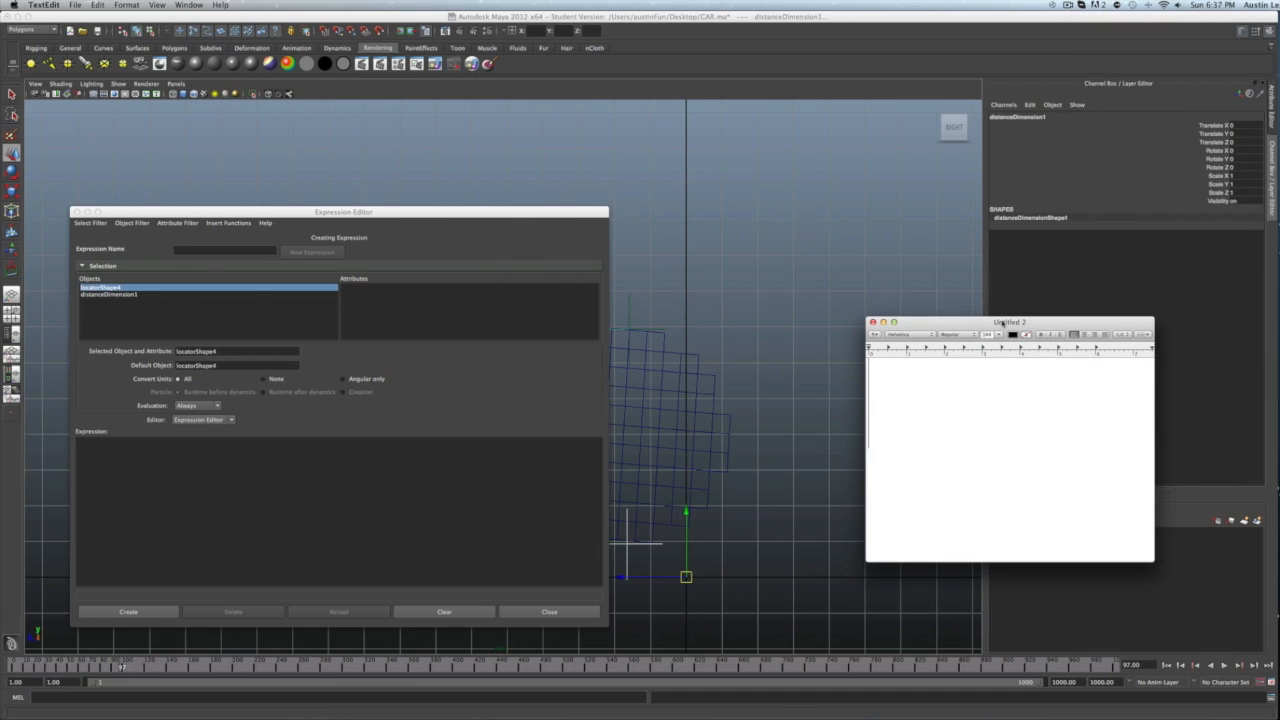
pyautogui.moveTo(1003, 321); pyautogui.dragTo(620, 130)
pyautogui.moveTo(771, 371); pyautogui.dragTo(1162, 537)
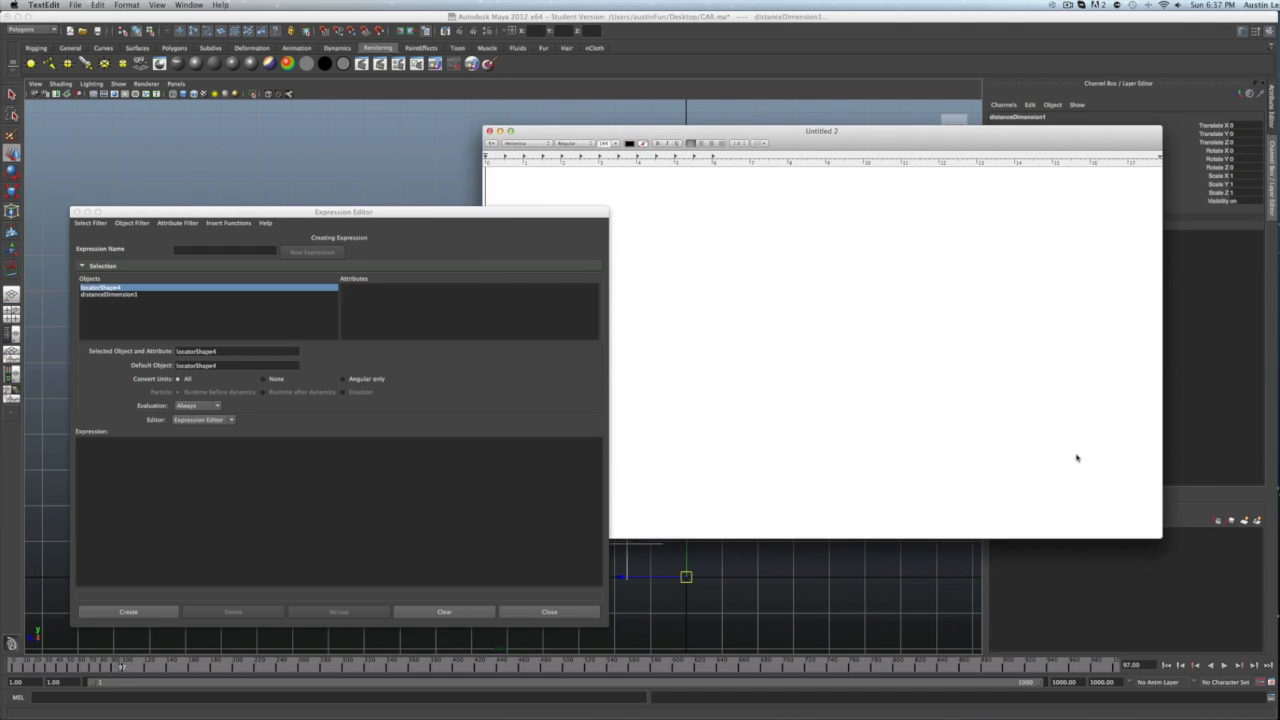
pyautogui.moveTo(805, 134); pyautogui.dragTo(1036, 234)
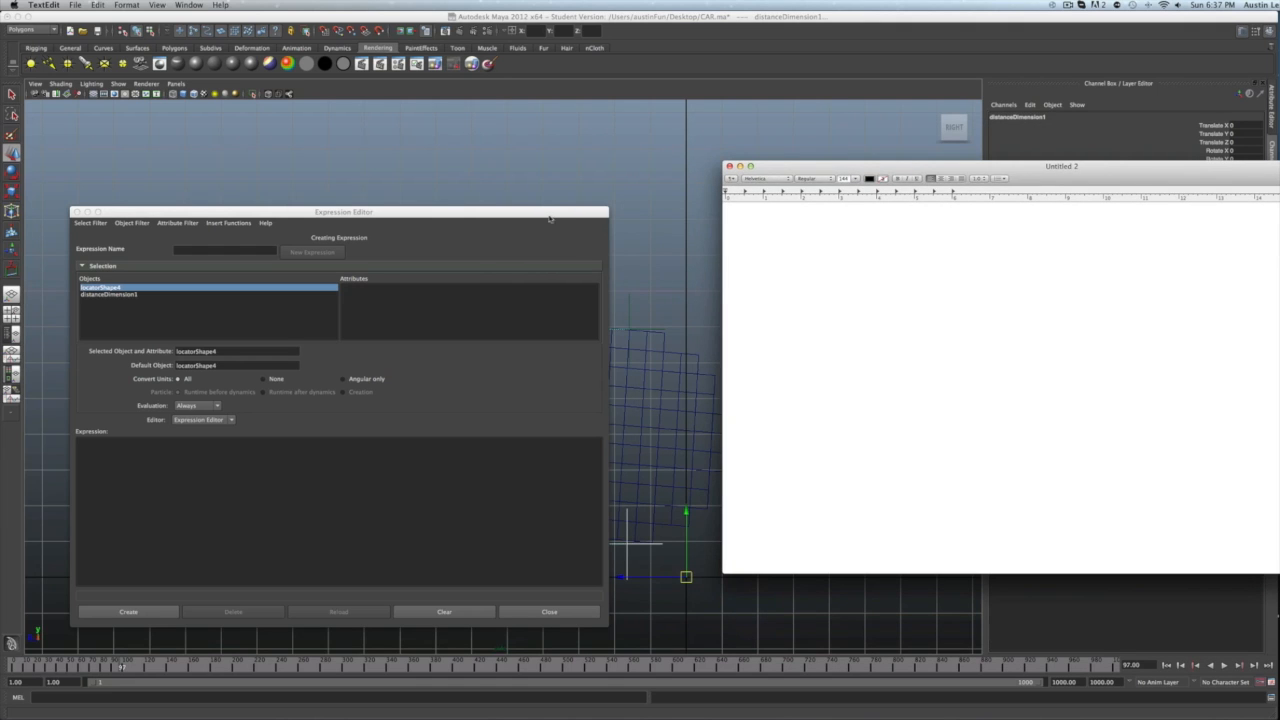
pyautogui.moveTo(525, 213); pyautogui.dragTo(378, 502)
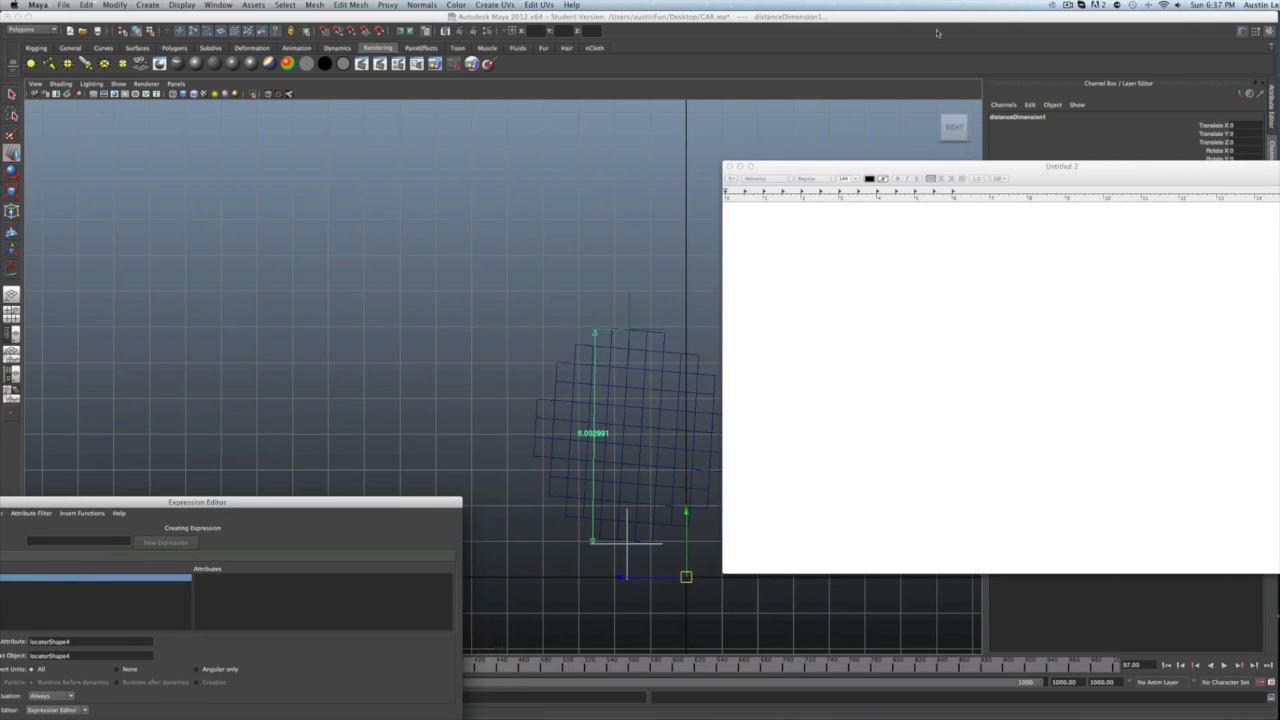
pyautogui.moveTo(1036, 175); pyautogui.dragTo(951, 145)
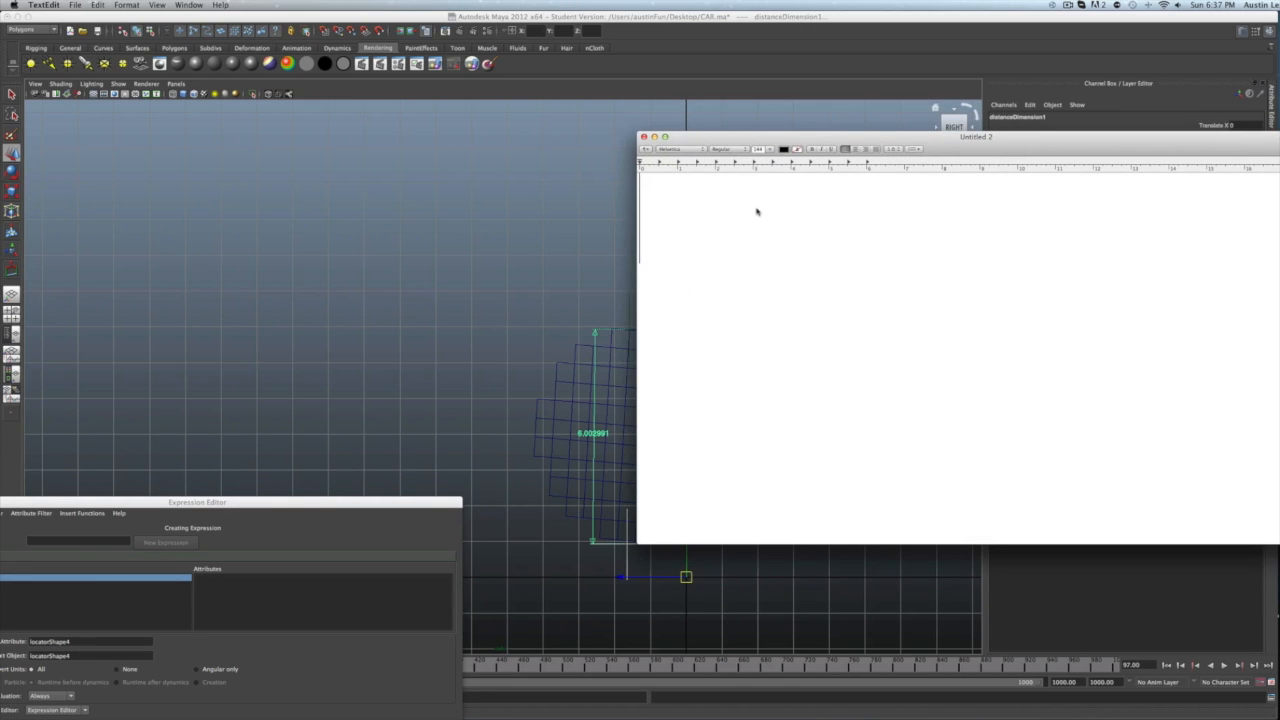
# Step: Write the formula 6x2x3.14=A on the first line of the blank document
pyautogui.write('6')
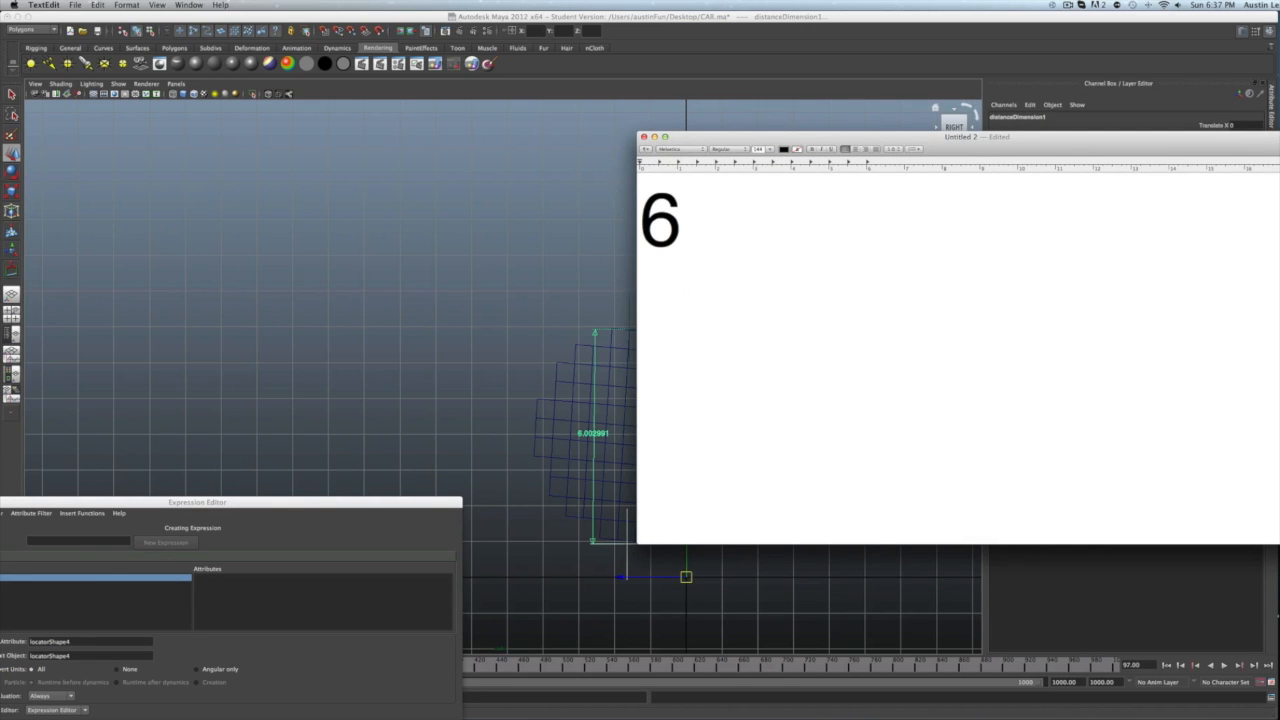
pyautogui.write('x2')
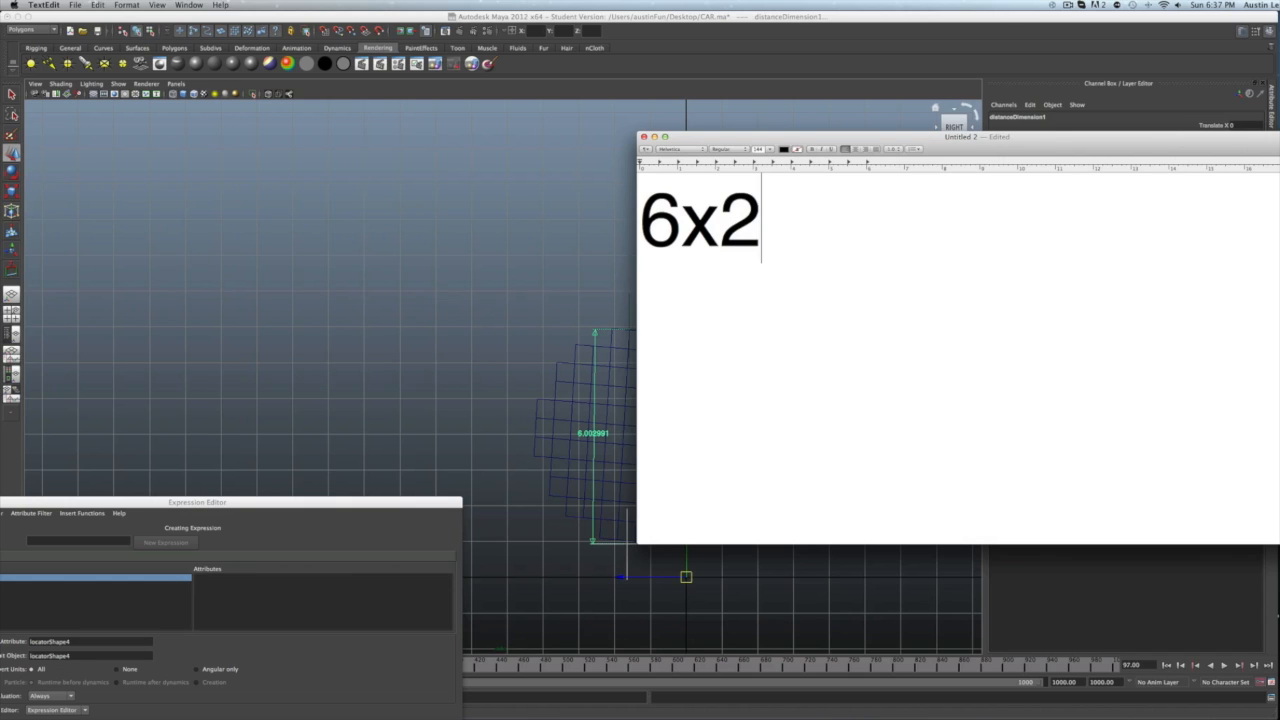
pyautogui.write('x3.14+')
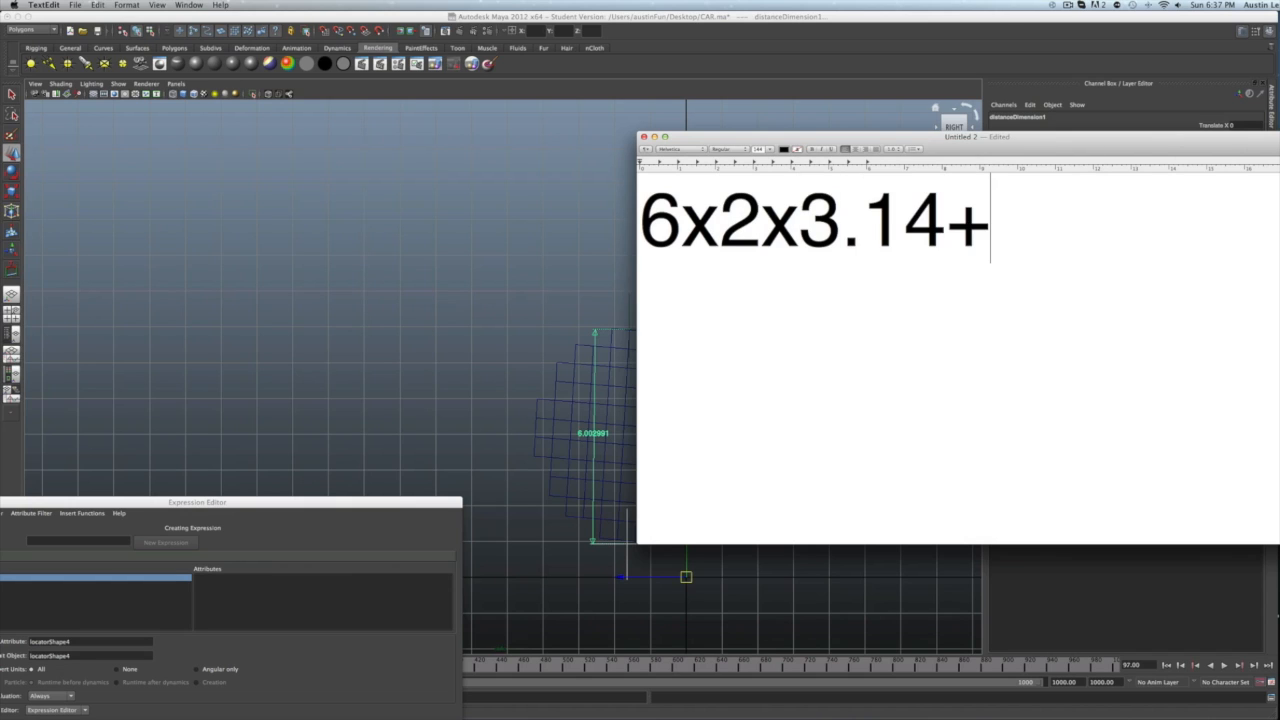
pyautogui.press('BackSpace')
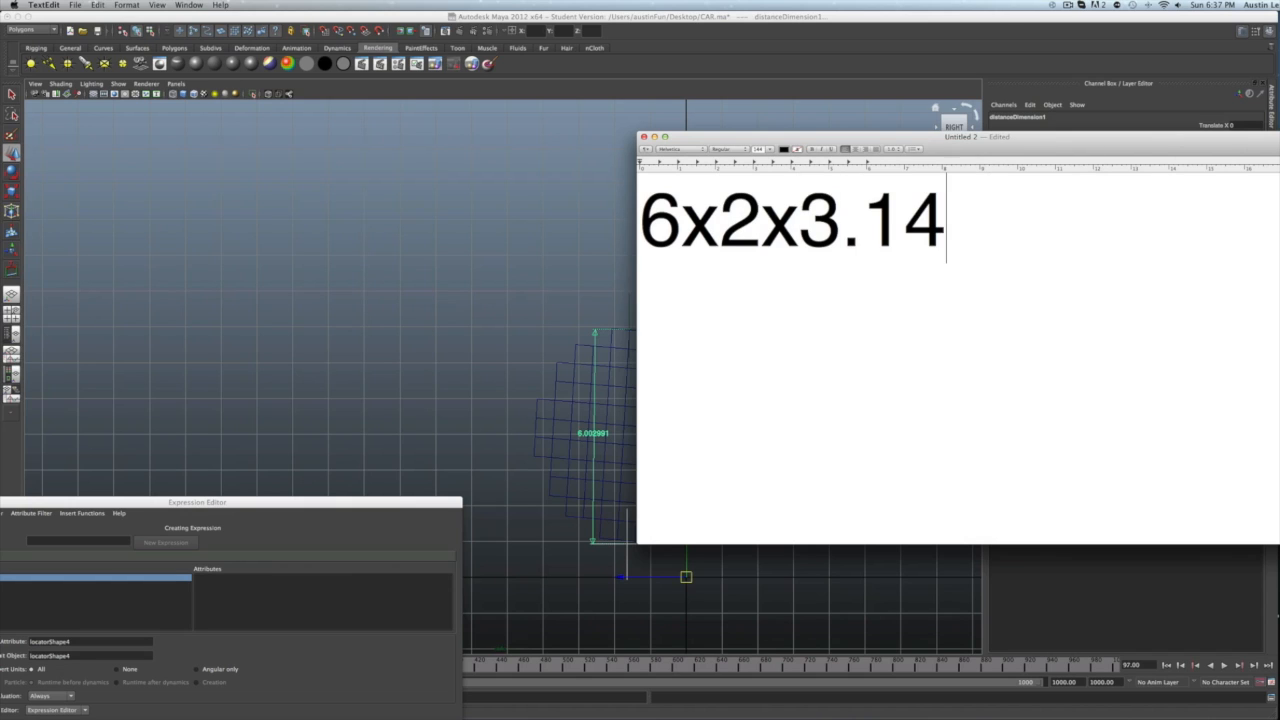
pyautogui.write('=x')
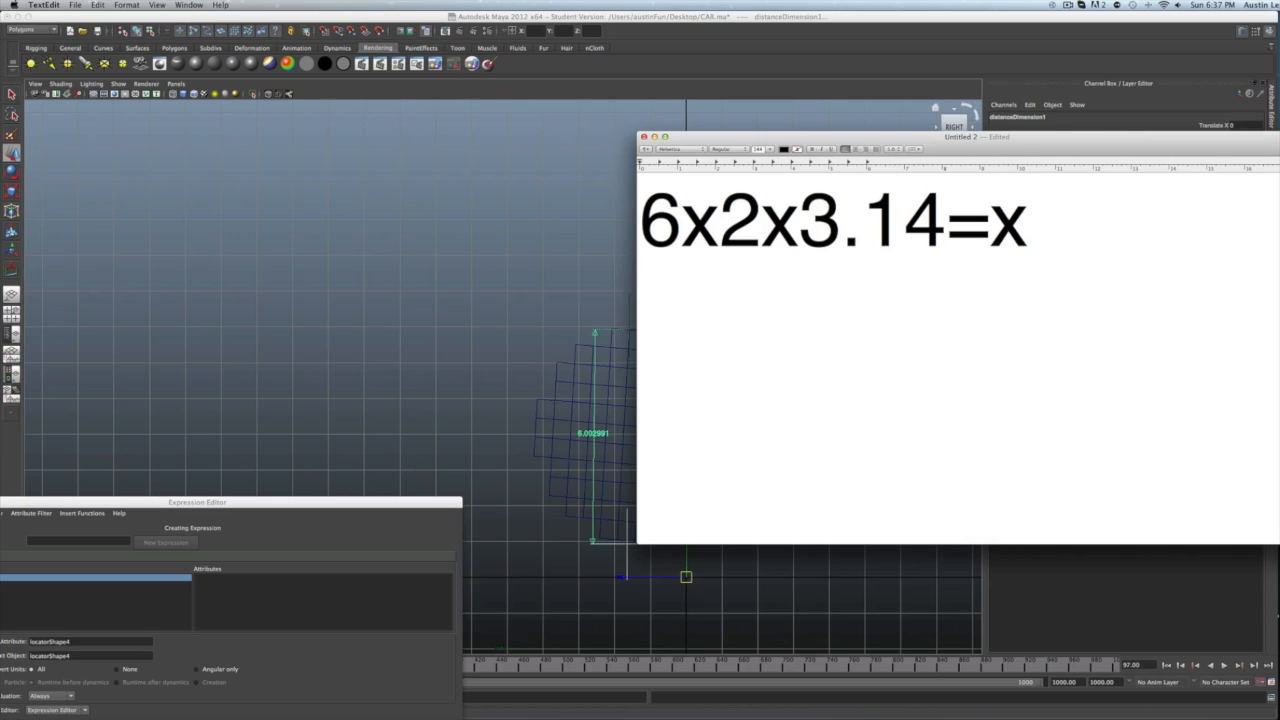
pyautogui.press('BackSpace')
pyautogui.write('A')
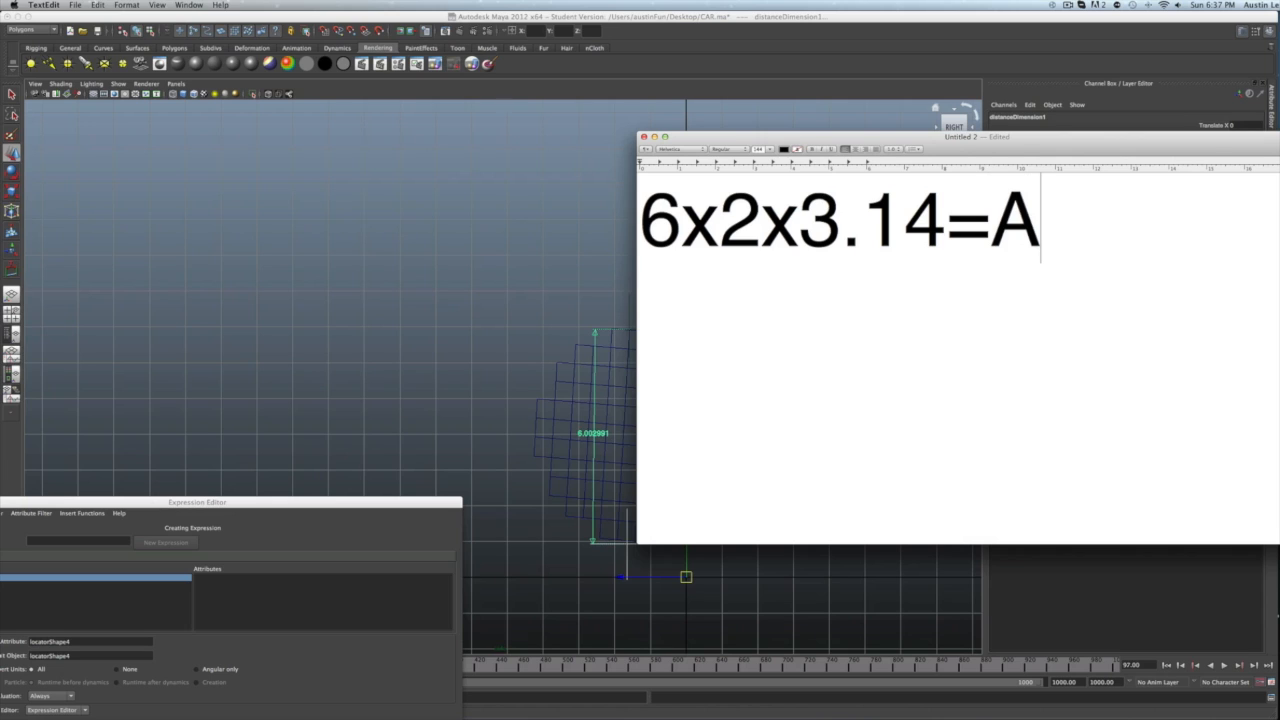
# Step: Write the placeholder formula 360/A=ihgeiuhrg on the second line of the document
pyautogui.press('Return')
pyautogui.write('360')
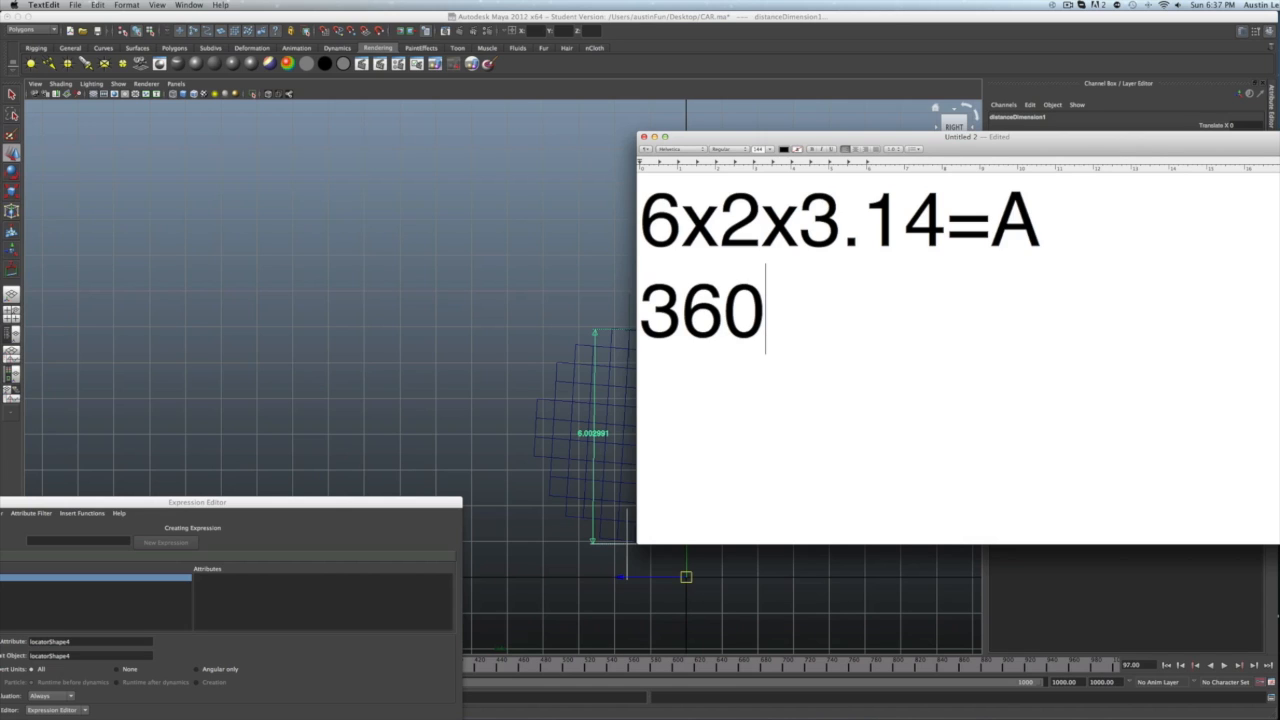
pyautogui.write('/')
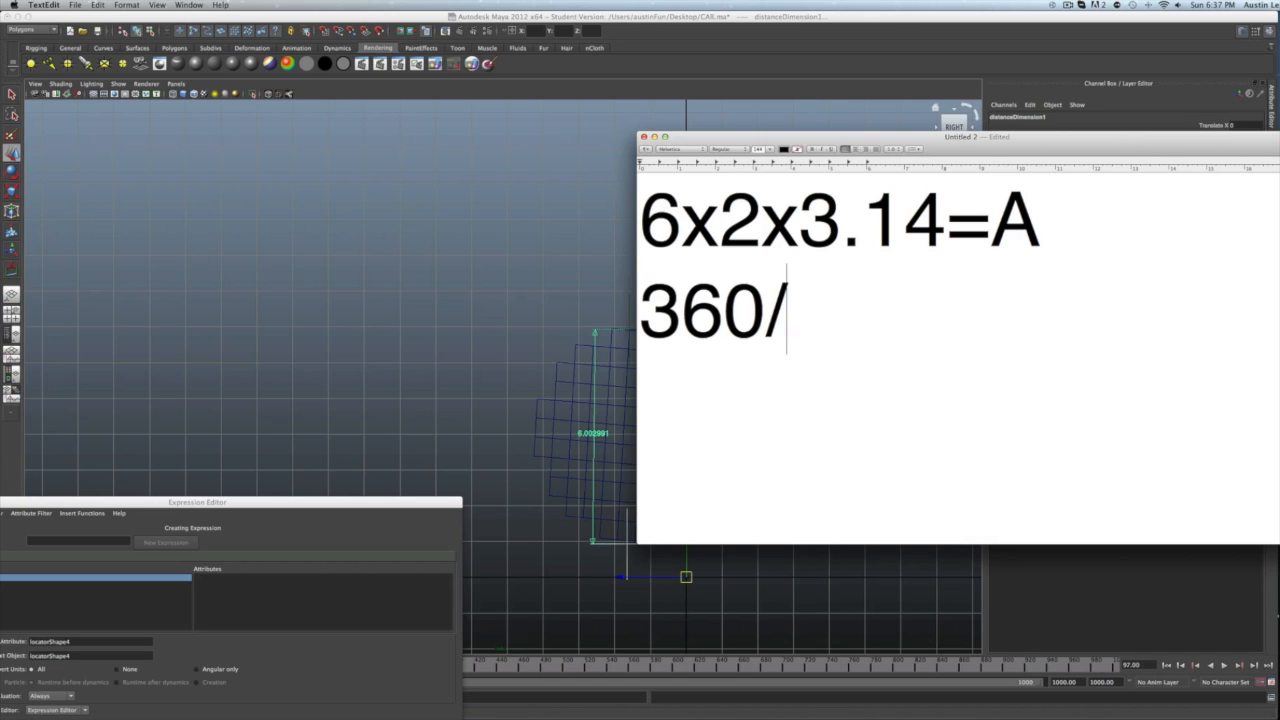
pyautogui.write('A')
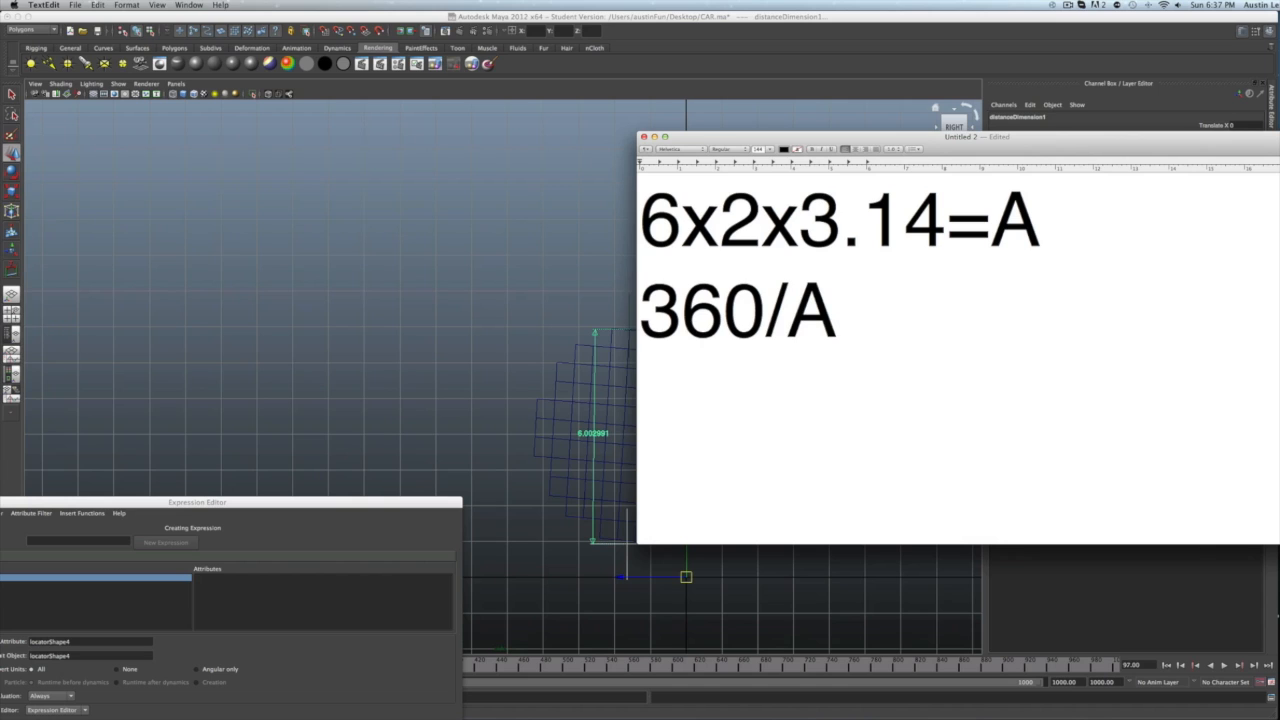
pyautogui.write('=ihgeiuhrg')
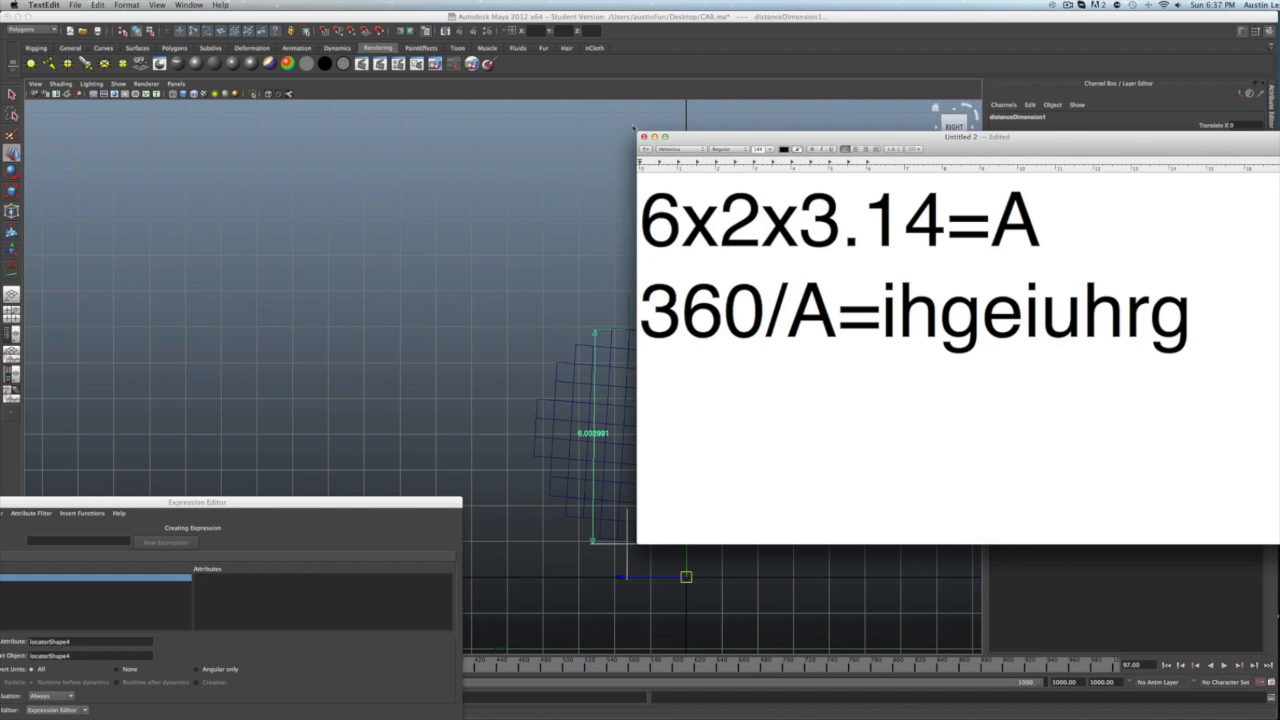
# Step: Minimize the formula document and select the wheel so its attributes load in the Expression Editor
pyautogui.click(654, 136)
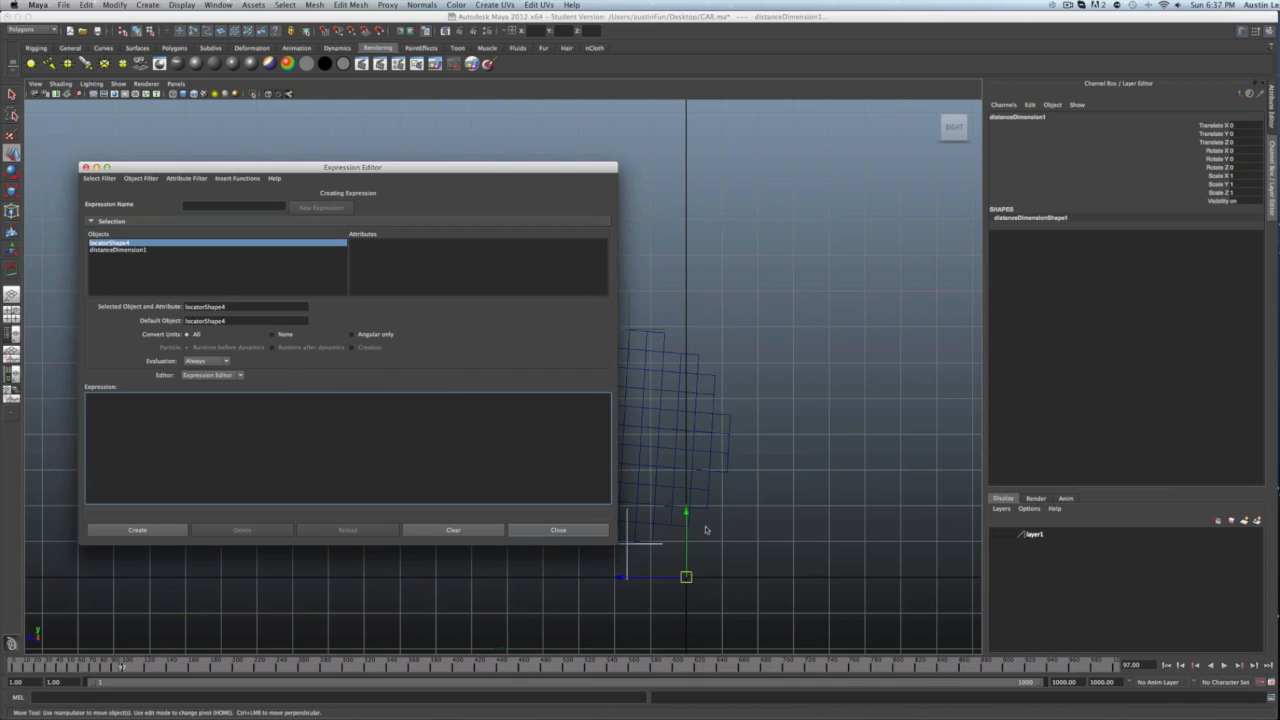
pyautogui.click(675, 478)
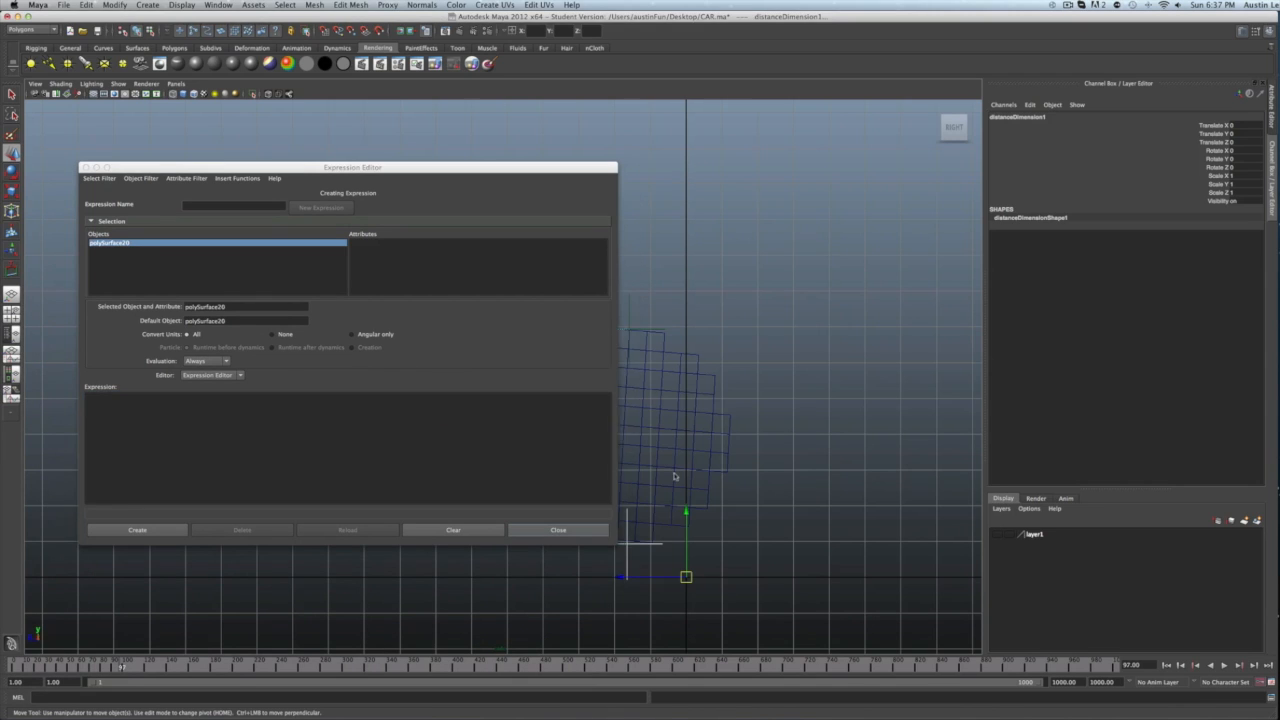
pyautogui.click(293, 421)
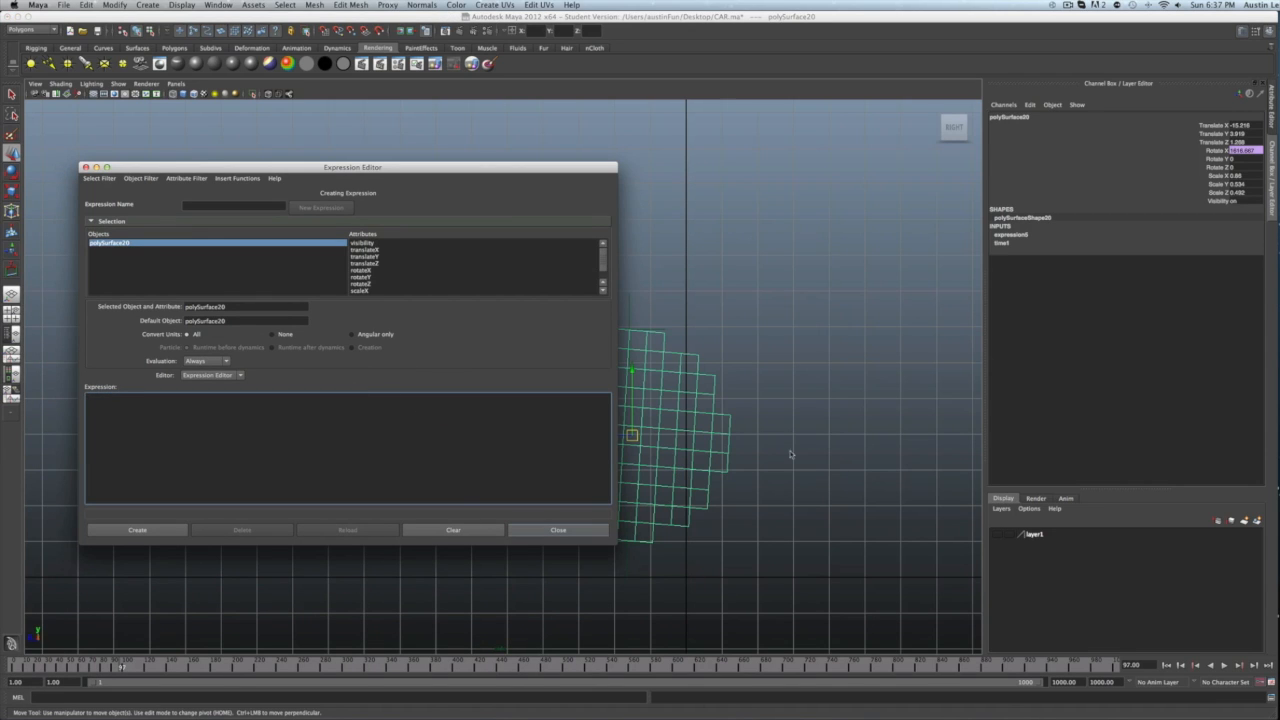
# Step: Bring up the annotations notes in TextEdit, place them clear of the Expression Editor and add 37.68 at the end
pyautogui.click(664, 716)
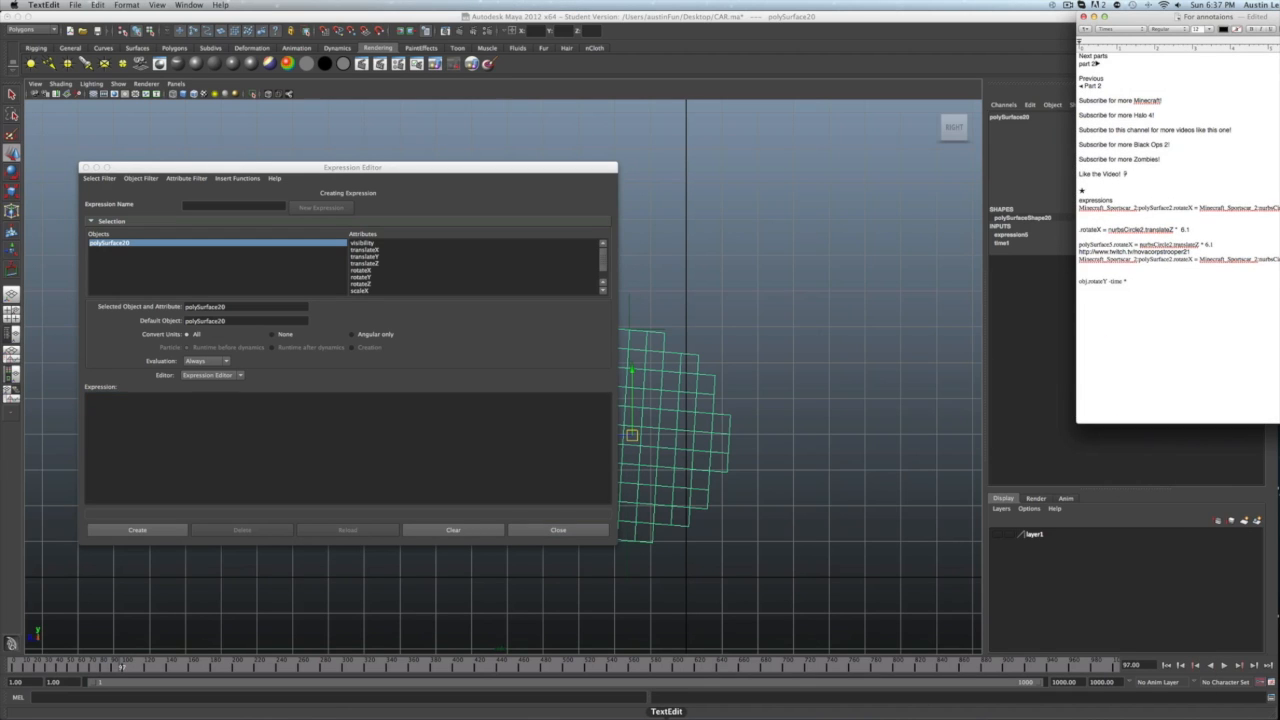
pyautogui.moveTo(1247, 22); pyautogui.dragTo(995, 116)
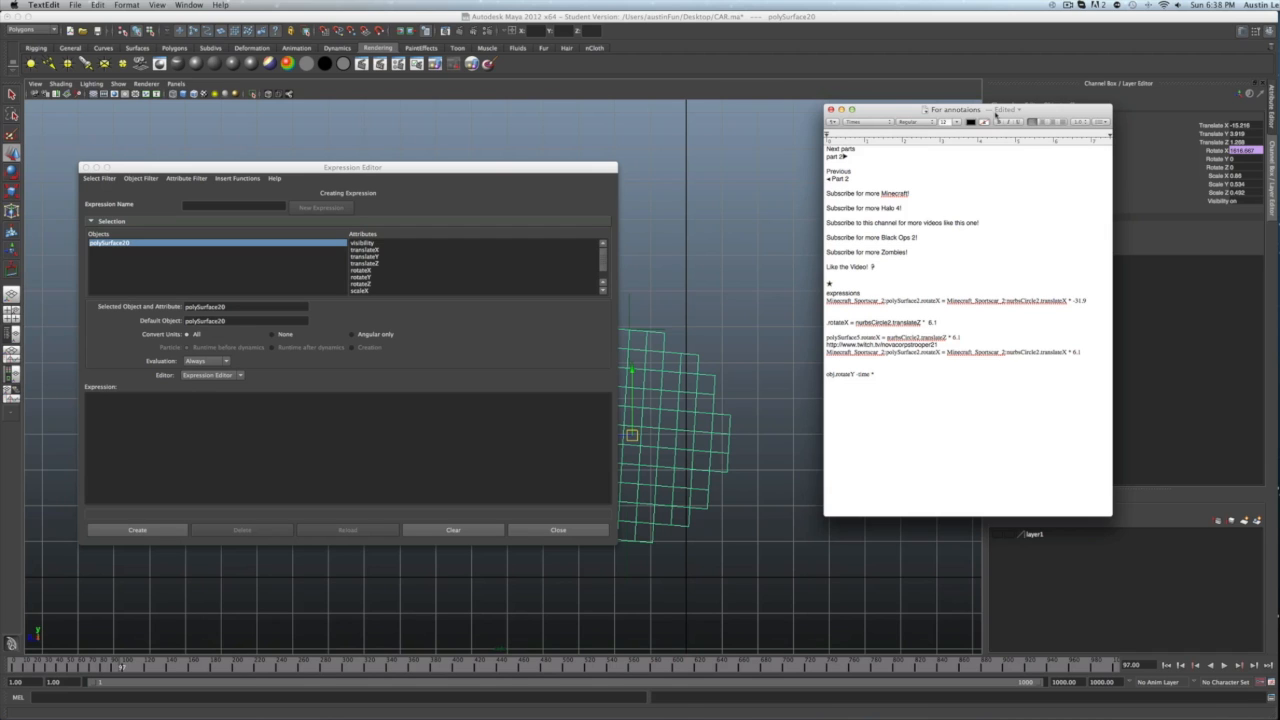
pyautogui.click(885, 525)
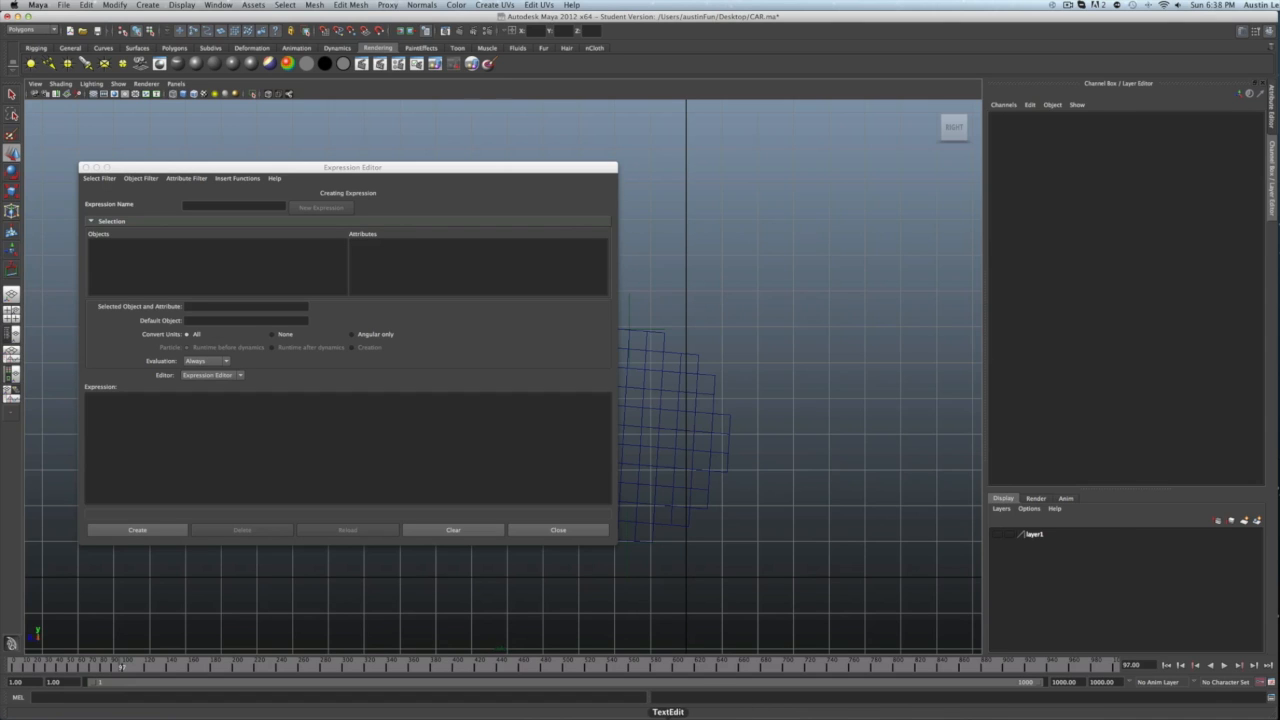
pyautogui.click(666, 716)
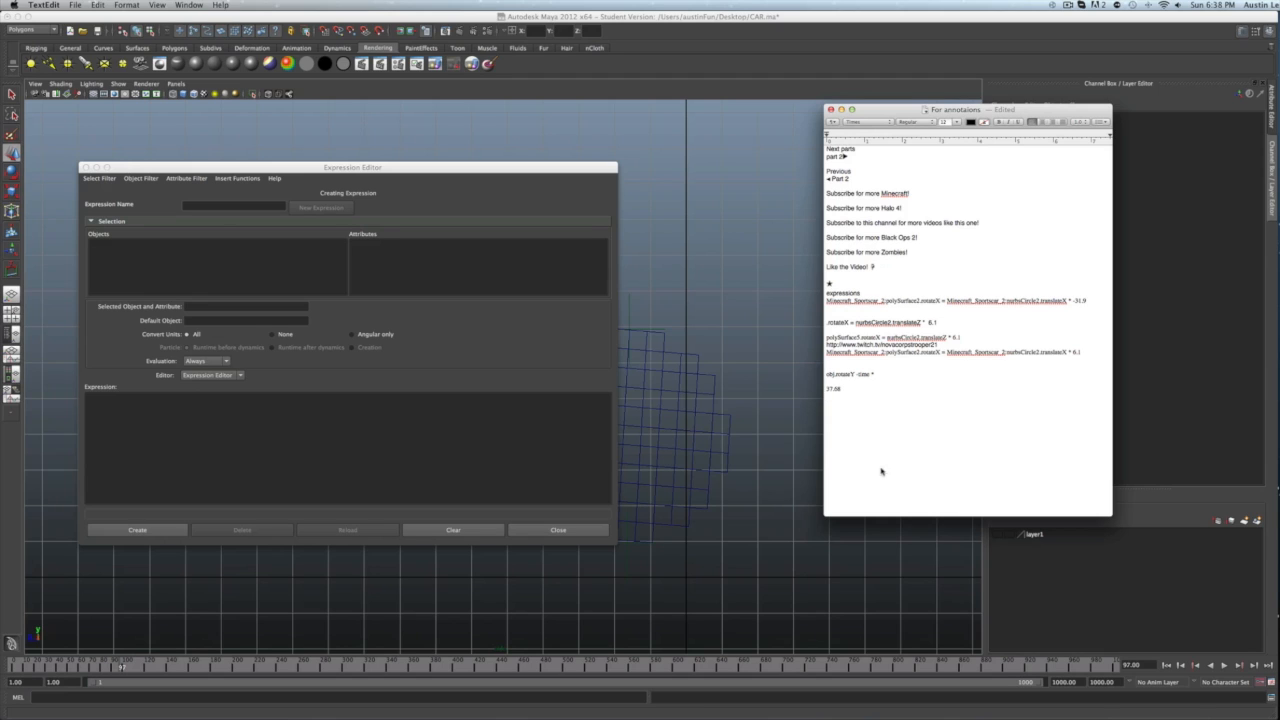
# Step: Try to create the expression polySurface20.rotateX = polySurface20.translateZ * 9.55 in the Expression Editor
pyautogui.click(328, 433)
pyautogui.write('polySurface20.rotateX = polySurface20.translateX *')
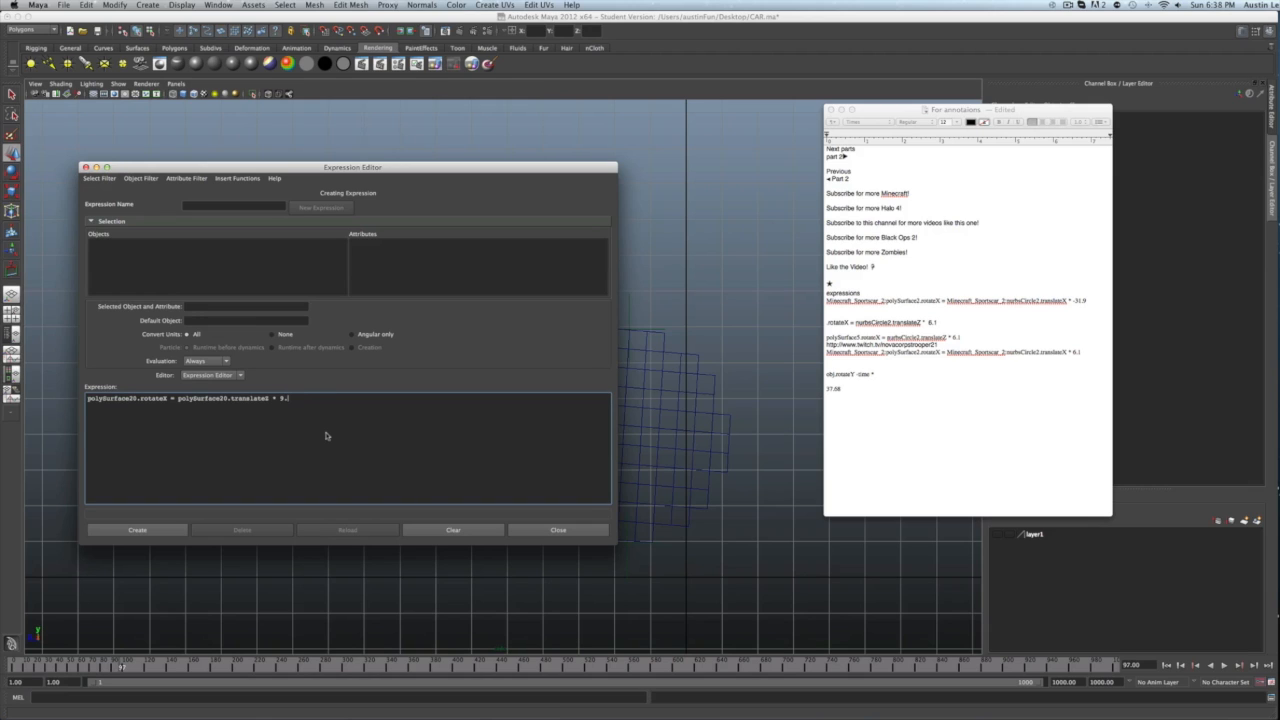
pyautogui.click(113, 532)
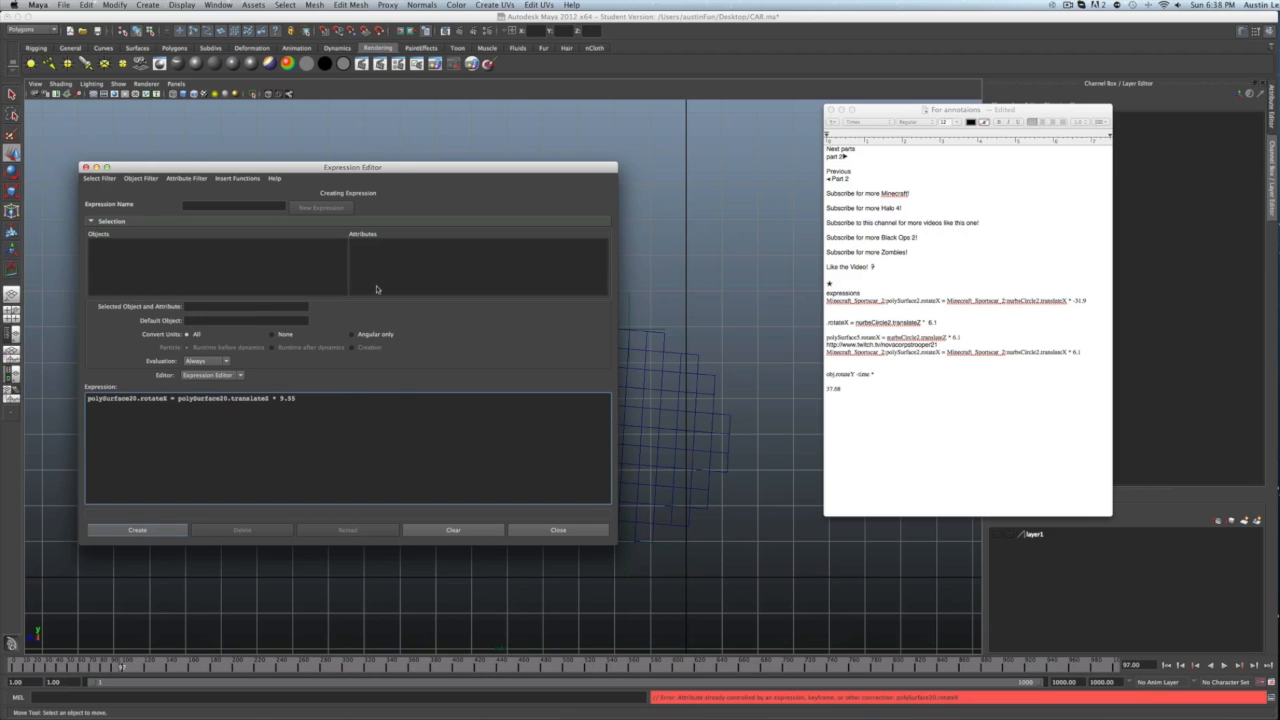
# Step: Move the Expression Editor clear of the wheel, load the expression already driving the wheel's rotateX and delete it
pyautogui.moveTo(398, 166); pyautogui.dragTo(1243, 241)
pyautogui.click(660, 383)
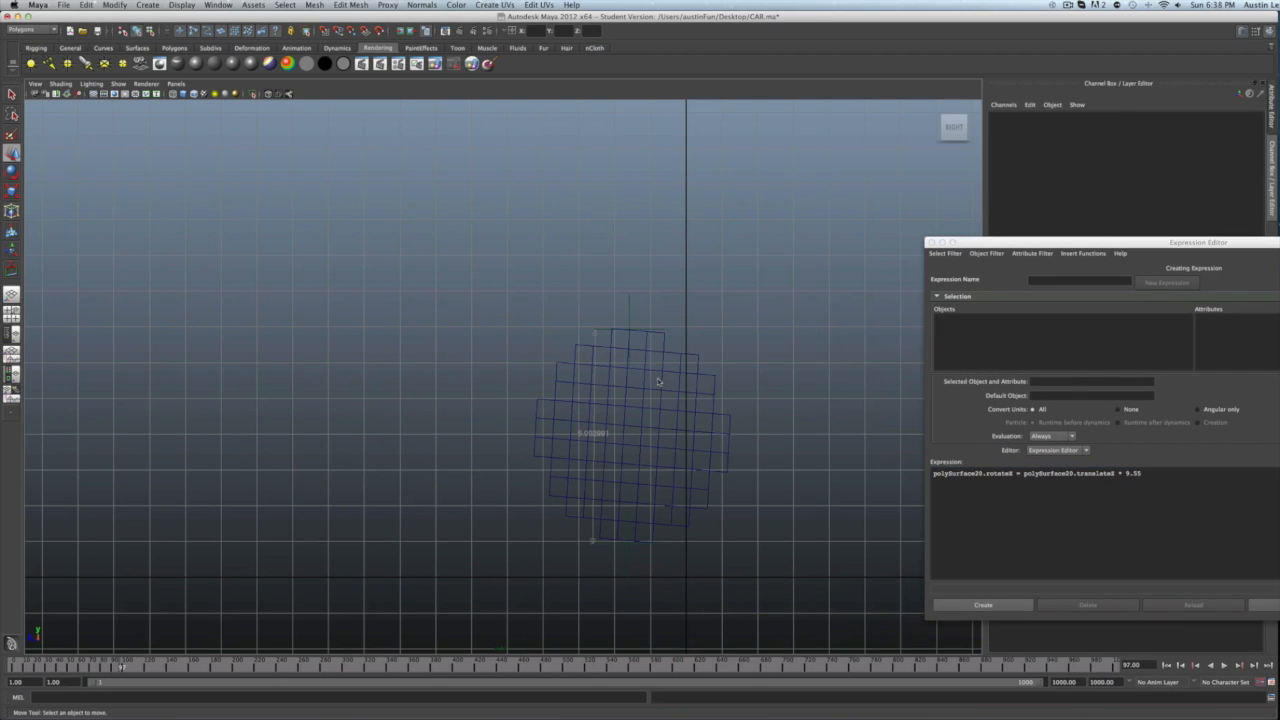
pyautogui.click(1229, 346)
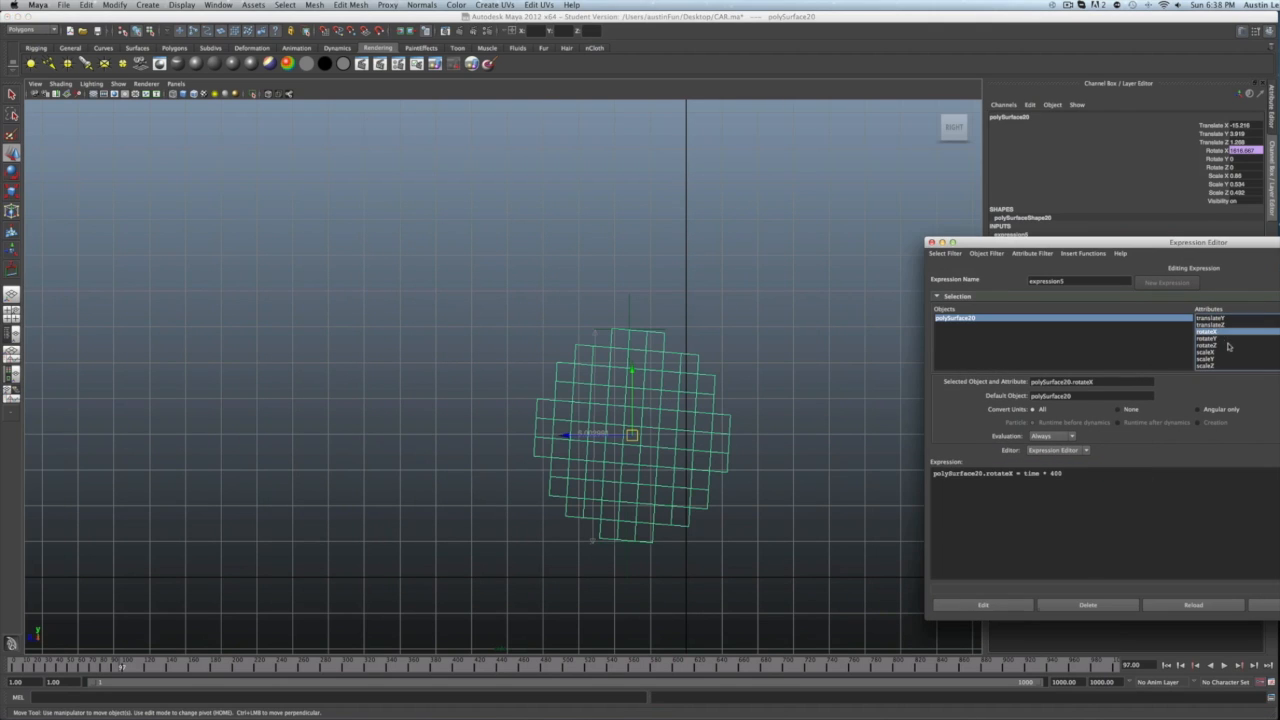
pyautogui.click(1102, 491)
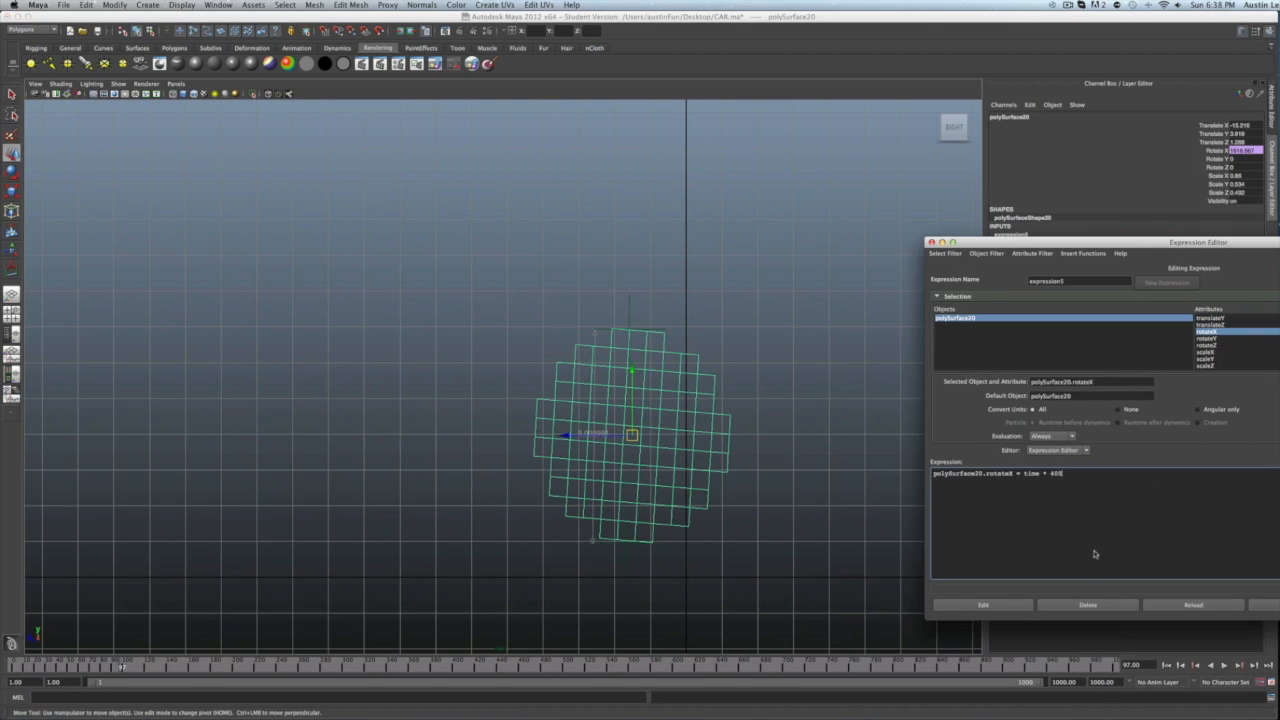
pyautogui.click(1088, 605)
# Step: Create the expression polySurface20.rotateX = polySurface20.translateZ * 9.55 and scrub the timeline to frame 137
pyautogui.write('polySurface20.rotateX = polySurface20.translateX *')
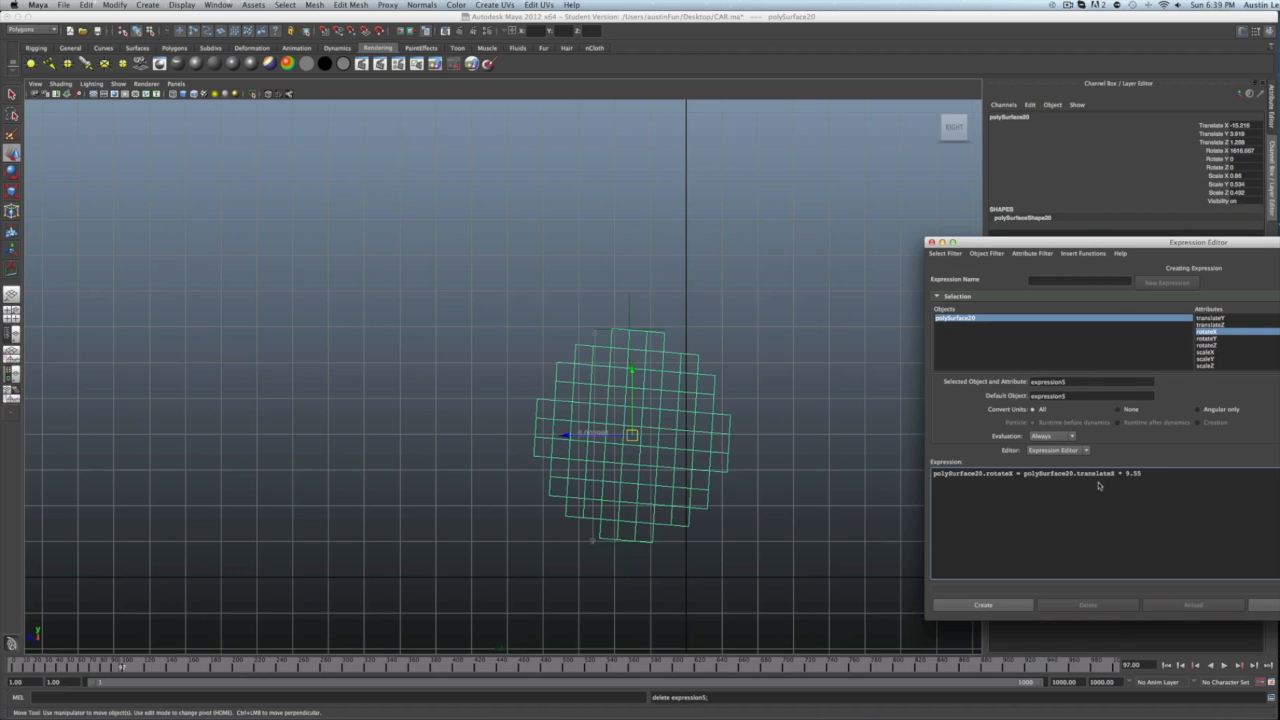
pyautogui.click(1021, 600)
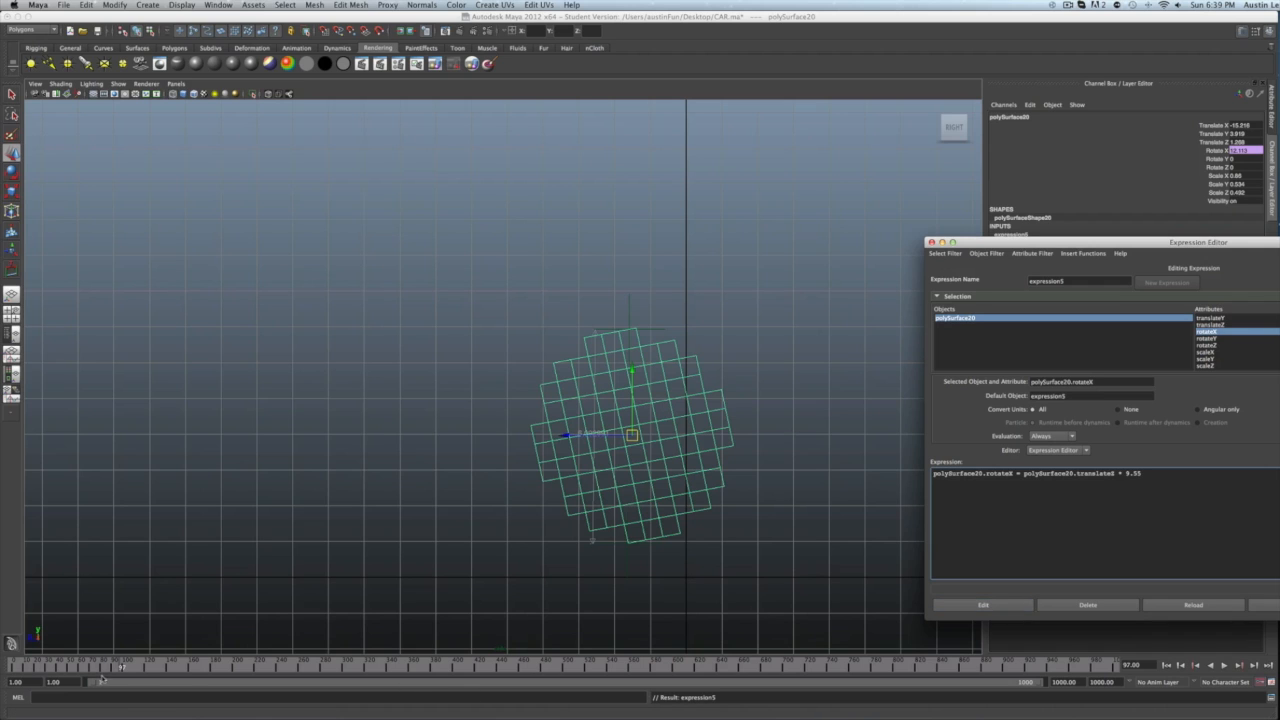
pyautogui.moveTo(120, 668)
pyautogui.mouseDown()
pyautogui.moveTo(333, 669)
pyautogui.moveTo(166, 668)
pyautogui.mouseUp()
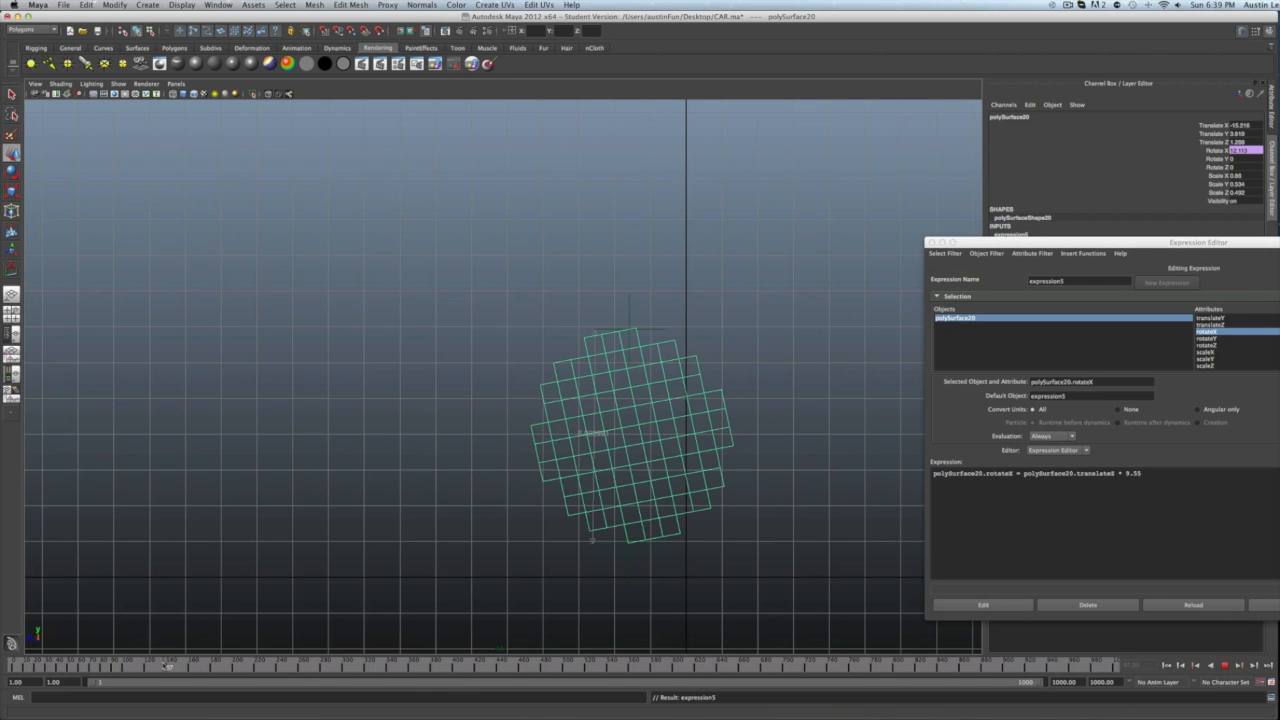
# Step: Remove the distance measurement together with its locators above and below the wheel
pyautogui.click(623, 287)
pyautogui.click(629, 304)
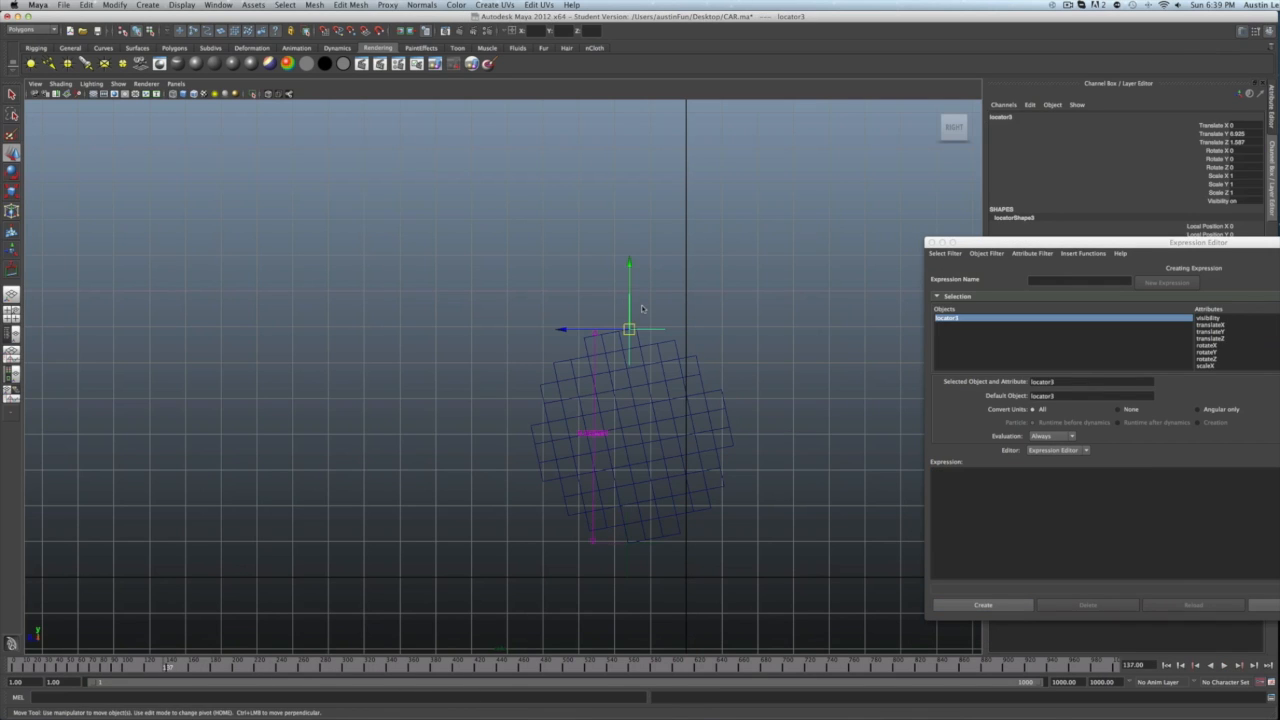
pyautogui.click(640, 603)
# Step: Select the wheel and move it along the Z axis in the side view to test its rolling
pyautogui.click(619, 450)
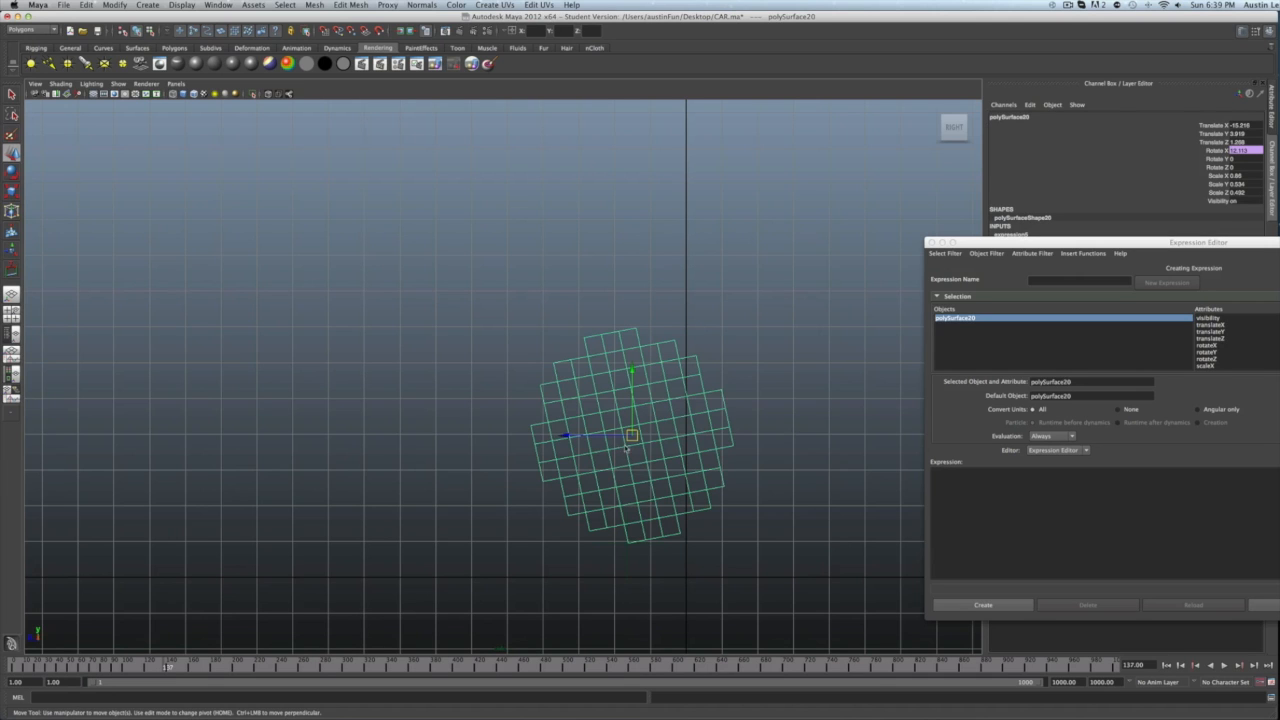
pyautogui.moveTo(567, 438); pyautogui.dragTo(326, 448)
pyautogui.moveTo(441, 428); pyautogui.dragTo(285, 442)
# Step: Switch to the perspective view and move the wheel along its Z axis to check how it rolls
pyautogui.press('space')
pyautogui.press('space')
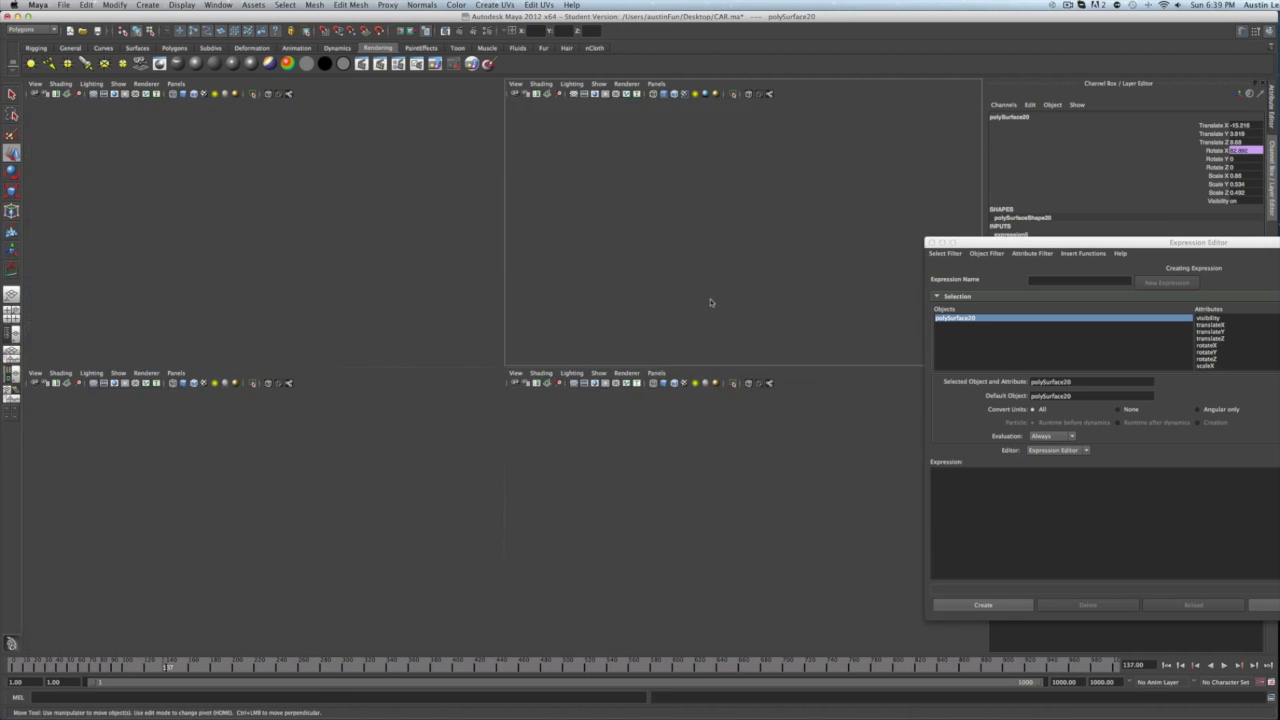
pyautogui.moveTo(606, 326)
pyautogui.keyDown('alt'); pyautogui.mouseDown()
pyautogui.moveTo(651, 323)
pyautogui.moveTo(606, 326)
pyautogui.mouseUp(); pyautogui.keyUp('alt')
pyautogui.keyDown('alt'); pyautogui.moveTo(625, 346); pyautogui.dragTo(287, 343, button='middle'); pyautogui.keyUp('alt')
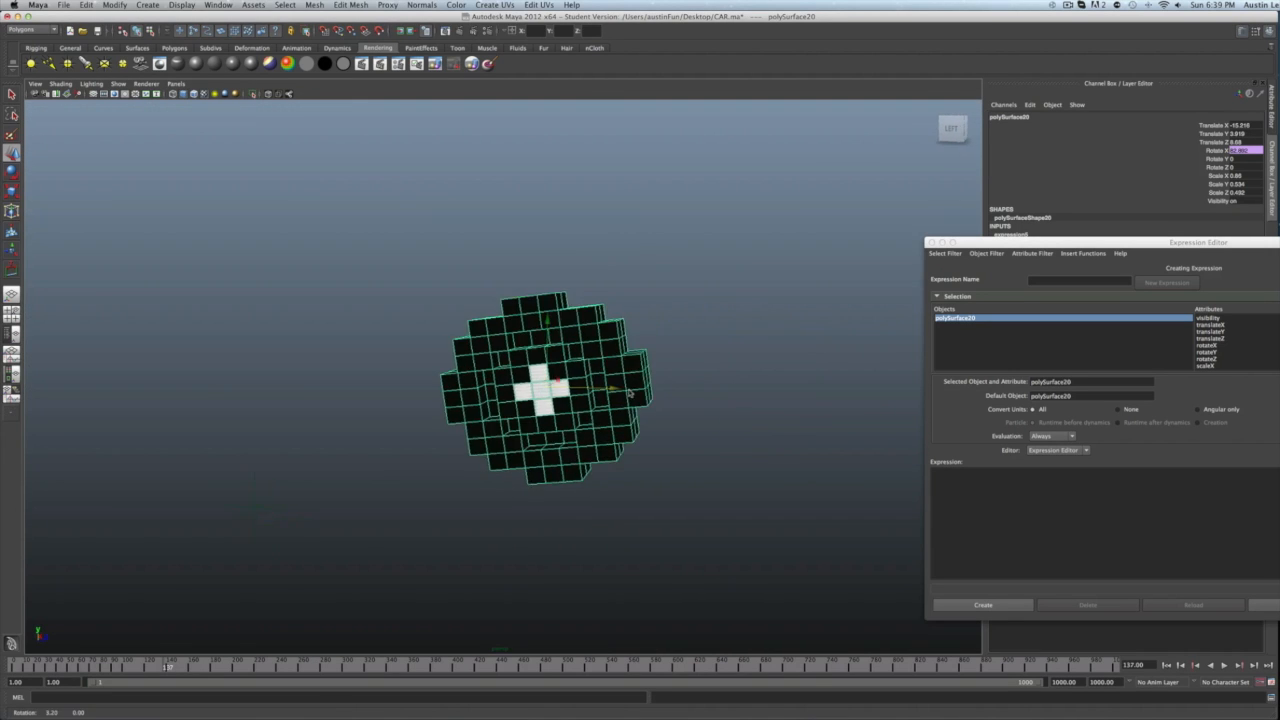
pyautogui.moveTo(630, 390)
pyautogui.keyDown('alt'); pyautogui.mouseDown()
pyautogui.moveTo(668, 355)
pyautogui.moveTo(640, 397)
pyautogui.mouseUp(); pyautogui.keyUp('alt')
pyautogui.press('e')
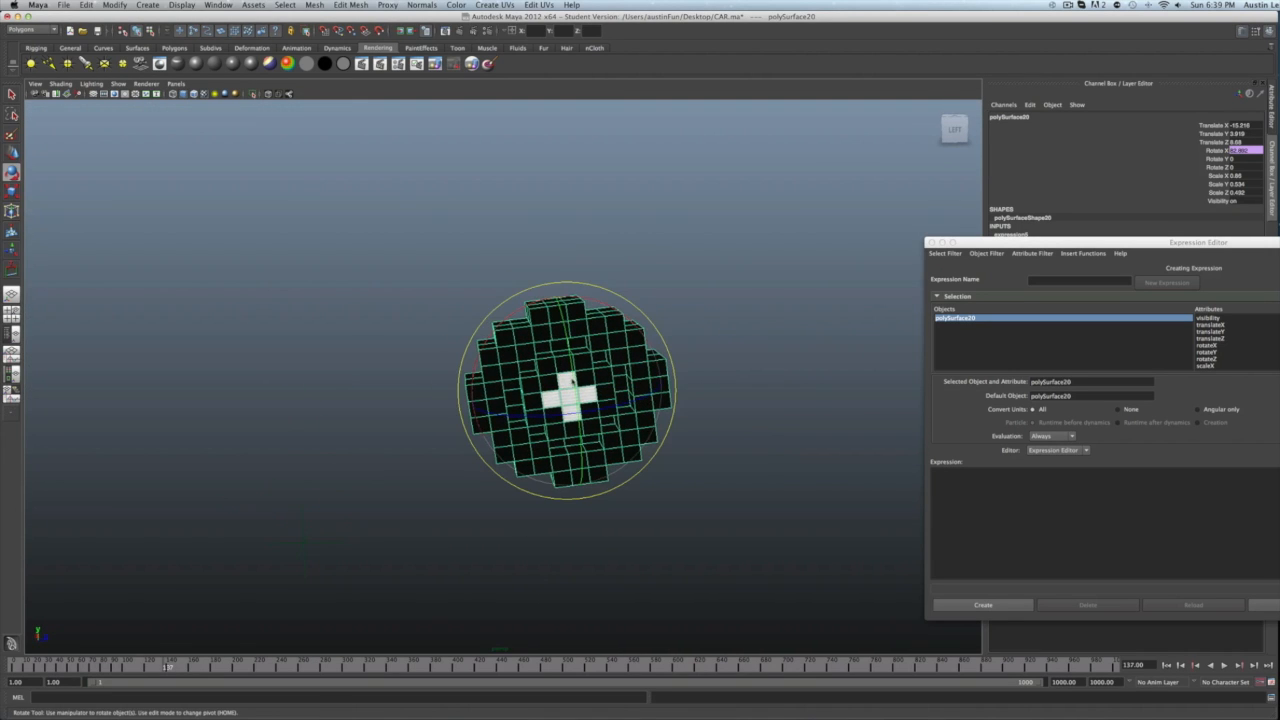
pyautogui.press('w')
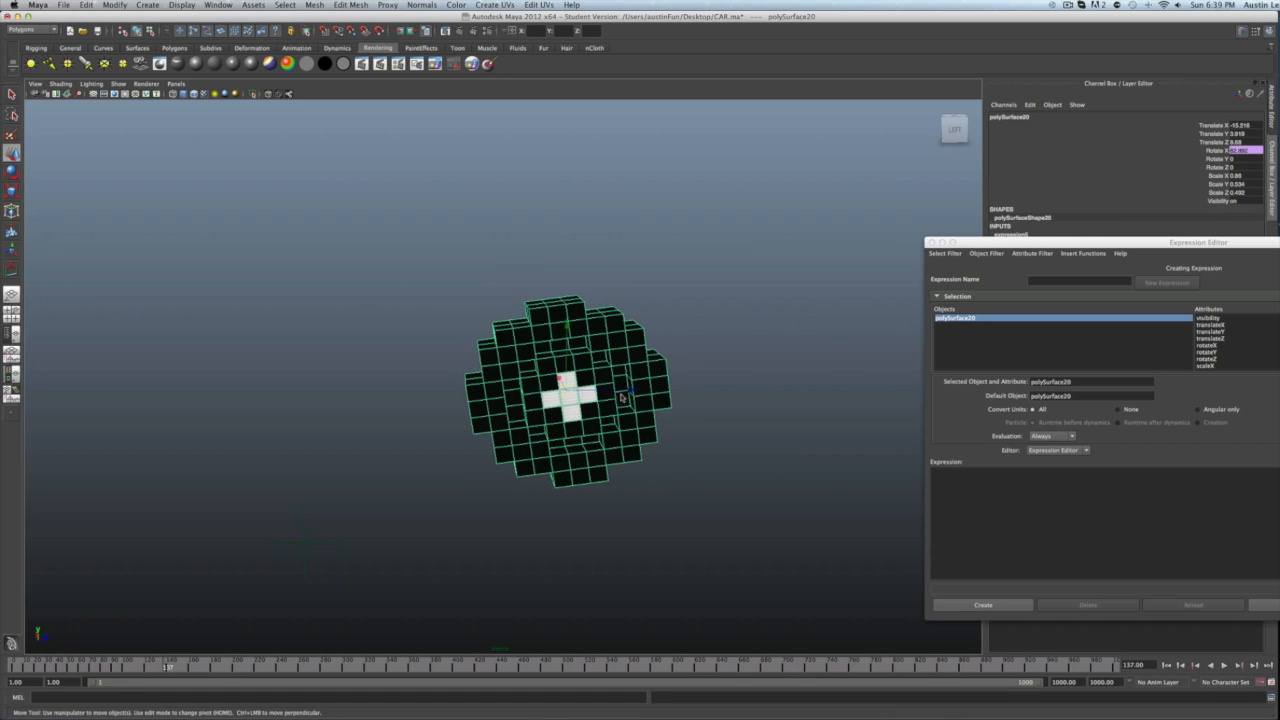
pyautogui.moveTo(632, 393); pyautogui.dragTo(535, 412)
pyautogui.moveTo(514, 548); pyautogui.dragTo(588, 611)
pyautogui.click(588, 611)
pyautogui.keyDown('alt'); pyautogui.moveTo(588, 520); pyautogui.dragTo(627, 502); pyautogui.keyUp('alt')
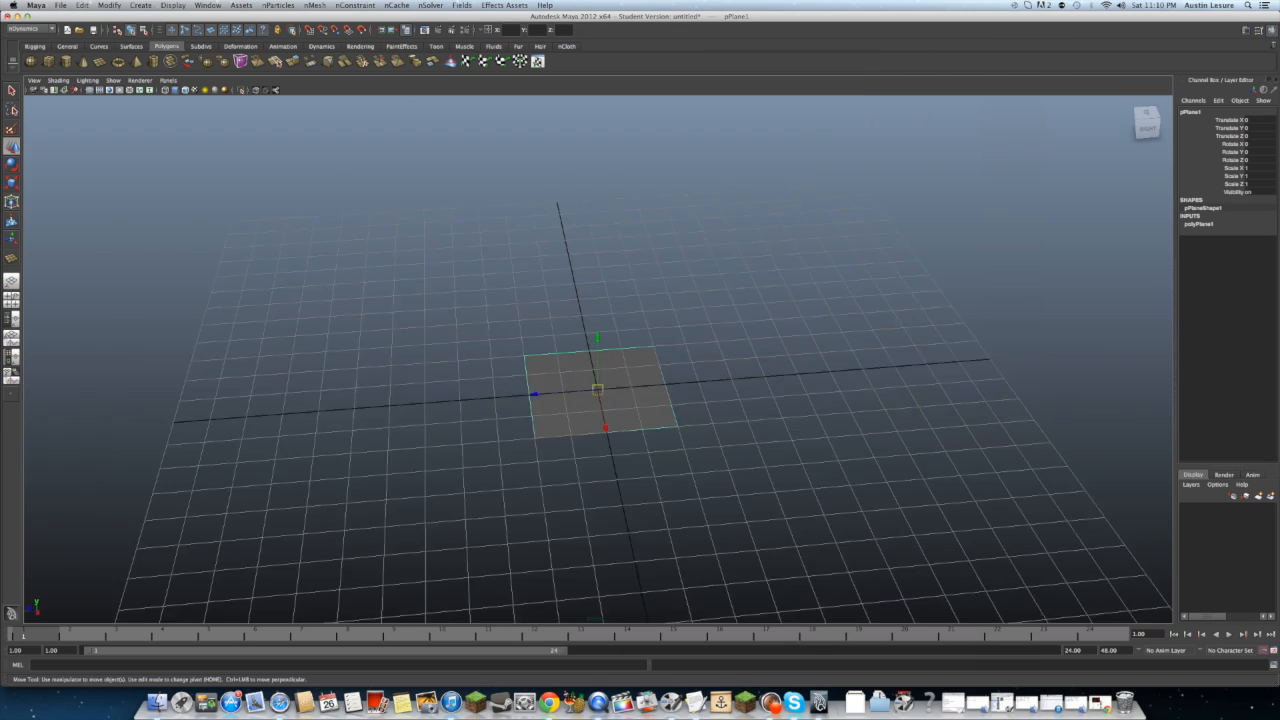
pyautogui.scroll(3, 598, 389)
pyautogui.click(1258, 168)
pyautogui.write('2')
pyautogui.press('Return')
pyautogui.press('super+z')
# Step: Set the plane's Scale Z to 2
pyautogui.click(1258, 184)
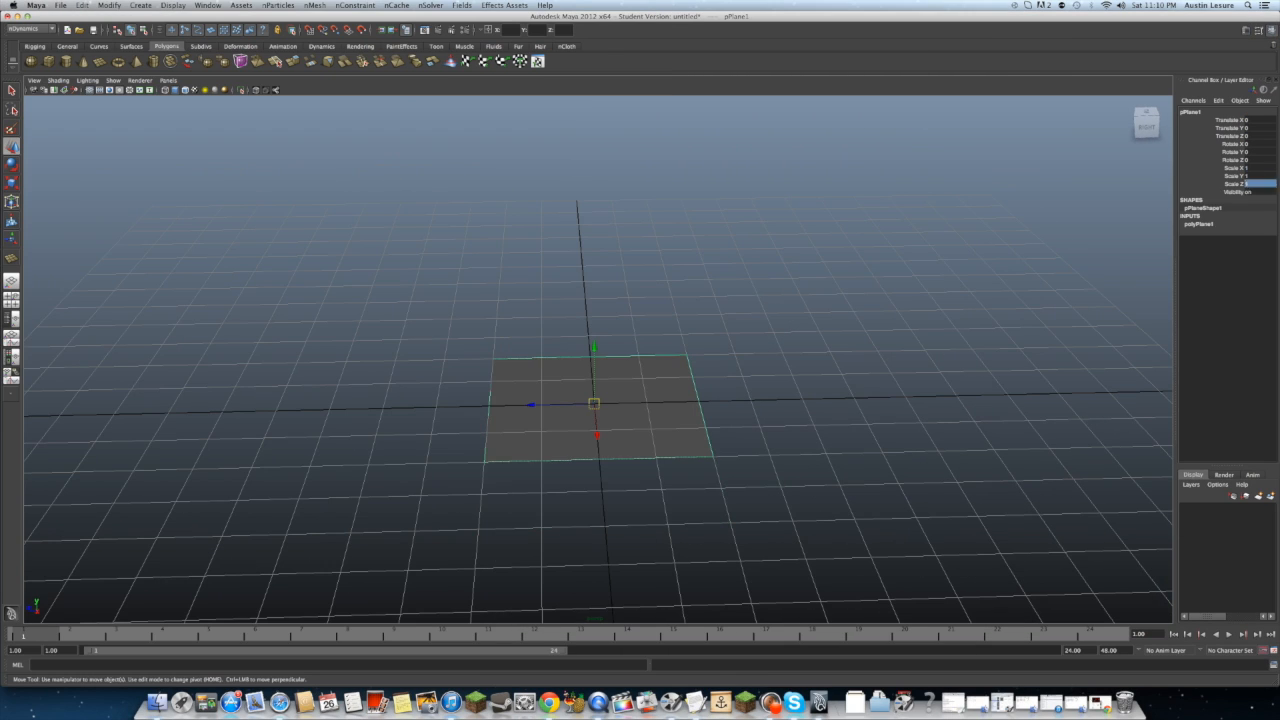
pyautogui.write('2')
pyautogui.keyDown('alt'); pyautogui.moveTo(500, 420); pyautogui.dragTo(660, 440); pyautogui.keyUp('alt')
# Step: Set the plane's subdivisions to 4 in width and 8 in height
pyautogui.click(1198, 224)
pyautogui.click(1258, 248)
pyautogui.write('4')
pyautogui.click(1258, 256)
pyautogui.write('8')
pyautogui.press('Return')
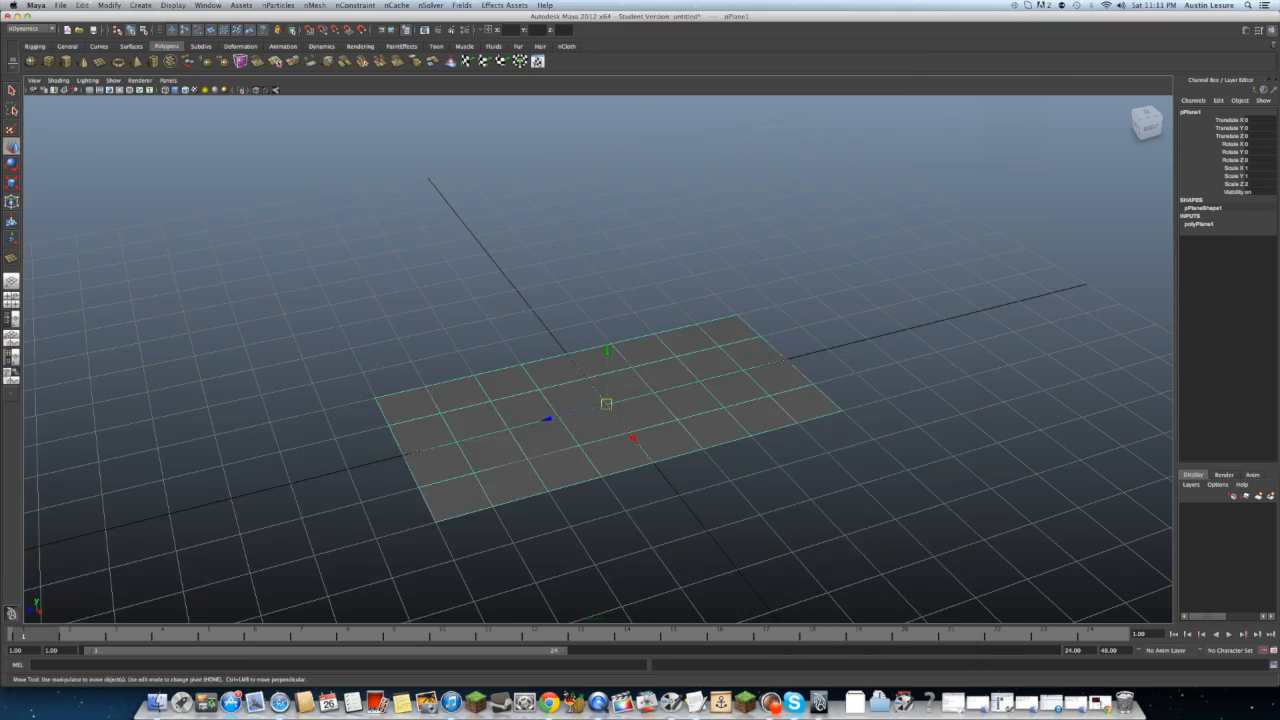
# Step: Select the middle block of faces on the body's underside and extrude them with a thickness of 1
pyautogui.moveTo(405, 420); pyautogui.dragTo(740, 462)
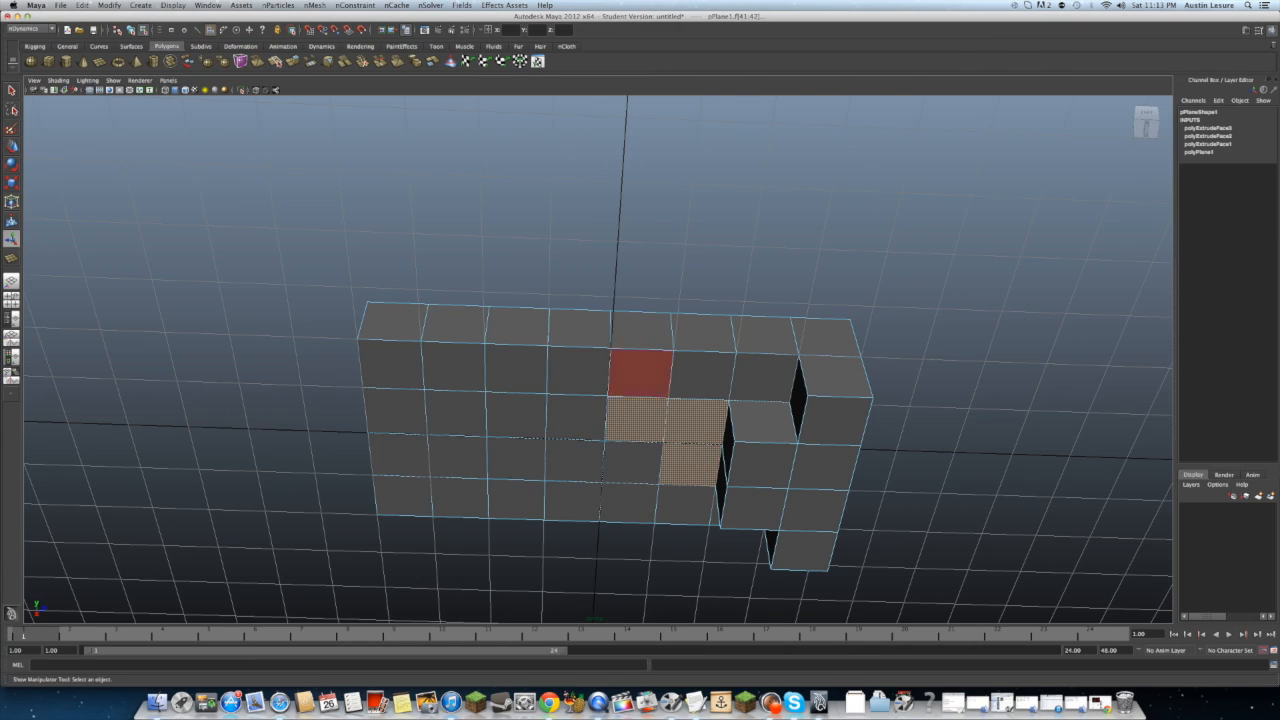
pyautogui.keyDown('shift'); pyautogui.moveTo(550, 440); pyautogui.dragTo(660, 520); pyautogui.keyUp('shift')
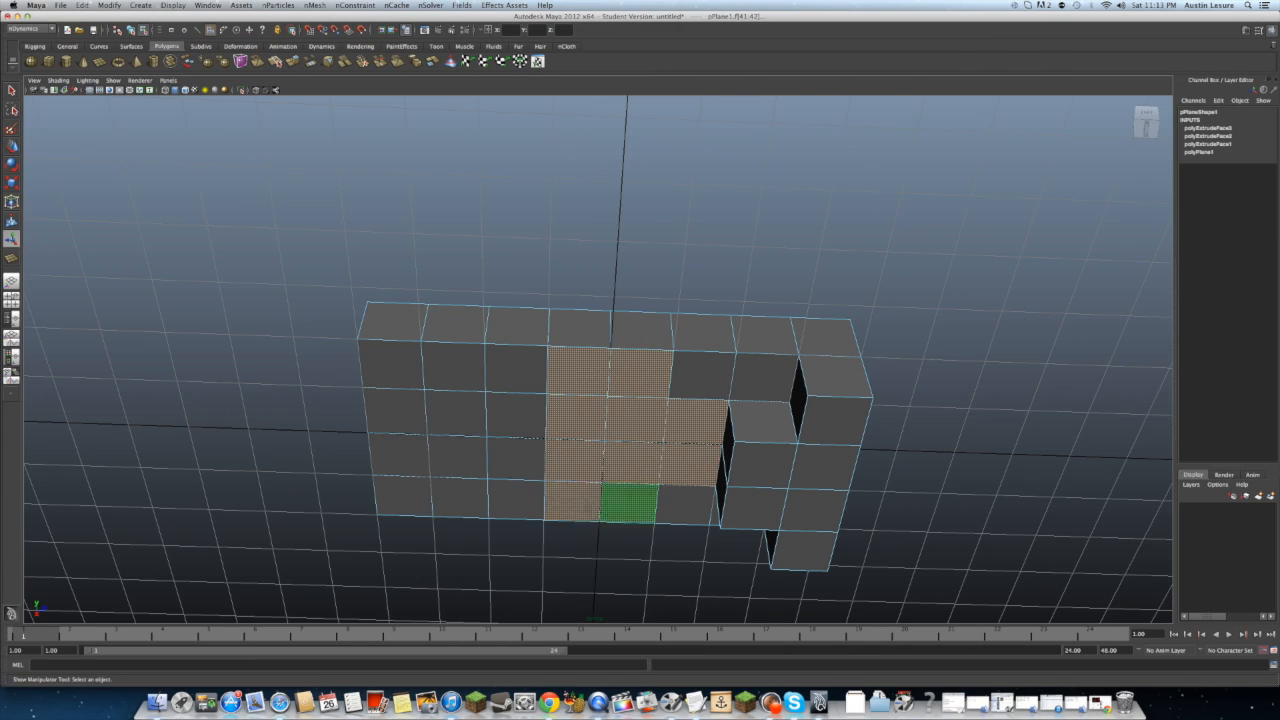
pyautogui.keyDown('alt'); pyautogui.moveTo(600, 430); pyautogui.dragTo(640, 400); pyautogui.keyUp('alt')
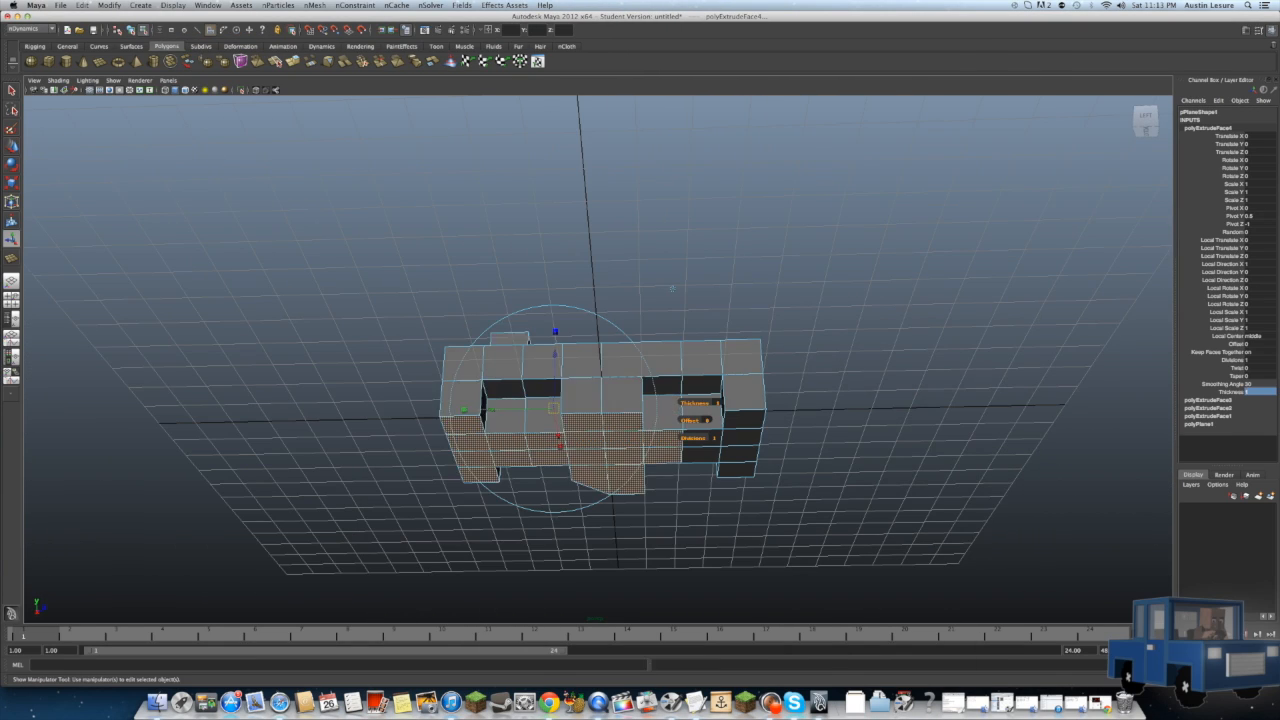
# Step: Narrow the body's end blocks by moving the vertex columns beside them outward along its length
pyautogui.keyDown('alt'); pyautogui.moveTo(600, 400); pyautogui.dragTo(520, 430); pyautogui.keyUp('alt')
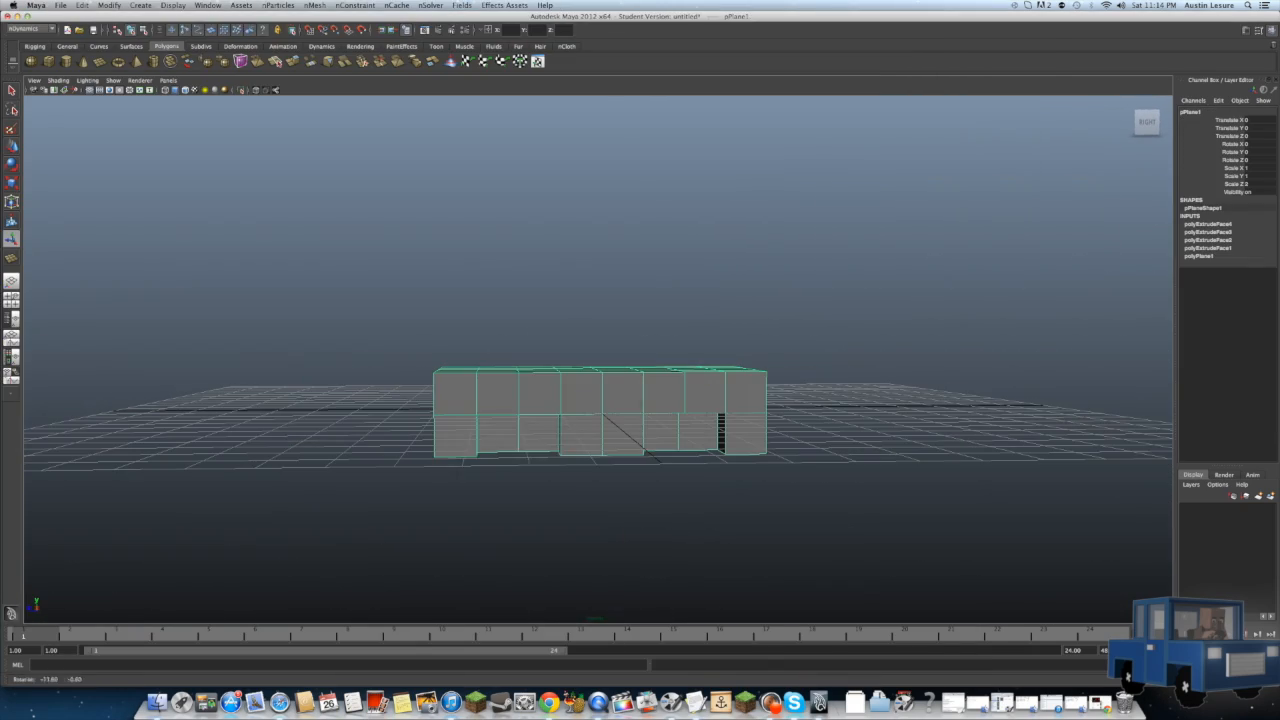
pyautogui.moveTo(508, 428); pyautogui.dragTo(500, 400, button='right')
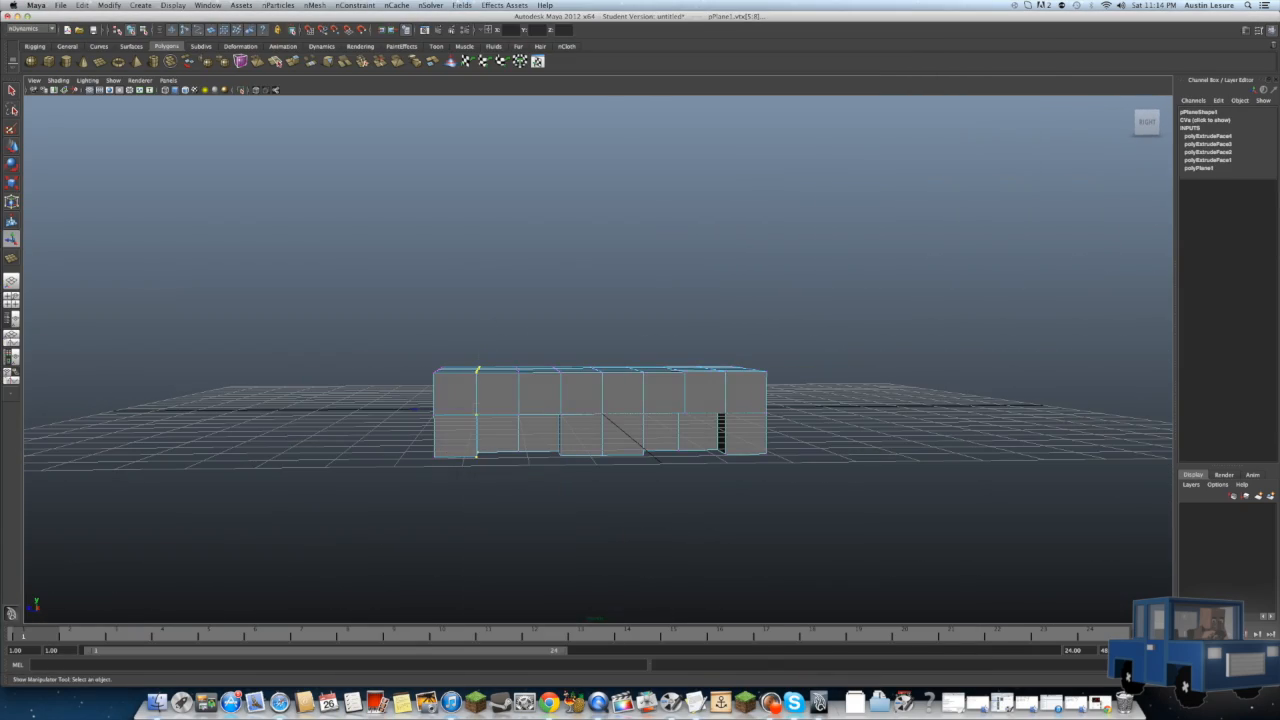
pyautogui.press('w')
pyautogui.keyDown('alt'); pyautogui.moveTo(507, 364); pyautogui.dragTo(645, 500); pyautogui.keyUp('alt')
pyautogui.keyDown('alt'); pyautogui.moveTo(590, 400); pyautogui.dragTo(590, 440); pyautogui.keyUp('alt')
pyautogui.moveTo(550, 449); pyautogui.dragTo(566, 420)
# Step: Widen the body's centre block by moving the vertex column at its edge outward, and switch to edge selection
pyautogui.moveTo(528, 390); pyautogui.dragTo(562, 505)
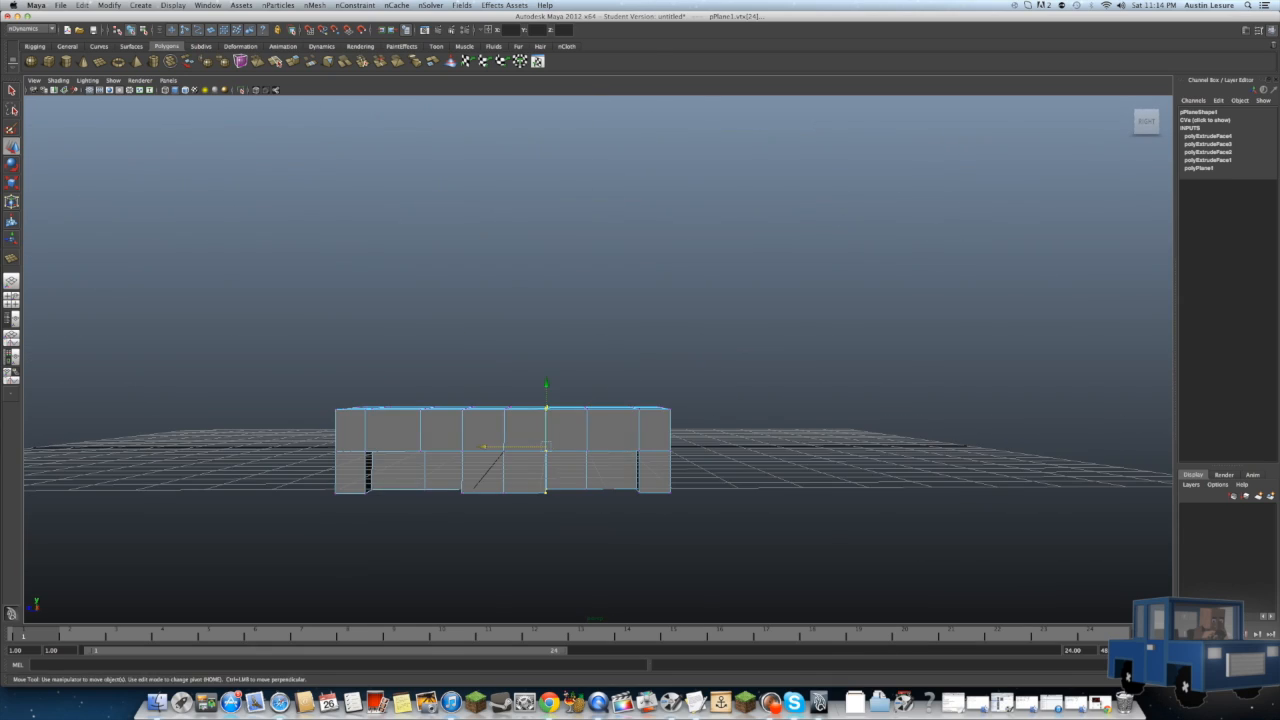
pyautogui.moveTo(490, 449); pyautogui.dragTo(510, 449)
pyautogui.keyDown('alt'); pyautogui.moveTo(510, 449); pyautogui.dragTo(535, 470); pyautogui.keyUp('alt')
pyautogui.moveTo(535, 500)
pyautogui.mouseDown(button='right')
pyautogui.moveTo(497, 500)
pyautogui.moveTo(535, 476)
pyautogui.mouseUp(button='right')
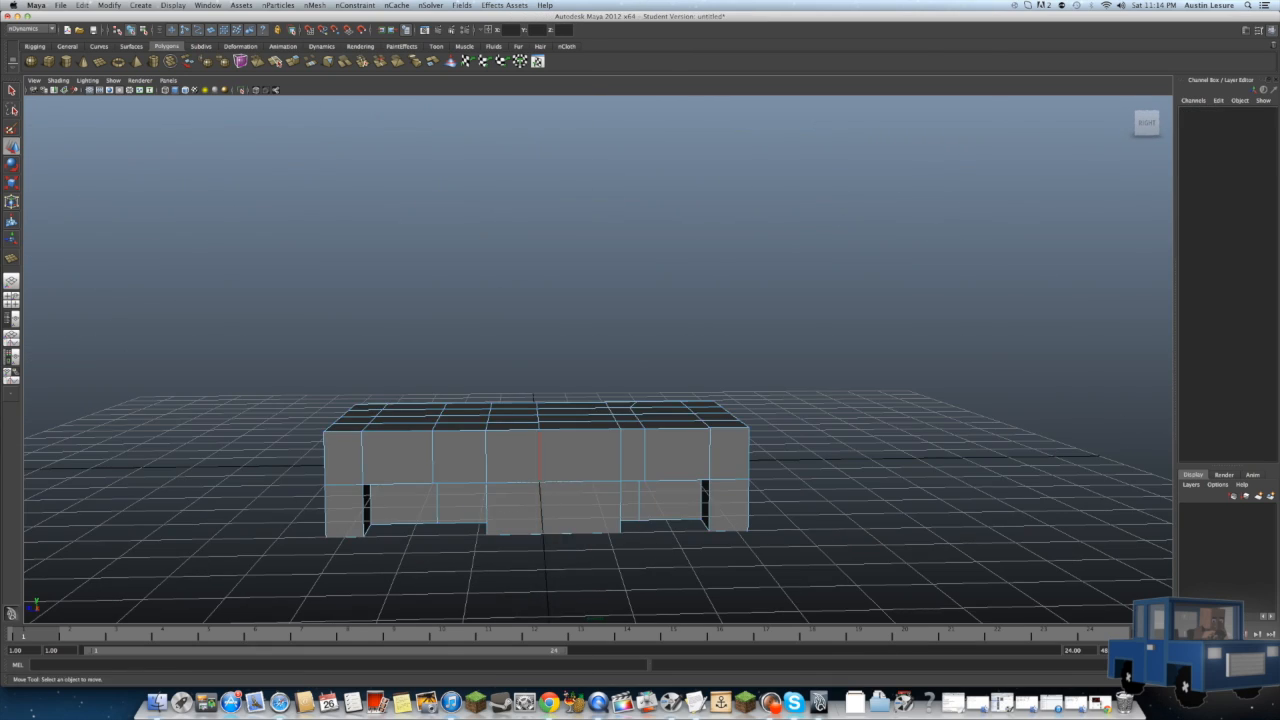
# Step: Cut an open gap through the middle of the body by deleting the centre edges and the side and top faces above the floor
pyautogui.click(540, 505)
pyautogui.press('Delete')
pyautogui.keyDown('alt'); pyautogui.moveTo(540, 500); pyautogui.dragTo(760, 500); pyautogui.keyUp('alt')
pyautogui.click(632, 446)
pyautogui.press('Delete')
pyautogui.moveTo(632, 470); pyautogui.dragTo(632, 494, button='right')
pyautogui.click(620, 492)
pyautogui.press('Delete')
pyautogui.keyDown('alt'); pyautogui.moveTo(600, 470); pyautogui.dragTo(650, 470); pyautogui.keyUp('alt')
pyautogui.moveTo(600, 370); pyautogui.dragTo(690, 435)
pyautogui.press('Delete')
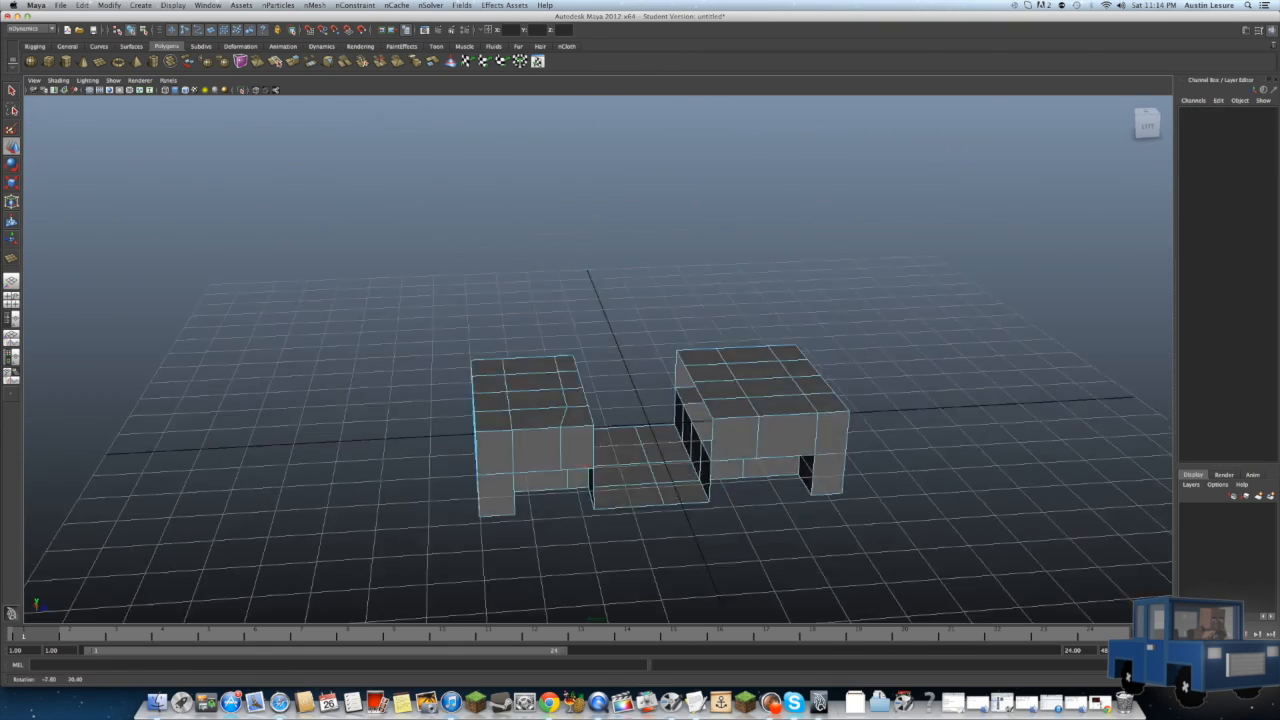
pyautogui.moveTo(531, 470); pyautogui.dragTo(485, 470, button='right')
pyautogui.keyDown('alt'); pyautogui.moveTo(600, 420); pyautogui.dragTo(600, 490); pyautogui.keyUp('alt')
pyautogui.moveTo(560, 370); pyautogui.dragTo(610, 590)
pyautogui.click(650, 320)
pyautogui.keyDown('alt'); pyautogui.moveTo(586, 489); pyautogui.dragTo(760, 480); pyautogui.keyUp('alt')
pyautogui.keyDown('alt'); pyautogui.moveTo(640, 470); pyautogui.dragTo(520, 470, button='right'); pyautogui.keyUp('alt')
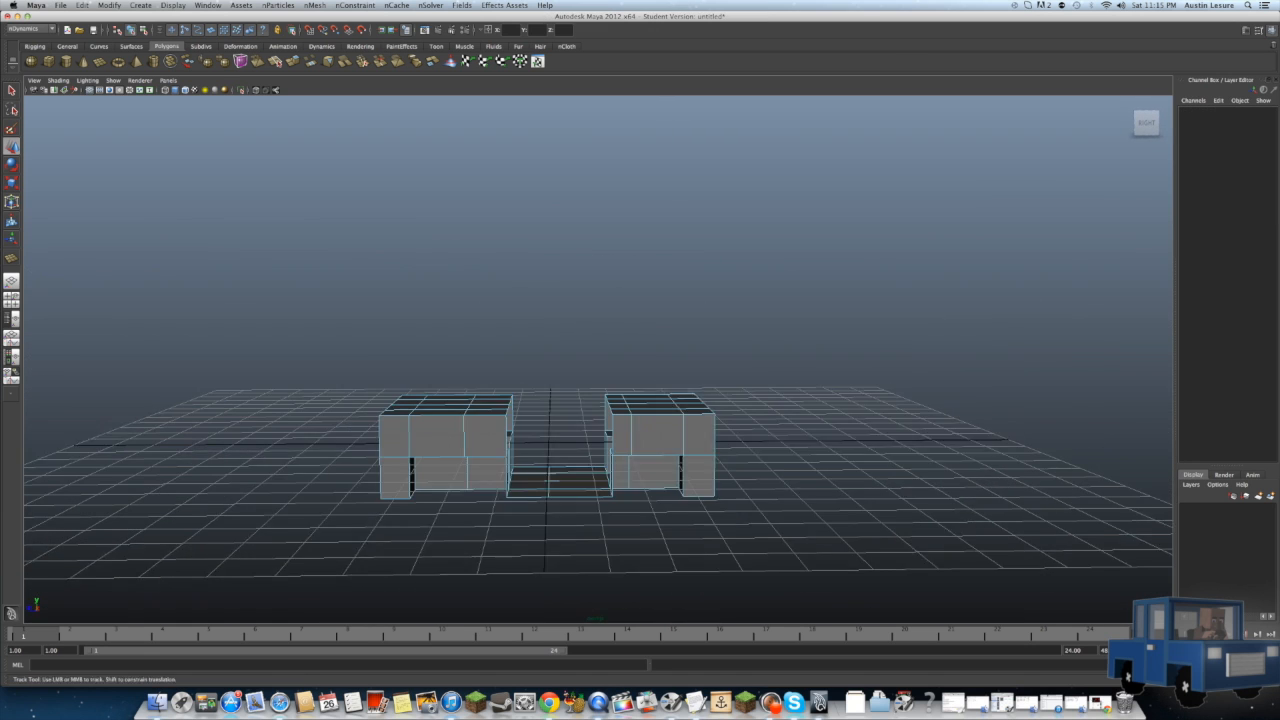
# Step: Save the car body scene to the Desktop as CAR.ma, and start opening another scene
pyautogui.click(60, 5)
pyautogui.click(80, 53)
pyautogui.click(314, 317)
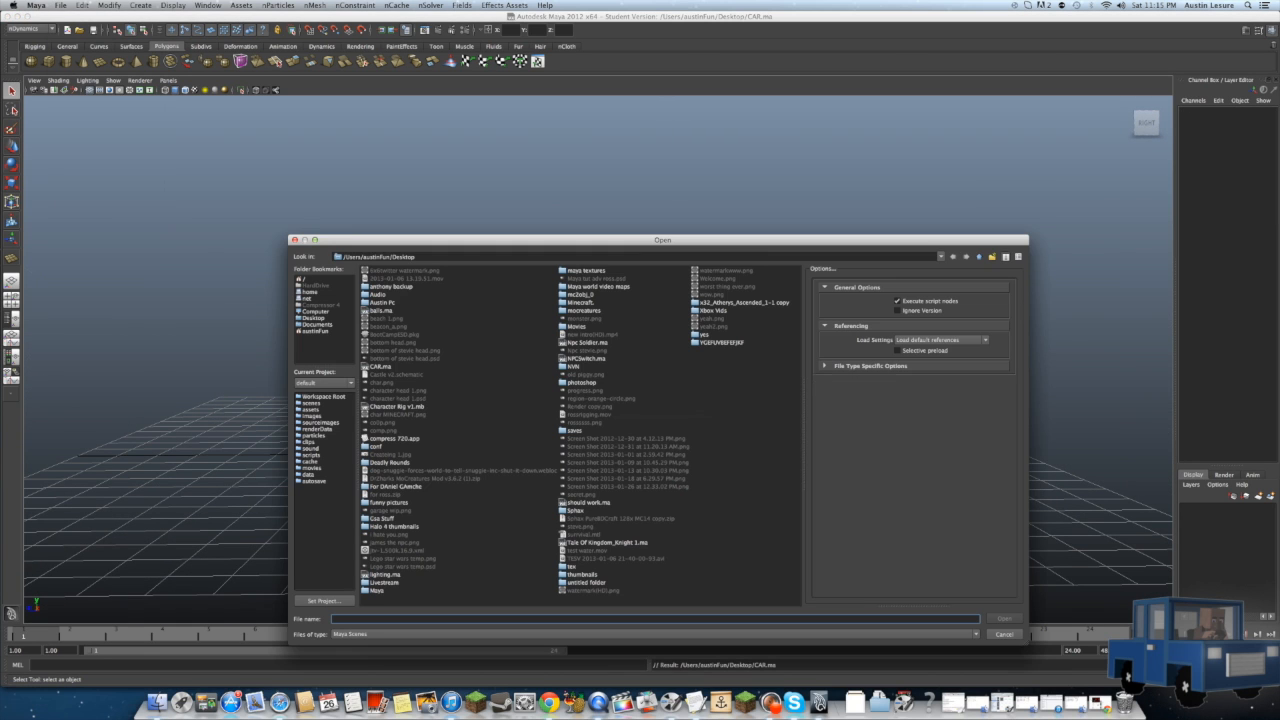
# Step: Open smaller car.ma from the ross folder in Maya Documents, and save it as a Maya ASCII file named CARPT2
pyautogui.doubleClick(376, 590)
pyautogui.doubleClick(390, 310)
pyautogui.doubleClick(380, 318)
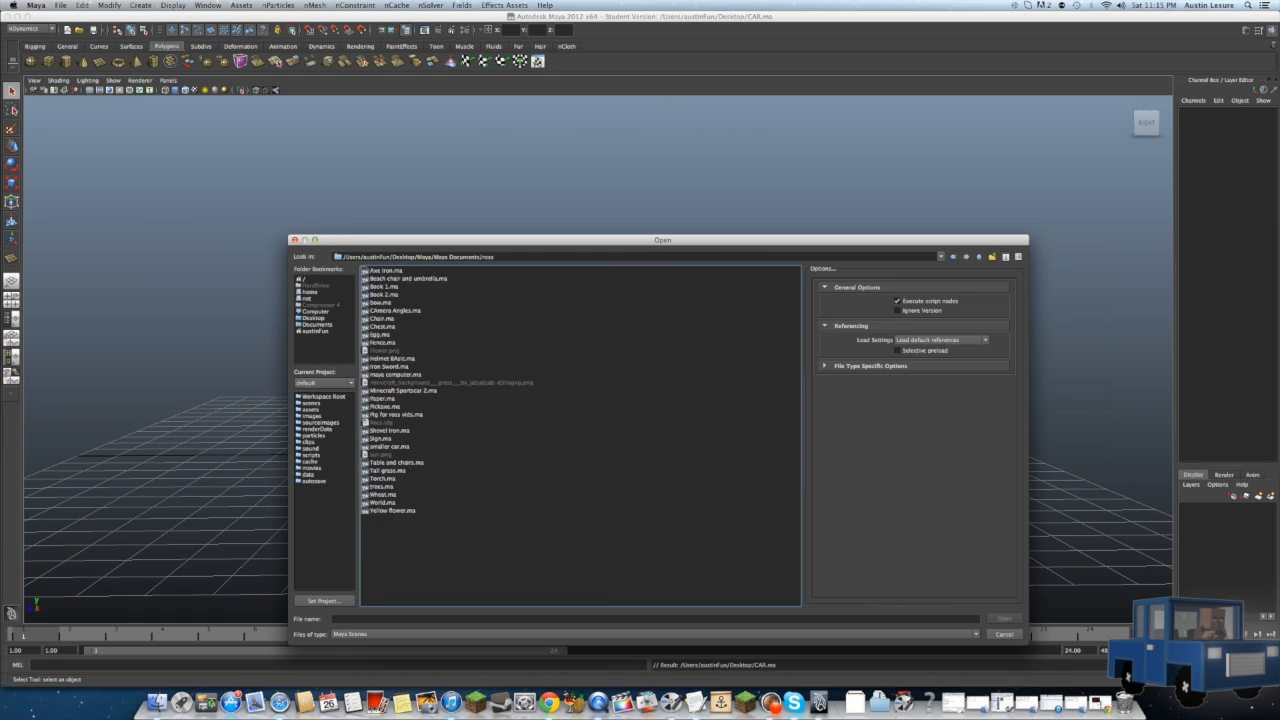
pyautogui.doubleClick(385, 420)
pyautogui.keyDown('alt'); pyautogui.moveTo(520, 430); pyautogui.dragTo(660, 430); pyautogui.keyUp('alt')
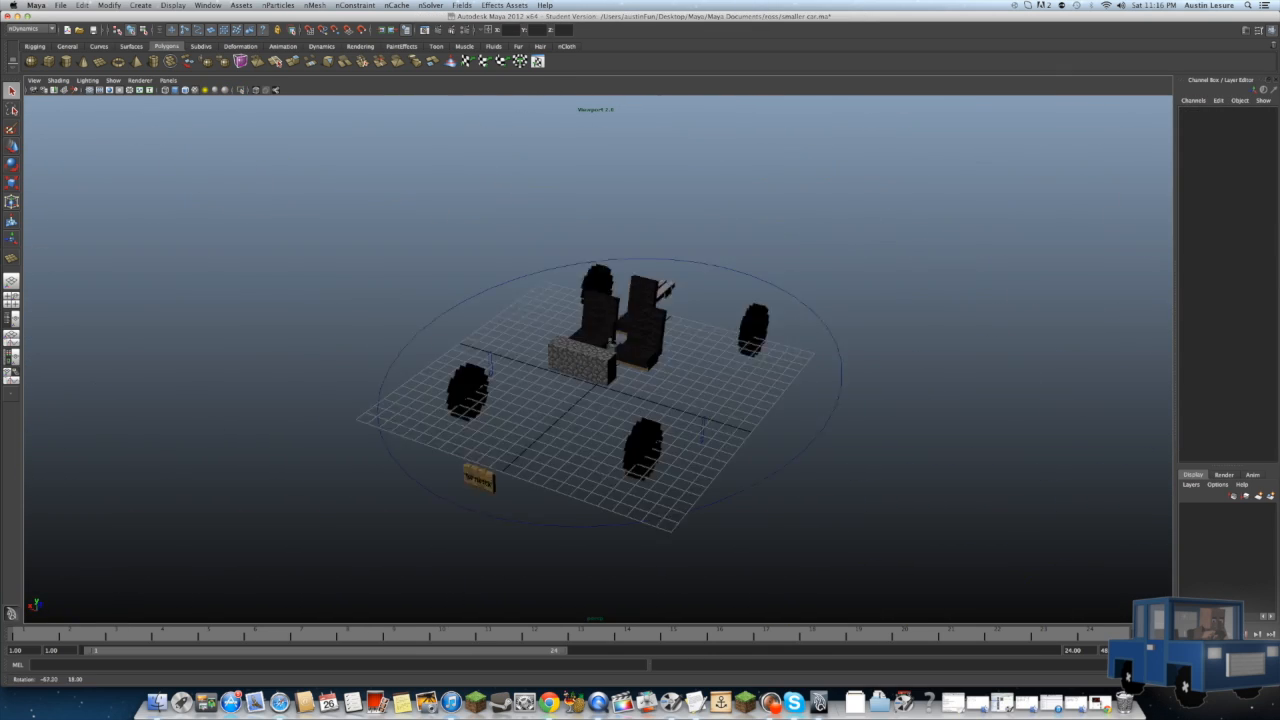
pyautogui.press('super+shift+s')
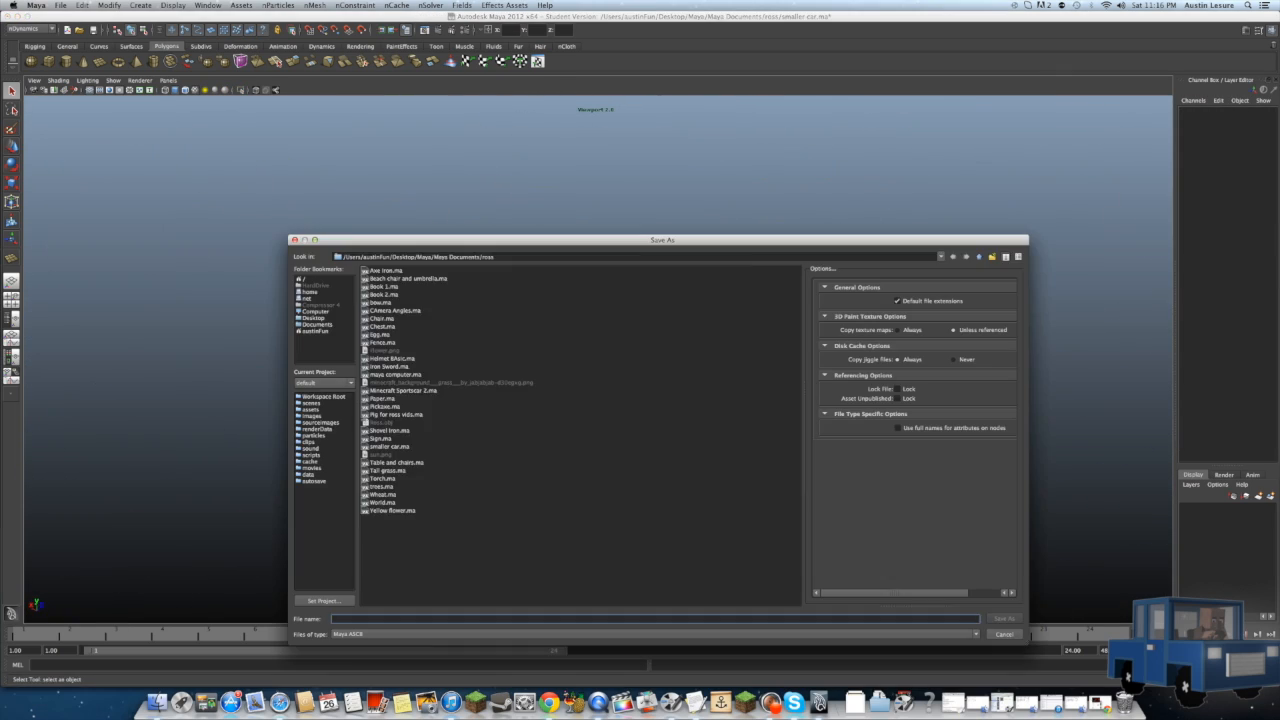
pyautogui.write('CARPT2')
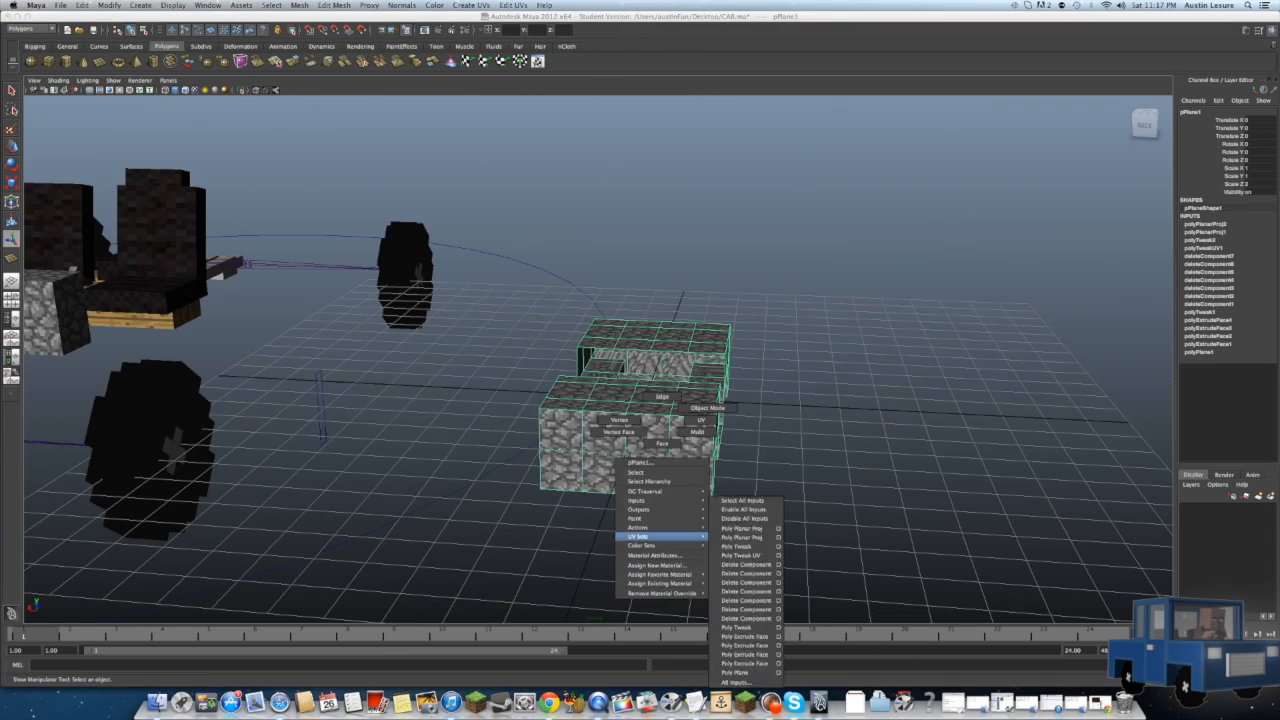
# Step: Open the Hypershade material editor
pyautogui.click(207, 5)
pyautogui.moveTo(230, 31)
pyautogui.click(356, 54)
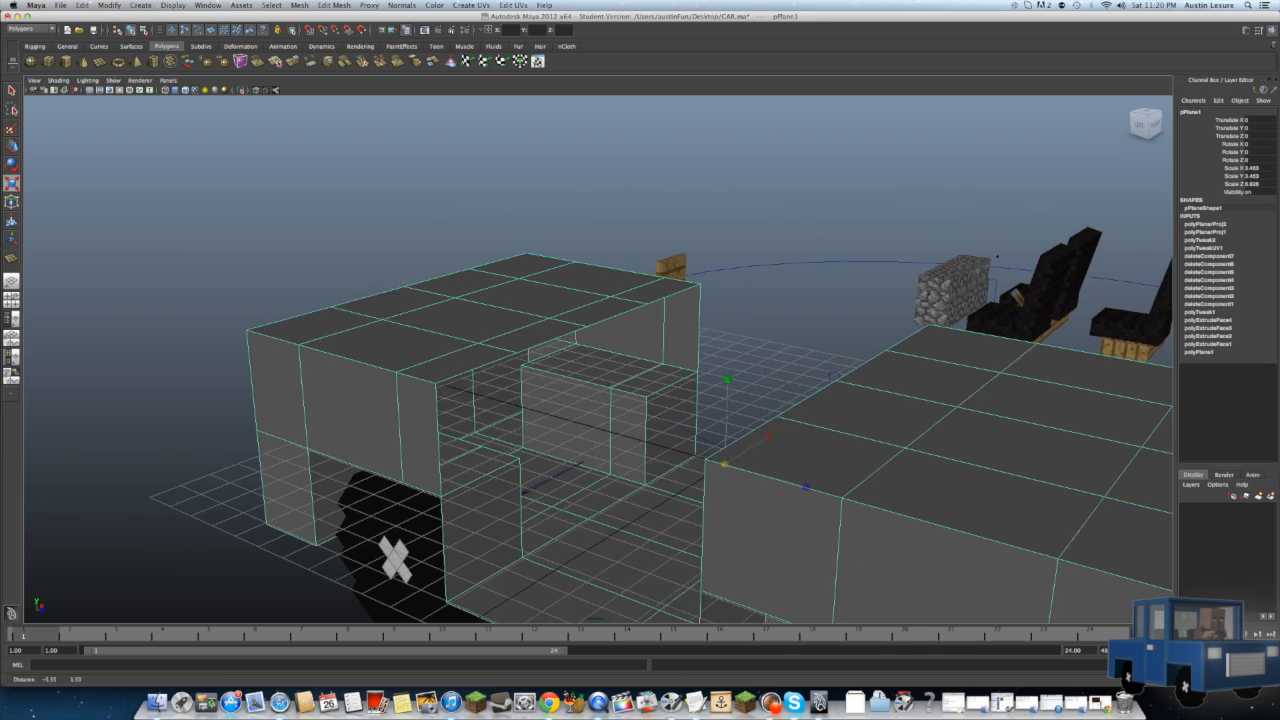
# Step: Extrude the end block's lower edges facing the gap upward into a closing wall, and extrude the wall's top edges
pyautogui.hotkey('ctrl', 'e')
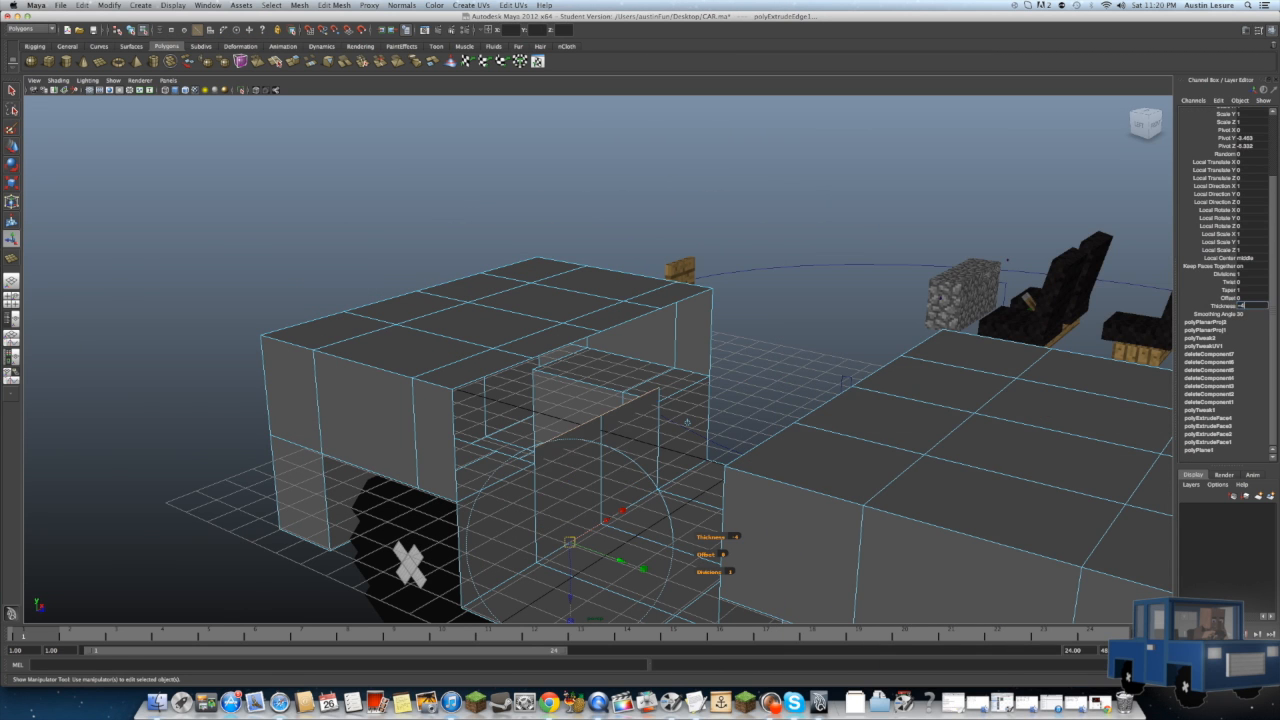
pyautogui.moveTo(687, 422); pyautogui.dragTo(701, 590, button='middle')
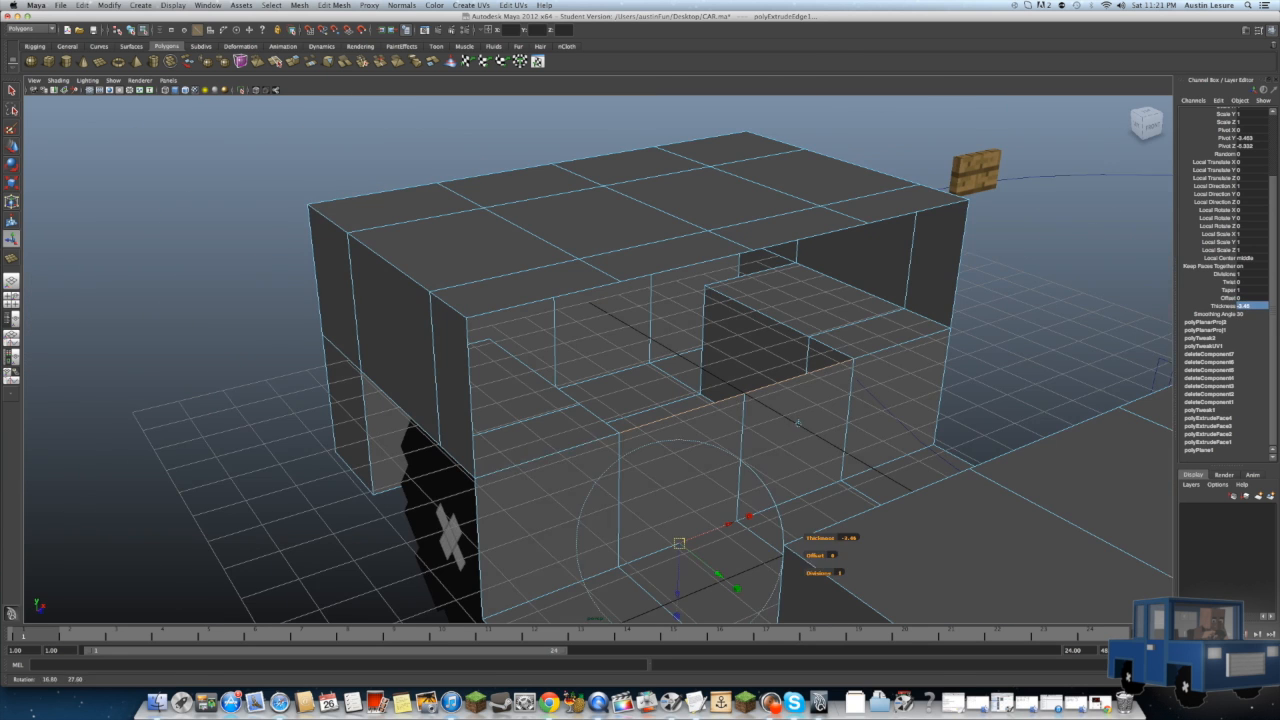
pyautogui.hotkey('ctrl', 'e')
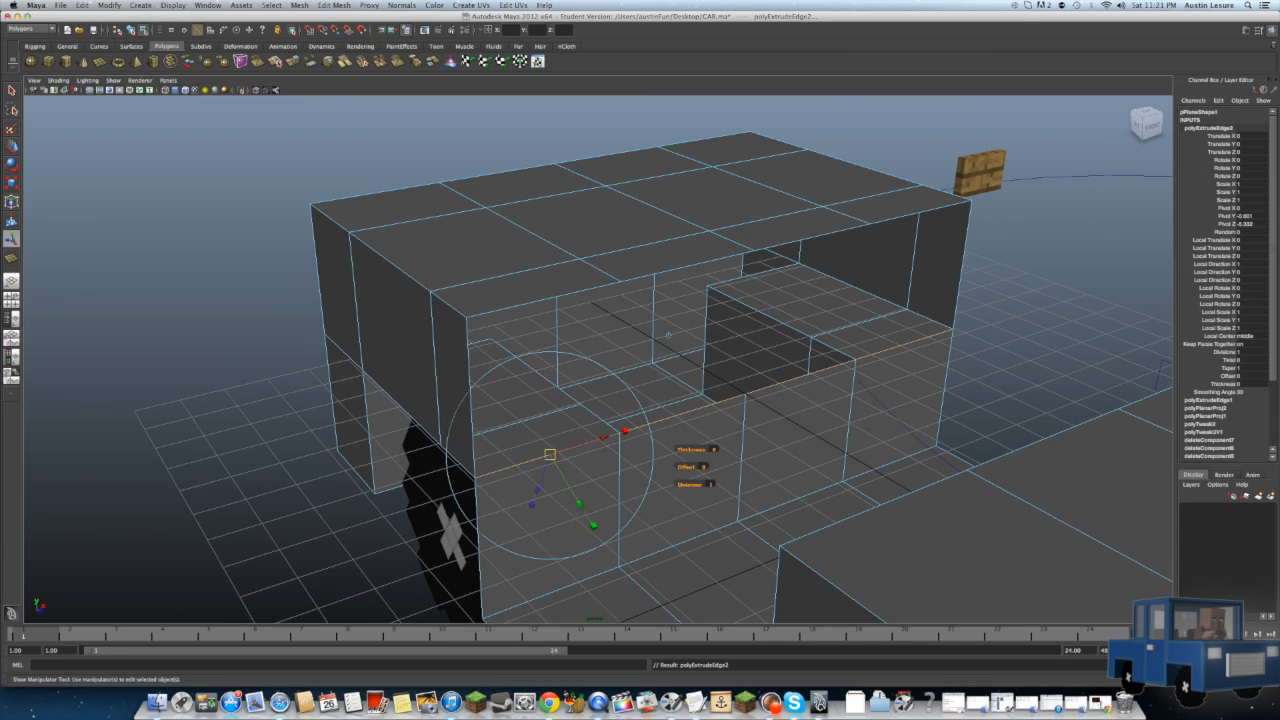
pyautogui.press('Return')
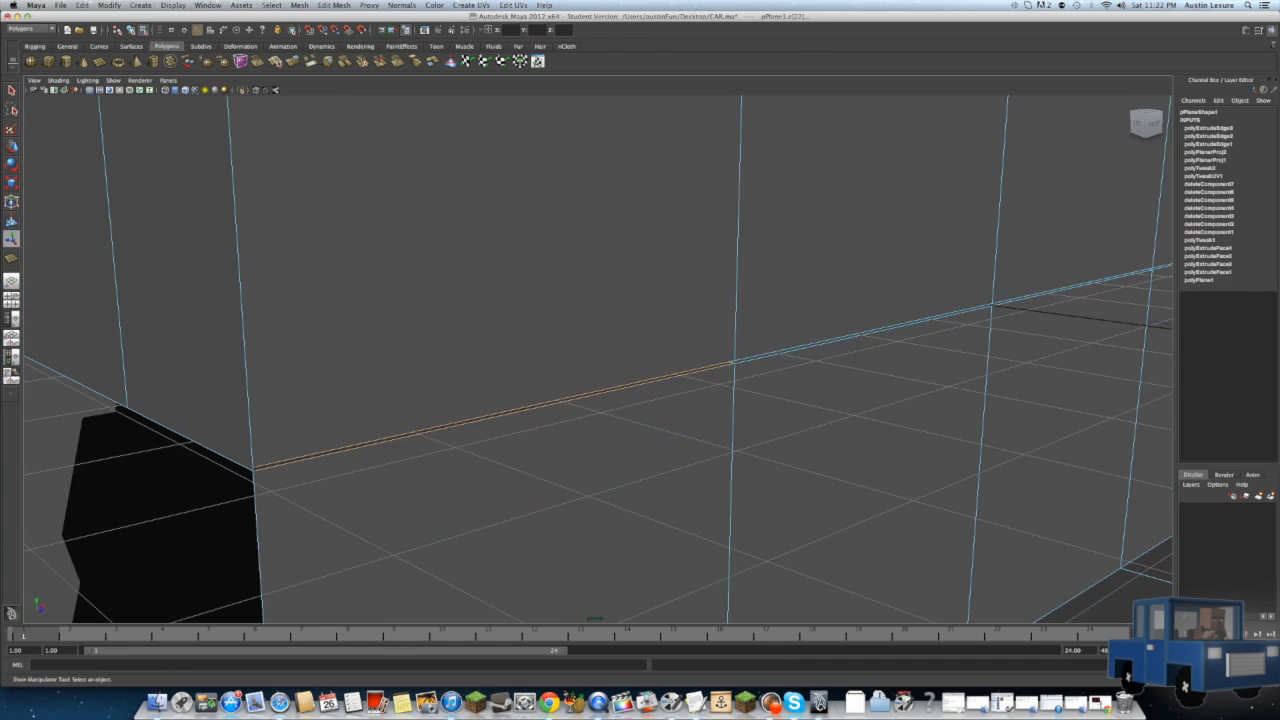
# Step: Merge the two border edges along the new wall's seam, and activate the Merge Edge Tool
pyautogui.click(333, 5)
pyautogui.click(345, 336)
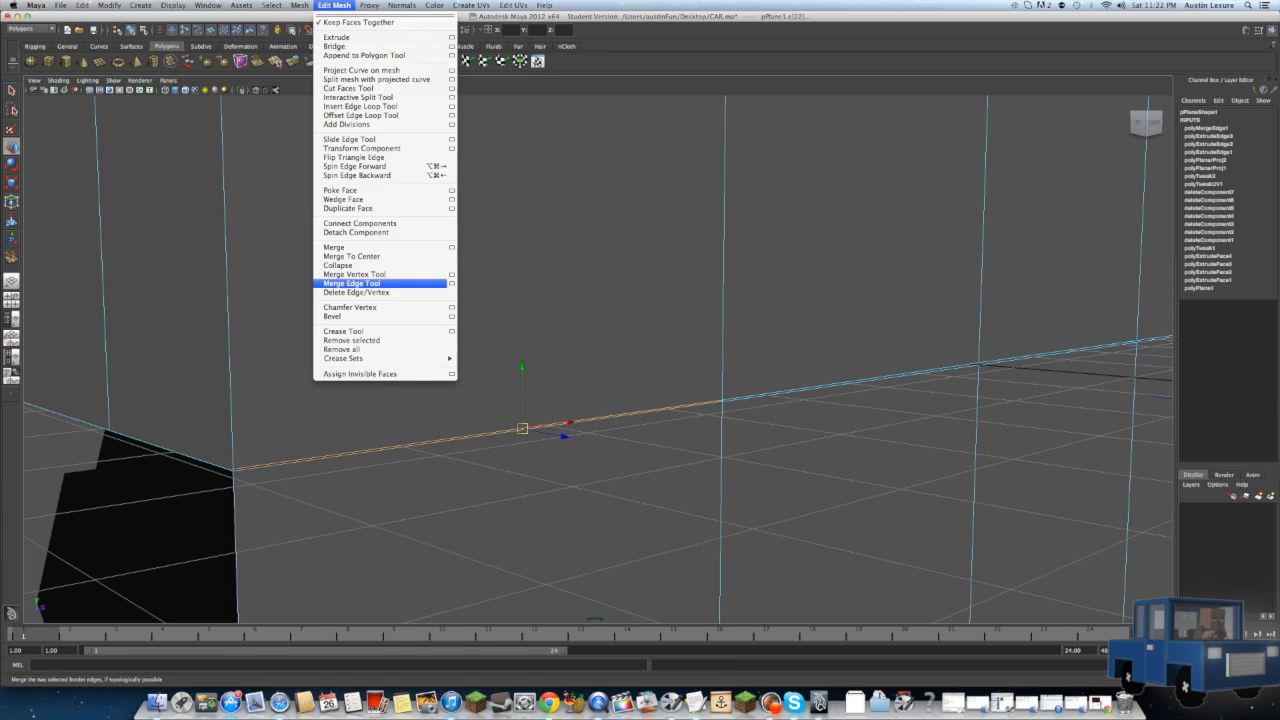
pyautogui.click(351, 283)
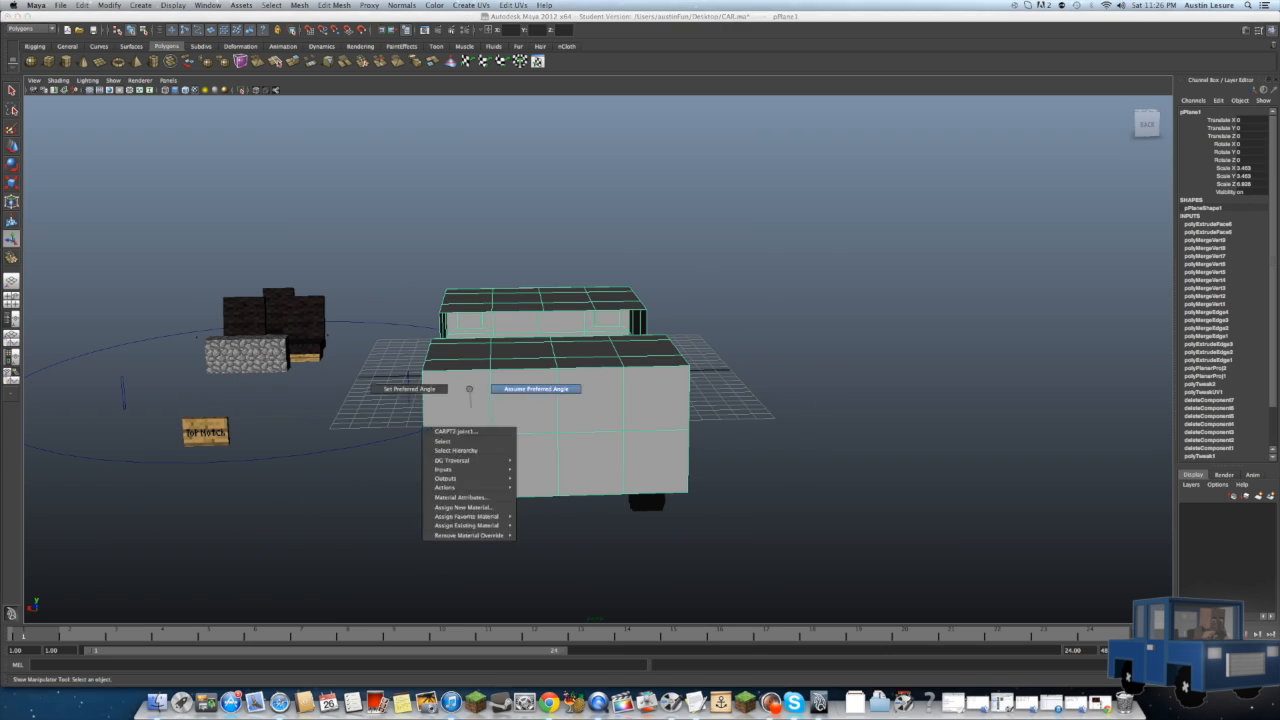
# Step: Extrude the gap-side edge of the other end block, and merge the first pair of vertices where it meets the block
pyautogui.click(534, 380)
pyautogui.hotkey('ctrl', 'e')
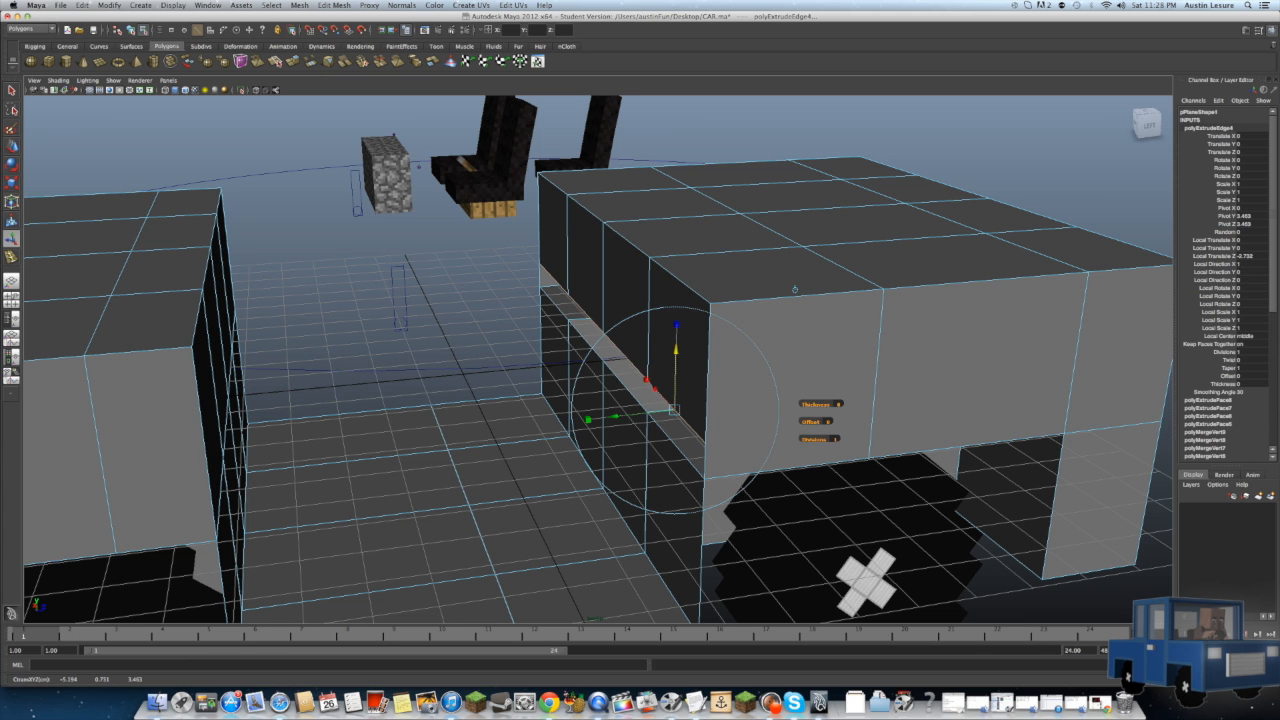
pyautogui.keyDown('alt'); pyautogui.moveTo(795, 289); pyautogui.dragTo(860, 309); pyautogui.keyUp('alt')
pyautogui.keyDown('alt'); pyautogui.moveTo(860, 309); pyautogui.dragTo(960, 309, button='right'); pyautogui.keyUp('alt')
pyautogui.keyDown('alt'); pyautogui.moveTo(960, 309); pyautogui.dragTo(998, 312, button='middle'); pyautogui.keyUp('alt')
pyautogui.click(415, 396)
pyautogui.click(333, 5)
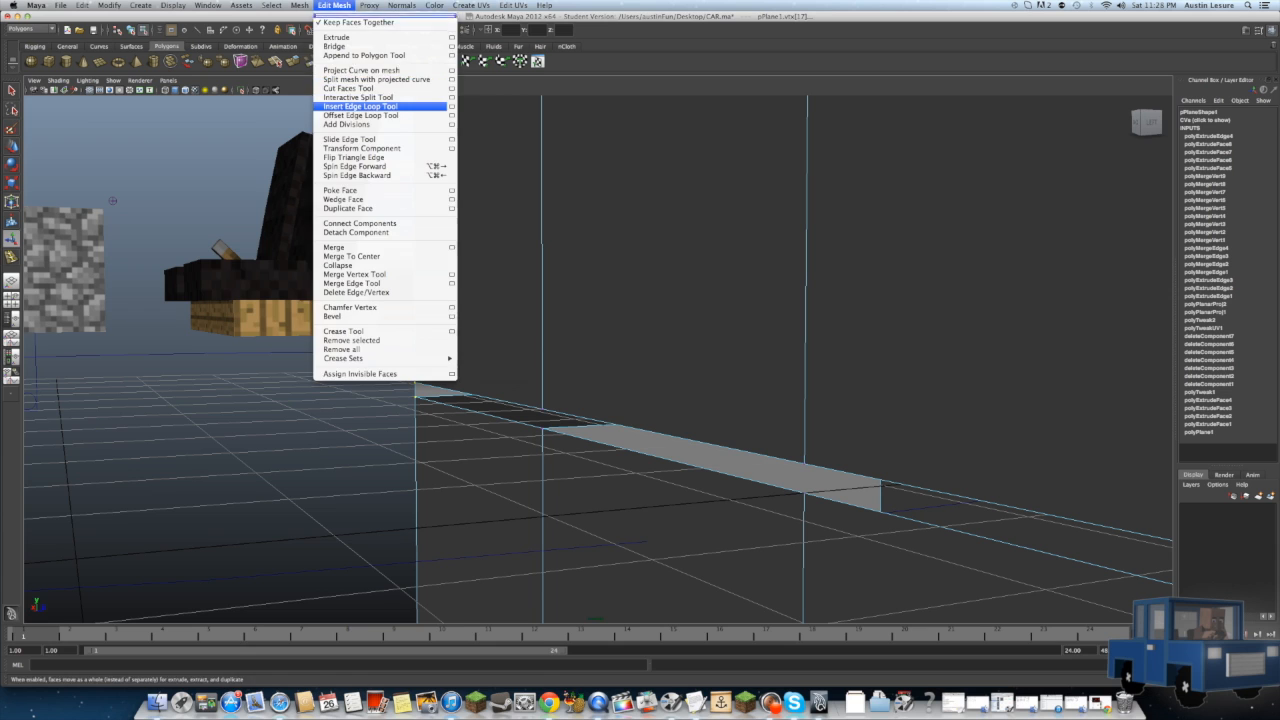
pyautogui.click(354, 274)
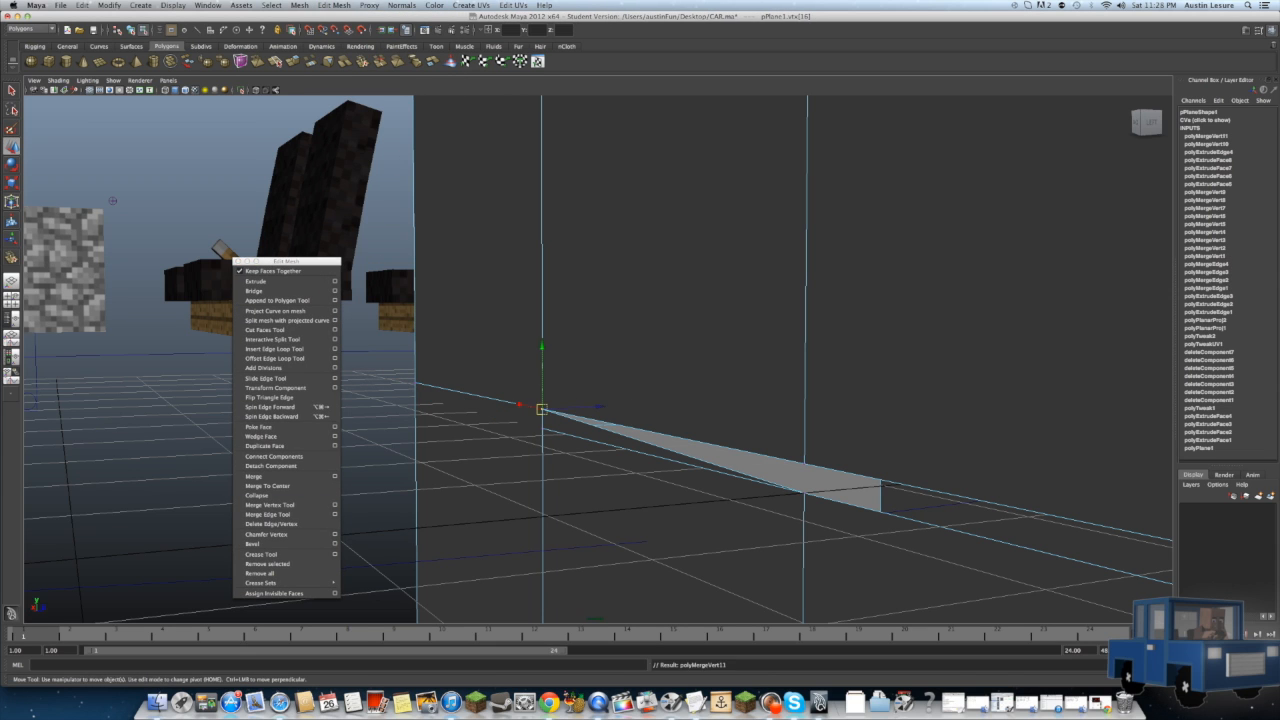
# Step: Merge the remaining vertices at the first column of the other block's seam
pyautogui.click(600, 380)
pyautogui.moveTo(520, 395); pyautogui.dragTo(565, 440)
pyautogui.click(280, 495)
pyautogui.keyDown('alt'); pyautogui.moveTo(598, 410); pyautogui.dragTo(560, 410, button='right'); pyautogui.keyUp('alt')
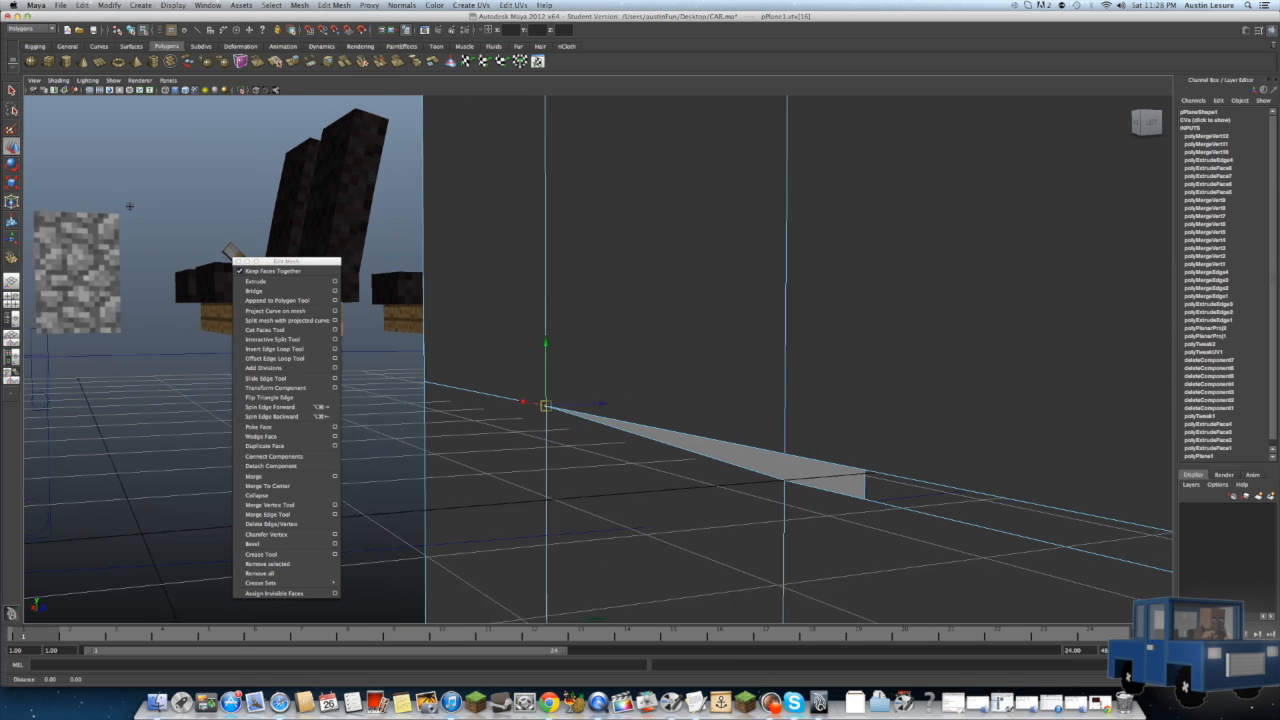
pyautogui.keyDown('alt'); pyautogui.moveTo(560, 410); pyautogui.dragTo(492, 390, button='middle'); pyautogui.keyUp('alt')
# Step: Try to merge the vertex pair at the seam's next column with the Merge Vertex Tool
pyautogui.click(678, 425)
pyautogui.click(269, 505)
pyautogui.moveTo(678, 424); pyautogui.dragTo(678, 451)
pyautogui.keyDown('alt'); pyautogui.moveTo(678, 451); pyautogui.dragTo(650, 451, button='right'); pyautogui.keyUp('alt')
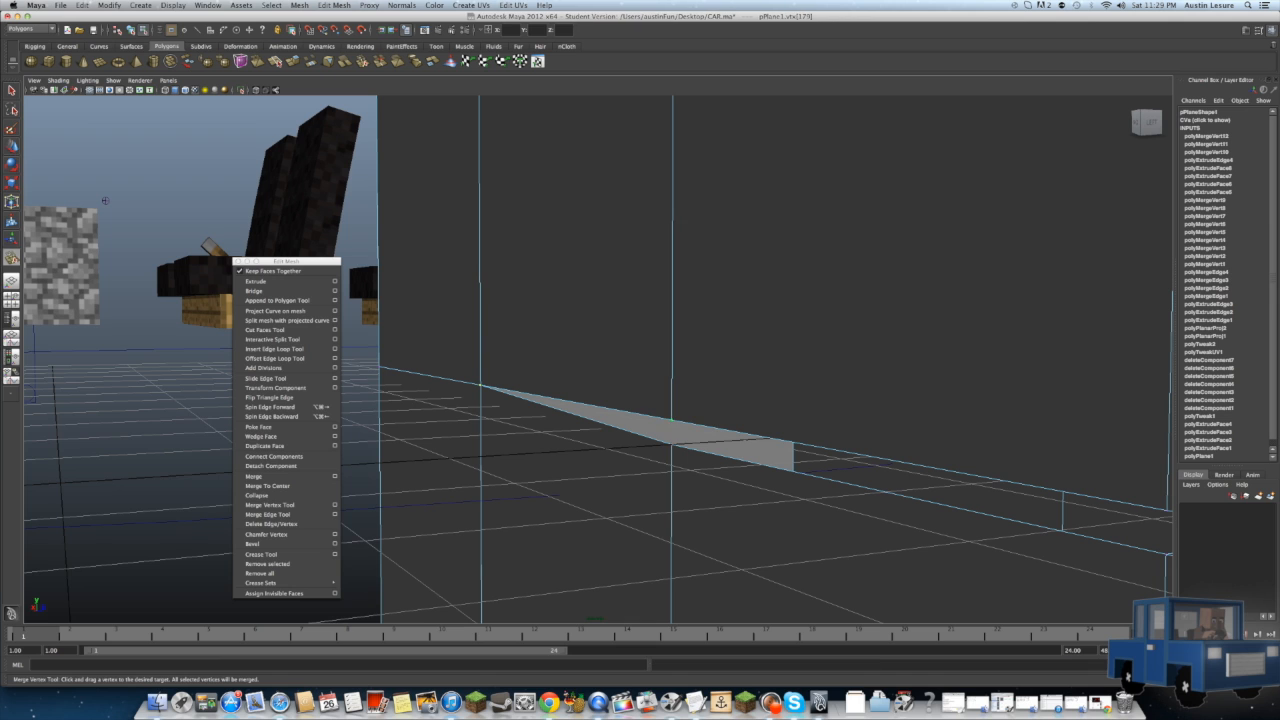
pyautogui.moveTo(105, 201)
pyautogui.keyDown('alt'); pyautogui.mouseDown()
pyautogui.moveTo(374, 452)
pyautogui.moveTo(120, 215)
pyautogui.mouseUp(); pyautogui.keyUp('alt')
pyautogui.press('F8')
pyautogui.click(591, 423)
pyautogui.moveTo(571, 381); pyautogui.dragTo(581, 388)
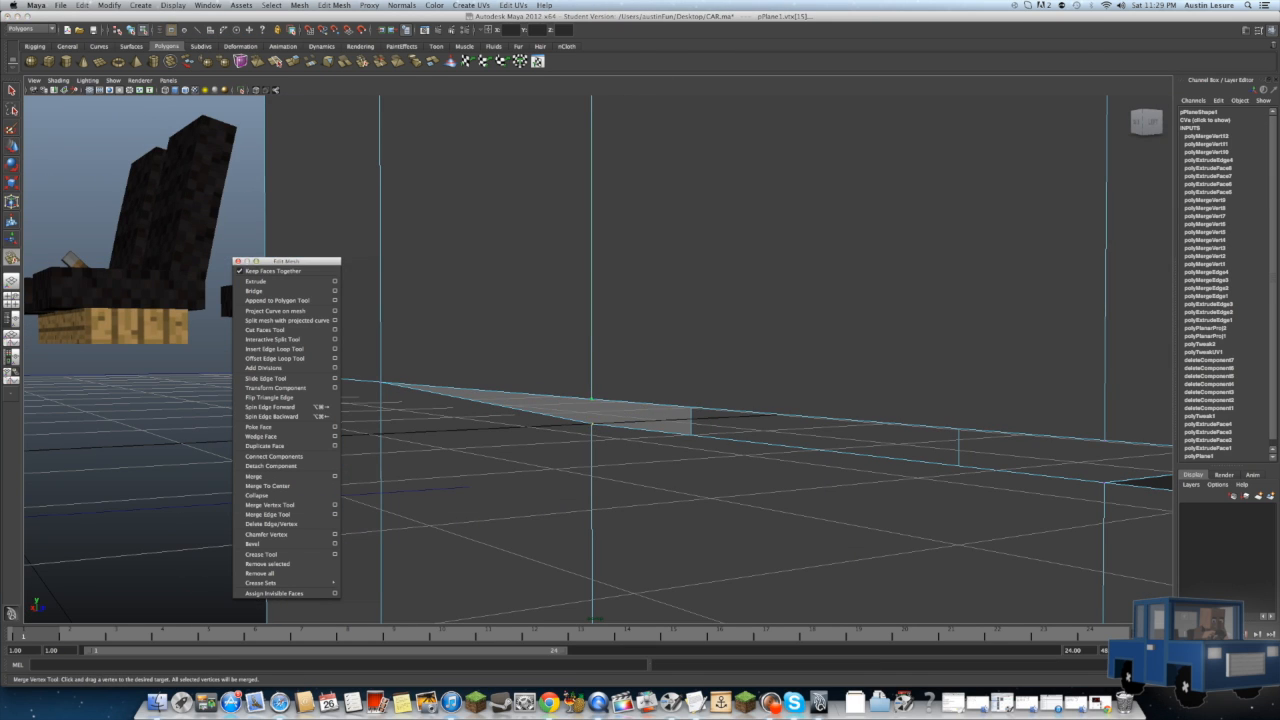
pyautogui.press('w')
pyautogui.moveTo(583, 423); pyautogui.dragTo(622, 423, button='right')
pyautogui.click(620, 423)
pyautogui.press('z')
pyautogui.press('z')
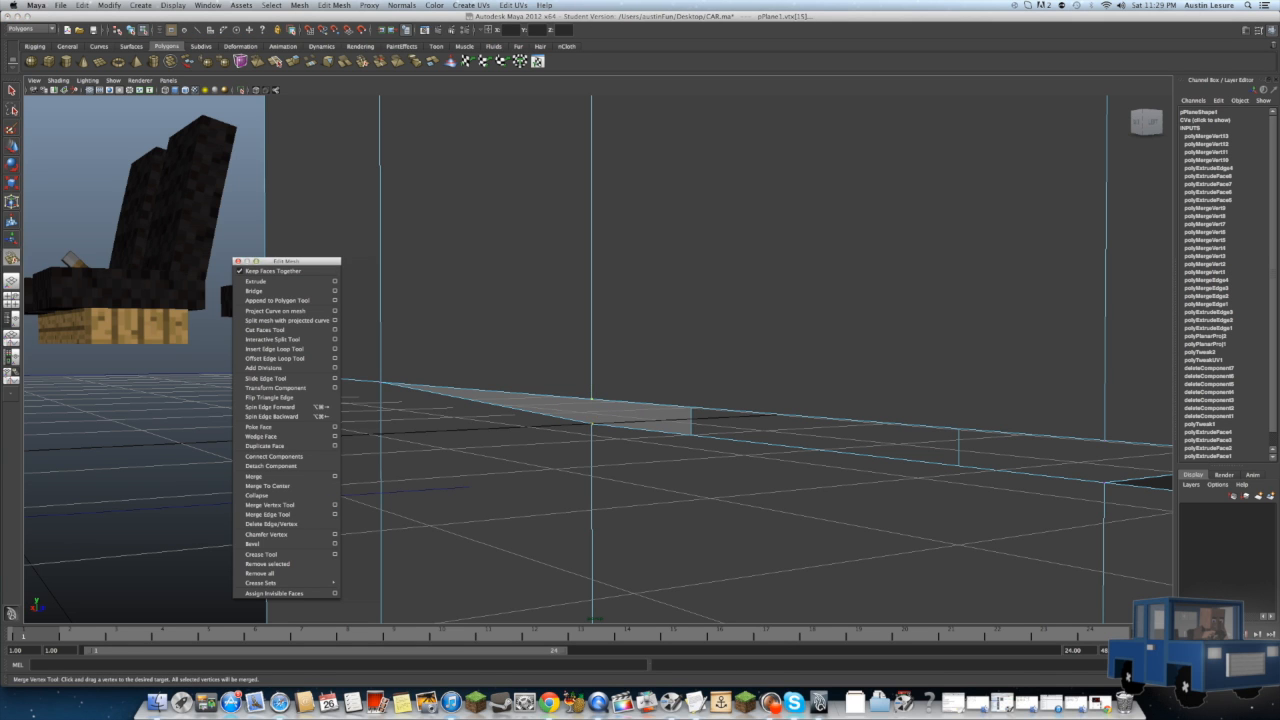
# Step: Move the loose lower vertex on the seam straight up onto the vertex above it
pyautogui.press('w')
pyautogui.click(591, 423)
pyautogui.keyDown('alt'); pyautogui.moveTo(591, 423); pyautogui.dragTo(571, 466); pyautogui.keyUp('alt')
pyautogui.moveTo(571, 406); pyautogui.dragTo(571, 380)
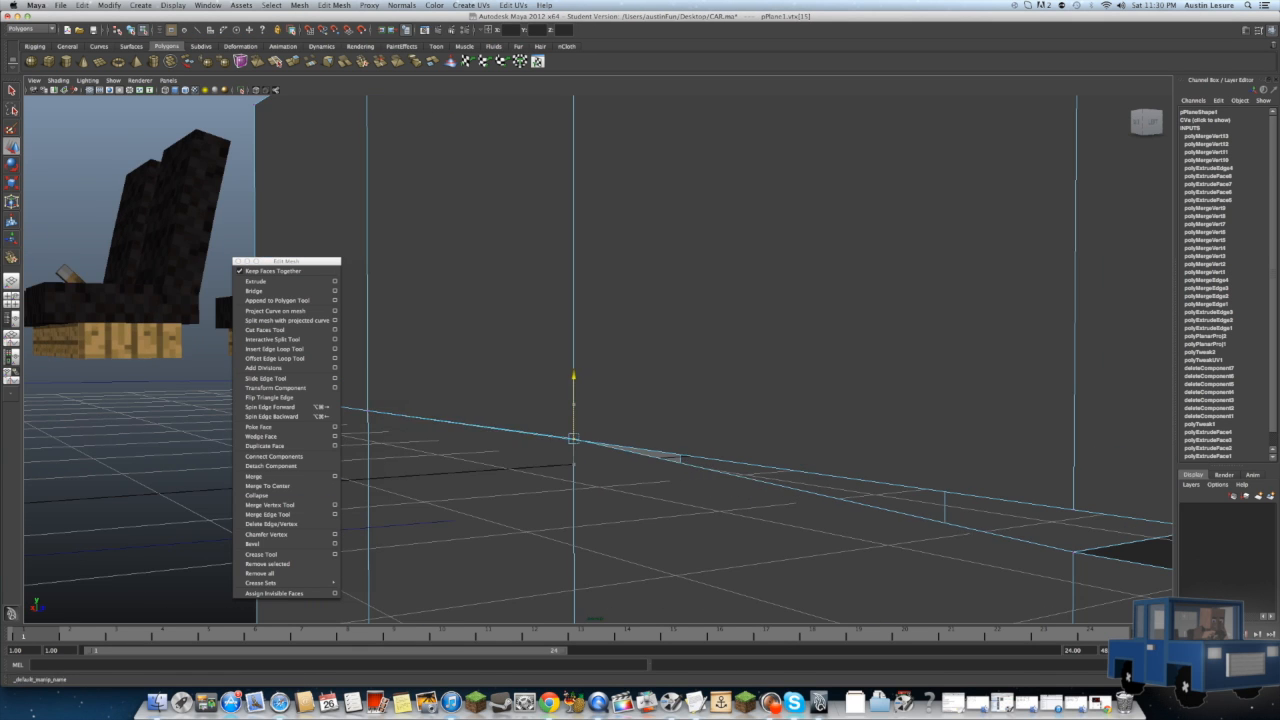
# Step: Merge the lower vertex at the following seam column into the vertex above it with the Merge Vertex Tool
pyautogui.keyDown('alt'); pyautogui.moveTo(571, 443); pyautogui.dragTo(415, 397); pyautogui.keyUp('alt')
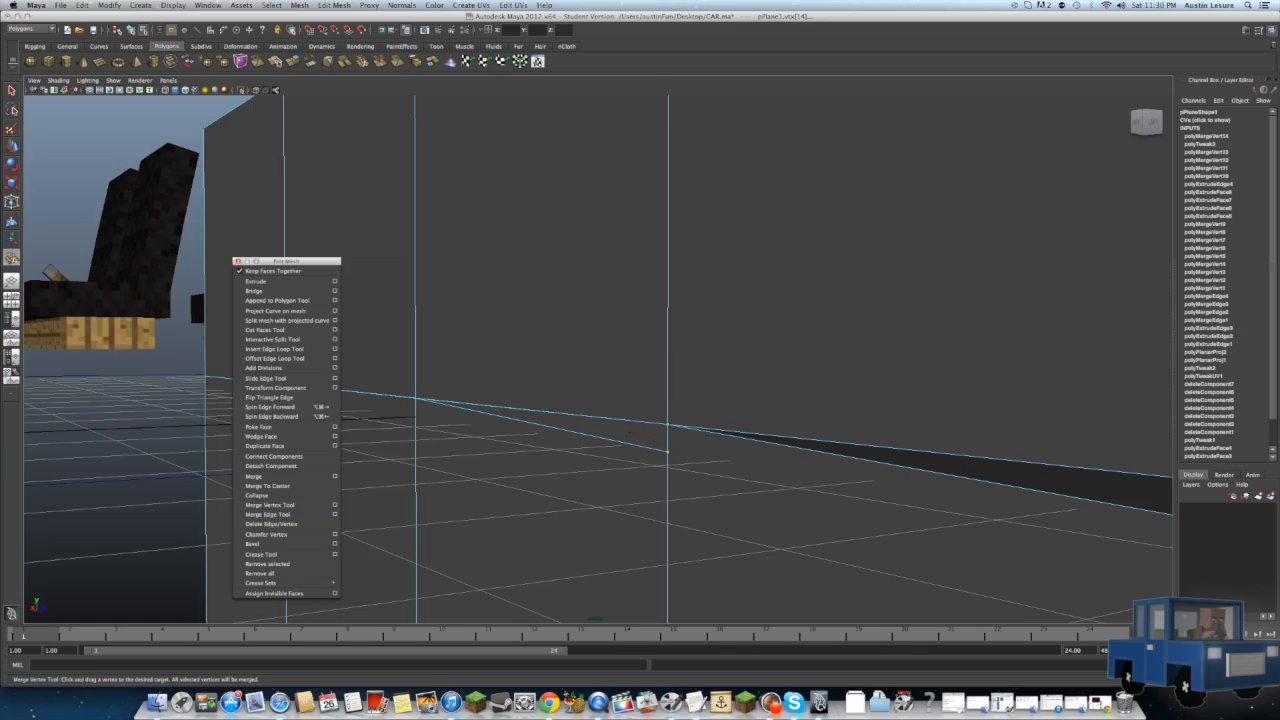
pyautogui.moveTo(668, 452); pyautogui.dragTo(668, 424)
pyautogui.keyDown('alt'); pyautogui.moveTo(668, 424); pyautogui.dragTo(600, 470); pyautogui.keyUp('alt')
pyautogui.scroll(-8, 598, 359)
pyautogui.scroll(8, 598, 359)
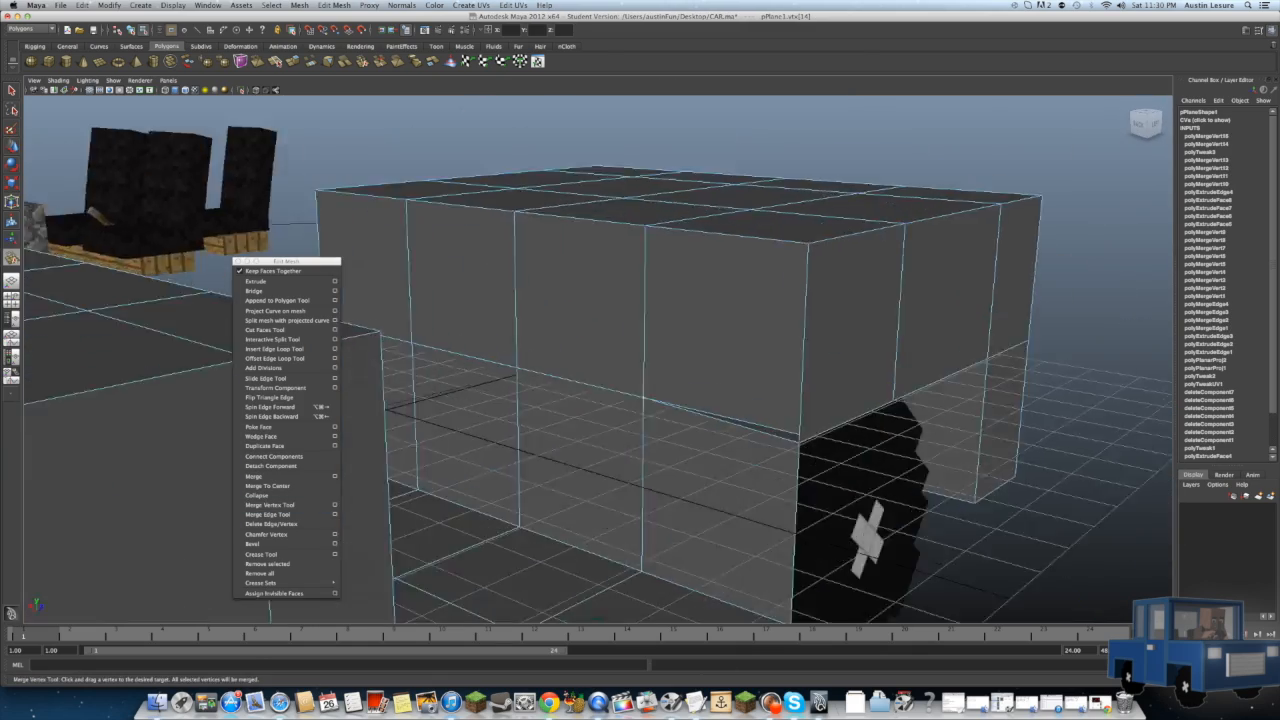
# Step: Merge the last vertex pair at the seam's outer corner near the wheel, and return the body to object mode
pyautogui.press('w')
pyautogui.scroll(8, 598, 359)
pyautogui.click(771, 423)
pyautogui.click(286, 504)
pyautogui.scroll(-8, 598, 359)
pyautogui.moveTo(769, 439); pyautogui.dragTo(450, 380)
pyautogui.press('F8')
pyautogui.press('w')
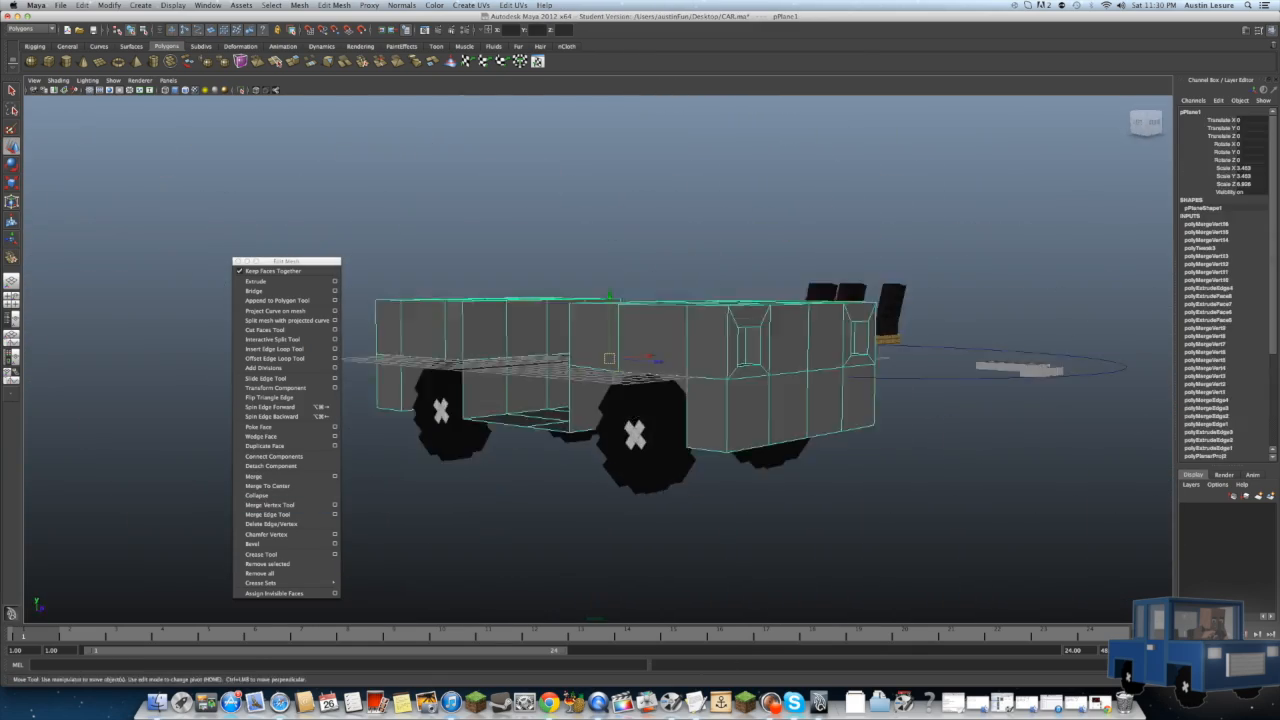
# Step: Draw a polygon cube as an axle beam between a pair of wheels, working from beneath the car
pyautogui.click(700, 220)
pyautogui.keyDown('alt'); pyautogui.moveTo(600, 420); pyautogui.dragTo(610, 280); pyautogui.keyUp('alt')
pyautogui.click(47, 61)
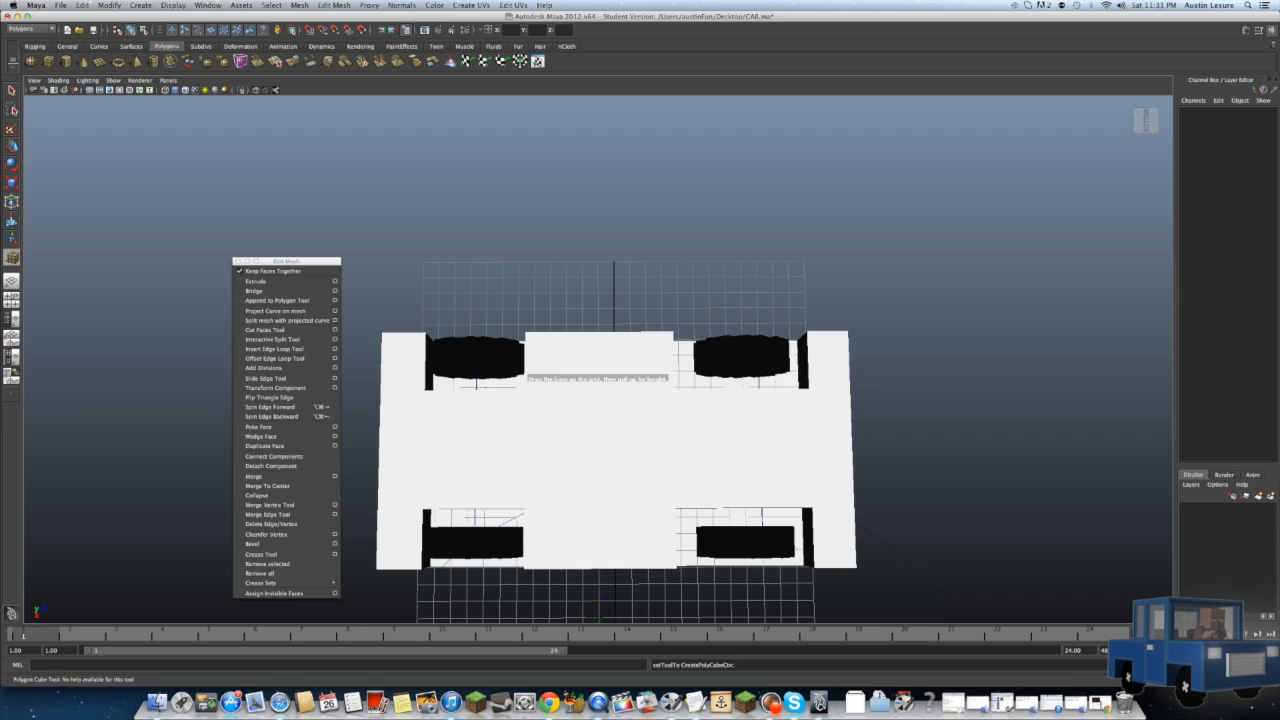
pyautogui.moveTo(448, 500); pyautogui.dragTo(448, 430)
pyautogui.keyDown('alt'); pyautogui.moveTo(600, 360); pyautogui.dragTo(560, 430); pyautogui.keyUp('alt')
pyautogui.scroll(8, 598, 359)
pyautogui.scroll(-8, 598, 359)
# Step: Hide the car body, and move the axle beam into position between its two wheels
pyautogui.click(700, 380)
pyautogui.hotkey('ctrl', 'h')
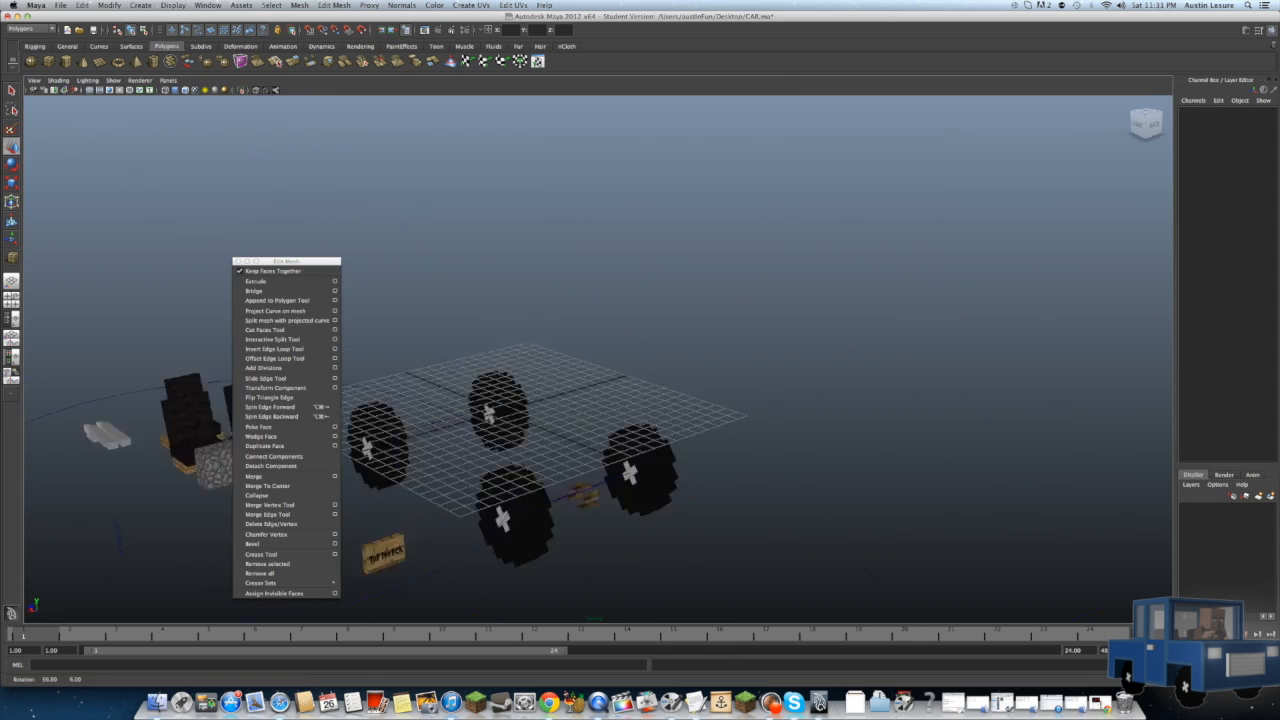
pyautogui.click(586, 494)
pyautogui.keyDown('alt'); pyautogui.moveTo(586, 494); pyautogui.dragTo(640, 320); pyautogui.keyUp('alt')
pyautogui.scroll(3, 598, 359)
pyautogui.keyDown('alt'); pyautogui.moveTo(520, 470); pyautogui.dragTo(830, 420); pyautogui.keyUp('alt')
pyautogui.moveTo(668, 457); pyautogui.dragTo(649, 463)
pyautogui.keyDown('alt'); pyautogui.moveTo(900, 440); pyautogui.dragTo(560, 480); pyautogui.keyUp('alt')
# Step: Assign a white textured material to the axle beam, and open the UV Texture Editor
pyautogui.moveTo(614, 491); pyautogui.dragTo(757, 609, button='right')
pyautogui.keyDown('alt'); pyautogui.moveTo(700, 520); pyautogui.dragTo(600, 470); pyautogui.keyUp('alt')
pyautogui.click(208, 5)
pyautogui.click(250, 126)
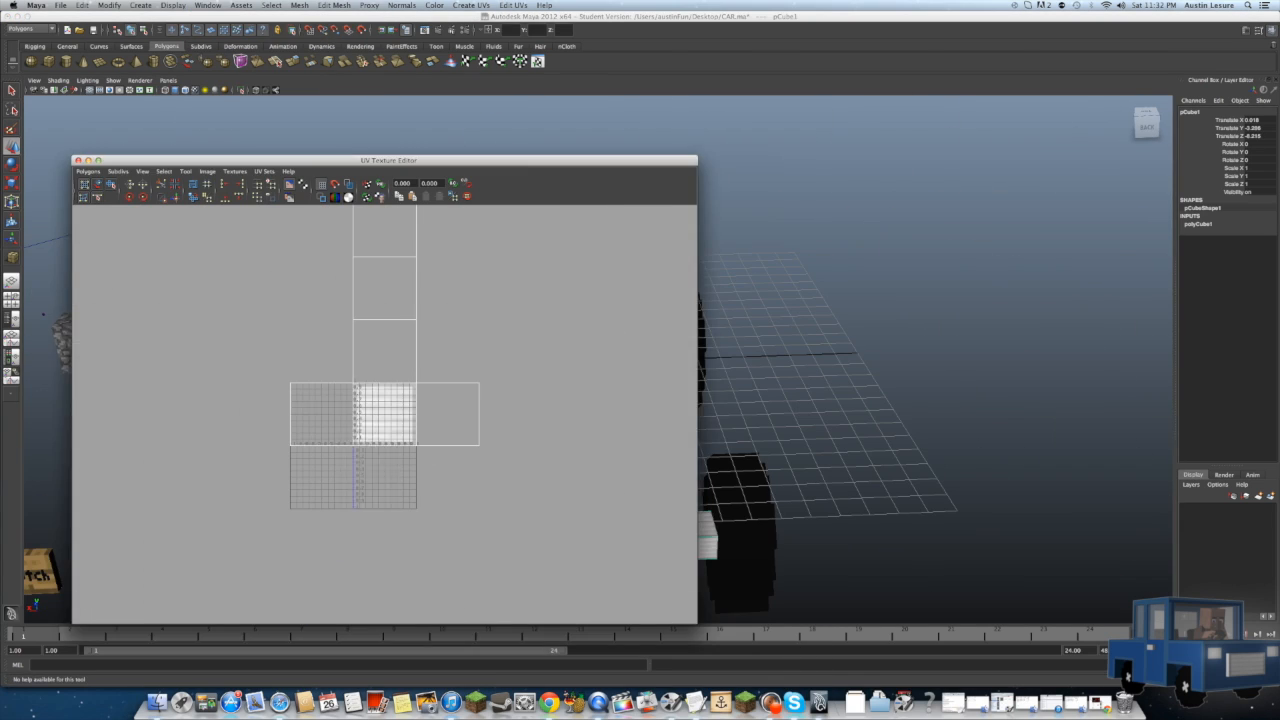
# Step: Unitize the axle beam's UVs, and shift the upper UV points vertically to fit the texture to the beam
pyautogui.click(513, 5)
pyautogui.click(517, 31)
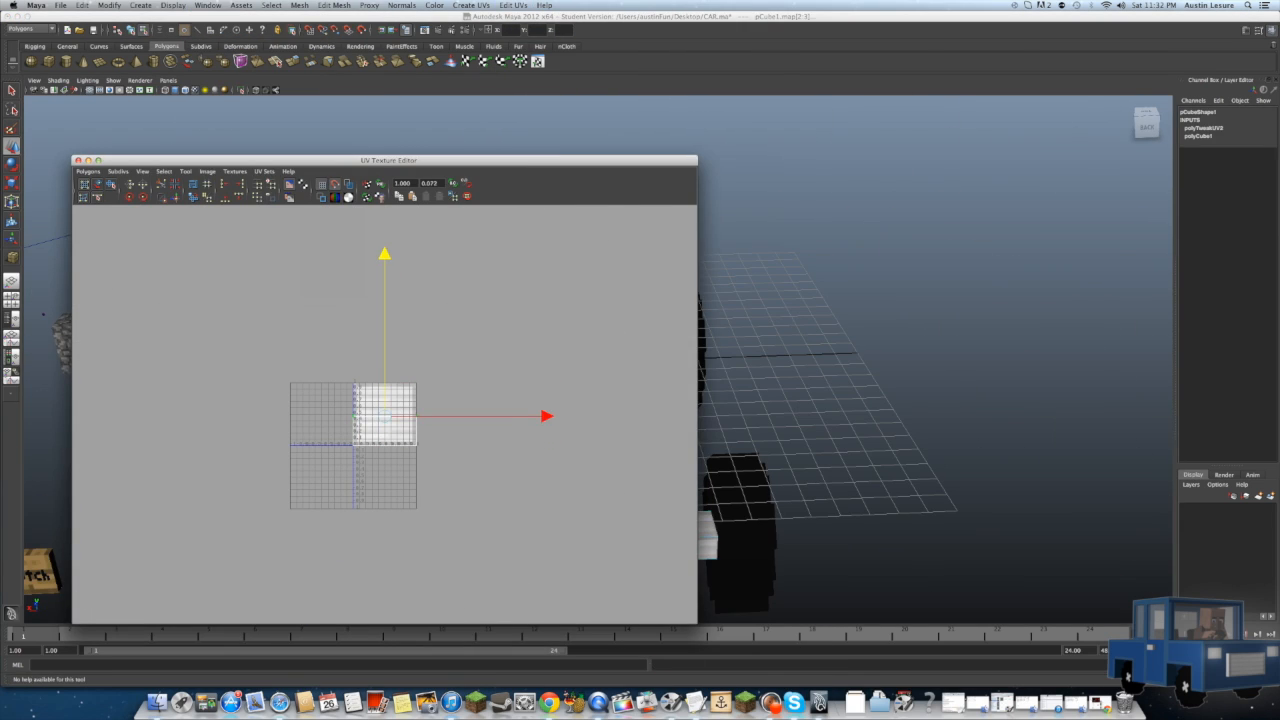
pyautogui.moveTo(385, 254); pyautogui.dragTo(385, 270)
pyautogui.moveTo(389, 160); pyautogui.dragTo(1126, 160)
pyautogui.keyDown('alt'); pyautogui.moveTo(600, 420); pyautogui.dragTo(560, 340); pyautogui.keyUp('alt')
pyautogui.moveTo(1121, 276); pyautogui.dragTo(1121, 266)
pyautogui.scroll(5, 1121, 415)
# Step: Switch the view to Viewport 2.0, close the UV Texture Editor and the floating Edit Mesh window, and return to object mode
pyautogui.click(140, 80)
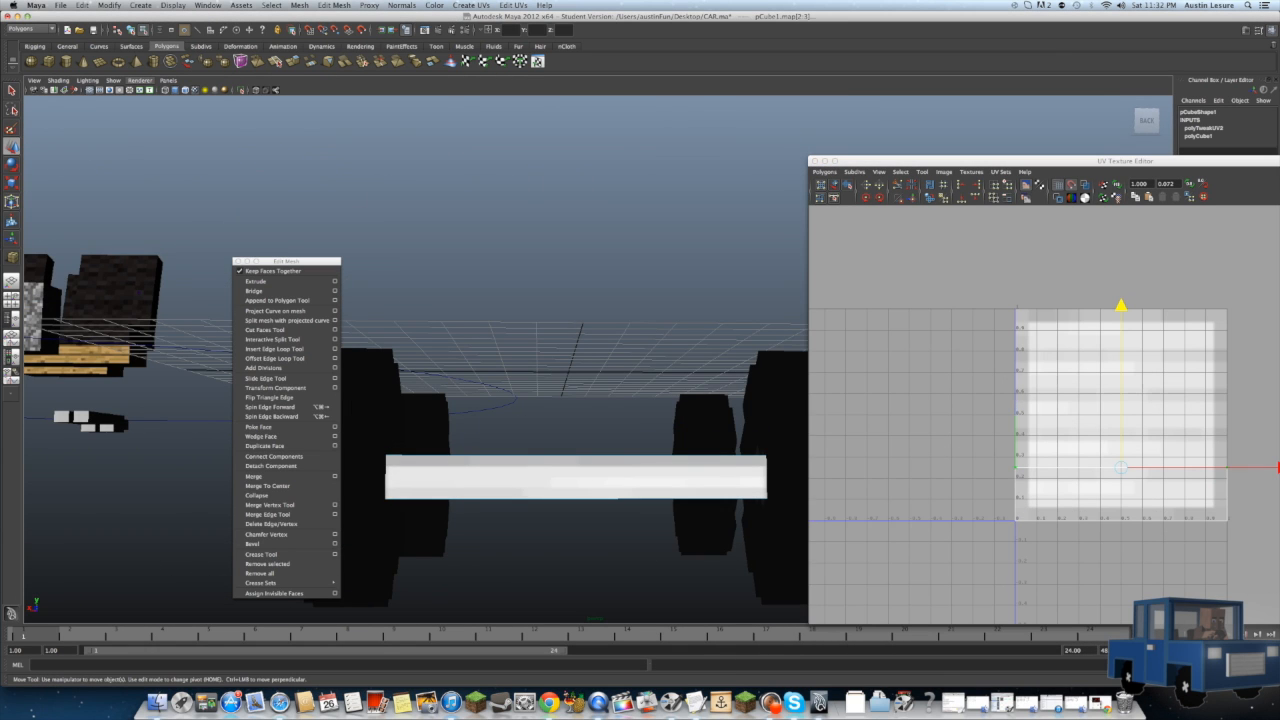
pyautogui.click(817, 161)
pyautogui.click(238, 261)
pyautogui.keyDown('alt'); pyautogui.moveTo(560, 400); pyautogui.dragTo(700, 450); pyautogui.keyUp('alt')
pyautogui.scroll(-3, 600, 420)
pyautogui.moveTo(548, 437); pyautogui.dragTo(622, 418, button='right')
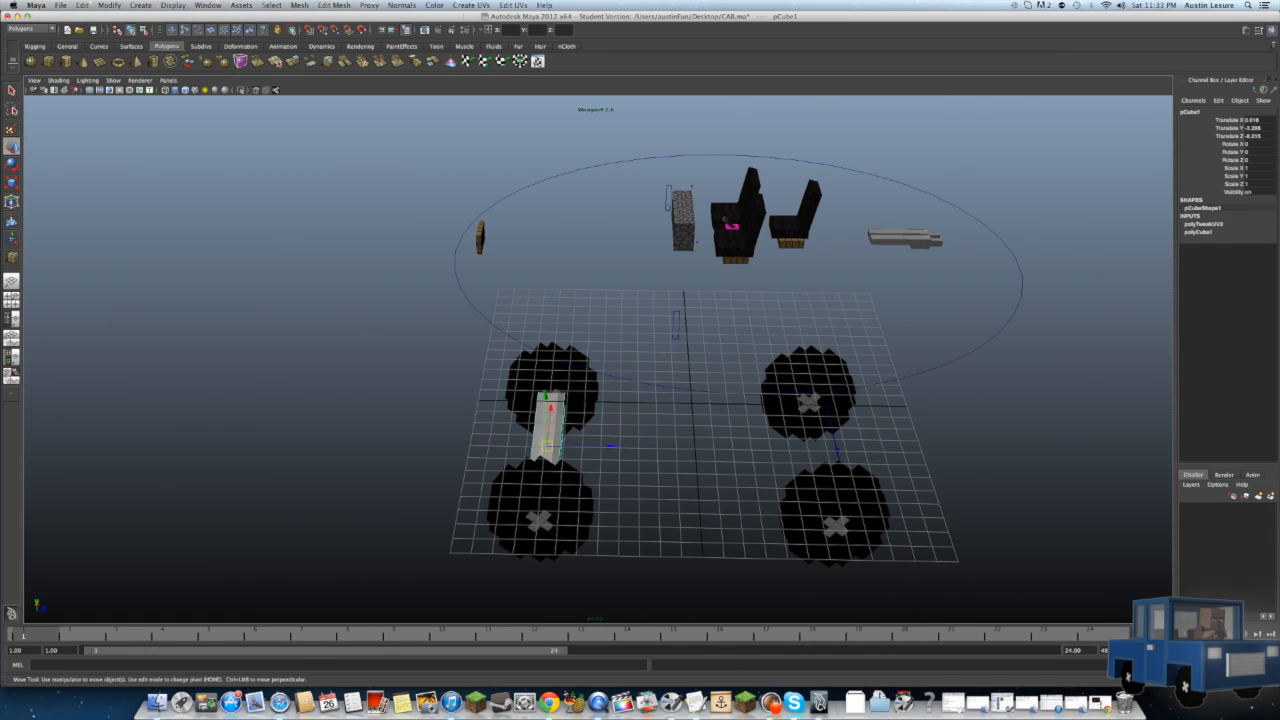
# Step: Duplicate the axle beam and move the copy along the car's length to the other pair of wheels
pyautogui.press('super+d')
pyautogui.moveTo(610, 446); pyautogui.dragTo(844, 446)
pyautogui.keyDown('alt'); pyautogui.moveTo(640, 420); pyautogui.dragTo(480, 340); pyautogui.keyUp('alt')
pyautogui.click(700, 310)
# Step: Select a wheel at the second axle and examine how the wheels line up with the beam
pyautogui.click(930, 460)
pyautogui.keyDown('alt'); pyautogui.moveTo(600, 400); pyautogui.dragTo(720, 400); pyautogui.keyUp('alt')
pyautogui.click(500, 400)
pyautogui.scroll(5, 720, 400)
pyautogui.click(980, 330)
pyautogui.scroll(-2, 900, 360)
pyautogui.keyDown('alt'); pyautogui.moveTo(900, 360); pyautogui.dragTo(890, 380); pyautogui.keyUp('alt')
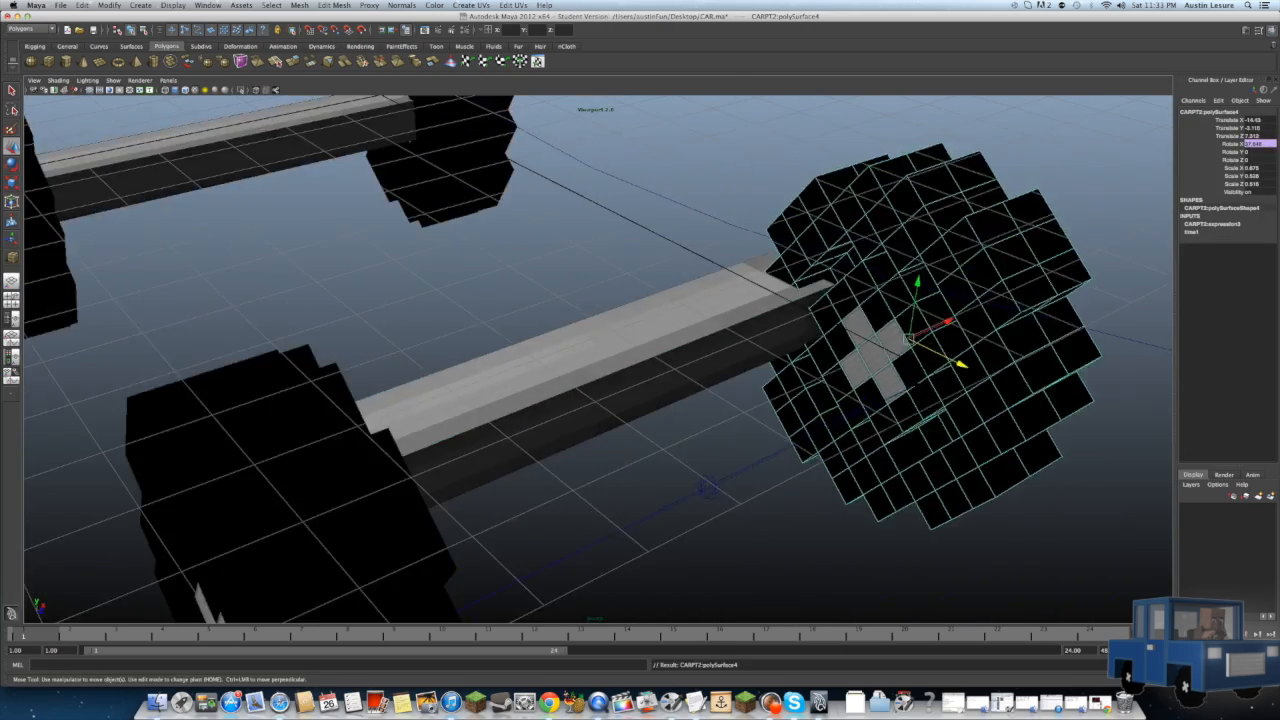
# Step: Nudge the wheel's joint slightly into line in wireframe display, and restore the shaded display
pyautogui.scroll(-4, 660, 431)
pyautogui.click(660, 431)
pyautogui.keyDown('alt'); pyautogui.moveTo(660, 431); pyautogui.dragTo(720, 370); pyautogui.keyUp('alt')
pyautogui.press('4')
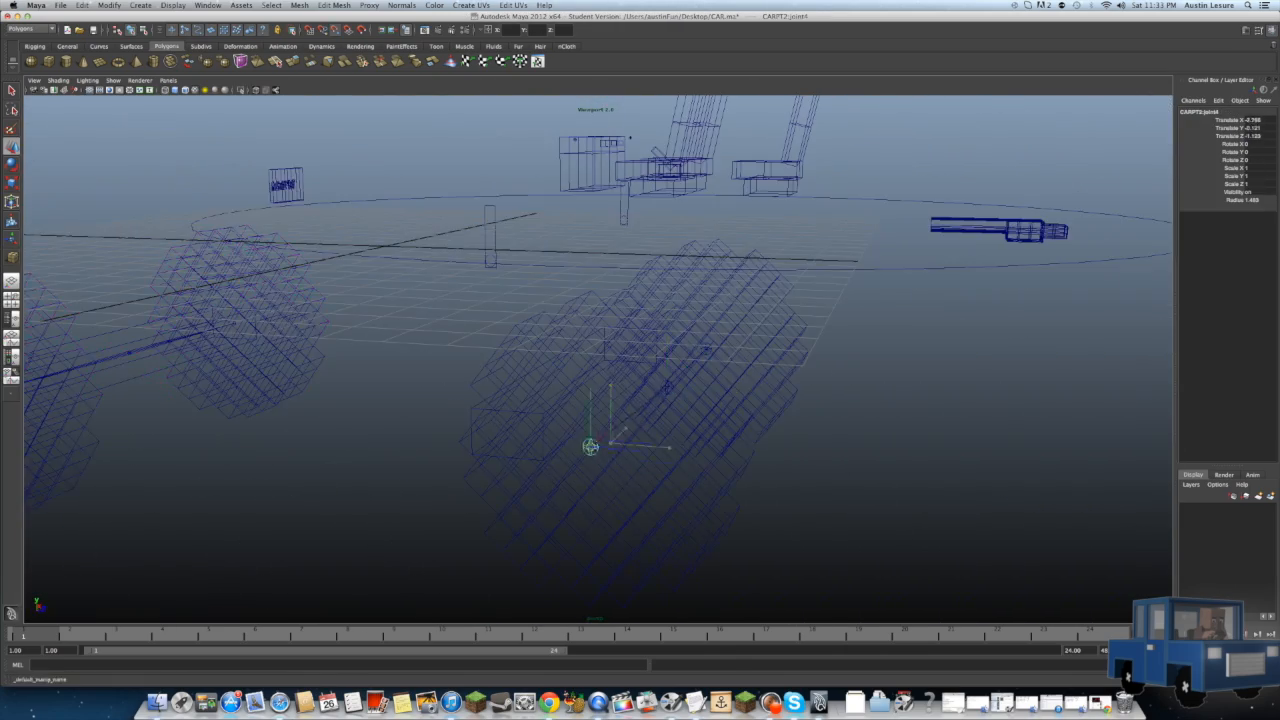
pyautogui.moveTo(590, 446); pyautogui.dragTo(588, 446)
pyautogui.moveTo(590, 420)
pyautogui.keyDown('alt'); pyautogui.mouseDown()
pyautogui.moveTo(530, 400)
pyautogui.moveTo(632, 420)
pyautogui.mouseUp(); pyautogui.keyUp('alt')
pyautogui.press('5')
pyautogui.moveTo(737, 429); pyautogui.dragTo(737, 426)
pyautogui.moveTo(737, 426)
pyautogui.keyDown('alt'); pyautogui.mouseDown()
pyautogui.moveTo(870, 470)
pyautogui.moveTo(760, 440)
pyautogui.mouseUp(); pyautogui.keyUp('alt')
pyautogui.click(760, 440)
pyautogui.press('z')
# Step: Examine how the wheels and the connecting joint of the second axle line up, viewing them from several directions
pyautogui.click(740, 410)
pyautogui.keyDown('alt'); pyautogui.moveTo(640, 420); pyautogui.dragTo(950, 420); pyautogui.keyUp('alt')
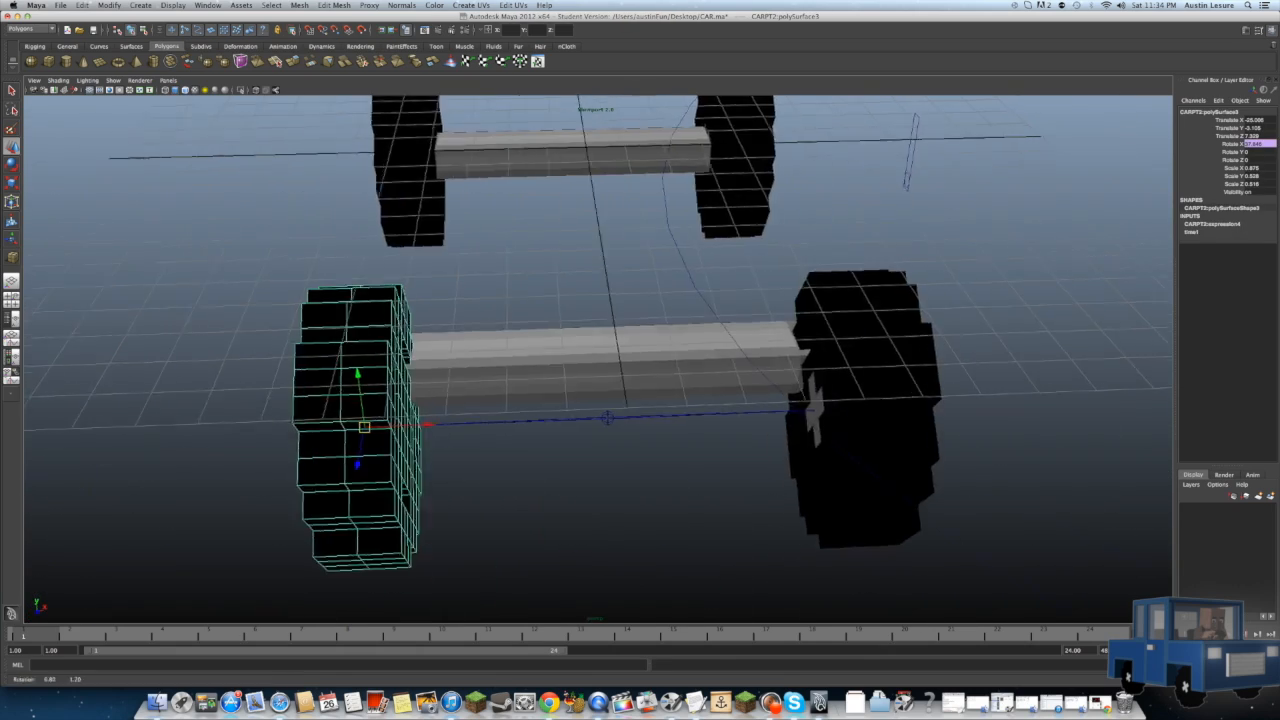
pyautogui.keyDown('alt'); pyautogui.moveTo(600, 410); pyautogui.dragTo(740, 400); pyautogui.keyUp('alt')
pyautogui.click(740, 368)
pyautogui.keyDown('alt'); pyautogui.moveTo(640, 440); pyautogui.dragTo(440, 430); pyautogui.keyUp('alt')
pyautogui.scroll(-3, 598, 420)
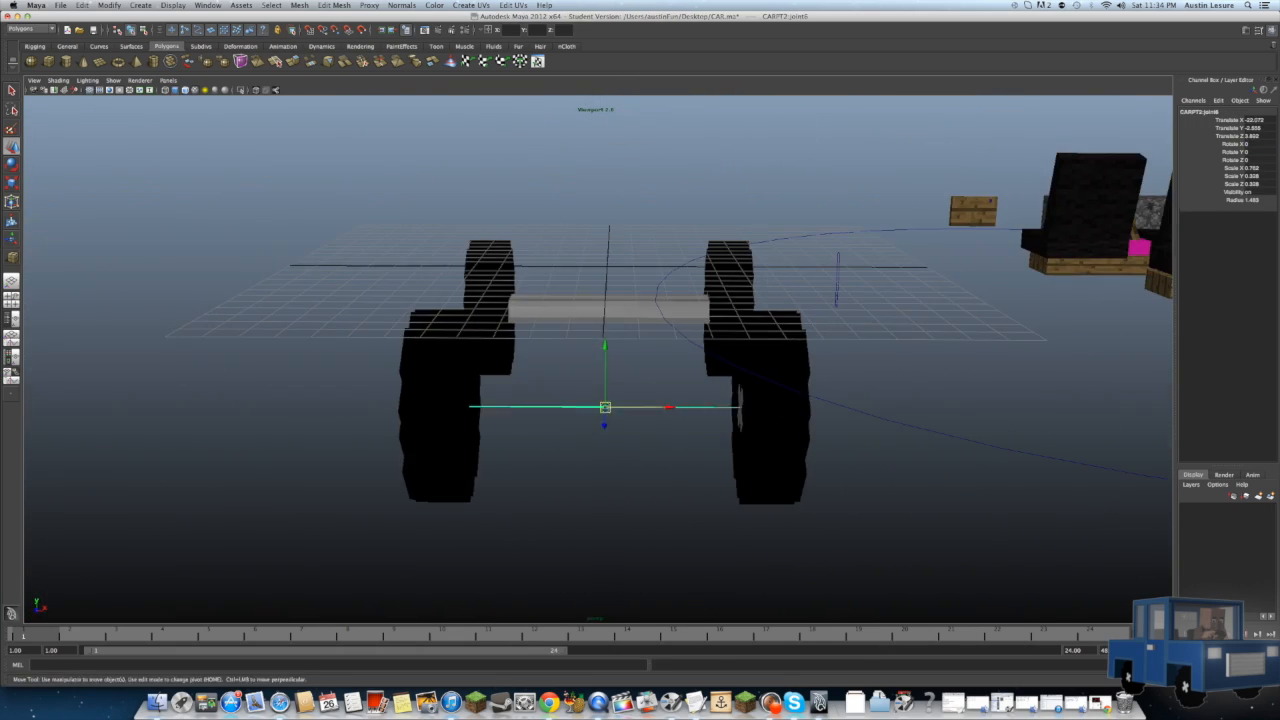
pyautogui.press('space')
pyautogui.press('space')
pyautogui.press('space')
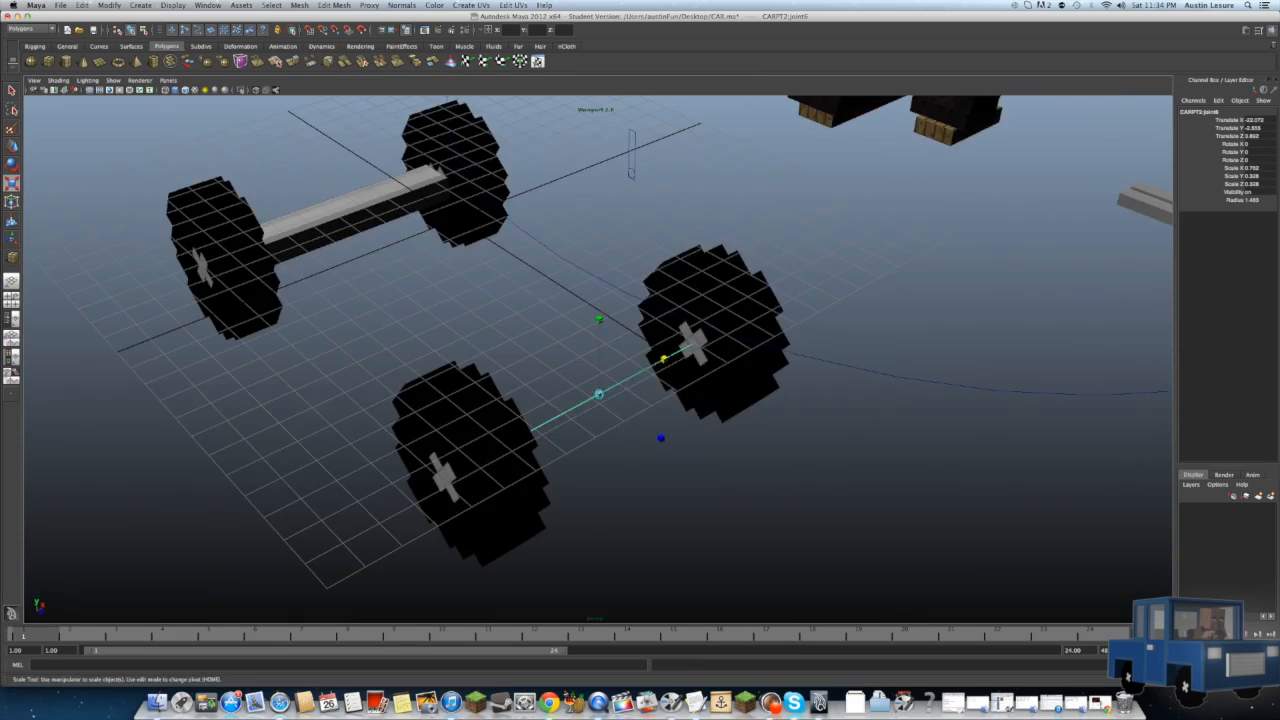
# Step: Try to move a wheel of the second axle in wireframe display, and undo the attempt
pyautogui.press('4')
pyautogui.click(710, 330)
pyautogui.scroll(4, 660, 355)
pyautogui.scroll(-3, 660, 355)
pyautogui.keyDown('alt'); pyautogui.moveTo(760, 400); pyautogui.dragTo(520, 400); pyautogui.keyUp('alt')
pyautogui.click(490, 331)
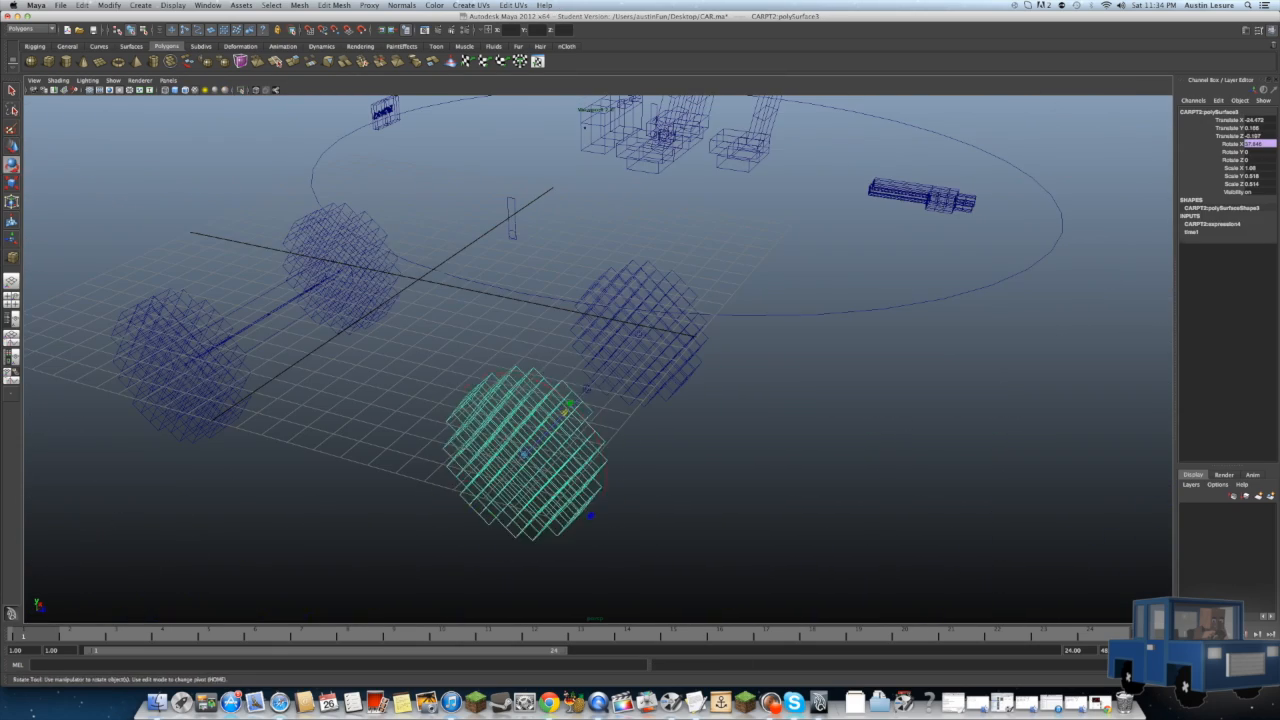
pyautogui.press('w')
pyautogui.moveTo(591, 469); pyautogui.dragTo(955, 570)
pyautogui.press('super+z')
# Step: Undo the trial moves of the wheels and their joint
pyautogui.scroll(-3, 640, 360)
pyautogui.keyDown('alt'); pyautogui.moveTo(640, 360); pyautogui.dragTo(560, 460); pyautogui.keyUp('alt')
pyautogui.press('super+z')
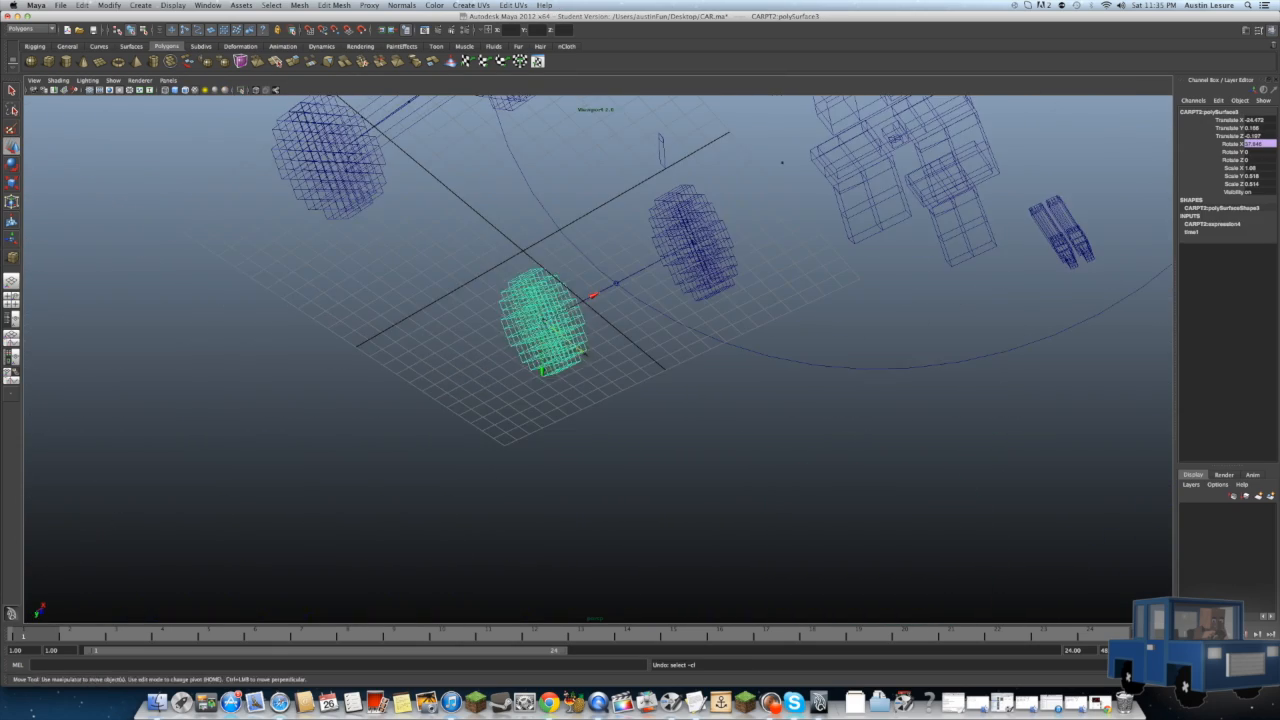
pyautogui.press('super+z')
pyautogui.keyDown('alt'); pyautogui.moveTo(560, 360); pyautogui.dragTo(860, 430); pyautogui.keyUp('alt')
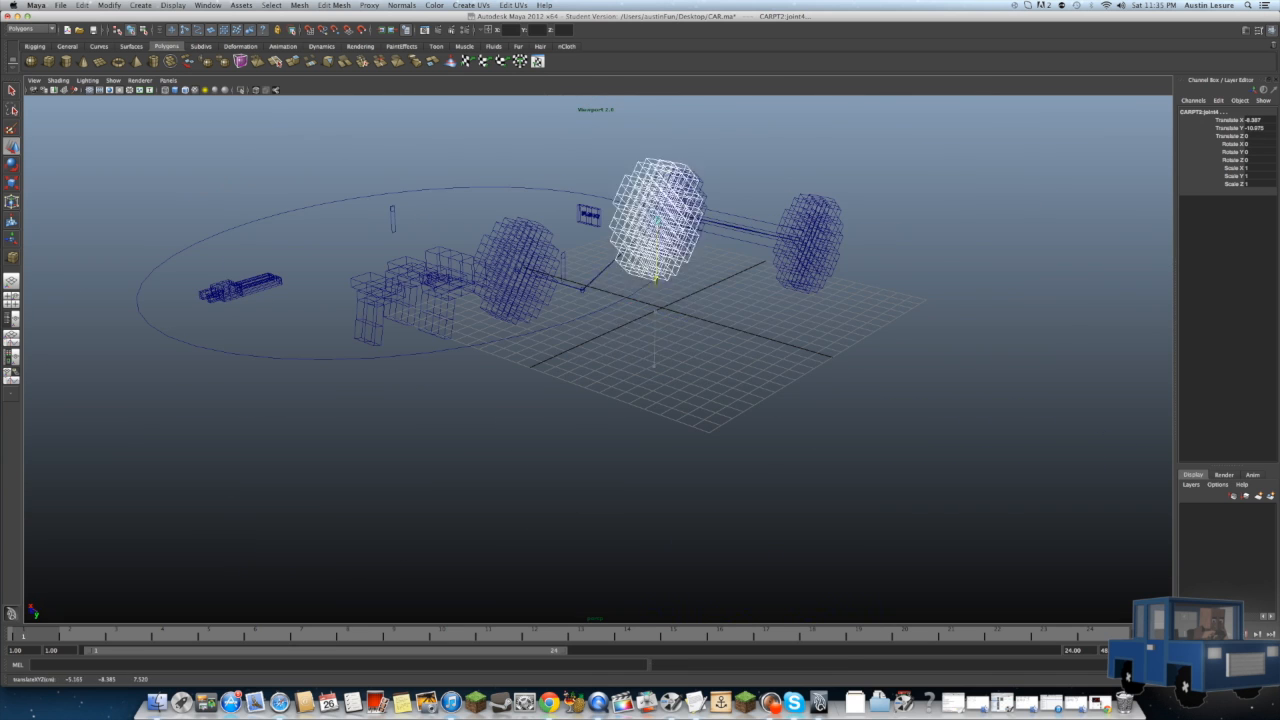
pyautogui.press('super+z')
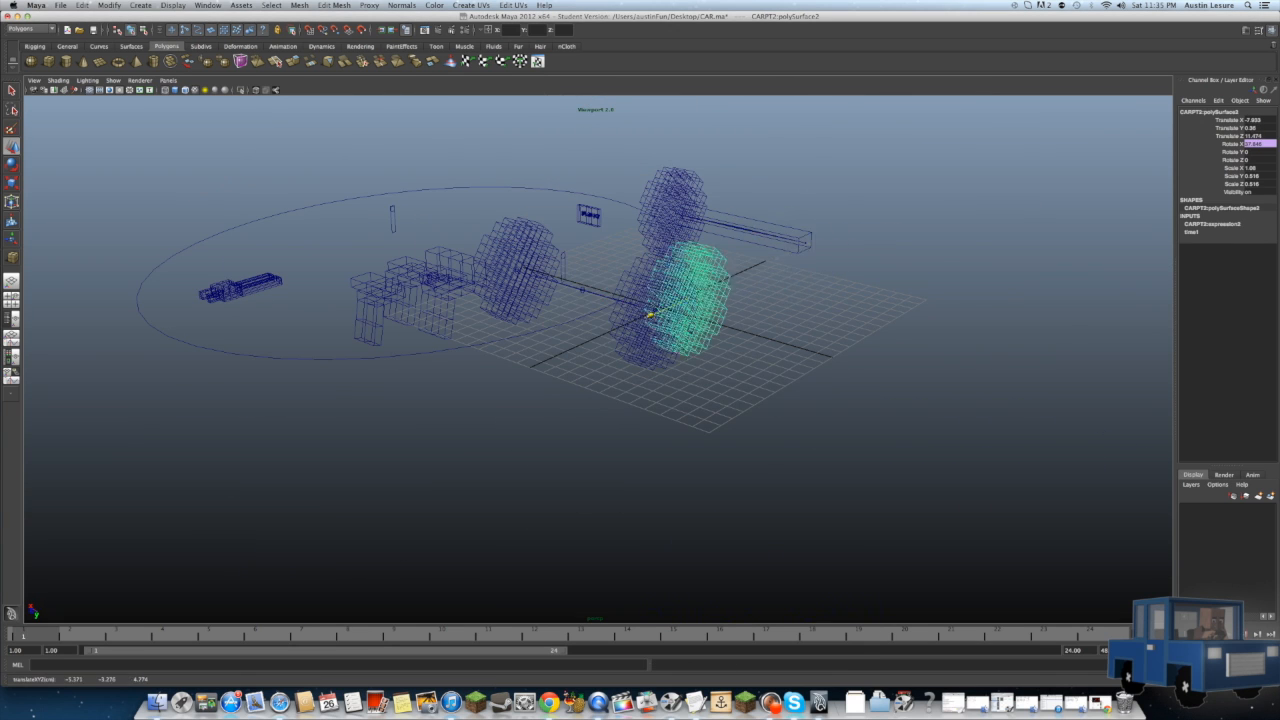
pyautogui.press('super+z')
# Step: Show the Outliner beside the viewport and switch the display to wireframe
pyautogui.keyDown('alt'); pyautogui.moveTo(650, 315); pyautogui.dragTo(450, 340); pyautogui.keyUp('alt')
pyautogui.click(207, 5)
pyautogui.click(953, 703)
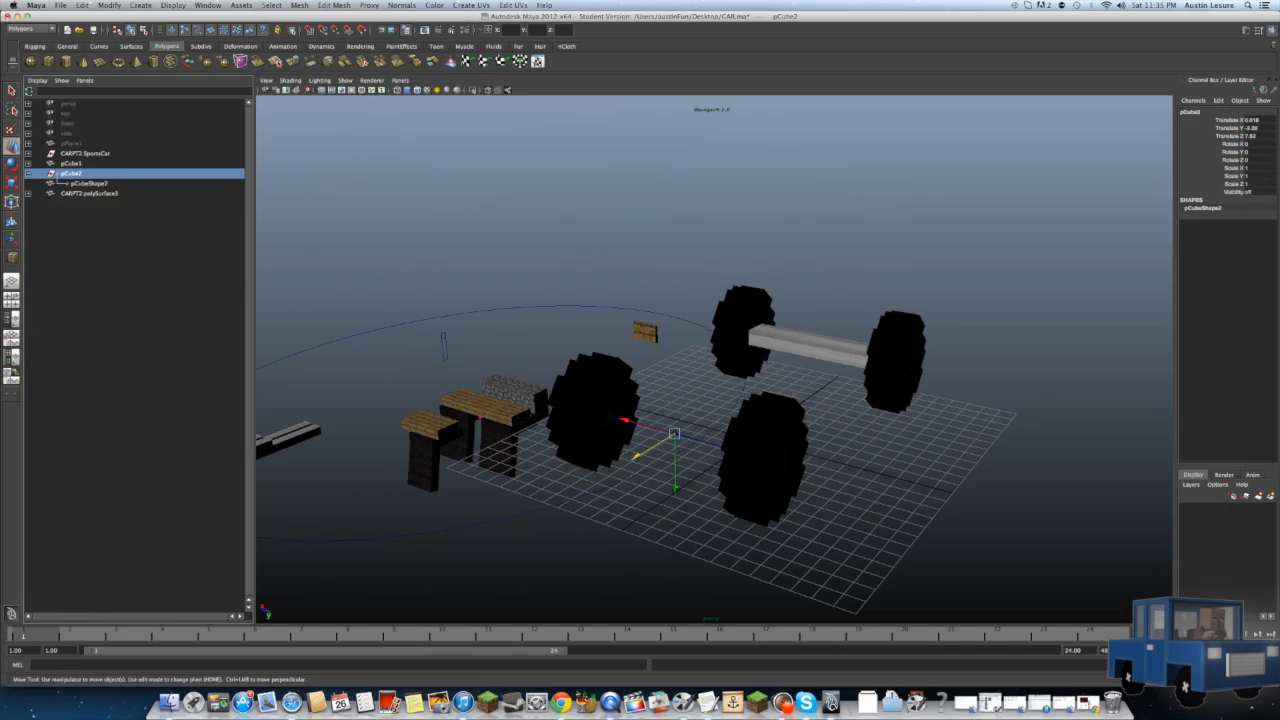
pyautogui.press('4')
pyautogui.keyDown('alt'); pyautogui.moveTo(600, 430); pyautogui.dragTo(840, 400); pyautogui.keyUp('alt')
# Step: Parent the wheel joint of the pCube2 axle, together with its wheels, to the beam pCube2
pyautogui.click(85, 153)
pyautogui.click(870, 428)
pyautogui.scroll(5, 870, 428)
pyautogui.press('super+z')
pyautogui.scroll(-4, 870, 428)
pyautogui.keyDown('shift'); pyautogui.click(437, 457); pyautogui.keyUp('shift')
pyautogui.keyDown('shift'); pyautogui.click(666, 440); pyautogui.keyUp('shift')
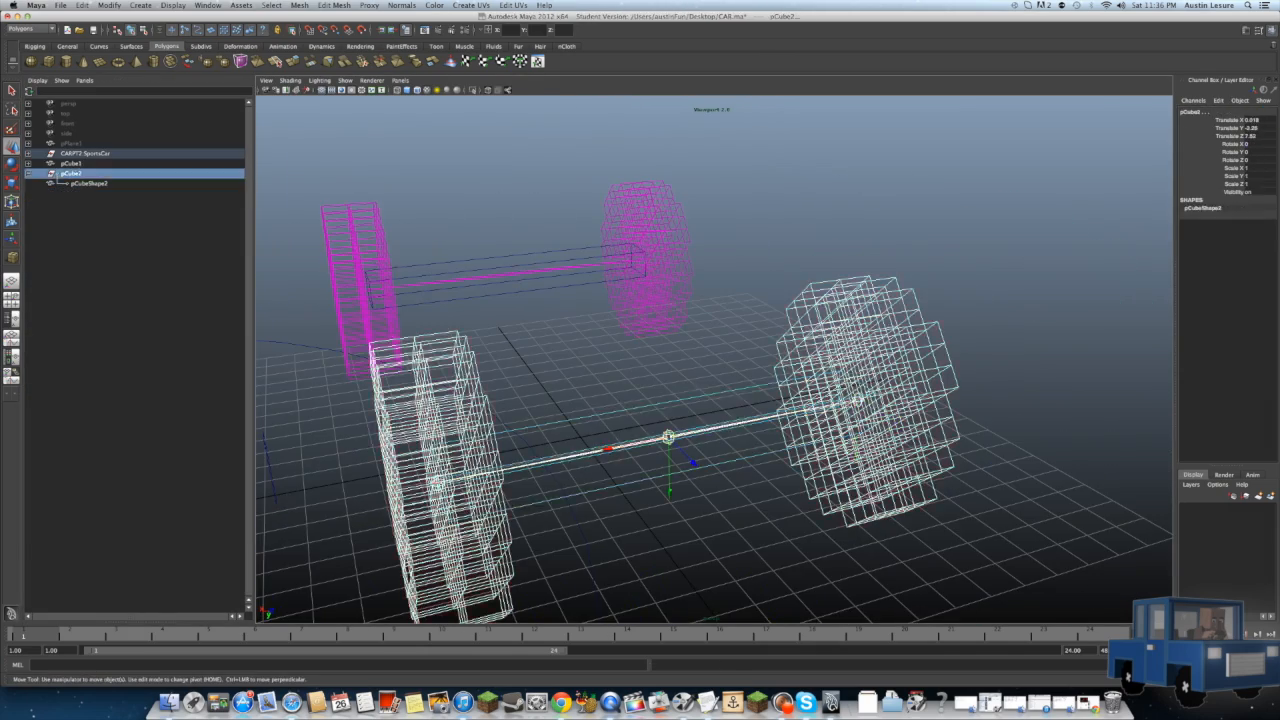
pyautogui.press('p')
# Step: Parent the wheels and joint of the other axle to its beam pCube1, and restore the textured display
pyautogui.keyDown('alt'); pyautogui.moveTo(714, 400); pyautogui.dragTo(600, 400); pyautogui.keyUp('alt')
pyautogui.click(640, 350)
pyautogui.scroll(5, 623, 246)
pyautogui.click(410, 322)
pyautogui.keyDown('shift'); pyautogui.click(623, 320); pyautogui.keyUp('shift')
pyautogui.press('p')
pyautogui.press('6')
pyautogui.moveTo(714, 400)
pyautogui.keyDown('alt'); pyautogui.mouseDown()
pyautogui.moveTo(840, 400)
pyautogui.moveTo(600, 400)
pyautogui.moveTo(840, 400)
pyautogui.mouseUp(); pyautogui.keyUp('alt')
pyautogui.click(800, 250)
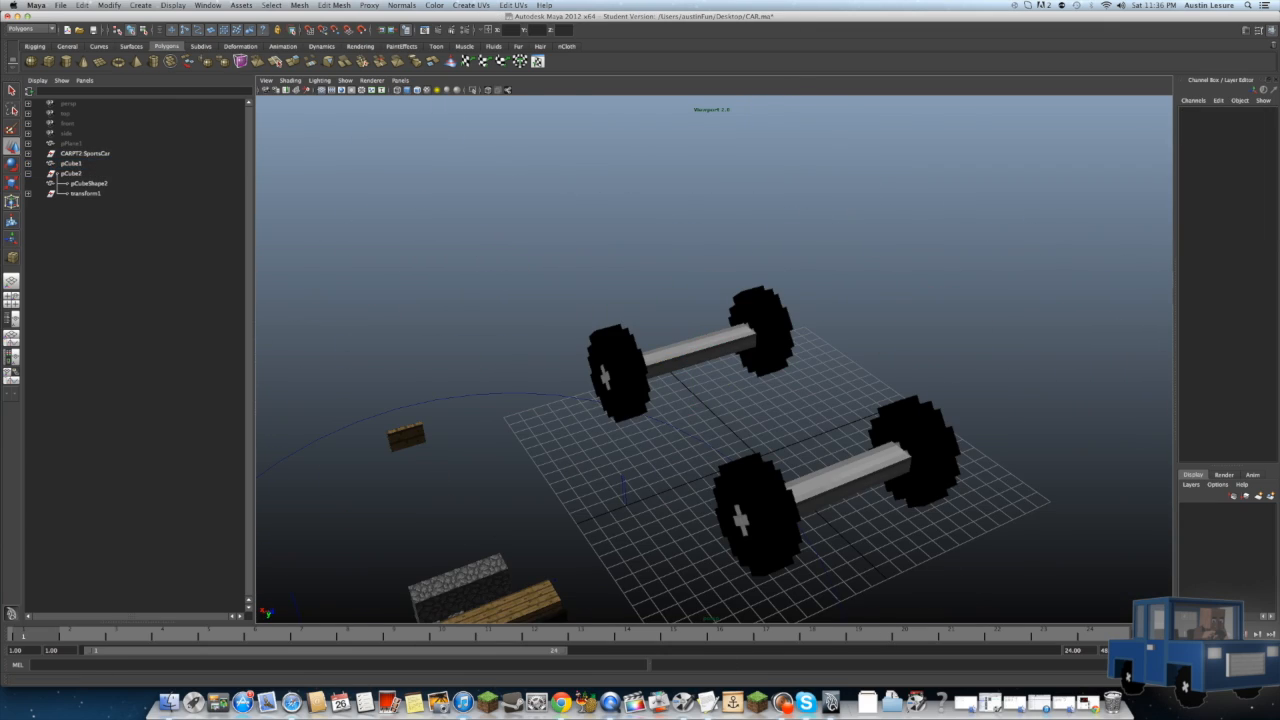
# Step: Expand the CARPT2:SportsCar group in the Outliner, select its child parts and unhide them
pyautogui.click(28, 153)
pyautogui.click(85, 153)
pyautogui.scroll(-6, 135, 355)
pyautogui.keyDown('shift'); pyautogui.click(115, 565); pyautogui.keyUp('shift')
pyautogui.hotkey('shift', 'h')
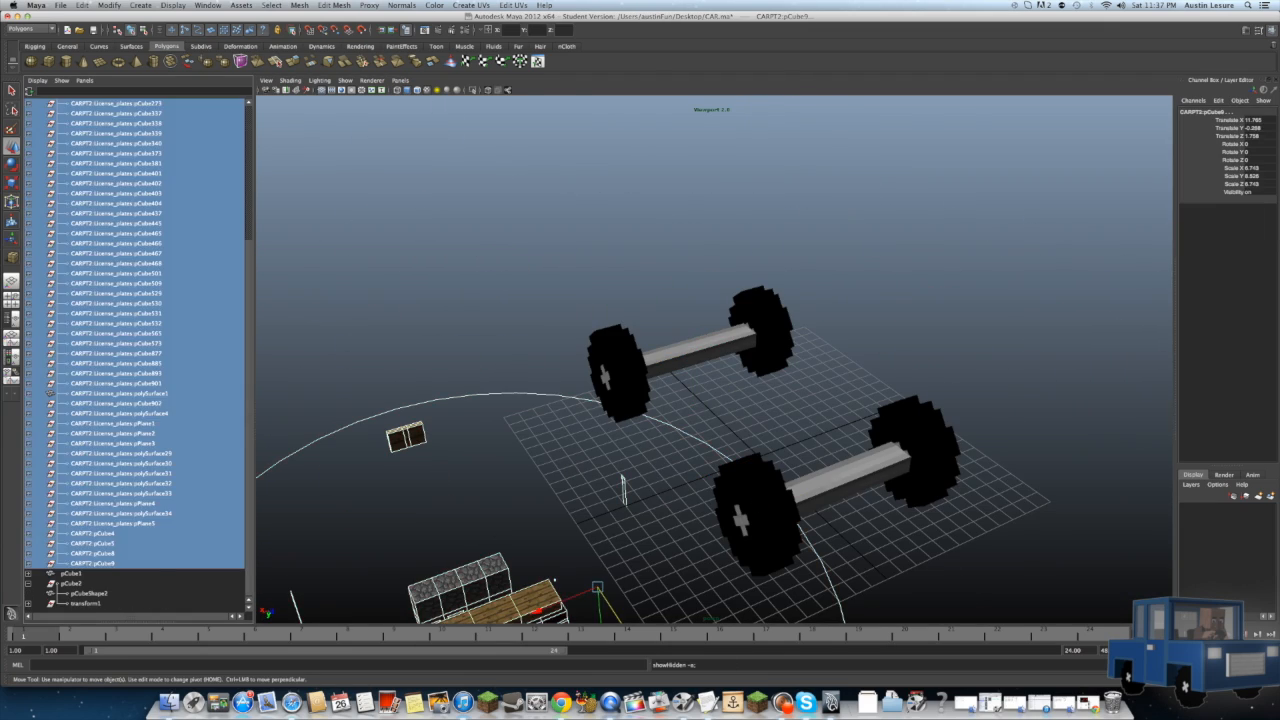
# Step: Show the hidden car body pPlane1 and examine both axle assemblies from underneath
pyautogui.click(119, 393)
pyautogui.scroll(6, 119, 393)
pyautogui.click(28, 163)
pyautogui.click(107, 173)
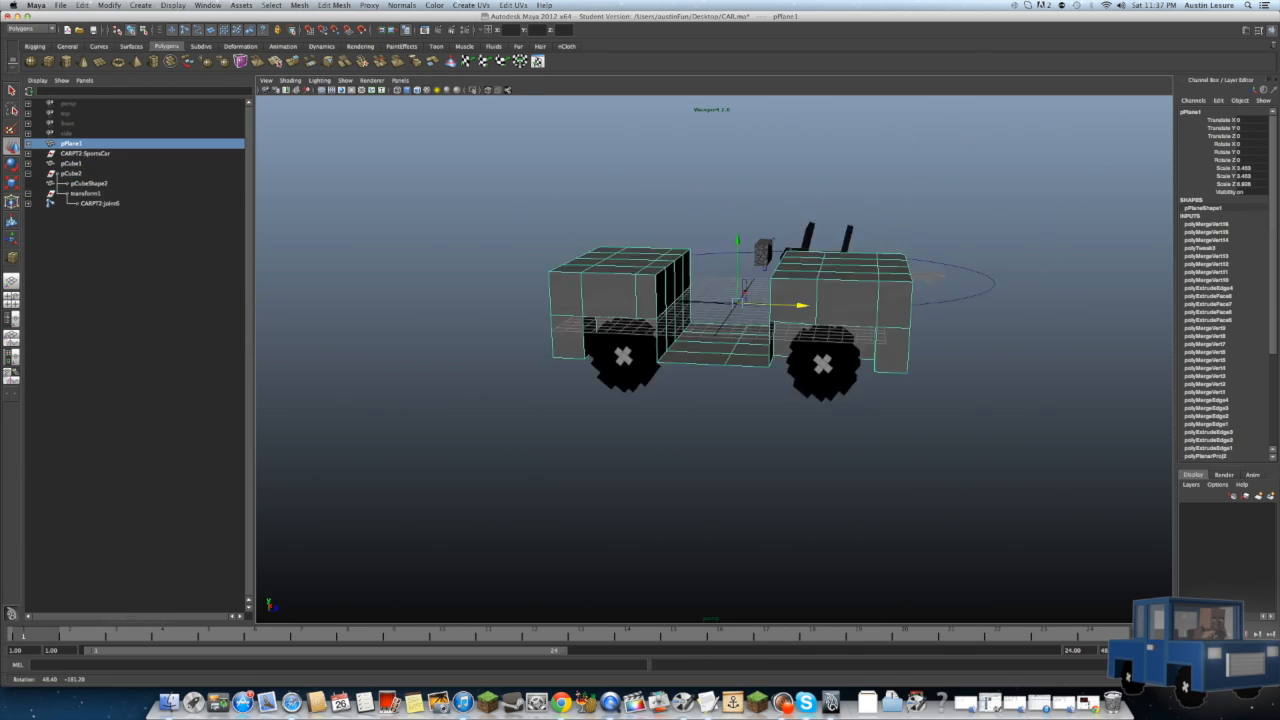
pyautogui.keyDown('alt'); pyautogui.moveTo(640, 350); pyautogui.dragTo(760, 330); pyautogui.keyUp('alt')
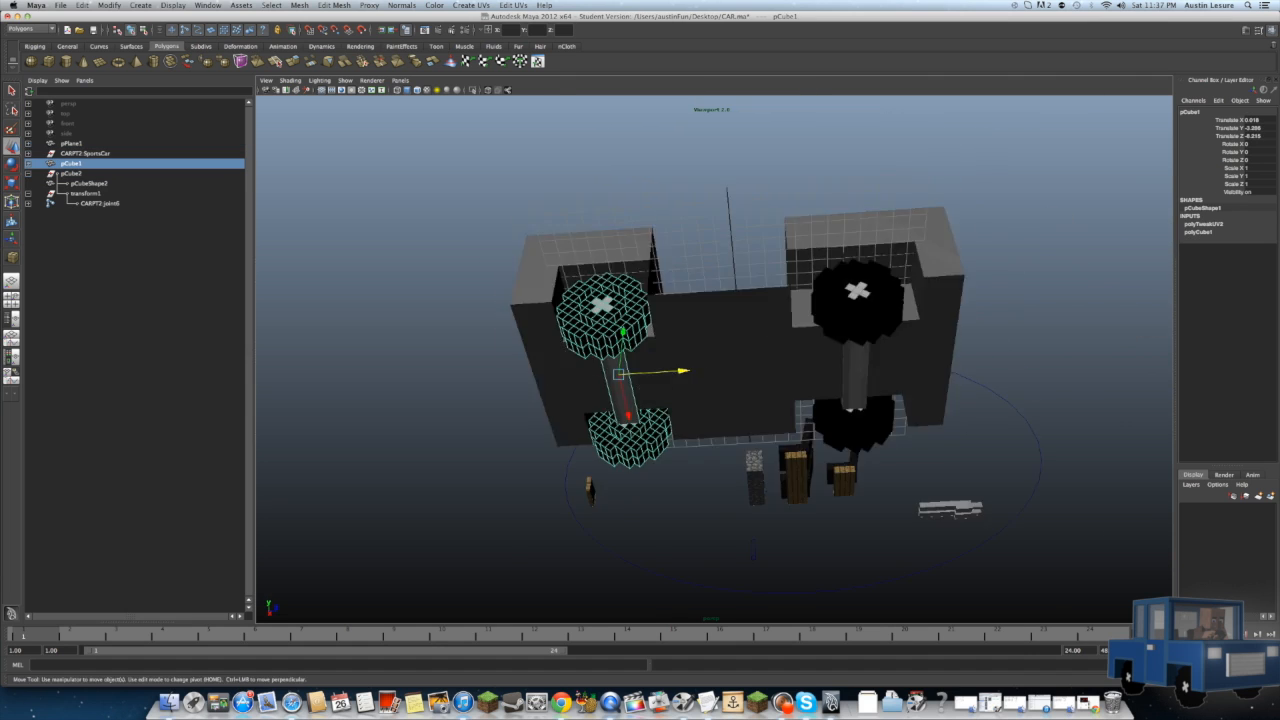
pyautogui.keyDown('alt'); pyautogui.moveTo(715, 350); pyautogui.dragTo(790, 350); pyautogui.keyUp('alt')
pyautogui.scroll(2, 715, 350)
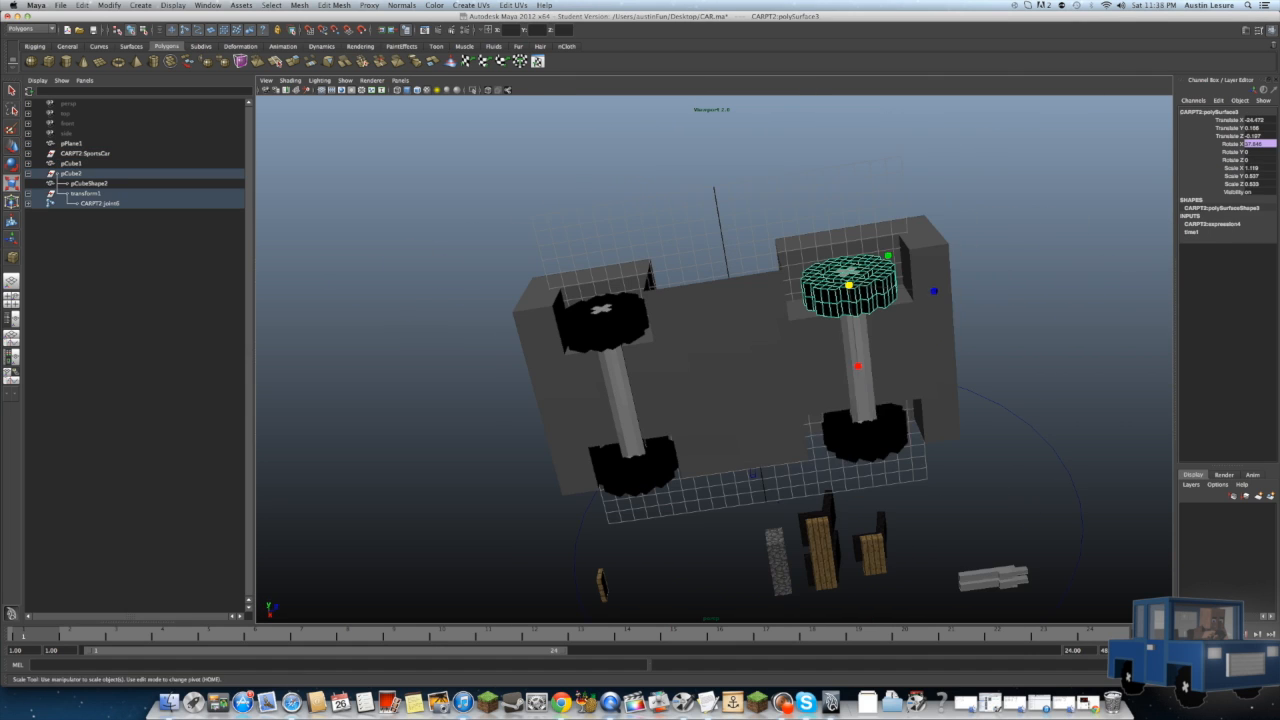
# Step: Open the Expression Editor for pCube2's rotateX, test the rotation of its axle and undo the test
pyautogui.click(208, 5)
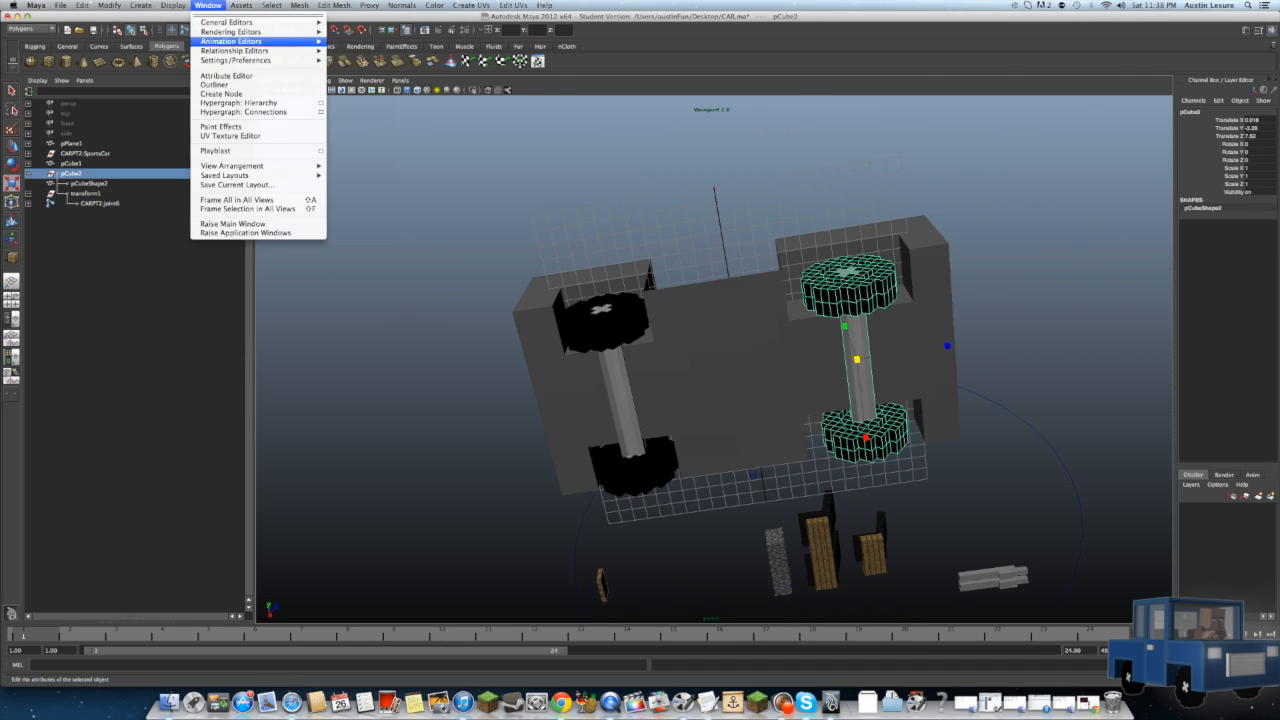
pyautogui.click(380, 100)
pyautogui.moveTo(1023, 214); pyautogui.dragTo(336, 214)
pyautogui.keyDown('alt'); pyautogui.moveTo(900, 420); pyautogui.dragTo(1143, 294); pyautogui.keyUp('alt')
pyautogui.press('e')
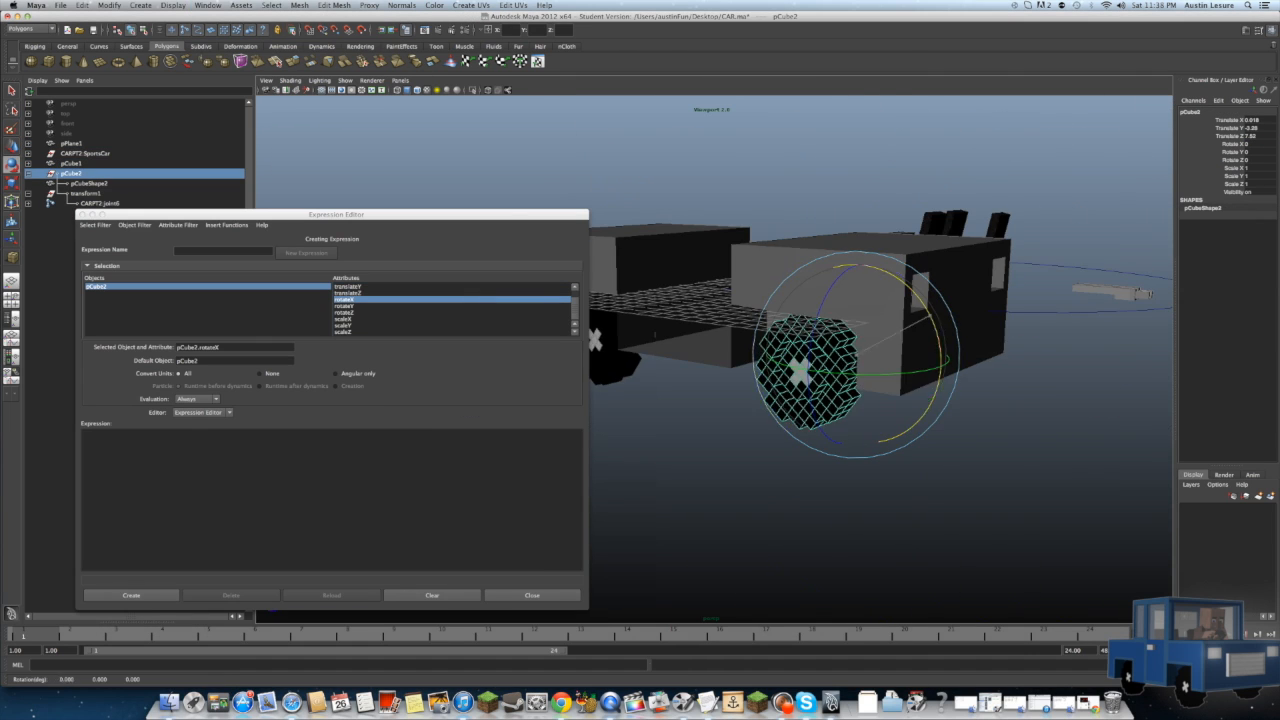
pyautogui.press('super+z')
pyautogui.keyDown('alt'); pyautogui.moveTo(940, 330); pyautogui.dragTo(1000, 345); pyautogui.keyUp('alt')
# Step: Create an expression driving pCube2.rotateX from pCube2.translateZ, following the formula in the TextEdit notes
pyautogui.click(708, 703)
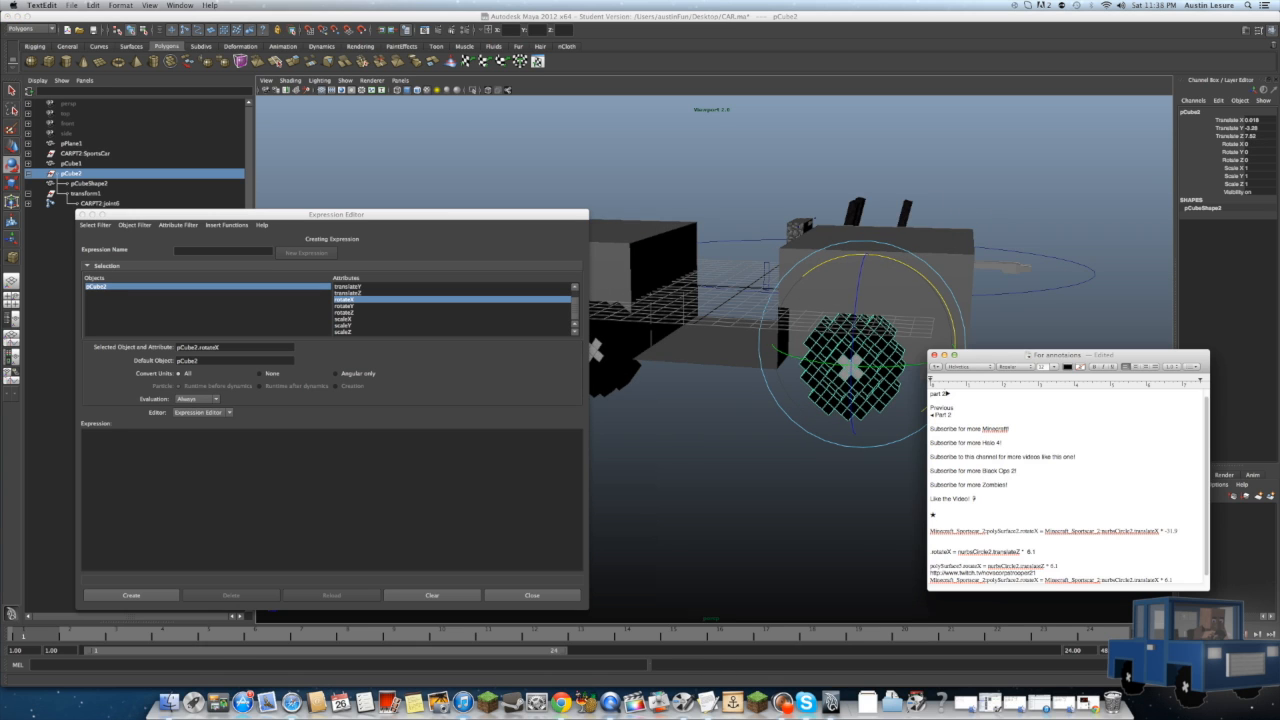
pyautogui.press('super+z')
pyautogui.click(85, 434)
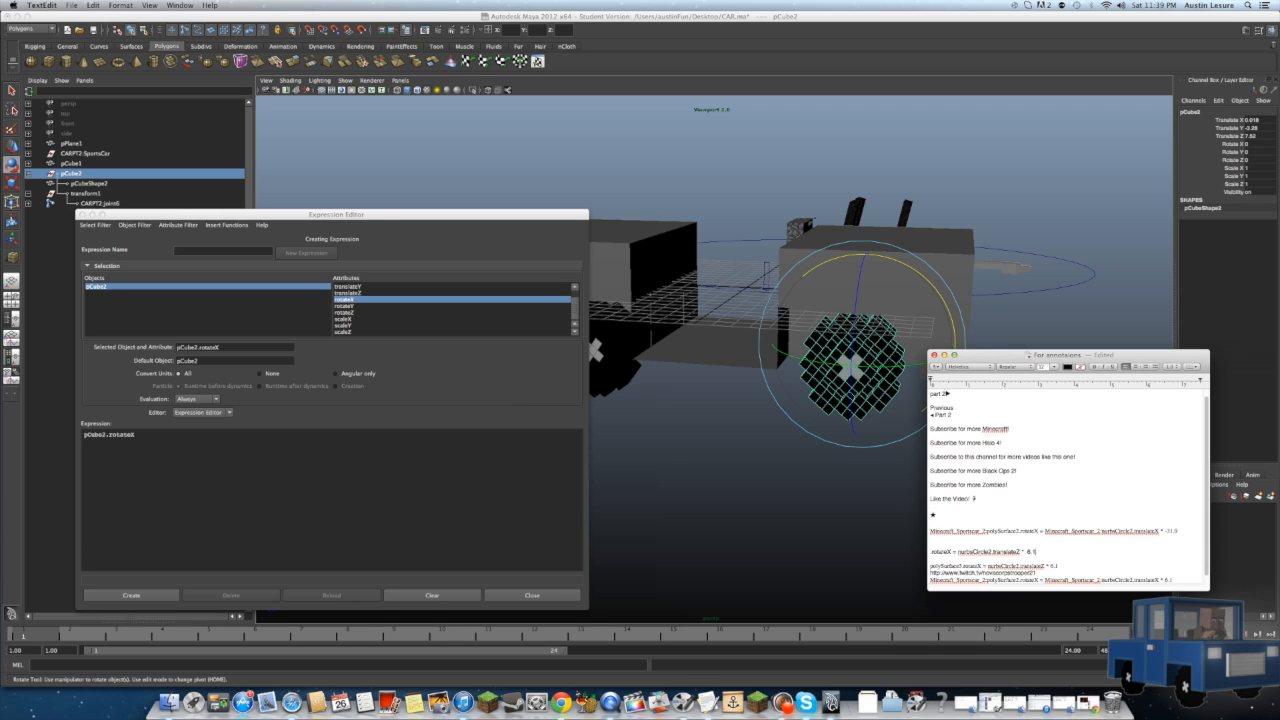
pyautogui.click(136, 434)
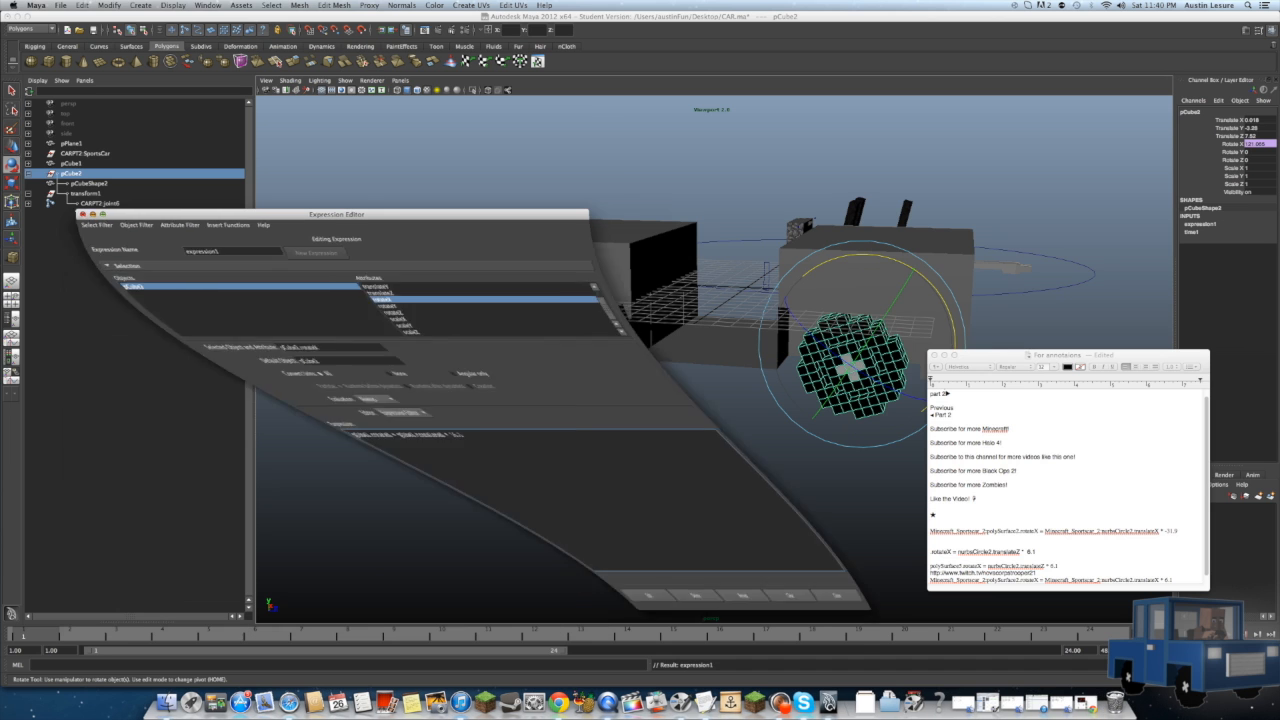
# Step: Open the expression on pCube2's rotateX in the Attribute Editor and examine its formula and the axle
pyautogui.keyDown('alt'); pyautogui.moveTo(714, 400); pyautogui.dragTo(714, 330); pyautogui.keyUp('alt')
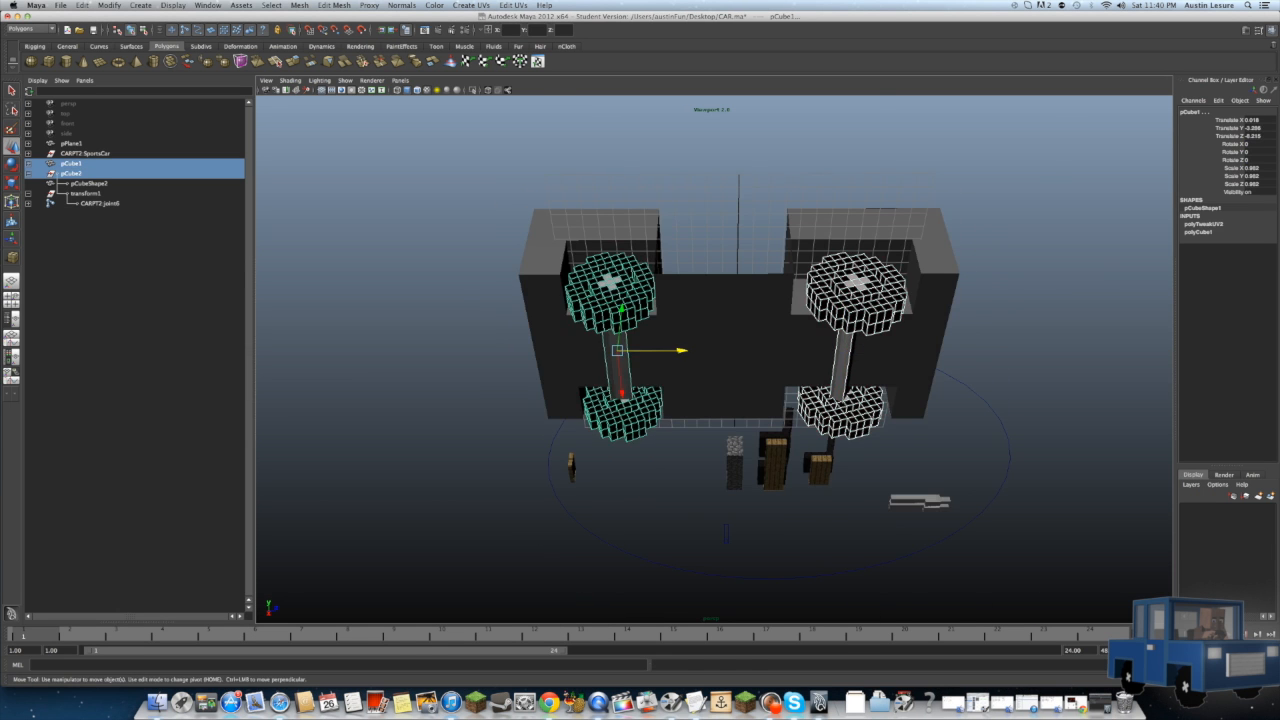
pyautogui.click(71, 173)
pyautogui.moveTo(1230, 141); pyautogui.dragTo(1220, 363, button='right')
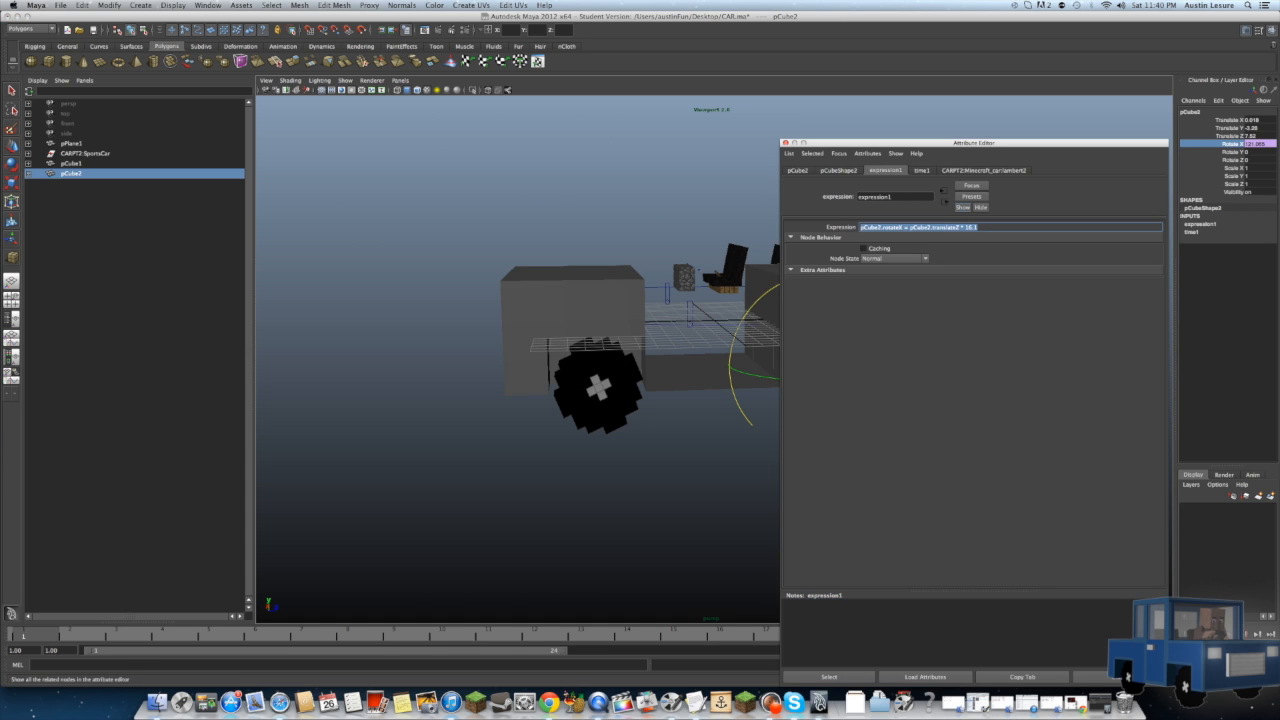
pyautogui.click(208, 5)
pyautogui.click(470, 88)
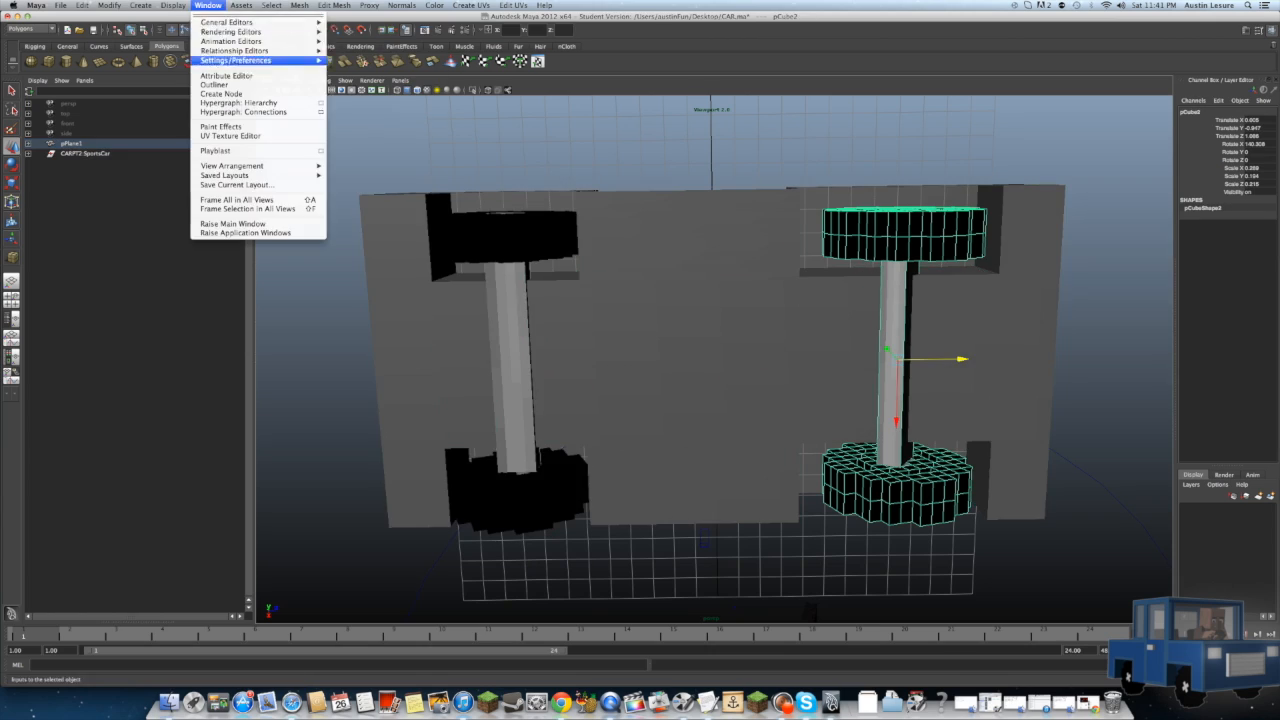
pyautogui.click(470, 88)
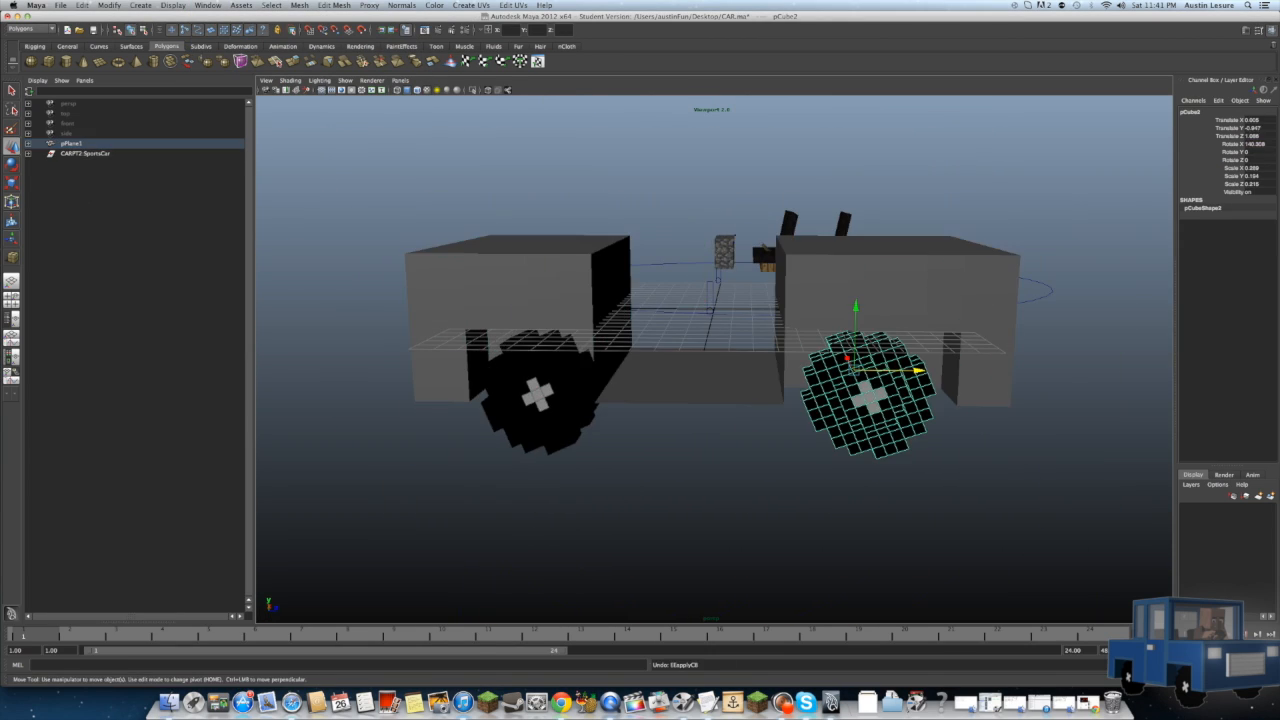
# Step: Create an expression in the Expression Editor that drives the rotateX of the wheel CARPT2:polySurface2
pyautogui.click(207, 5)
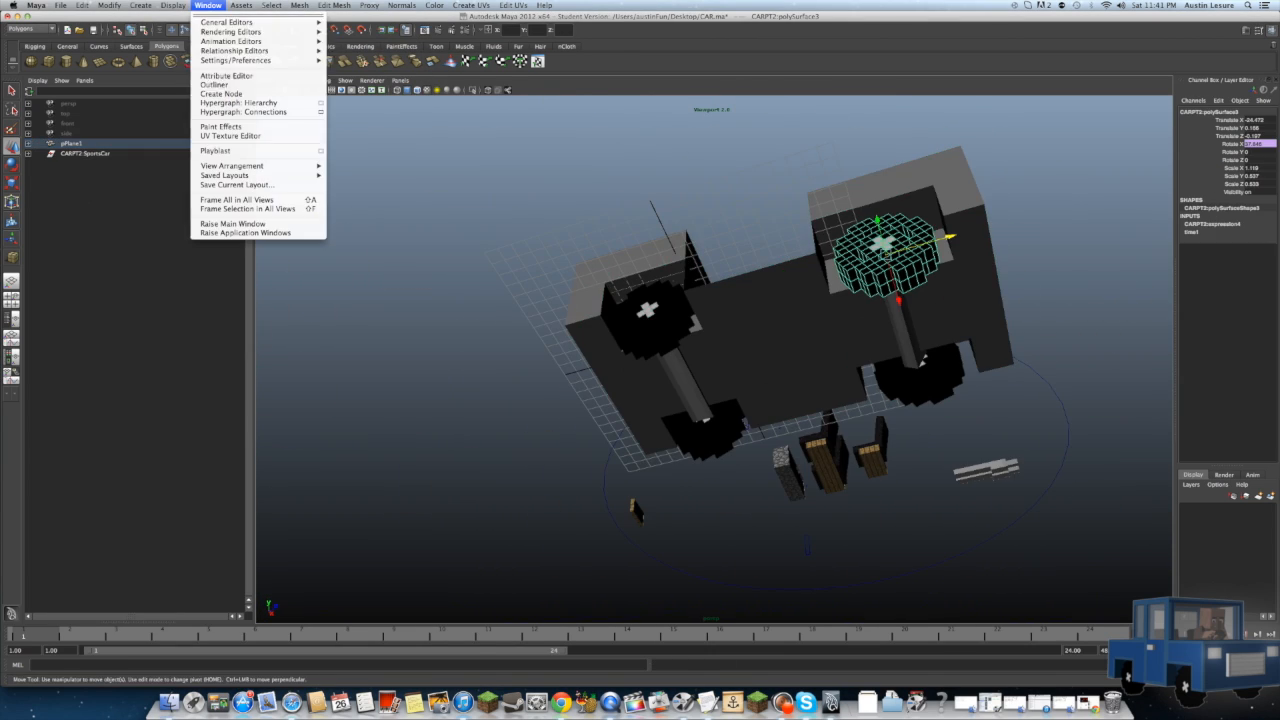
pyautogui.moveTo(230, 41)
pyautogui.click(365, 100)
pyautogui.moveTo(330, 208); pyautogui.dragTo(580, 212)
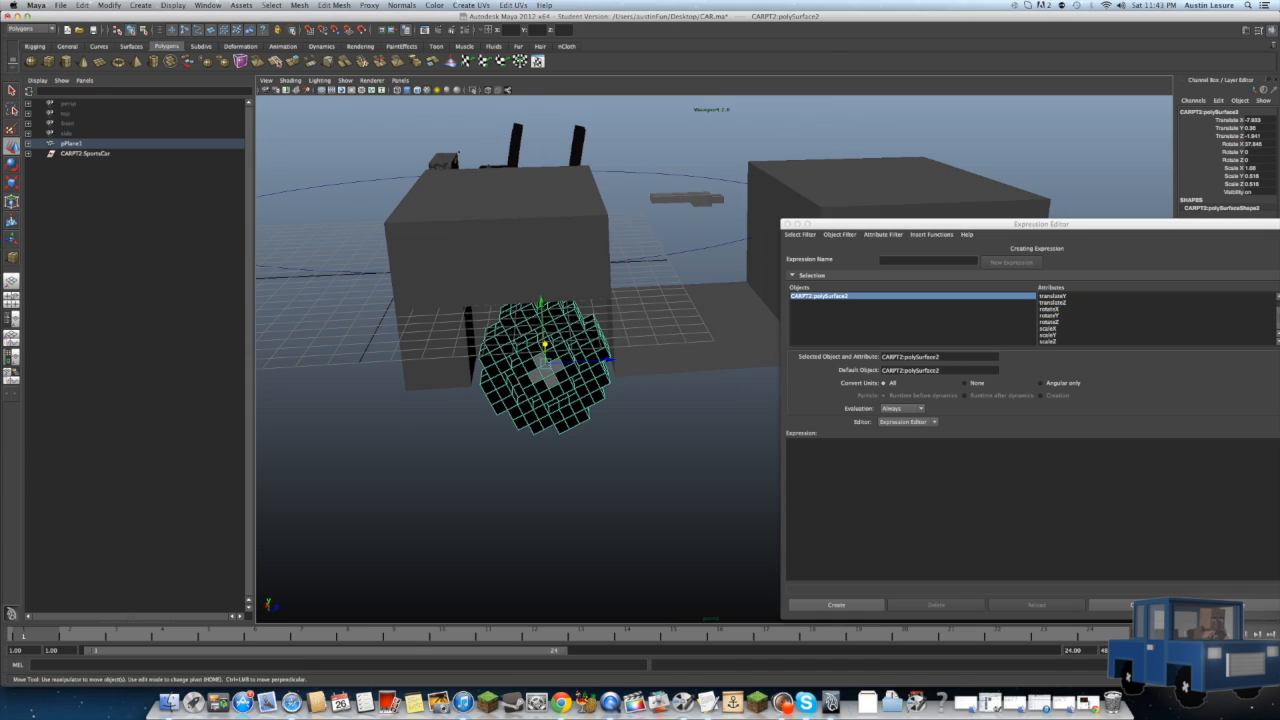
pyautogui.click(1050, 309)
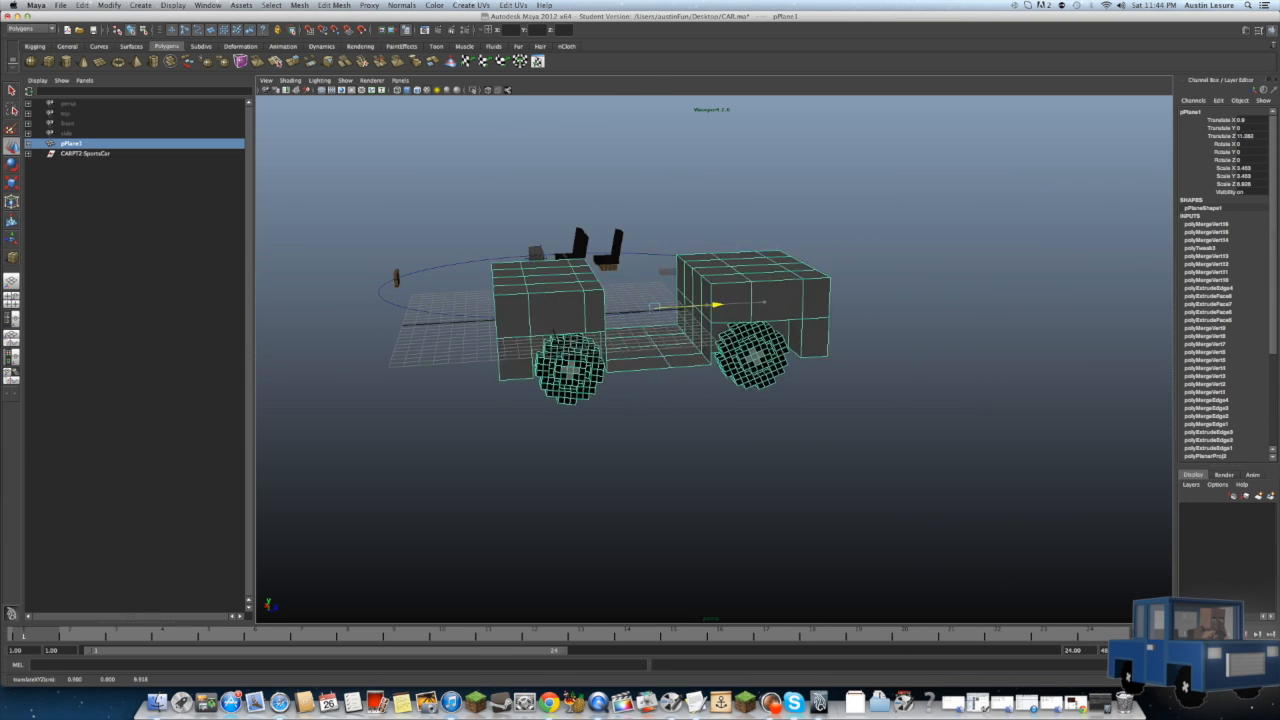
pyautogui.click(700, 330)
# Step: Measure the wheel's diameter with the Distance Tool in the side view, and return to the perspective view
pyautogui.click(140, 5)
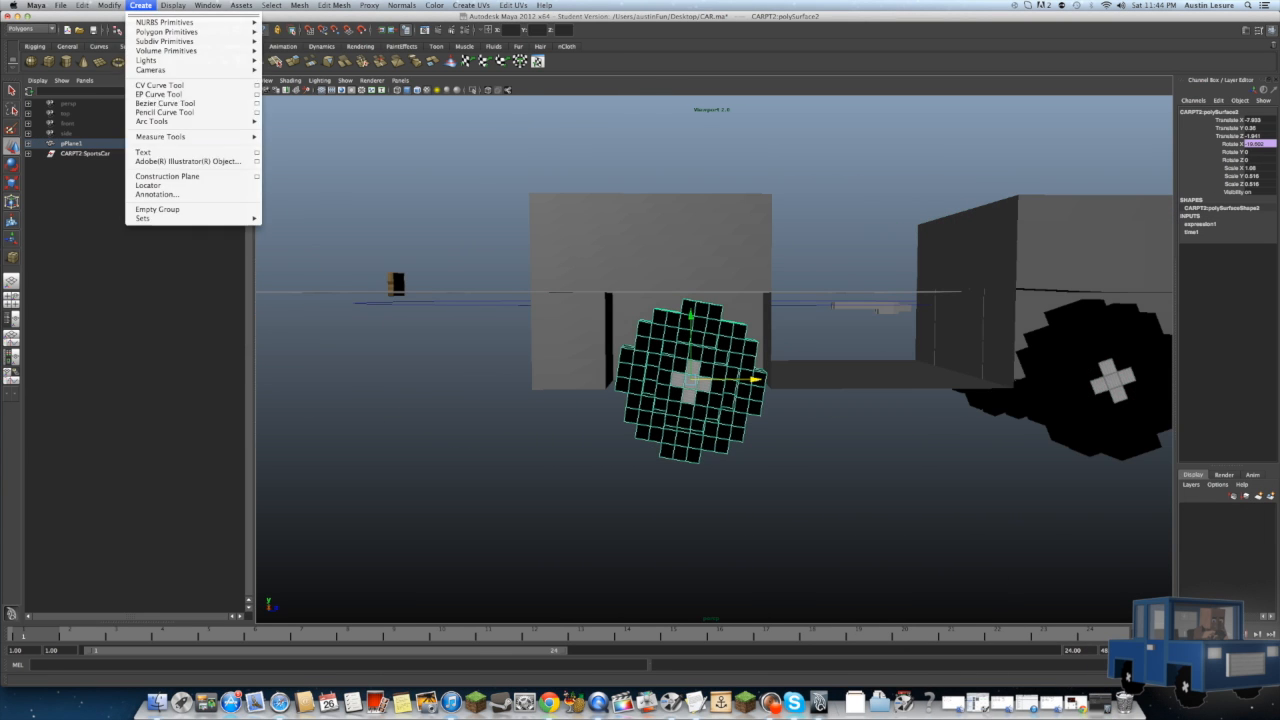
pyautogui.click(295, 142)
pyautogui.press('space')
pyautogui.press('space')
pyautogui.click(566, 217)
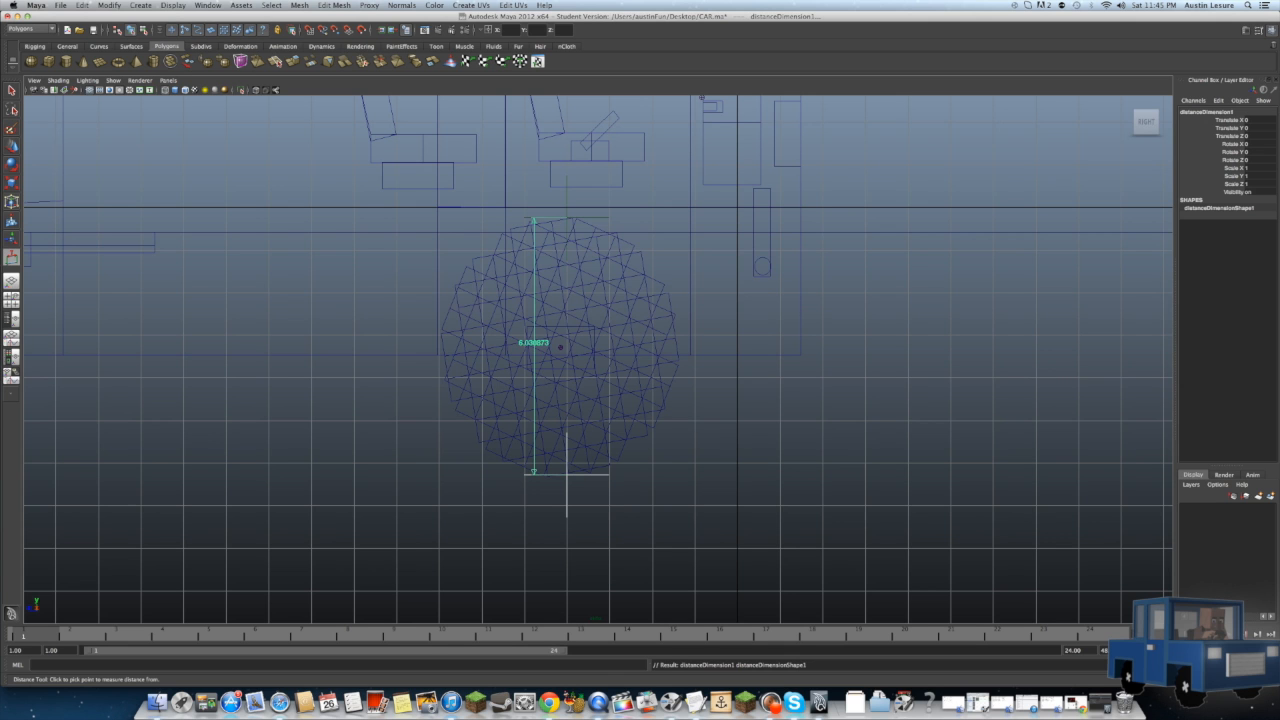
pyautogui.press('space')
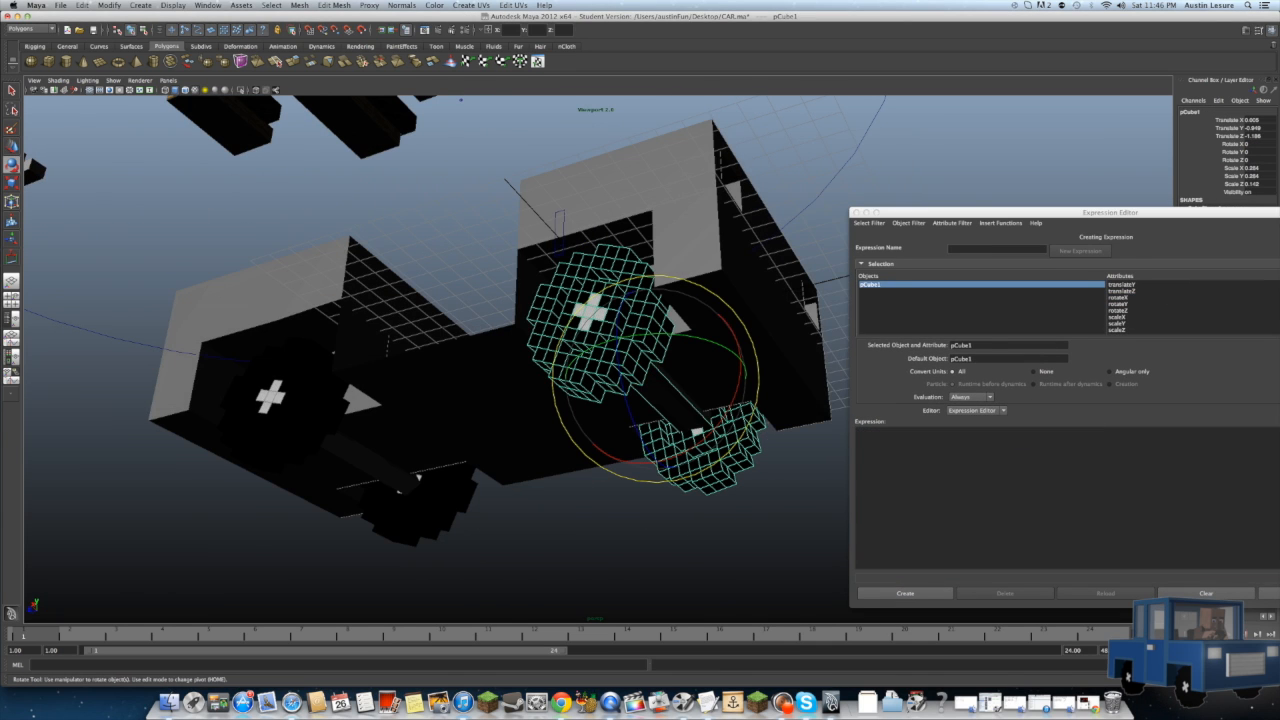
# Step: Create an expression driving pCube1.rotateX from pCube1.translateZ, and check the rotateX of the wheel CARPT2:polySurface2
pyautogui.click(1118, 297)
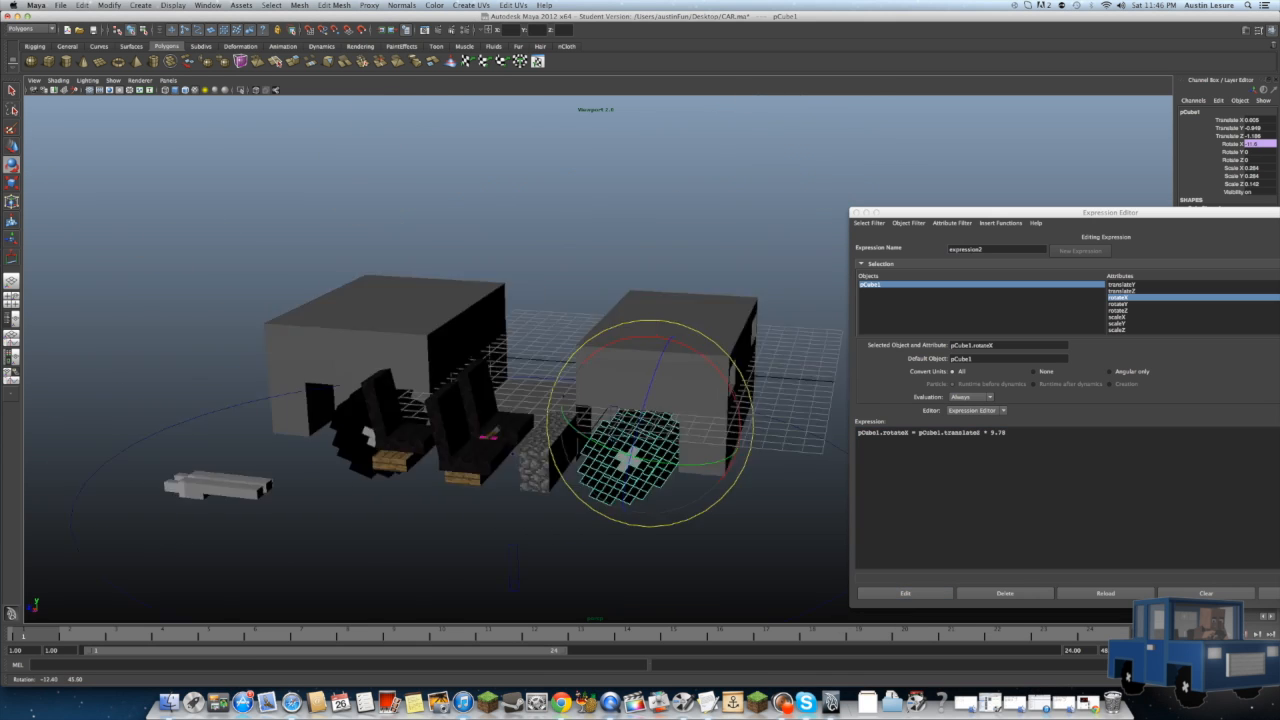
pyautogui.press('w')
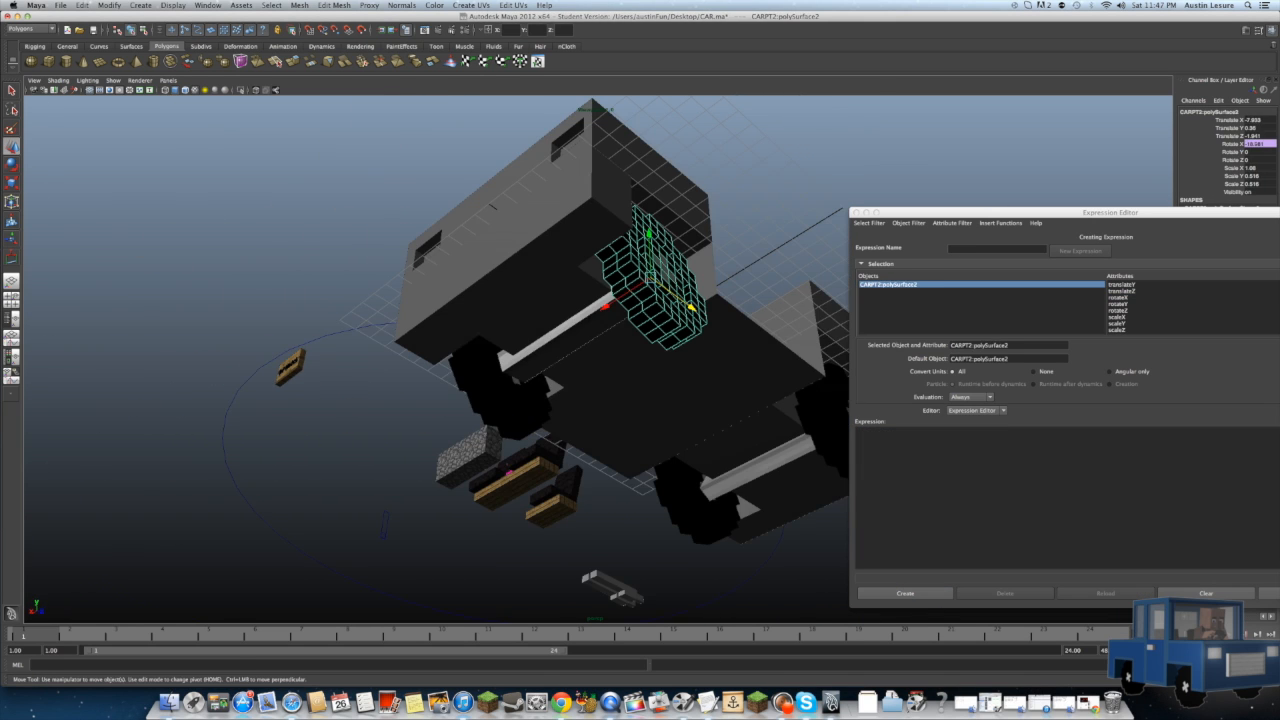
pyautogui.press('Up')
pyautogui.click(1118, 297)
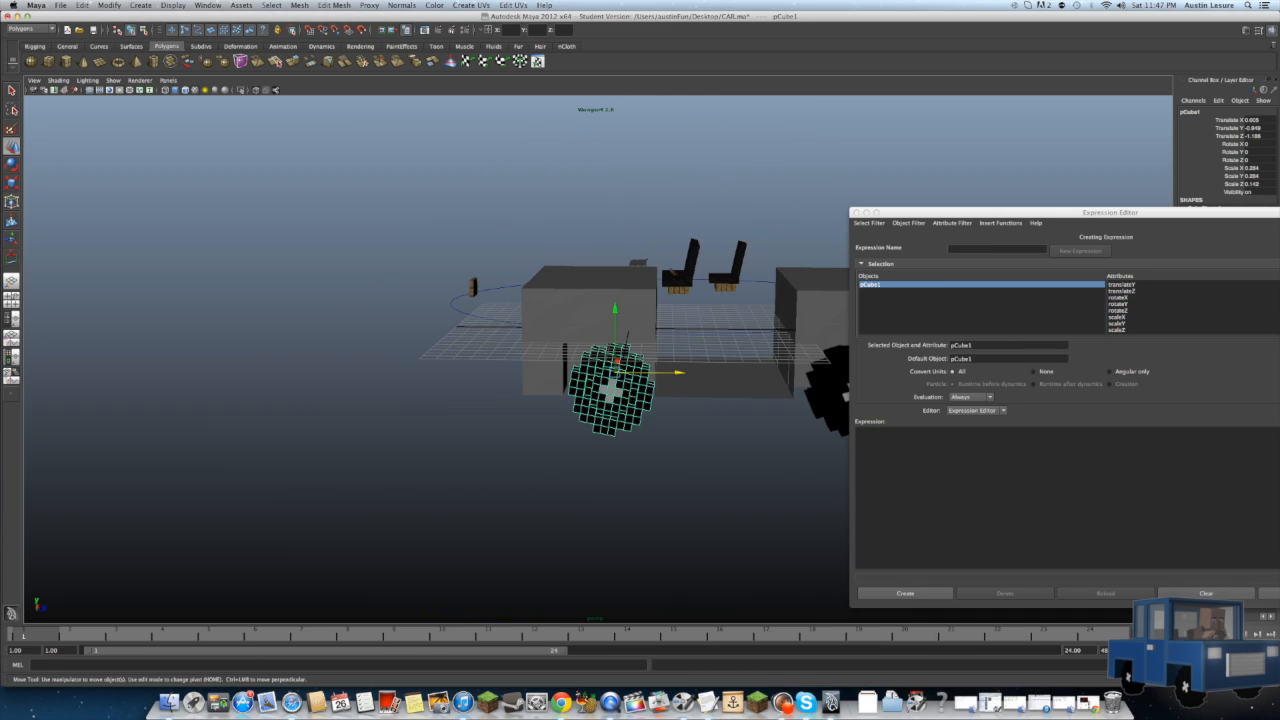
# Step: Select the wheel CARPT2:polySurface5 and examine the wheels against the body from the side
pyautogui.keyDown('alt'); pyautogui.moveTo(628, 335); pyautogui.dragTo(600, 360); pyautogui.keyUp('alt')
pyautogui.click(586, 369)
pyautogui.keyDown('alt'); pyautogui.moveTo(586, 369); pyautogui.dragTo(690, 369, button='right'); pyautogui.keyUp('alt')
pyautogui.keyDown('alt'); pyautogui.moveTo(514, 394); pyautogui.dragTo(574, 377); pyautogui.keyUp('alt')
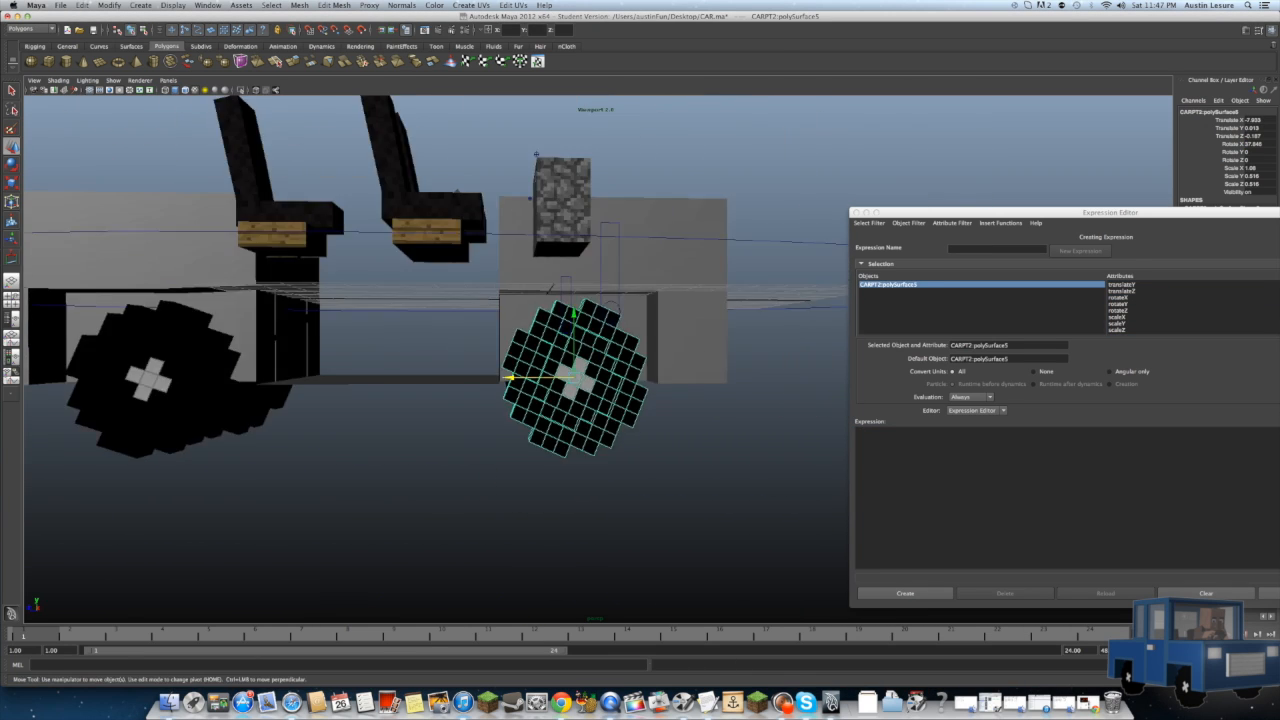
pyautogui.keyDown('alt'); pyautogui.moveTo(549, 289); pyautogui.dragTo(800, 380); pyautogui.keyUp('alt')
pyautogui.keyDown('alt'); pyautogui.moveTo(620, 370); pyautogui.dragTo(500, 370, button='right'); pyautogui.keyUp('alt')
# Step: Move the loose car parts, including the grey part CARPT2:polySurface6, away from the body
pyautogui.click(420, 330)
pyautogui.keyDown('alt'); pyautogui.moveTo(420, 330); pyautogui.dragTo(720, 560); pyautogui.keyUp('alt')
pyautogui.moveTo(606, 375); pyautogui.dragTo(741, 489)
pyautogui.click(790, 470)
pyautogui.moveTo(785, 445); pyautogui.dragTo(760, 420)
pyautogui.moveTo(570, 330); pyautogui.dragTo(760, 440)
pyautogui.keyDown('alt'); pyautogui.moveTo(700, 470); pyautogui.dragTo(760, 340); pyautogui.keyUp('alt')
pyautogui.click(789, 343)
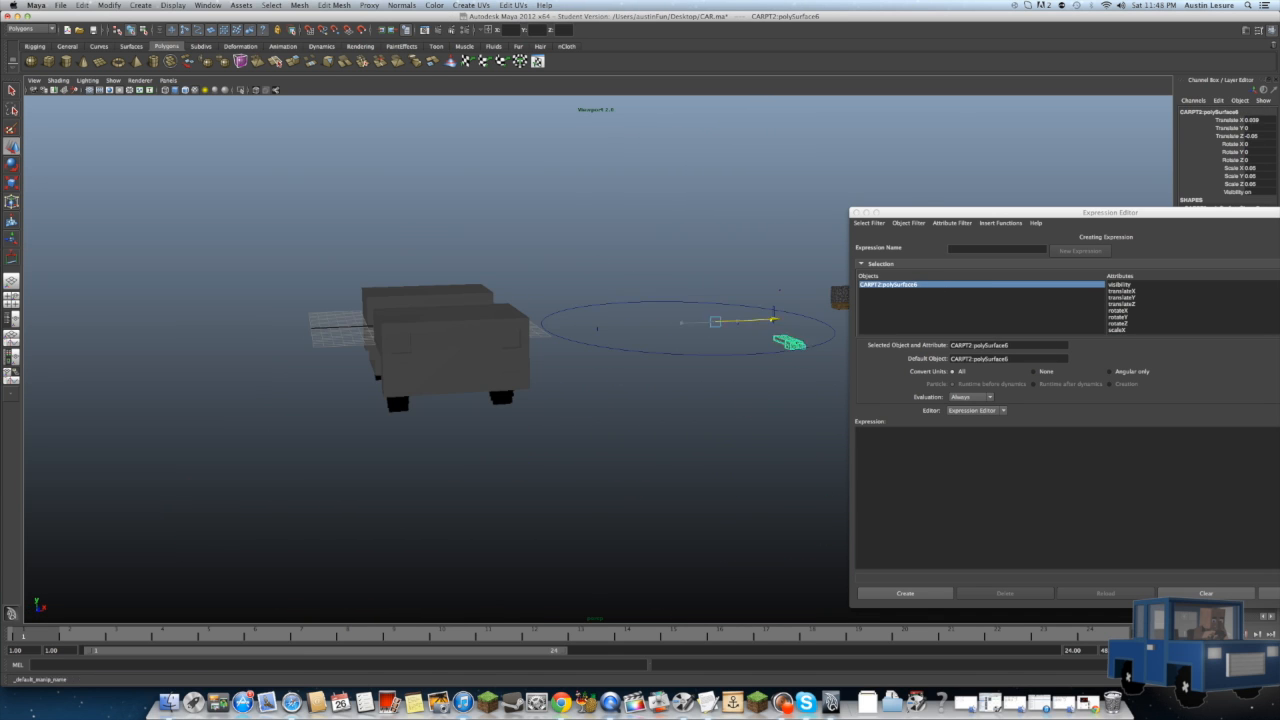
# Step: Select several separate parts of the car together
pyautogui.keyDown('alt'); pyautogui.moveTo(600, 420); pyautogui.dragTo(630, 390); pyautogui.keyUp('alt')
pyautogui.click(657, 330)
pyautogui.keyDown('shift'); pyautogui.click(508, 337); pyautogui.keyUp('shift')
pyautogui.keyDown('shift'); pyautogui.click(488, 260); pyautogui.keyUp('shift')
pyautogui.keyDown('shift'); pyautogui.click(644, 250); pyautogui.keyUp('shift')
pyautogui.keyDown('shift'); pyautogui.click(806, 220); pyautogui.keyUp('shift')
# Step: Select the wheel CARPT2:polySurface2 and bring up its rotateX expression based on its translateZ in the Expression Editor
pyautogui.click(785, 337)
pyautogui.click(457, 400)
pyautogui.click(700, 360)
pyautogui.click(487, 420)
pyautogui.click(1008, 345)
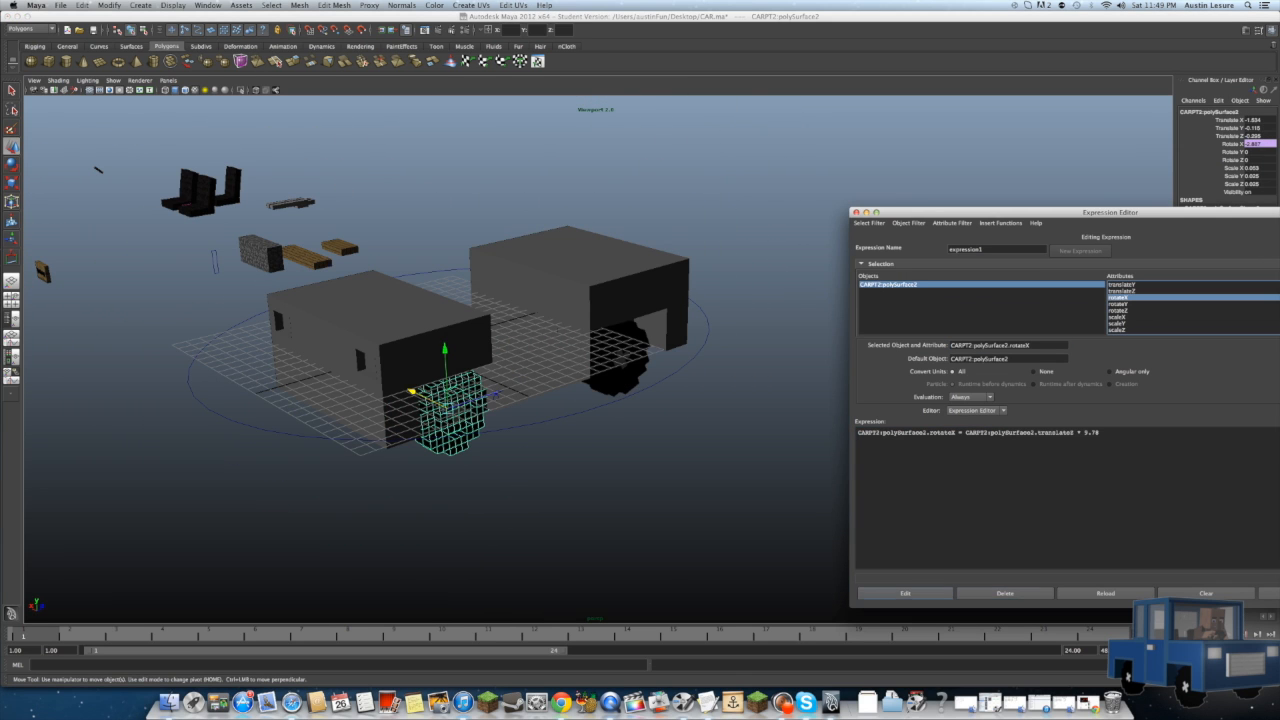
# Step: Replace CARPT2:polySurface2 with CARPT2:nurbsCircle2 as the translateZ driver in the wheel's rotateX expression
pyautogui.click(430, 330)
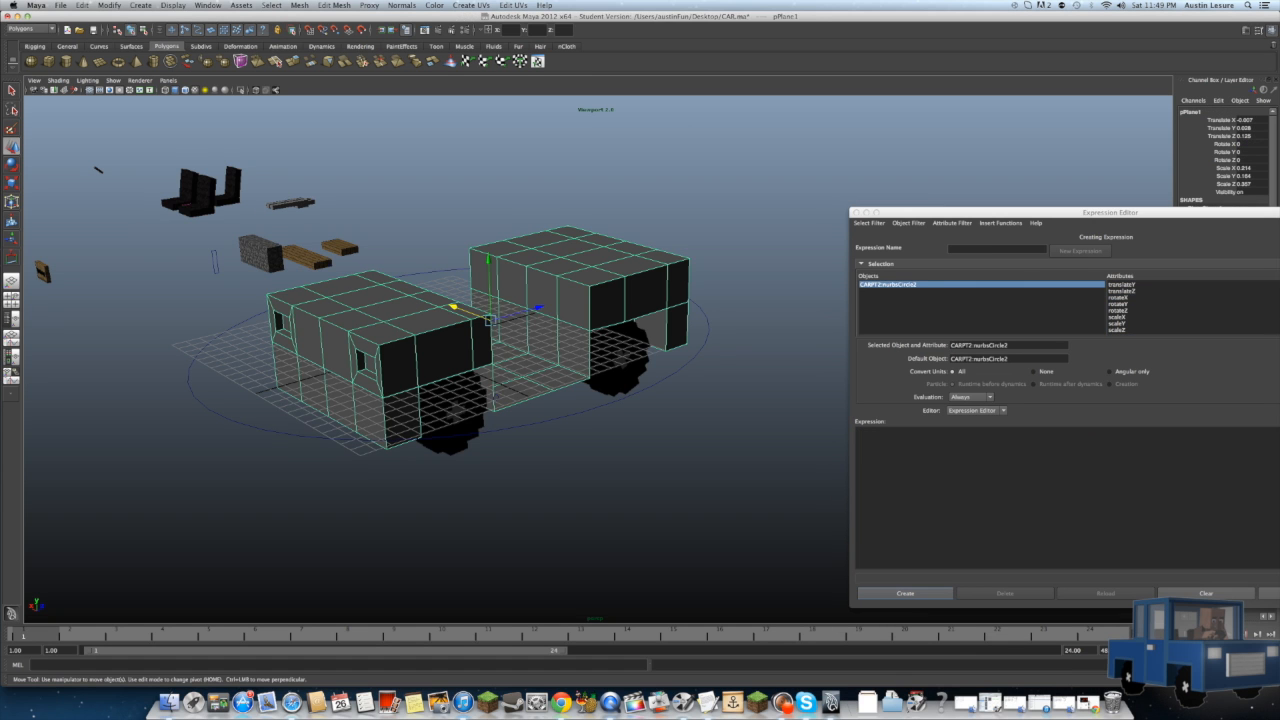
pyautogui.click(700, 355)
pyautogui.moveTo(1010, 345); pyautogui.dragTo(950, 345)
pyautogui.click(450, 420)
pyautogui.click(1118, 297)
pyautogui.moveTo(1099, 433); pyautogui.dragTo(1034, 433)
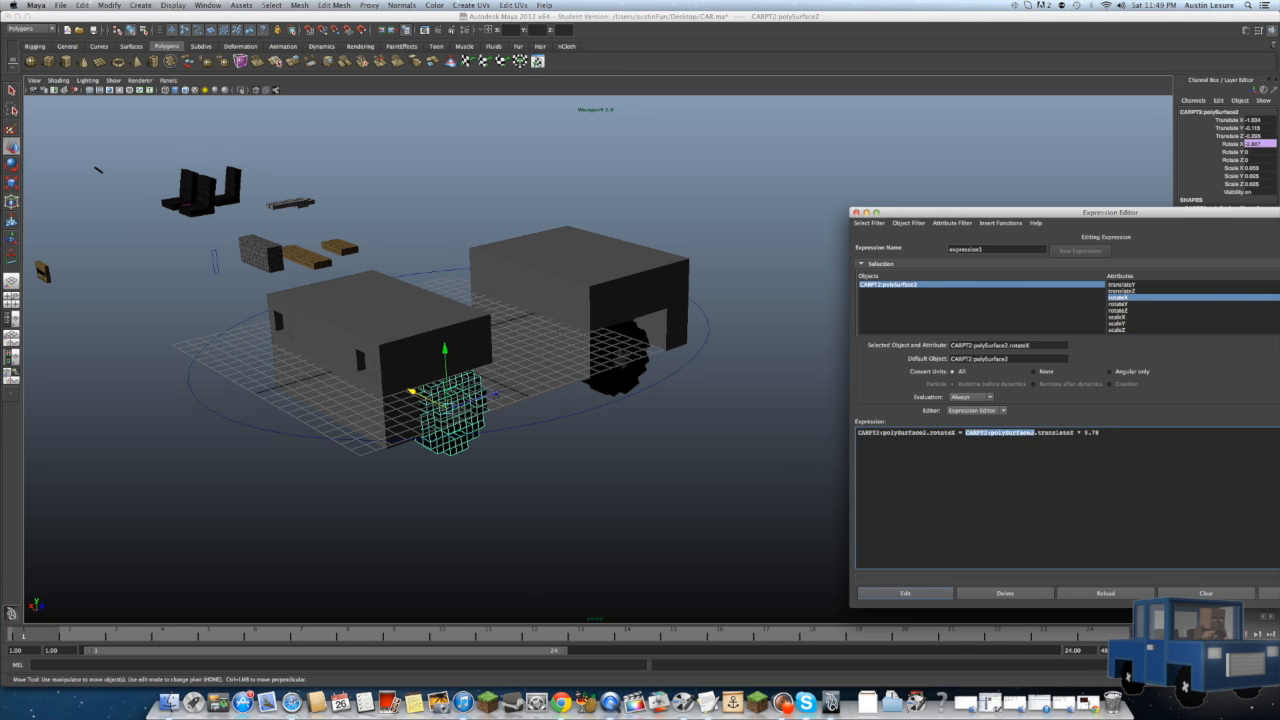
# Step: Move the control circle around the car to test how the wheel CARPT2:polySurface2 rotates
pyautogui.click(700, 355)
pyautogui.keyDown('alt'); pyautogui.moveTo(620, 400); pyautogui.dragTo(570, 440); pyautogui.keyUp('alt')
pyautogui.moveTo(491, 334)
pyautogui.mouseDown()
pyautogui.moveTo(531, 326)
pyautogui.moveTo(470, 343)
pyautogui.mouseUp()
# Step: Copy the wheel's rotateX expression and create it for CARPT2:polySurface3, driven by CARPT2:nurbsCircle2.translateZ * 9.78
pyautogui.click(390, 450)
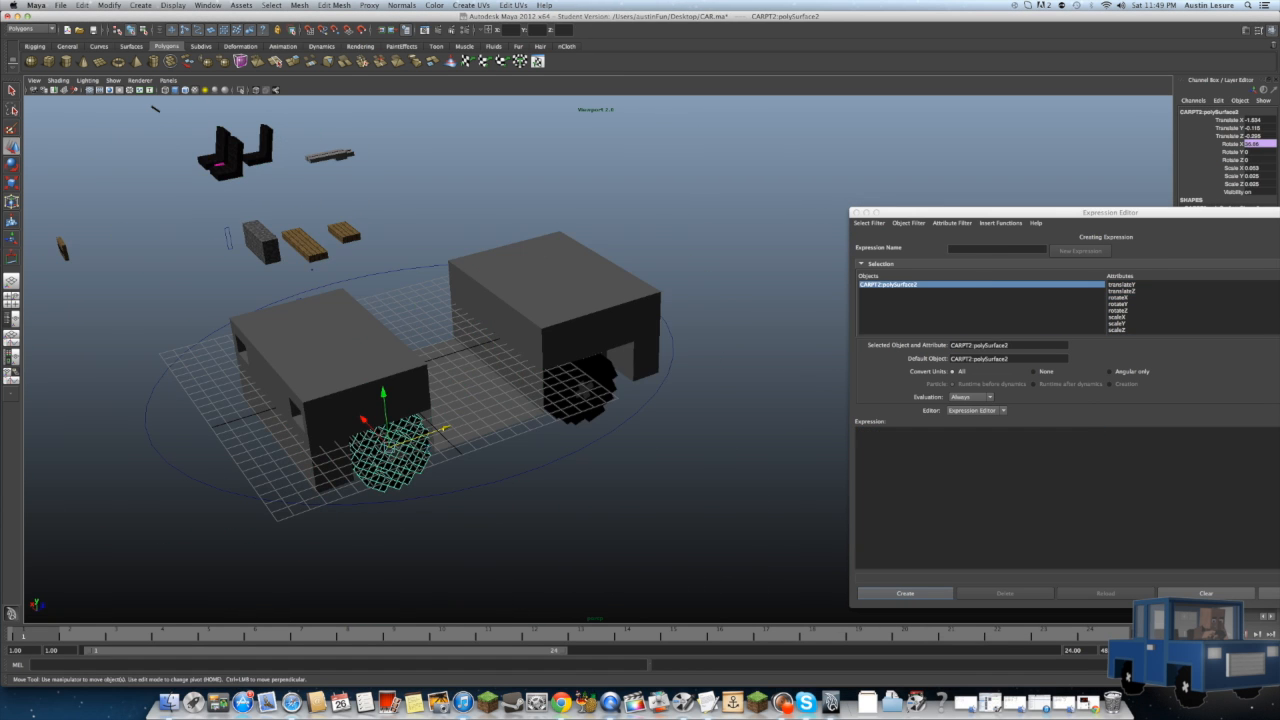
pyautogui.click(1118, 297)
pyautogui.moveTo(1099, 433); pyautogui.dragTo(858, 433)
pyautogui.keyDown('alt'); pyautogui.moveTo(560, 450); pyautogui.dragTo(600, 370); pyautogui.keyUp('alt')
pyautogui.click(700, 375)
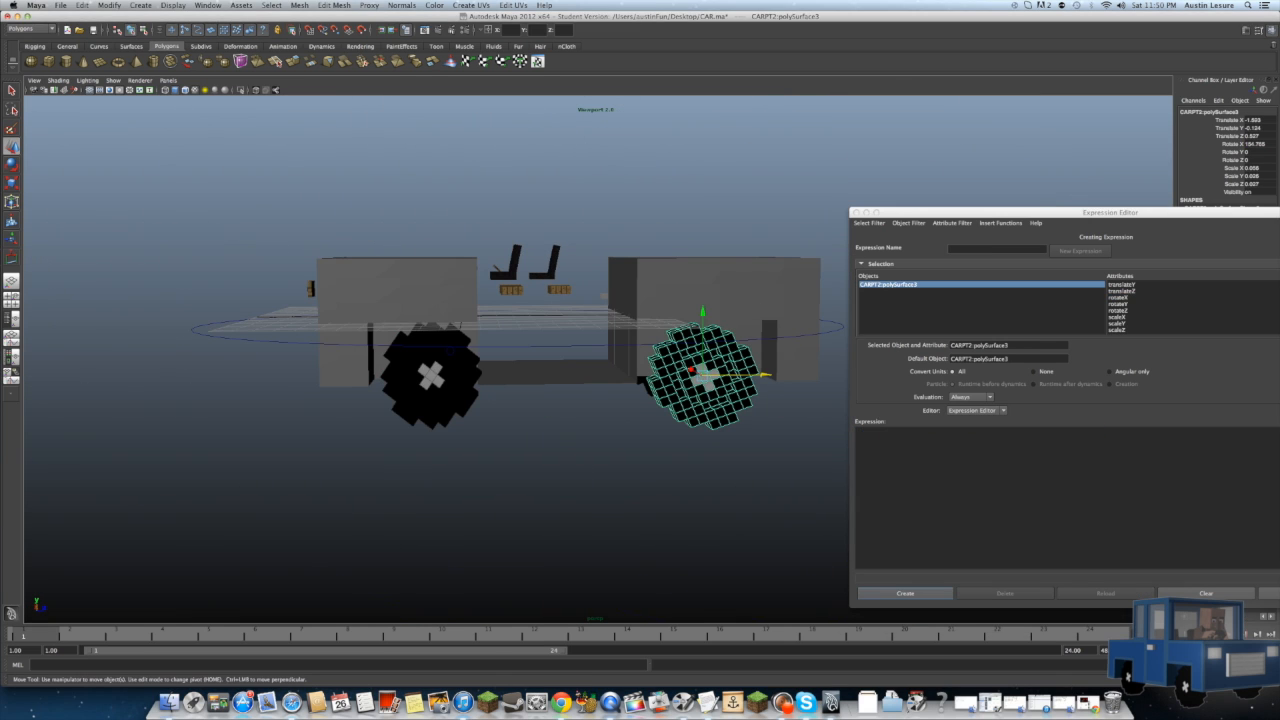
pyautogui.click(1118, 297)
pyautogui.click(990, 440)
pyautogui.write('CARPT2:polySurface2.rotateX = CARPT2:nurbsCircle2.translateZ * 9.78')
pyautogui.click(905, 593)
# Step: Select the wheel CARPT2:polySurface4 and enter a rotateX expression driven by CARPT2:nurbsCircle2.translateZ * 9.78
pyautogui.keyDown('alt'); pyautogui.moveTo(600, 450); pyautogui.dragTo(700, 440); pyautogui.keyUp('alt')
pyautogui.press('r')
pyautogui.click(590, 460)
pyautogui.click(620, 410)
pyautogui.keyDown('alt'); pyautogui.moveTo(620, 430); pyautogui.dragTo(550, 433); pyautogui.keyUp('alt')
pyautogui.click(1118, 297)
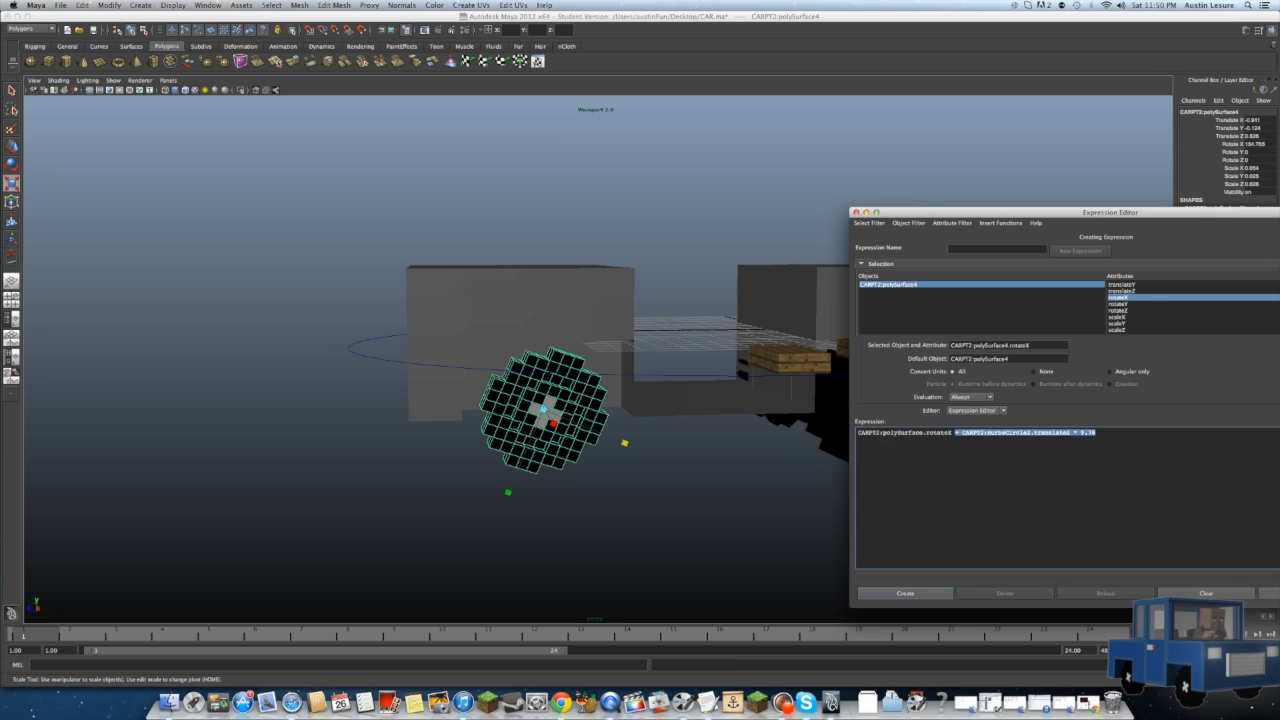
# Step: Delete the car's other wheels, keeping CARPT2:polySurface2 with its working expression
pyautogui.moveTo(560, 450)
pyautogui.keyDown('alt'); pyautogui.mouseDown()
pyautogui.moveTo(590, 440)
pyautogui.moveTo(680, 330)
pyautogui.mouseUp(); pyautogui.keyUp('alt')
pyautogui.click(565, 362)
pyautogui.press('4')
pyautogui.click(590, 232)
pyautogui.moveTo(700, 240)
pyautogui.keyDown('alt'); pyautogui.mouseDown()
pyautogui.moveTo(676, 312)
pyautogui.moveTo(750, 300)
pyautogui.moveTo(715, 310)
pyautogui.mouseUp(); pyautogui.keyUp('alt')
pyautogui.click(603, 457)
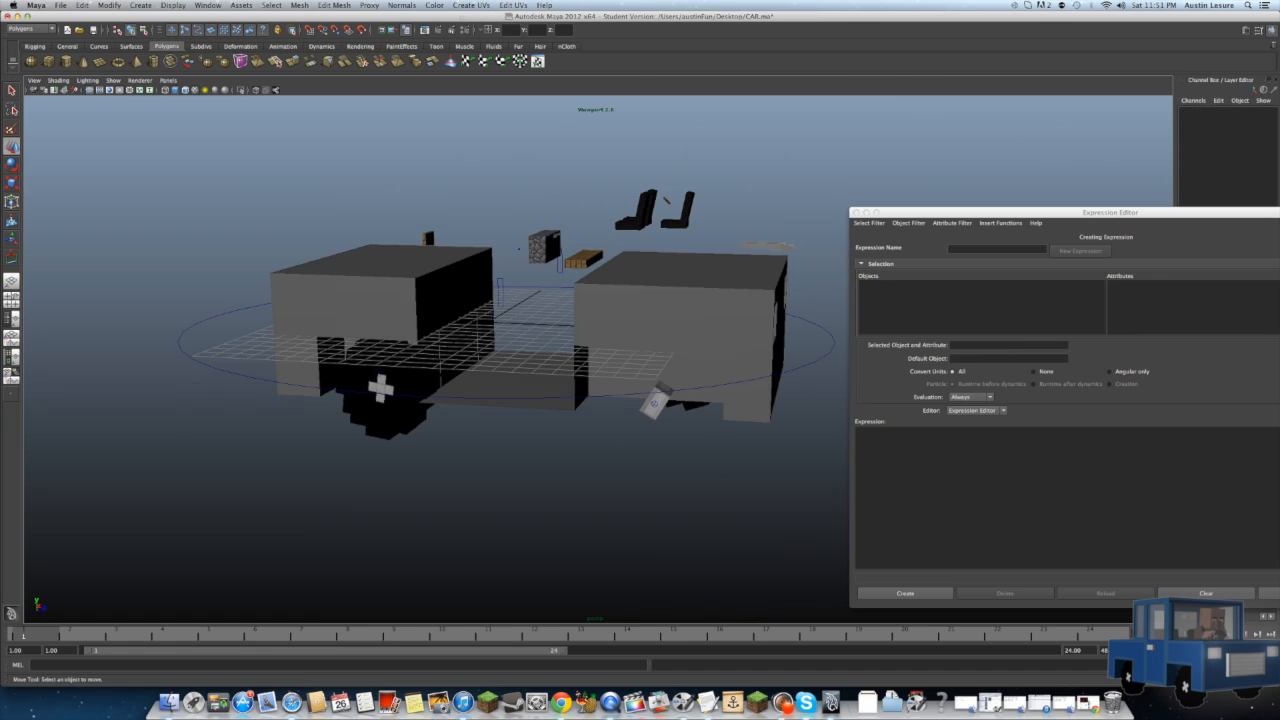
# Step: Duplicate the wheel CARPT2:polySurface2 and move the copy along the body to the other axle on the same side
pyautogui.click(384, 390)
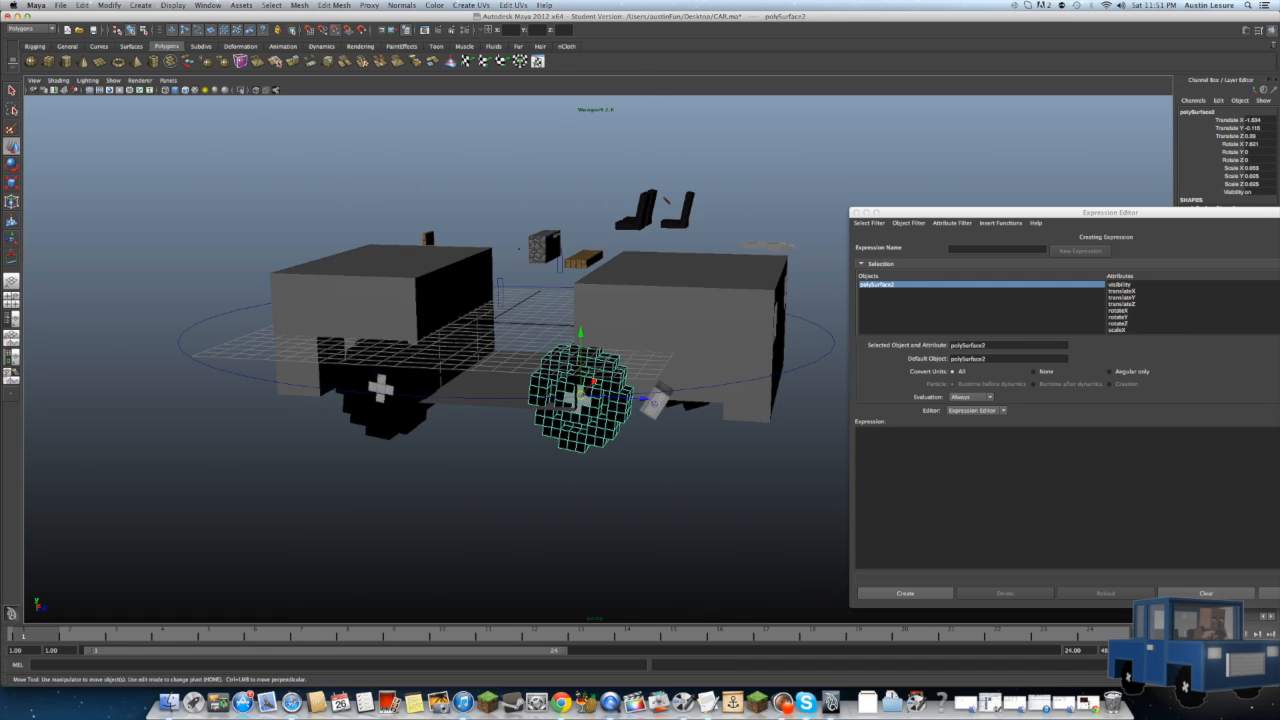
pyautogui.keyDown('alt'); pyautogui.moveTo(600, 420); pyautogui.dragTo(657, 418); pyautogui.keyUp('alt')
pyautogui.keyDown('alt'); pyautogui.moveTo(600, 390); pyautogui.dragTo(590, 350); pyautogui.keyUp('alt')
pyautogui.moveTo(628, 360); pyautogui.dragTo(700, 420)
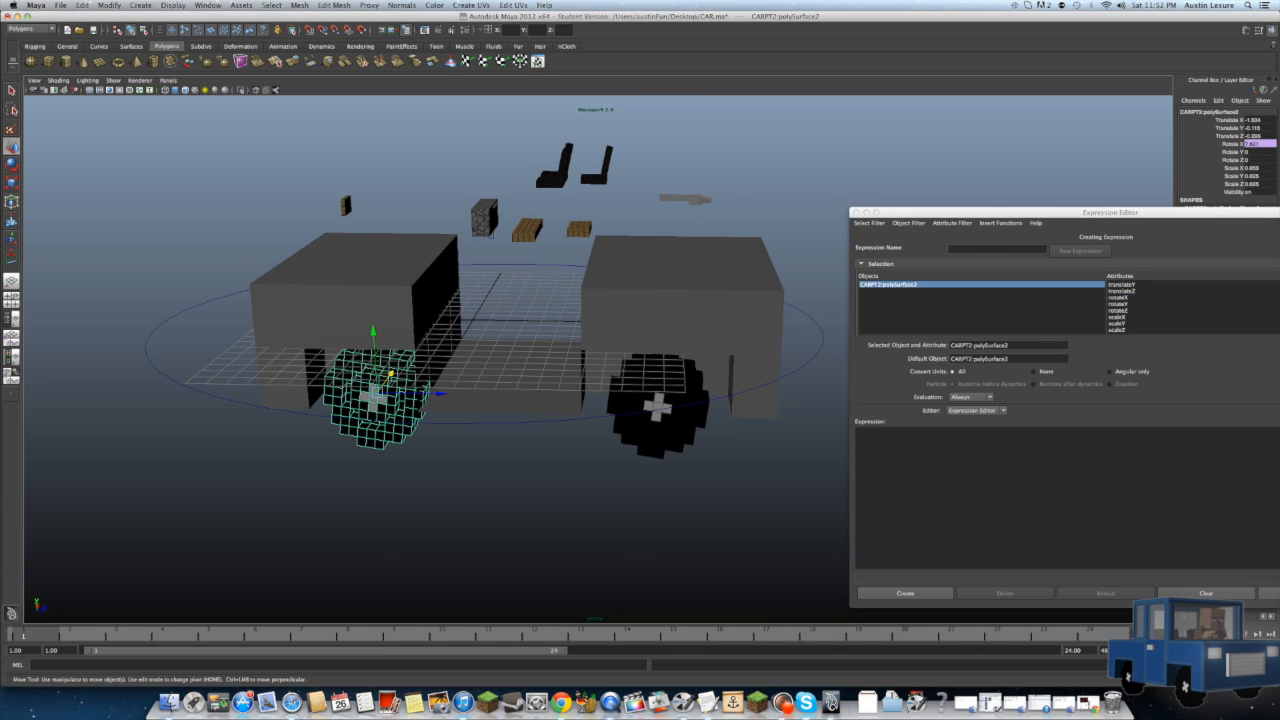
# Step: Copy the rotateX expression from CARPT2:polySurface2 to the duplicated wheel polySurface2, driven by CARPT2:nurbsCircle2.translateZ * 9.78
pyautogui.click(1118, 297)
pyautogui.moveTo(1100, 432); pyautogui.dragTo(855, 432)
pyautogui.click(657, 405)
pyautogui.click(1118, 297)
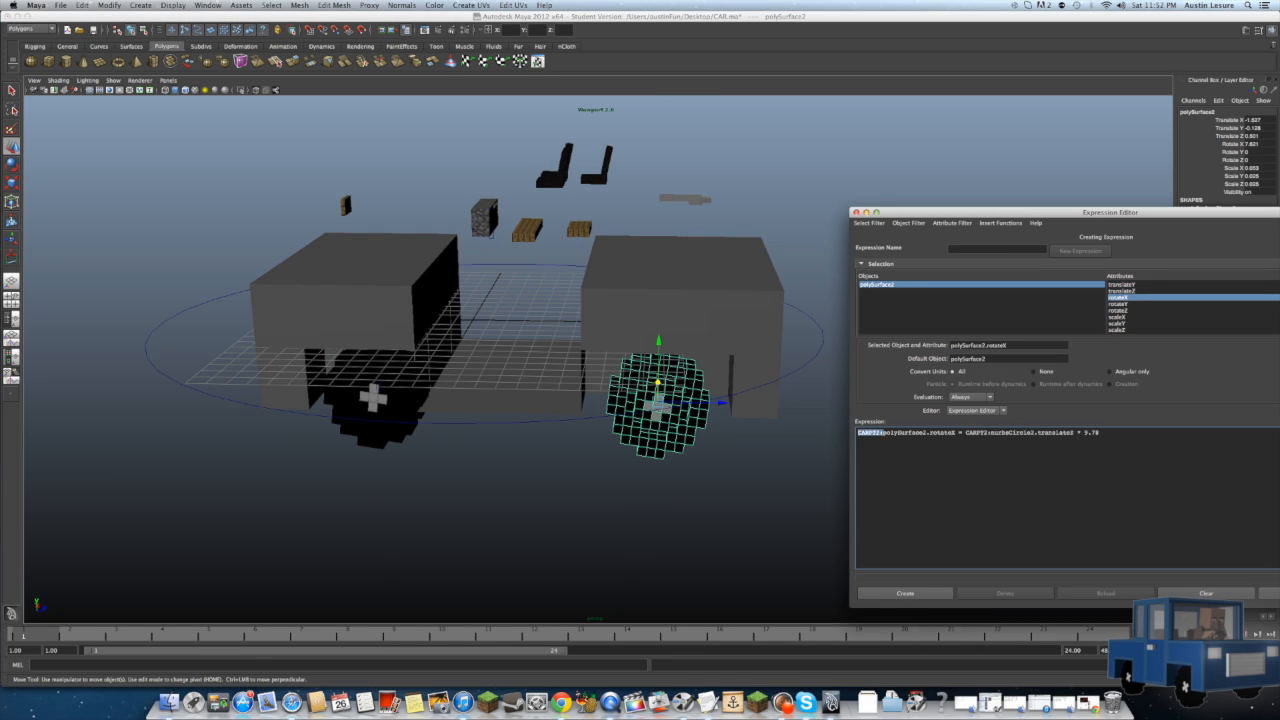
# Step: Examine the wheels and axles from several sides of the car
pyautogui.keyDown('alt'); pyautogui.moveTo(520, 420); pyautogui.dragTo(600, 430); pyautogui.keyUp('alt')
pyautogui.press('f')
pyautogui.keyDown('alt'); pyautogui.moveTo(600, 400); pyautogui.dragTo(440, 400, button='right'); pyautogui.keyUp('alt')
pyautogui.click(429, 454)
pyautogui.moveTo(480, 420)
pyautogui.keyDown('alt'); pyautogui.mouseDown()
pyautogui.moveTo(570, 400)
pyautogui.moveTo(480, 420)
pyautogui.mouseUp(); pyautogui.keyUp('alt')
pyautogui.click(450, 405)
pyautogui.keyDown('alt'); pyautogui.moveTo(568, 334); pyautogui.dragTo(700, 350); pyautogui.keyUp('alt')
pyautogui.click(500, 470)
pyautogui.keyDown('alt'); pyautogui.moveTo(660, 440); pyautogui.dragTo(590, 420); pyautogui.keyUp('alt')
# Step: Duplicate the wheel CARPT2:polySurface2 and place the copy at the opposite end of its axle
pyautogui.click(608, 463)
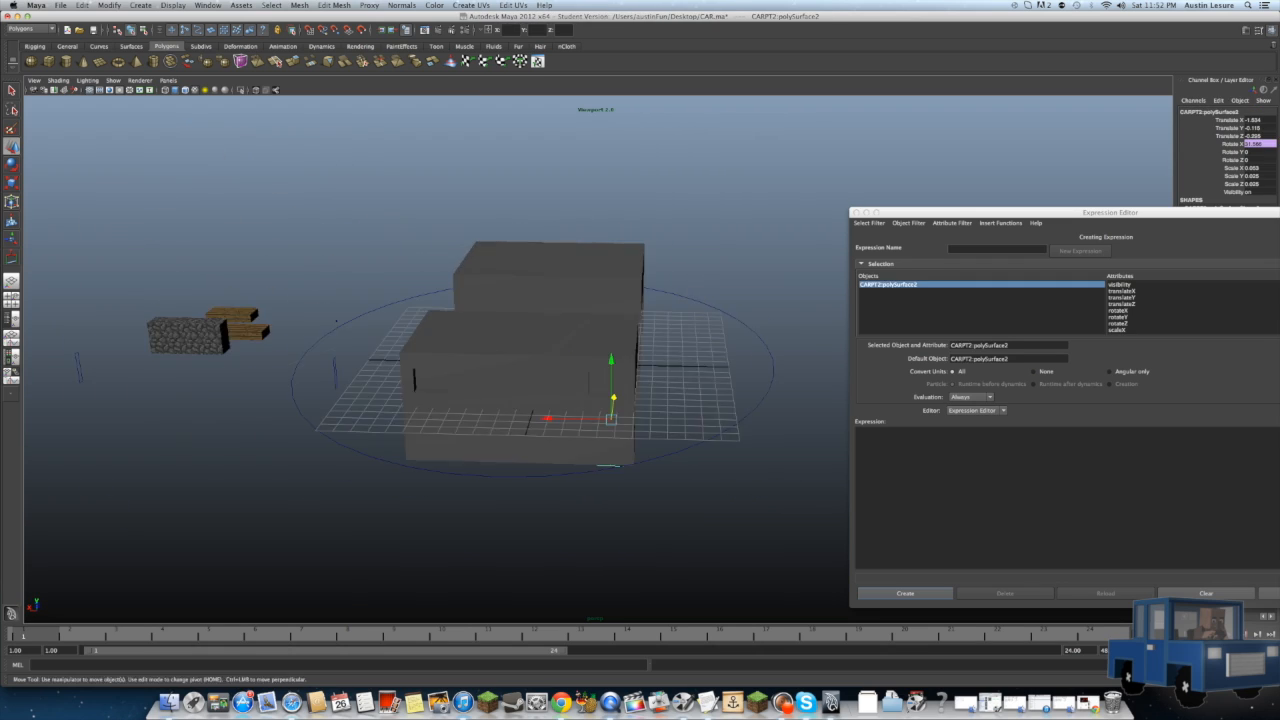
pyautogui.moveTo(436, 440); pyautogui.dragTo(432, 440)
pyautogui.keyDown('alt'); pyautogui.moveTo(432, 440); pyautogui.dragTo(680, 300); pyautogui.keyUp('alt')
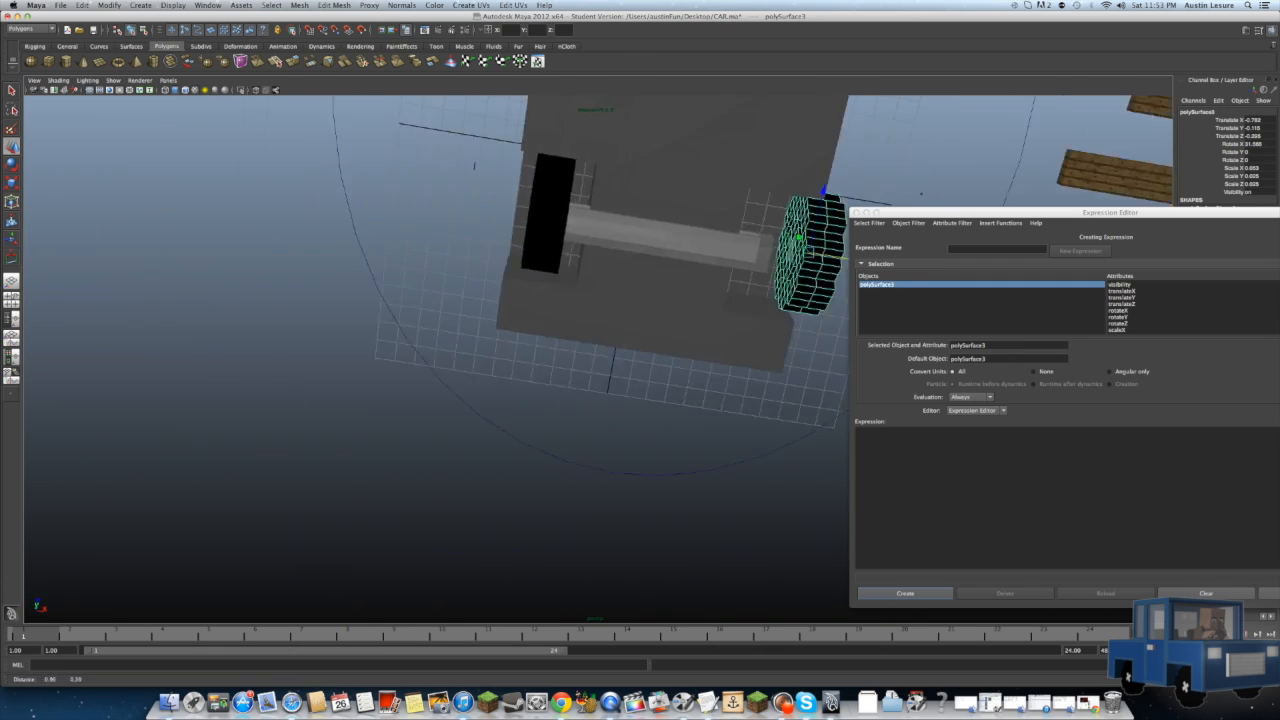
pyautogui.keyDown('alt'); pyautogui.moveTo(680, 300); pyautogui.dragTo(520, 420, button='middle'); pyautogui.keyUp('alt')
pyautogui.keyDown('alt'); pyautogui.moveTo(520, 420); pyautogui.dragTo(620, 420, button='right'); pyautogui.keyUp('alt')
pyautogui.keyDown('alt'); pyautogui.moveTo(620, 420); pyautogui.dragTo(600, 460); pyautogui.keyUp('alt')
pyautogui.press('4')
pyautogui.keyDown('alt'); pyautogui.moveTo(600, 460); pyautogui.dragTo(560, 420, button='right'); pyautogui.keyUp('alt')
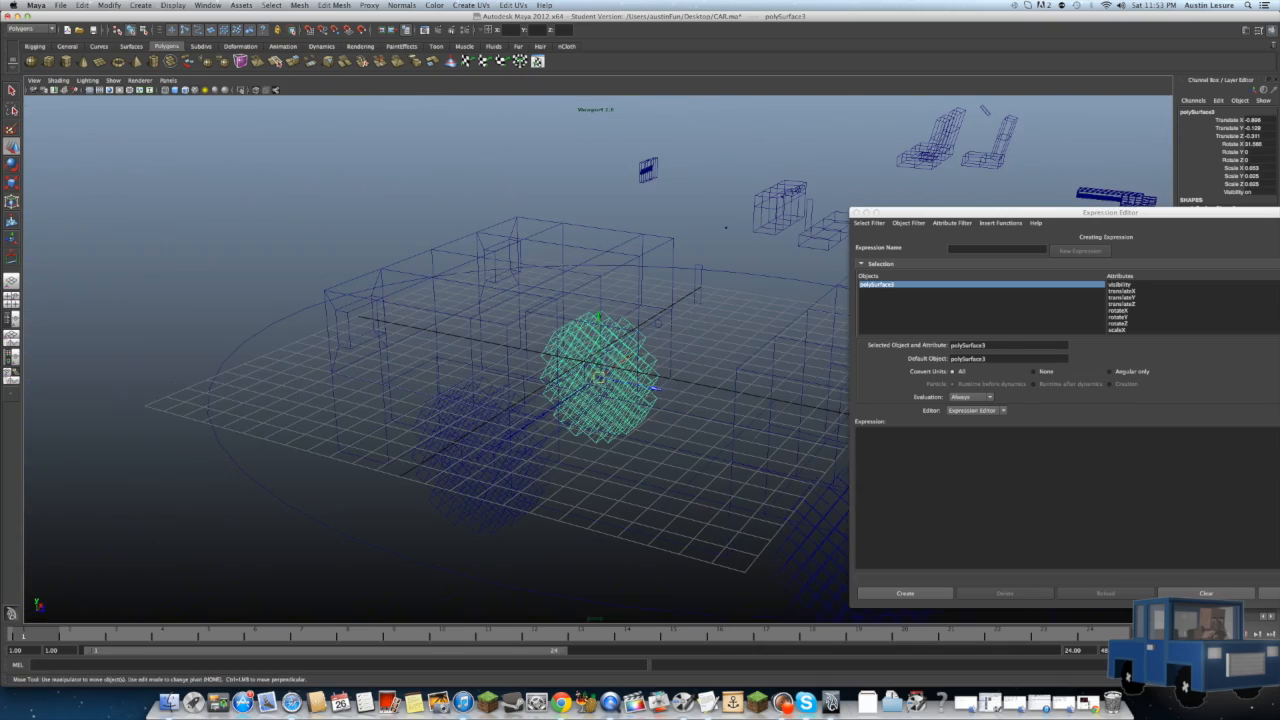
# Step: Create the expression polySurface3.rotateX = CARPT2:nurbsCircle2.translateZ * 9.78 for the new wheel and save the scene
pyautogui.click(904, 593)
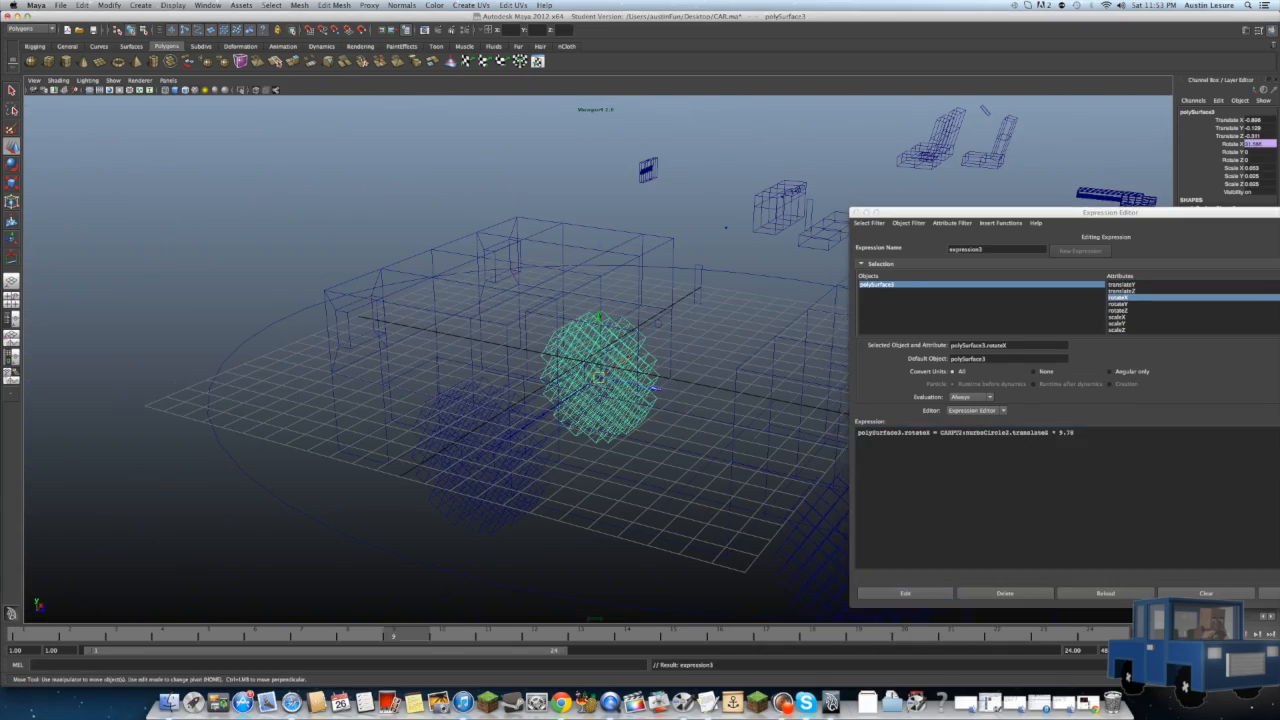
pyautogui.click(310, 514)
pyautogui.click(348, 634)
pyautogui.moveTo(600, 400)
pyautogui.keyDown('alt'); pyautogui.mouseDown()
pyautogui.moveTo(440, 400)
pyautogui.moveTo(400, 340)
pyautogui.moveTo(400, 220)
pyautogui.mouseUp(); pyautogui.keyUp('alt')
pyautogui.press('5')
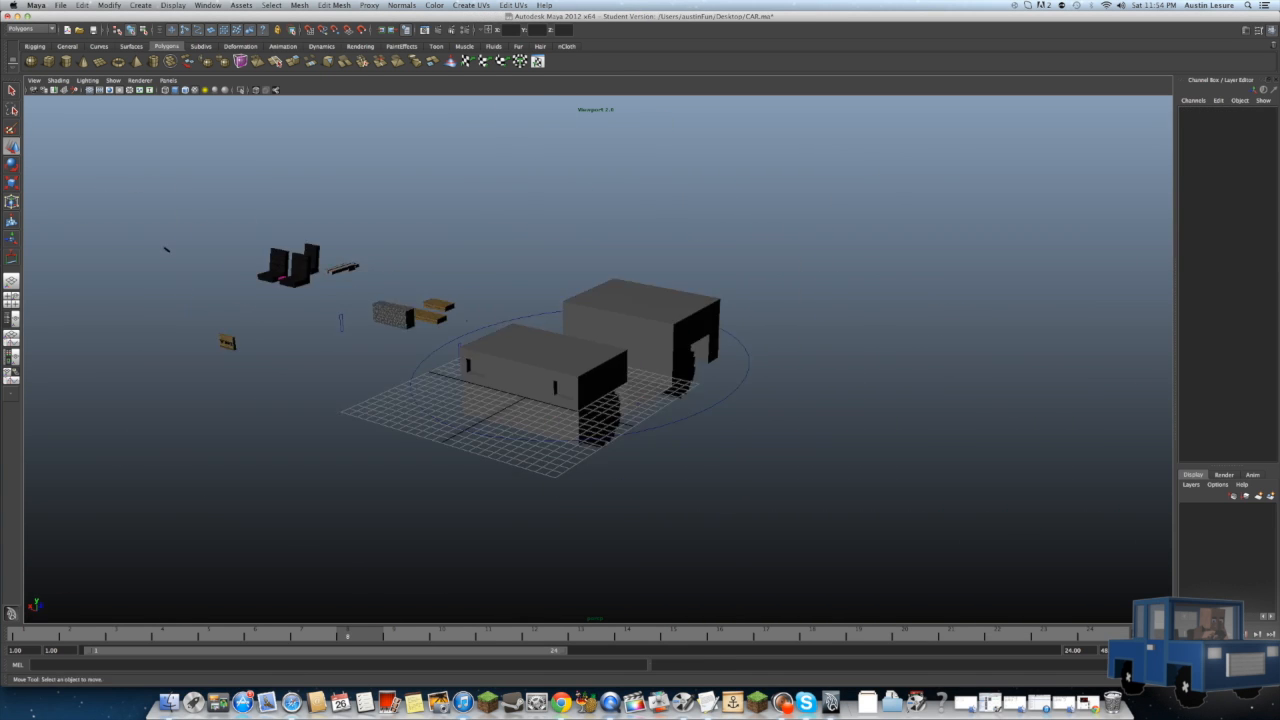
pyautogui.press('super+s')
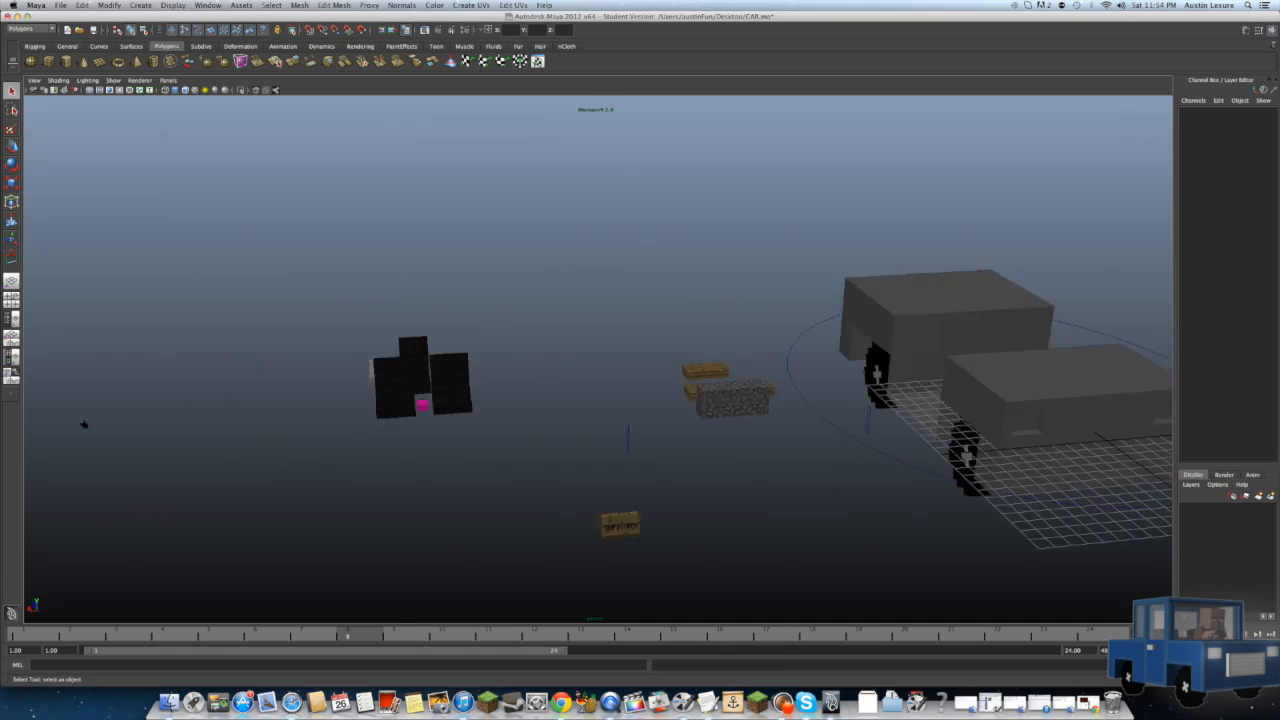
# Step: Extrude body edges beside the gap between the two box sections to form a raised wall
pyautogui.keyDown('alt'); pyautogui.moveTo(83, 423); pyautogui.dragTo(634, 237); pyautogui.keyUp('alt')
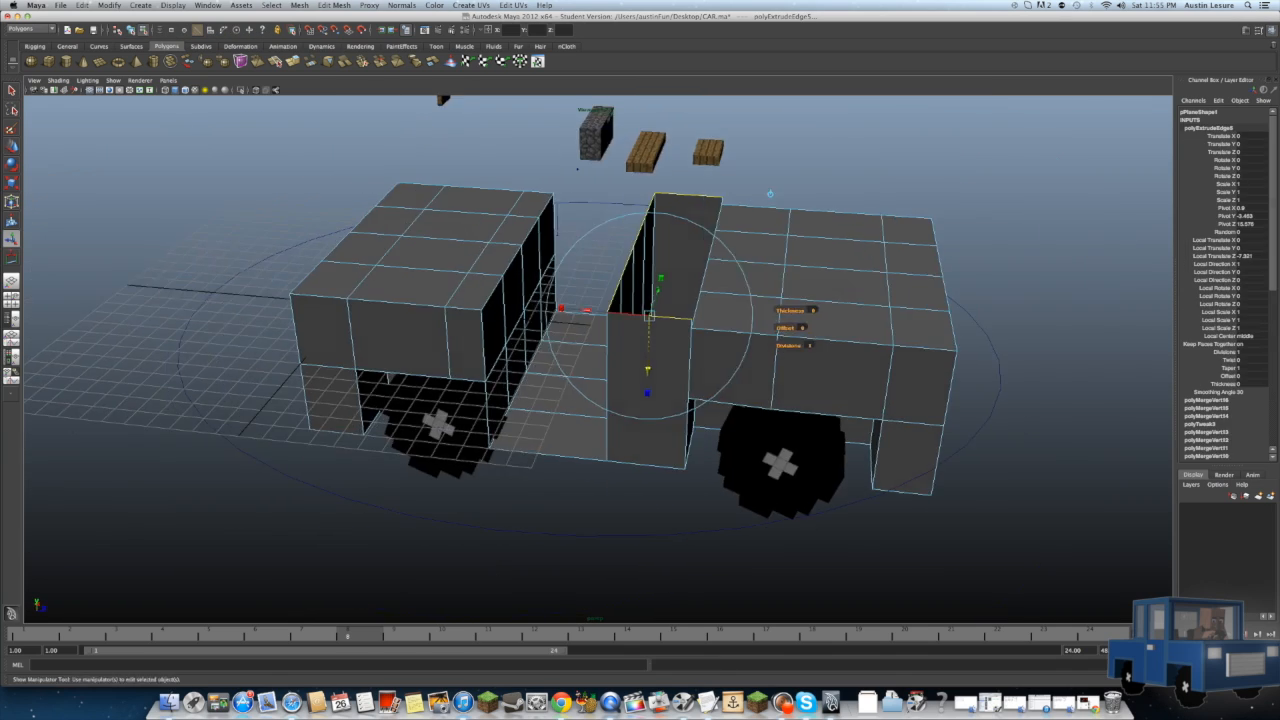
pyautogui.keyDown('alt'); pyautogui.moveTo(509, 282); pyautogui.dragTo(543, 276); pyautogui.keyUp('alt')
pyautogui.scroll(-4, 543, 276)
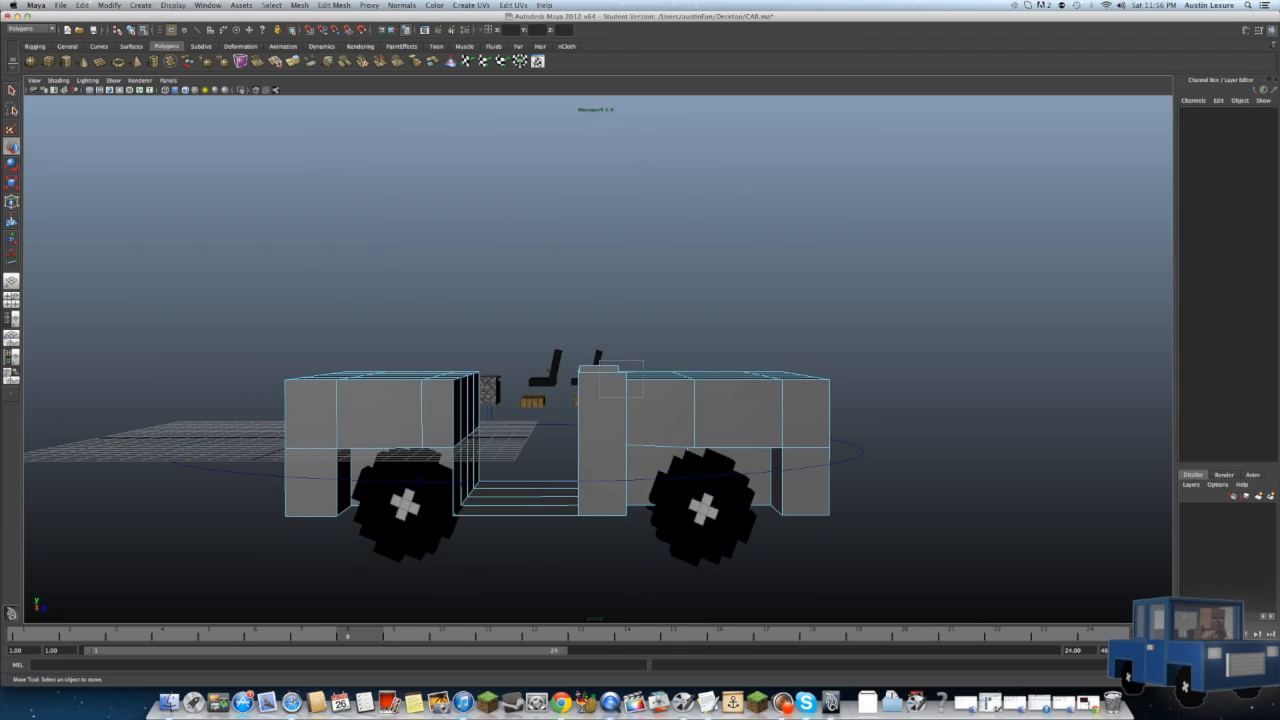
# Step: Adjust the width of the extruded wall by moving its adjoining row of vertices along the car's length
pyautogui.rightClick(623, 408)
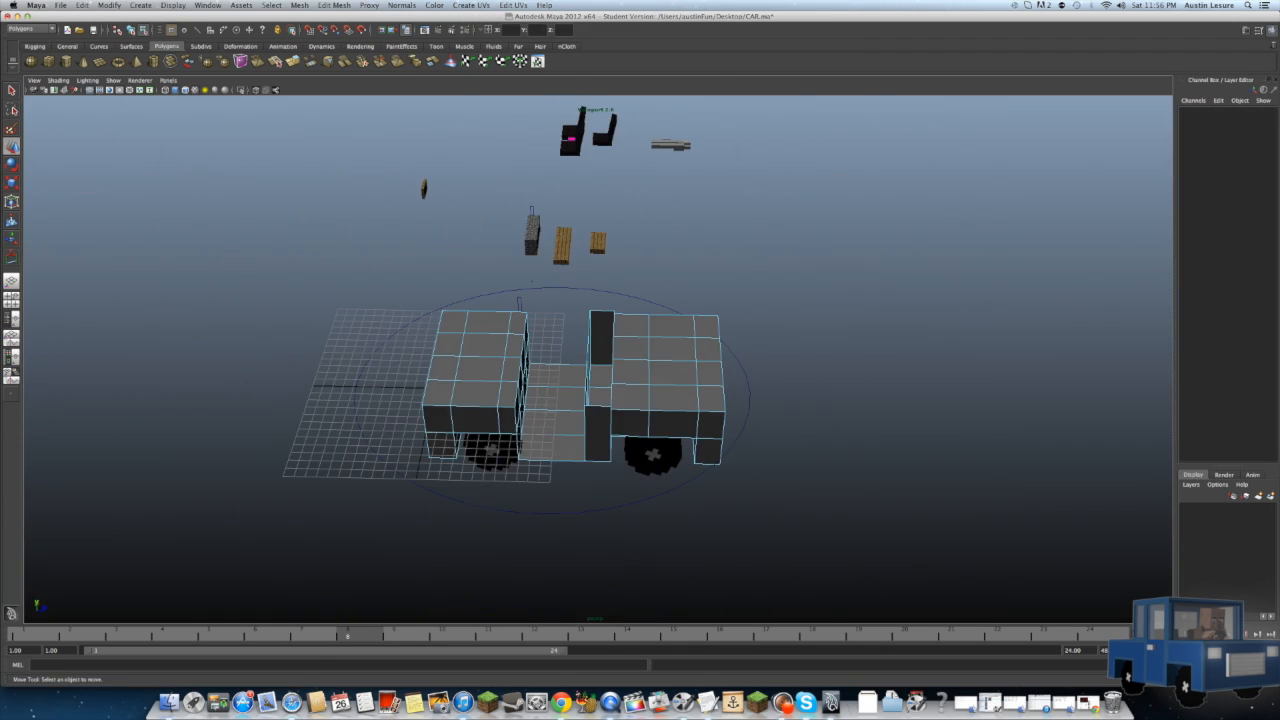
pyautogui.rightClick(602, 422)
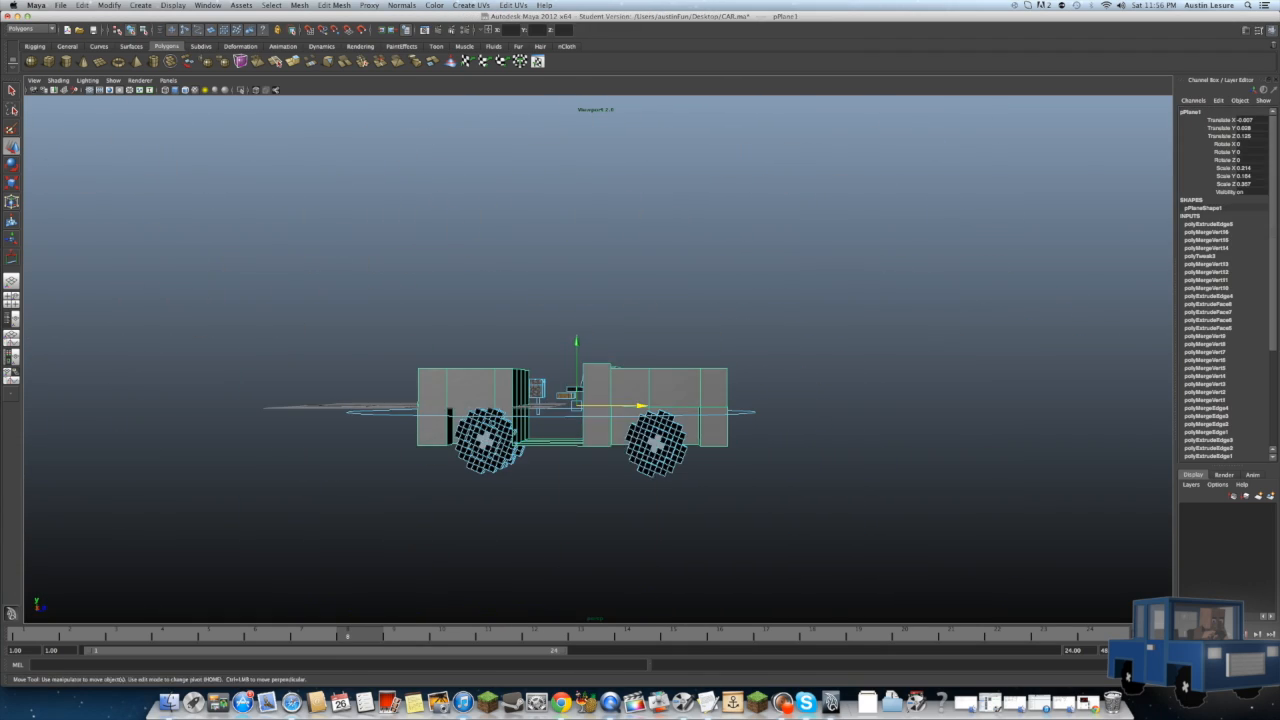
pyautogui.rightClick(625, 389)
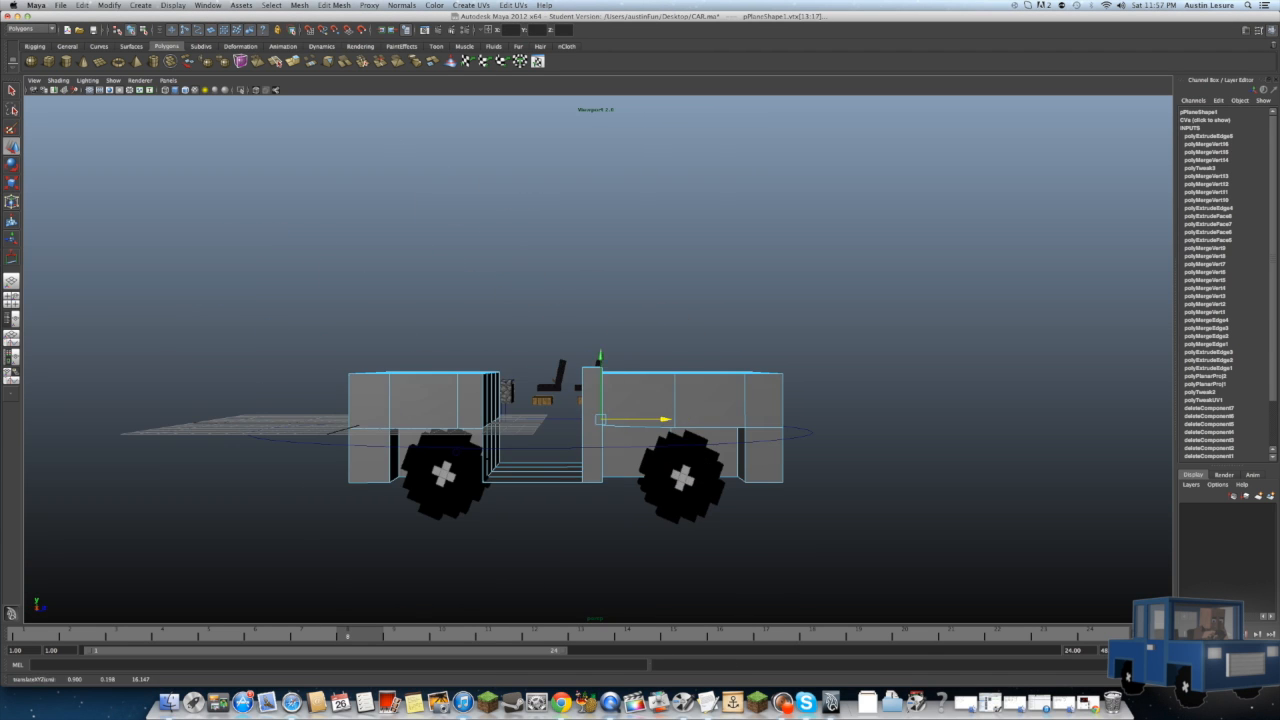
pyautogui.keyDown('alt'); pyautogui.moveTo(600, 420); pyautogui.dragTo(620, 460); pyautogui.keyUp('alt')
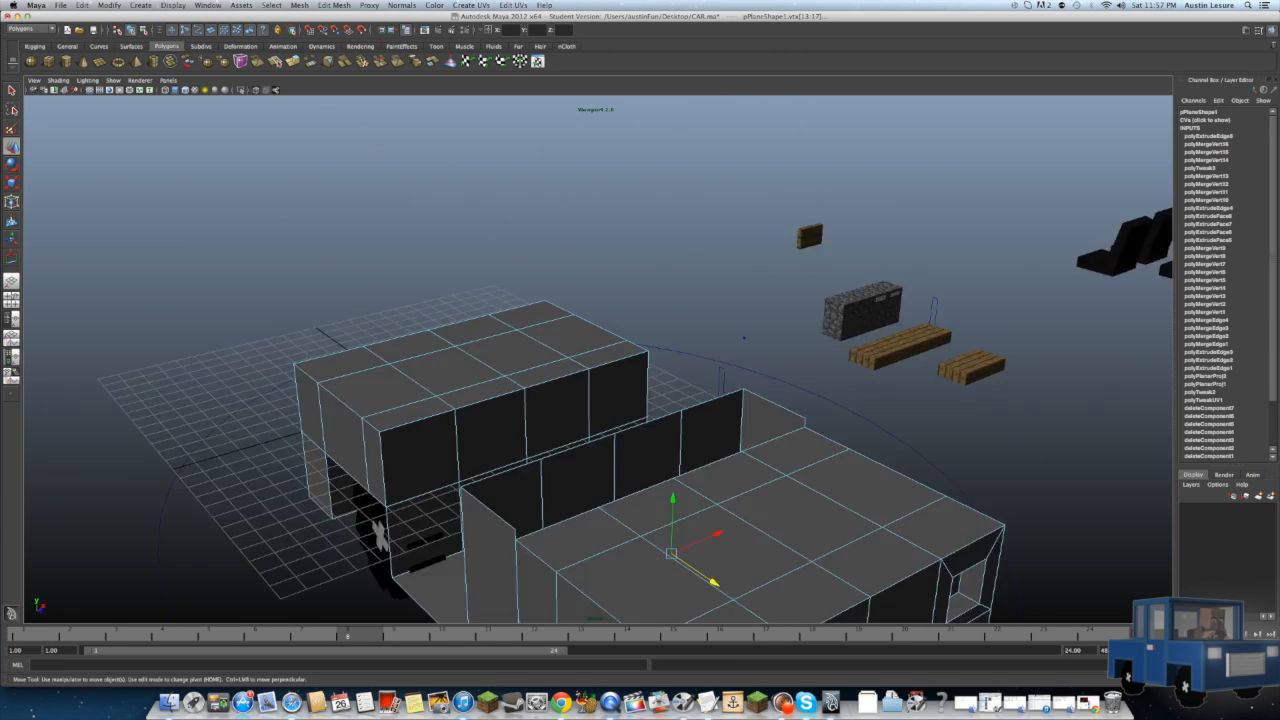
# Step: Extrude the upper edge of the raised wall and insert two edge loops in the body section across the gap
pyautogui.moveTo(586, 366); pyautogui.dragTo(600, 338, button='right')
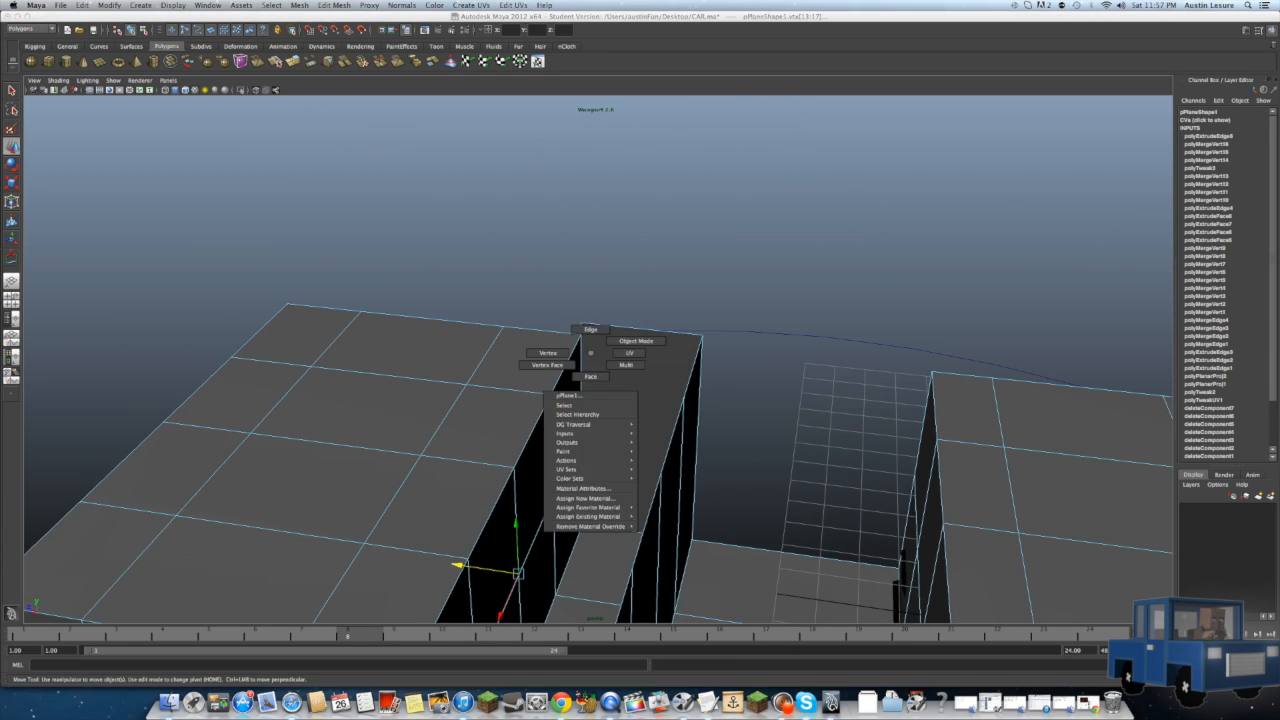
pyautogui.click(583, 390)
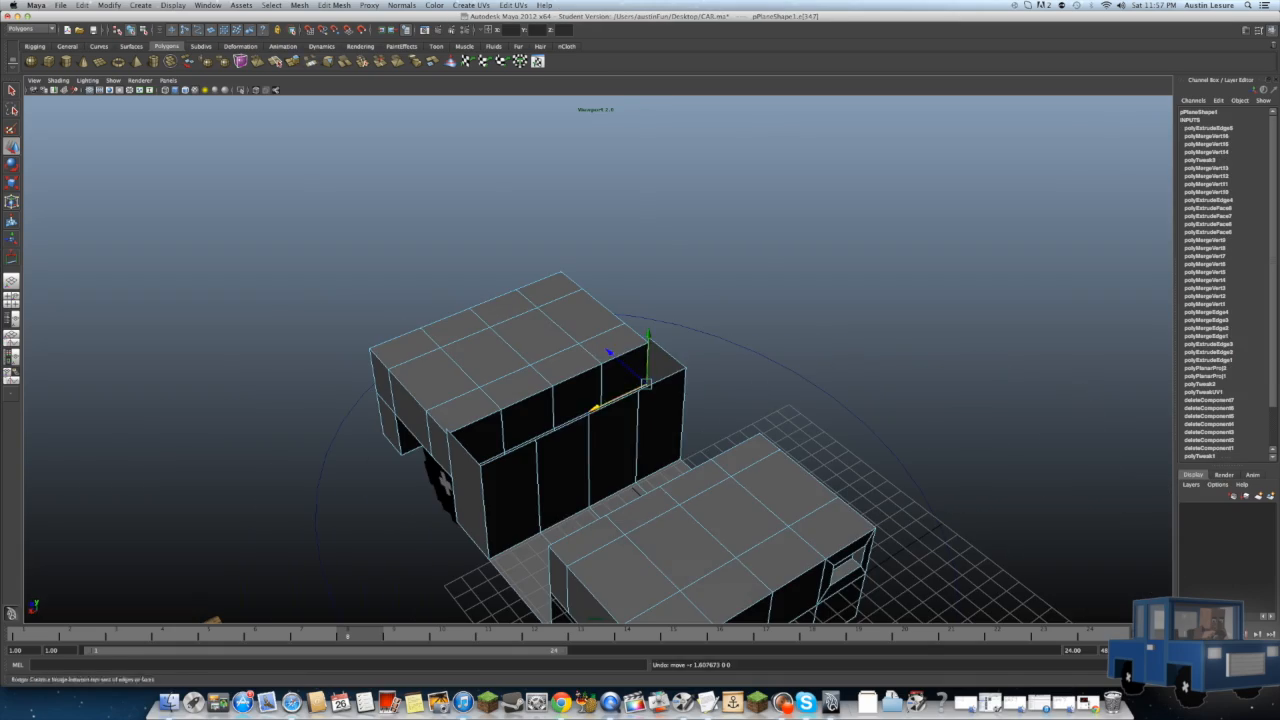
pyautogui.hotkey('ctrl', 'e')
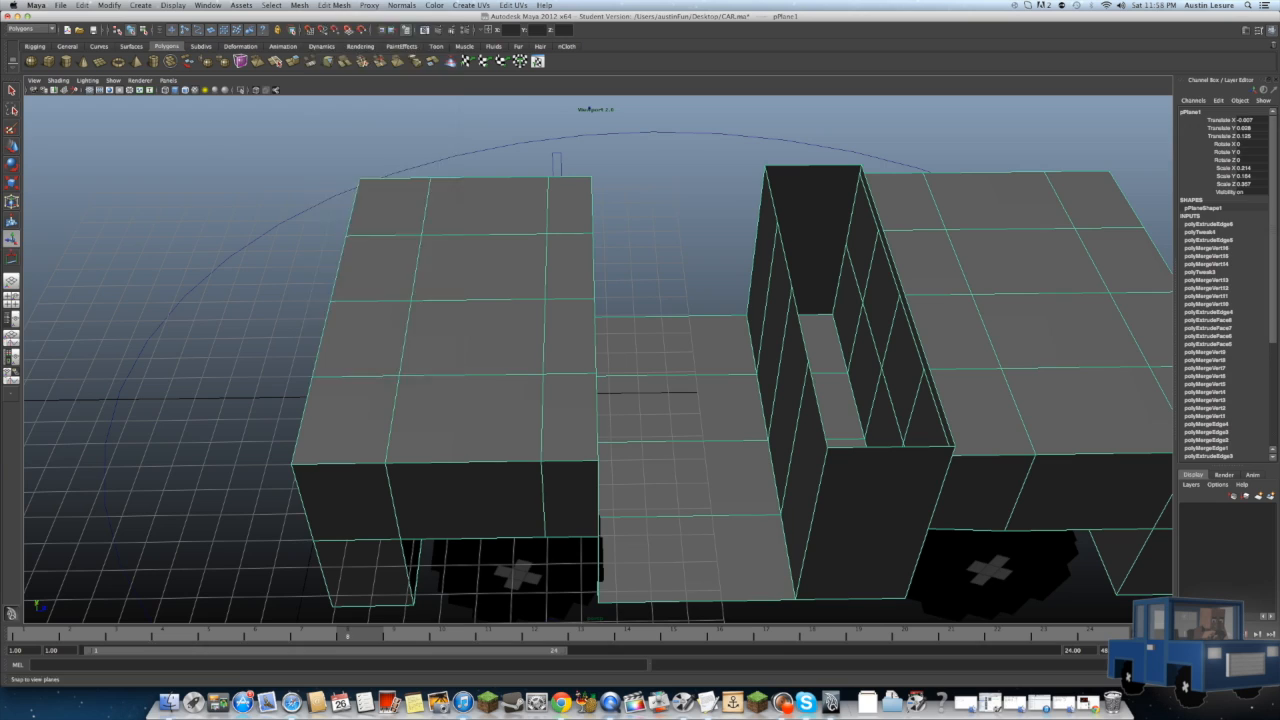
pyautogui.click(306, 5)
pyautogui.click(455, 105)
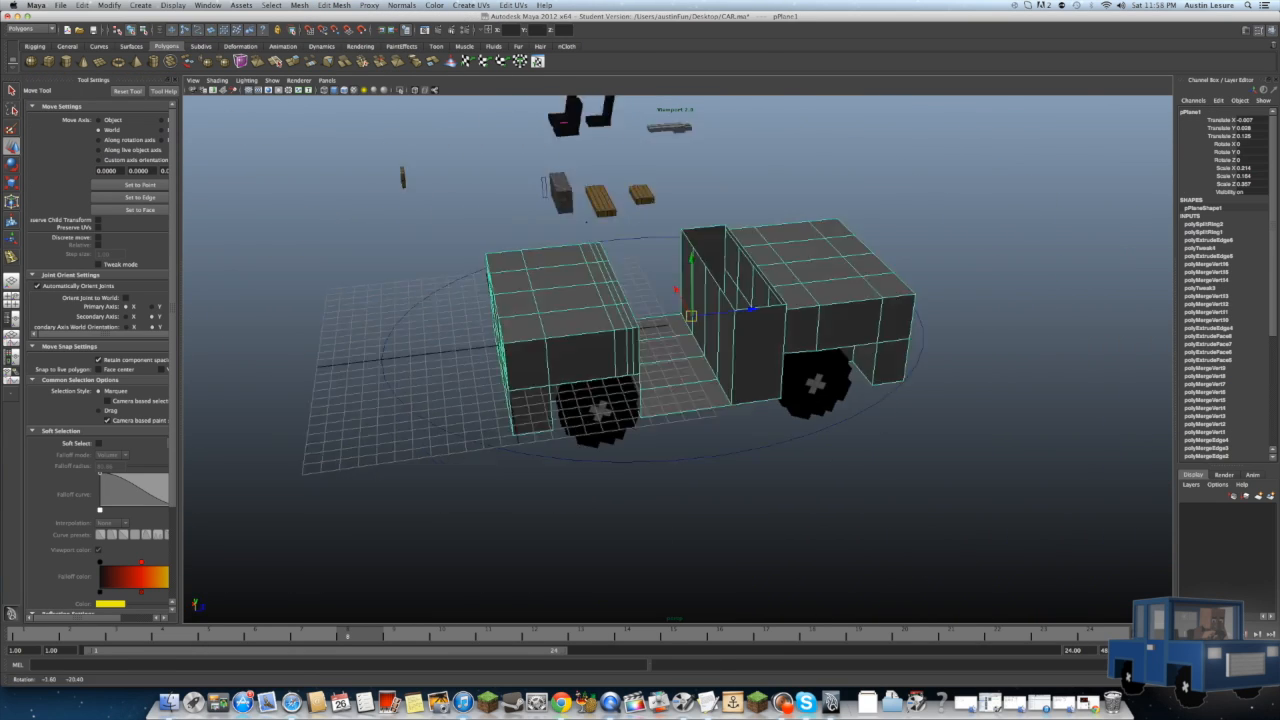
# Step: Delete several surplus CARPT2 materials in the Hypershade, including CARPT2:lambert4 and CARPT2:lambert6
pyautogui.click(208, 5)
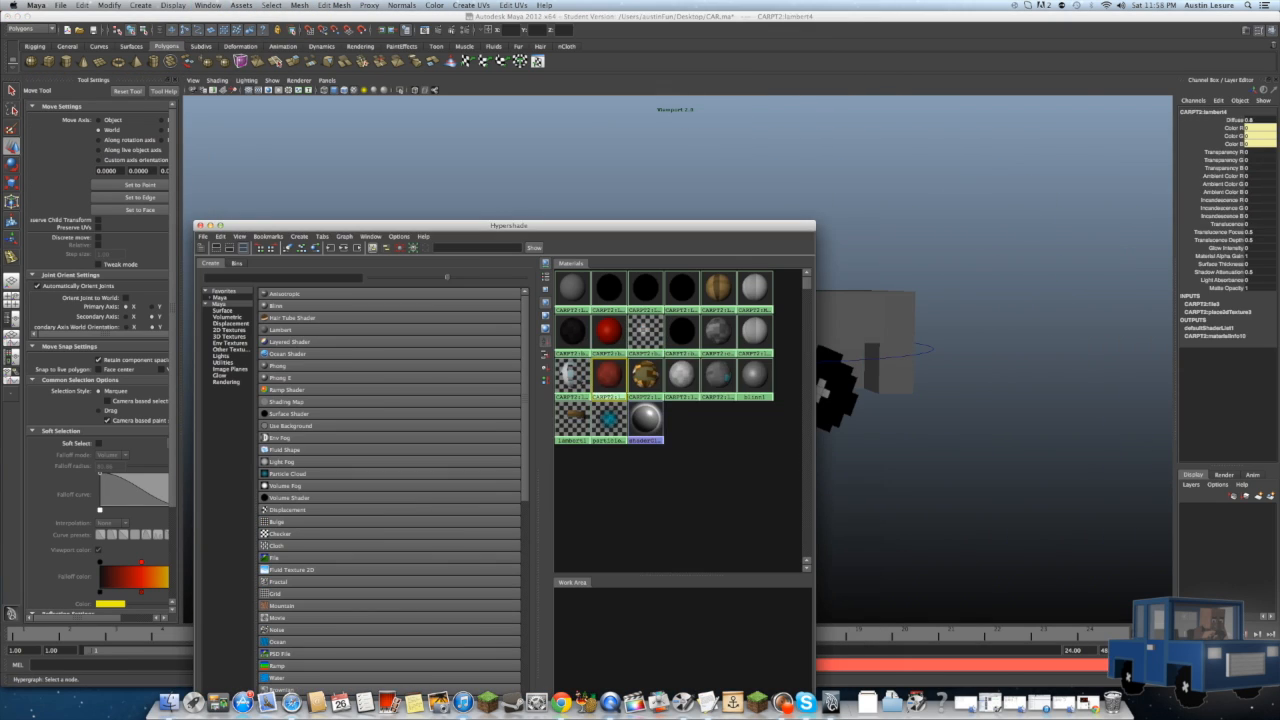
pyautogui.press('Delete')
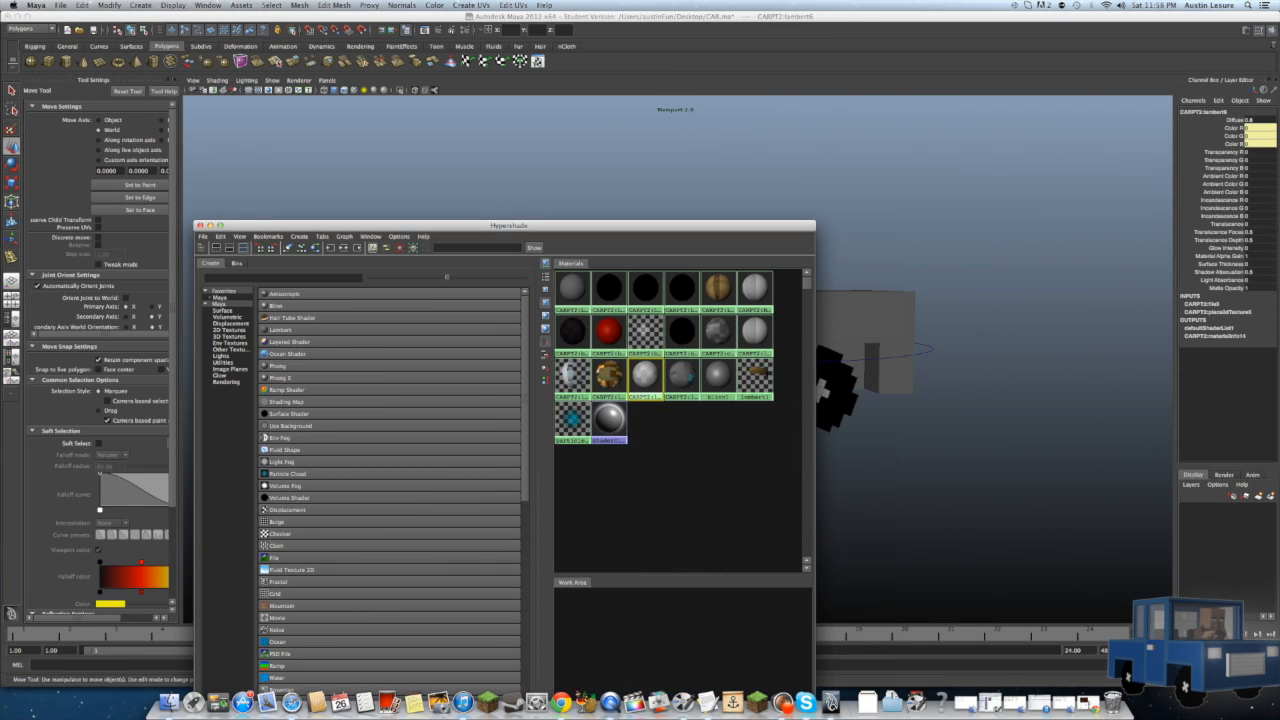
pyautogui.press('Delete')
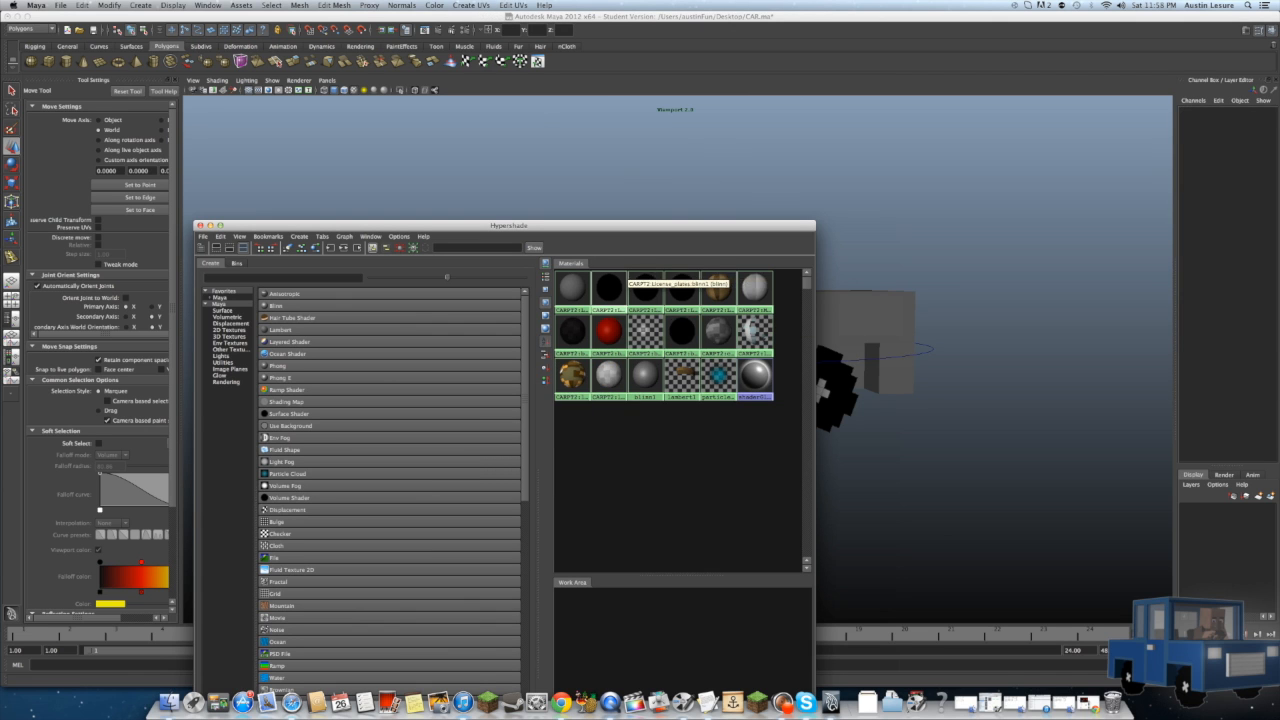
pyautogui.click(688, 285)
pyautogui.press('Delete')
# Step: Rename the material blinn1 as car_color and set its color to black
pyautogui.doubleClick(572, 376)
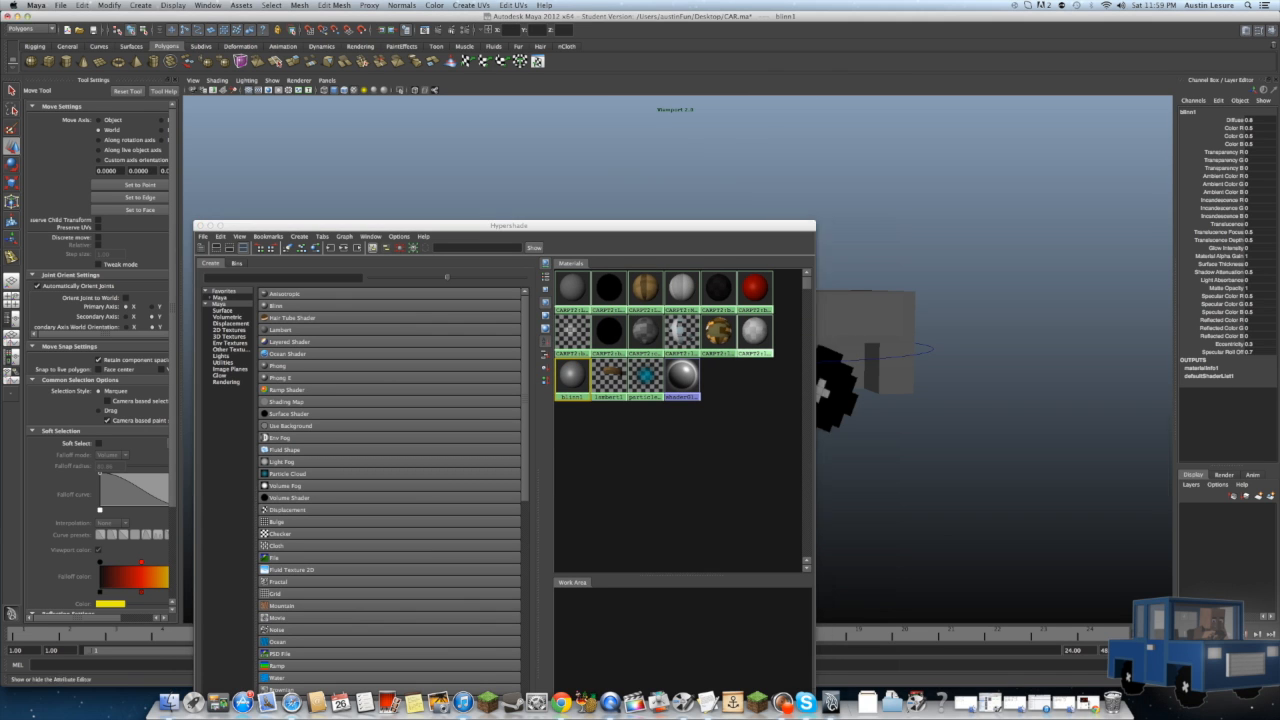
pyautogui.write('car_color')
pyautogui.moveTo(1020, 284); pyautogui.dragTo(898, 284)
pyautogui.click(785, 142)
pyautogui.moveTo(509, 225); pyautogui.dragTo(752, 257)
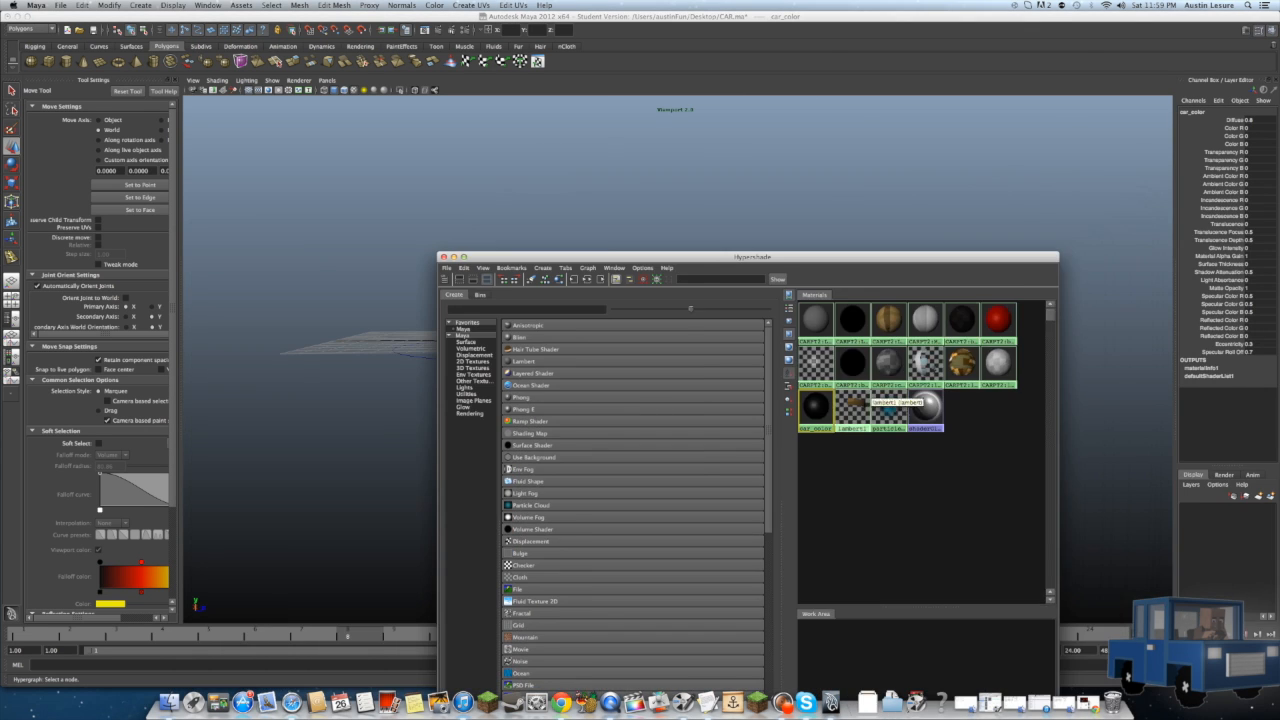
# Step: Set car_color to a blue with hue 213 and saturation 0.852, matching the blue Minecraft car image found in Safari
pyautogui.doubleClick(815, 407)
pyautogui.click(877, 284)
pyautogui.click(291, 703)
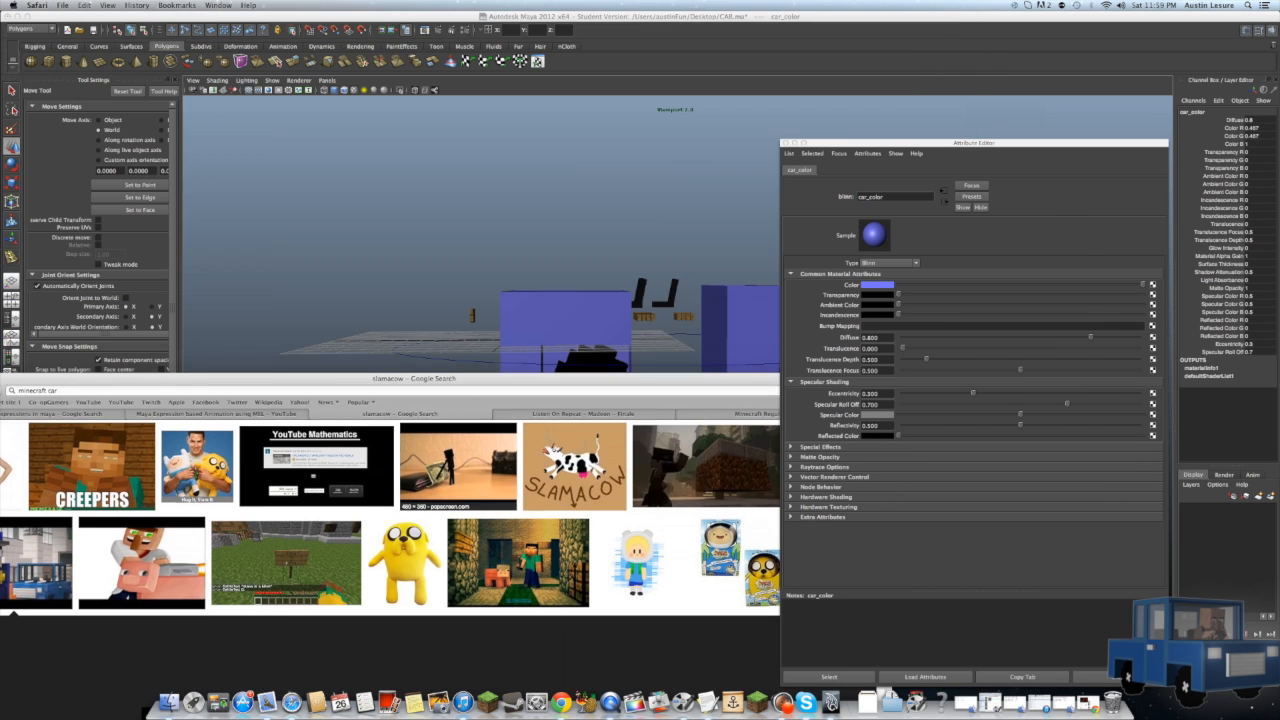
pyautogui.click(884, 196)
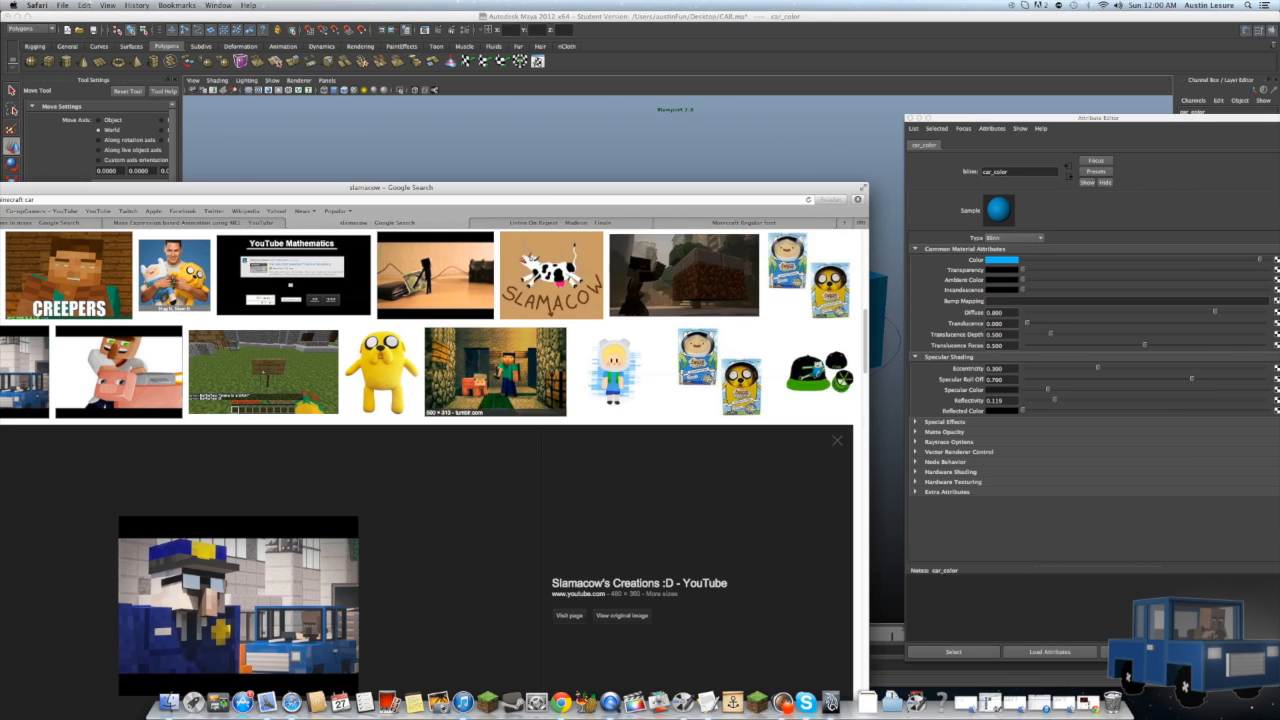
pyautogui.scroll(-2, 844, 378)
pyautogui.moveTo(1259, 259); pyautogui.dragTo(1240, 259)
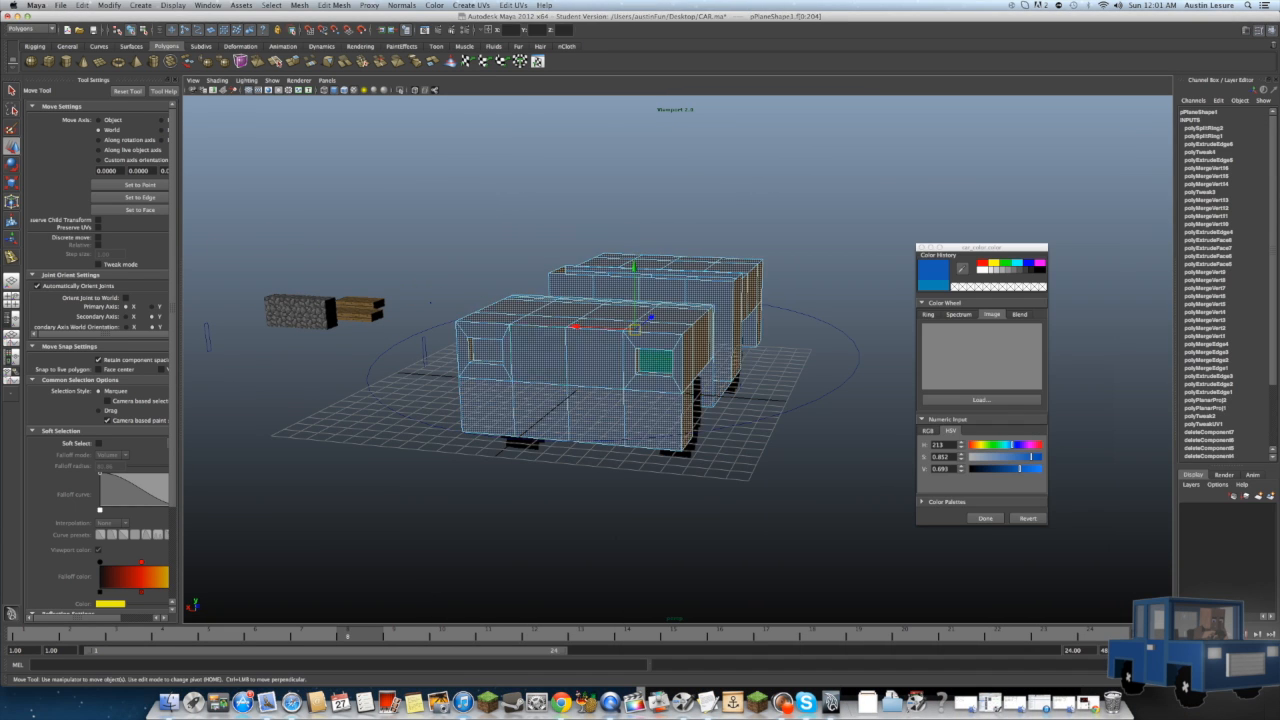
# Step: Assign a new Blinn material with a white color to the two headlight faces at the front
pyautogui.click(487, 352)
pyautogui.moveTo(487, 352); pyautogui.dragTo(485, 515, button='right')
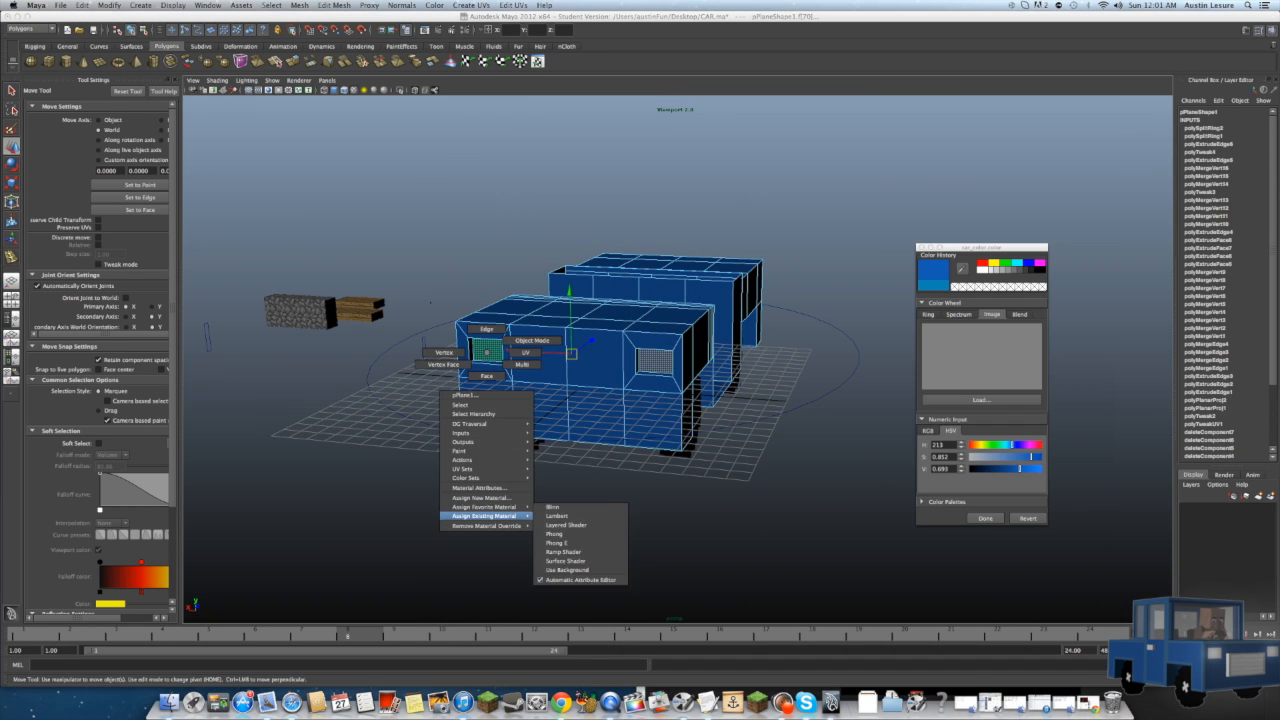
pyautogui.moveTo(585, 587); pyautogui.dragTo(585, 605, button='right')
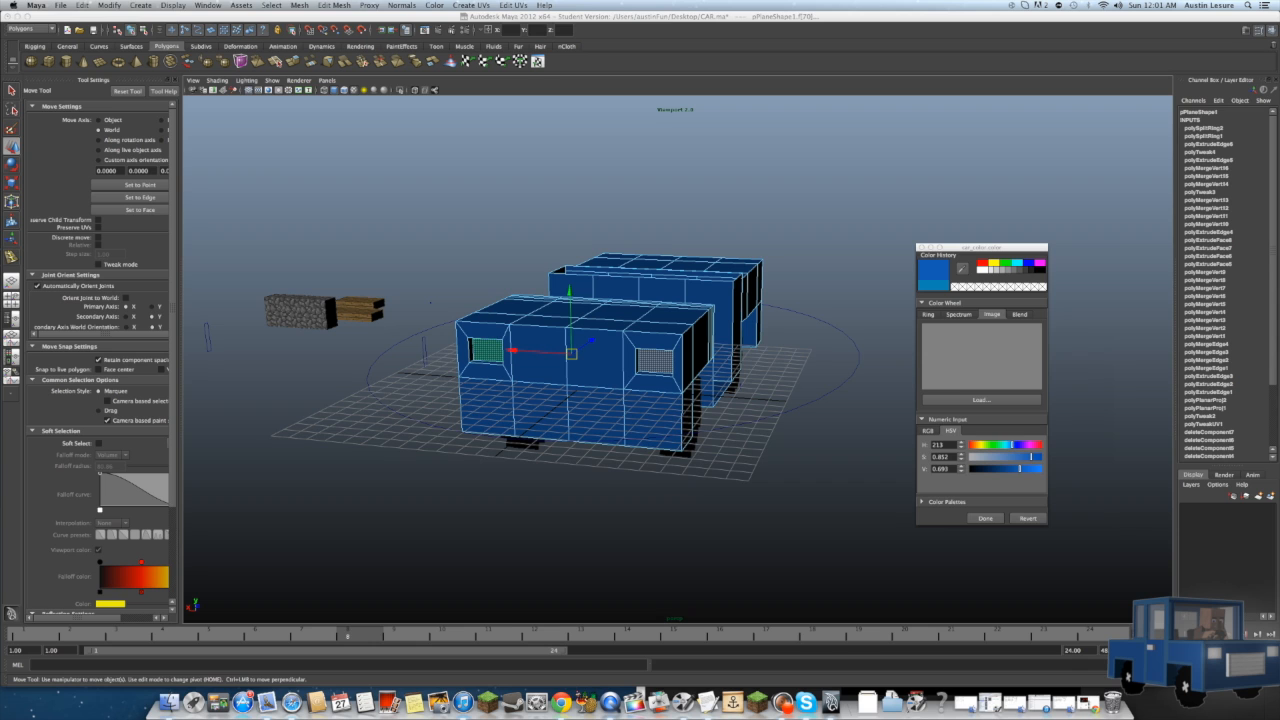
pyautogui.click(655, 360)
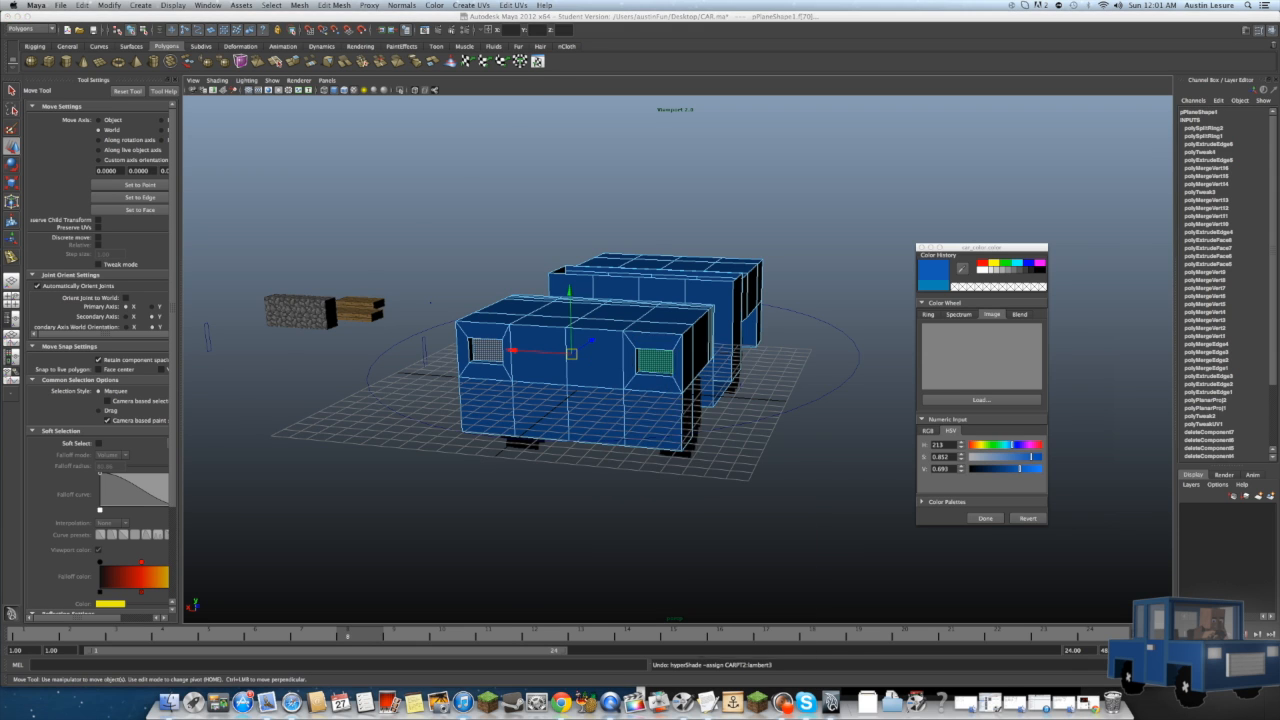
pyautogui.moveTo(655, 360); pyautogui.dragTo(745, 555, button='right')
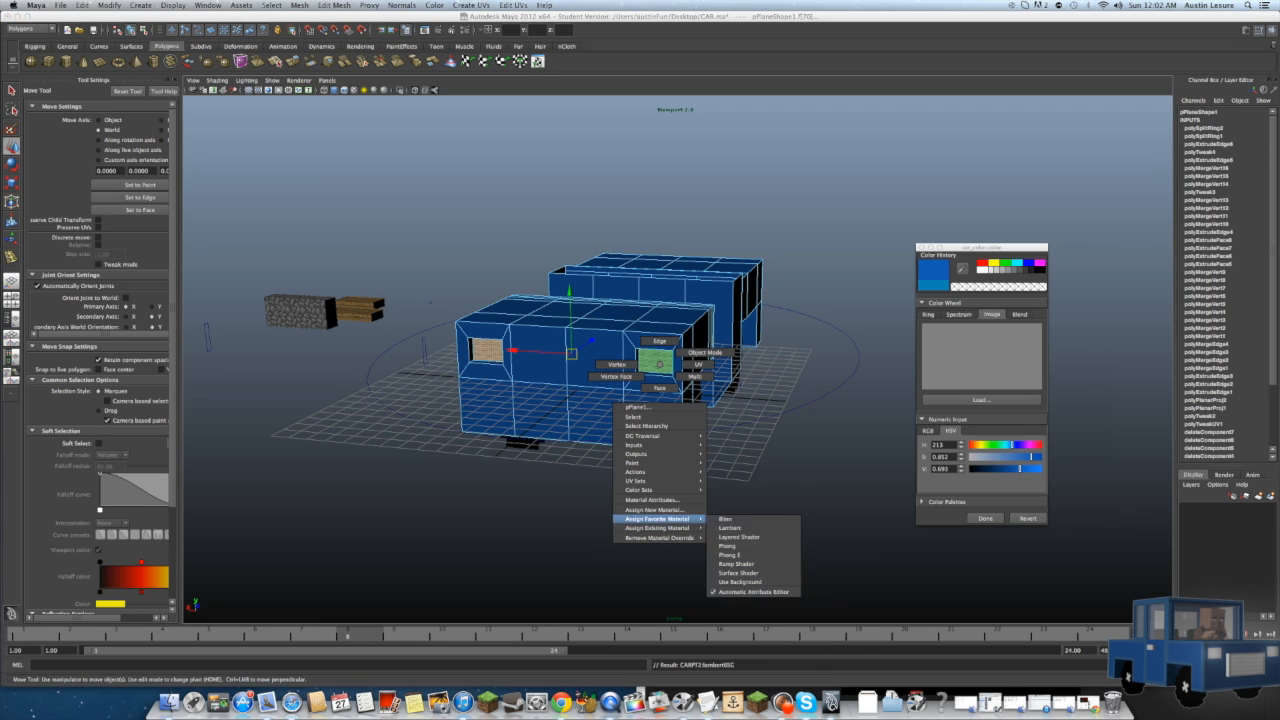
pyautogui.moveTo(700, 519); pyautogui.dragTo(725, 519, button='right')
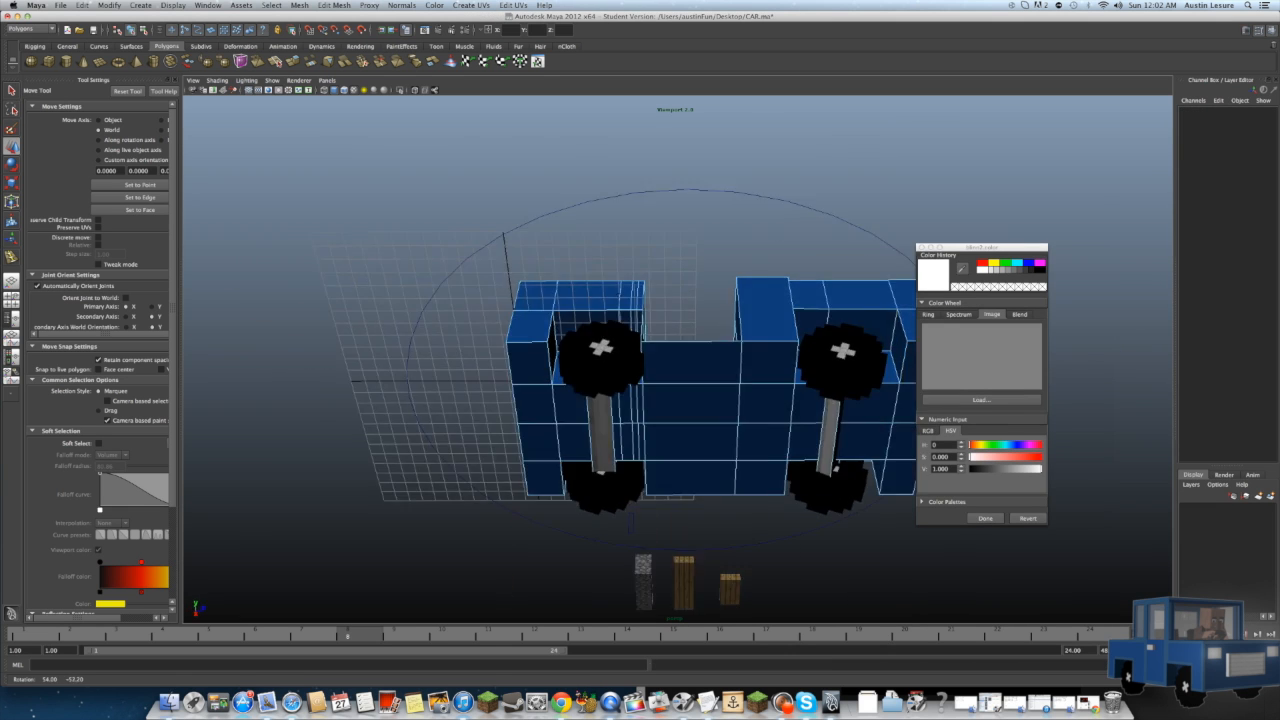
# Step: Rotate the rear wheel about its X axis in the side view
pyautogui.press('space')
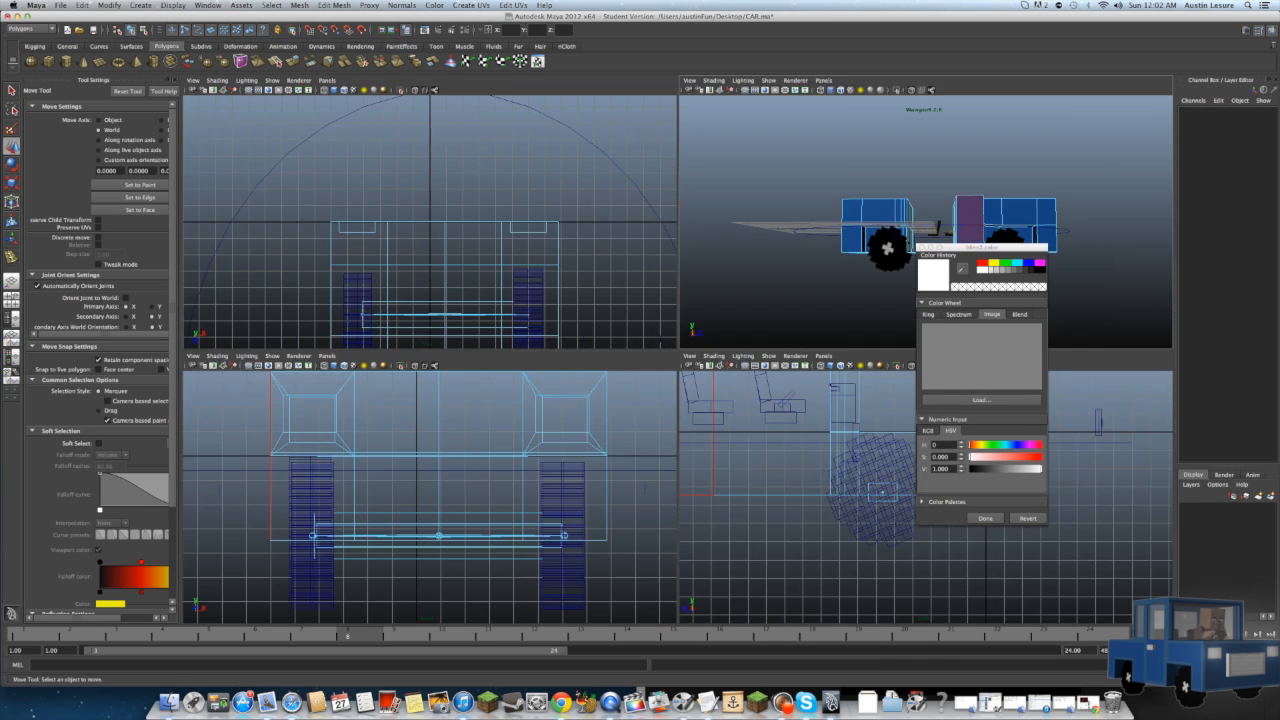
pyautogui.press('space')
pyautogui.press('e')
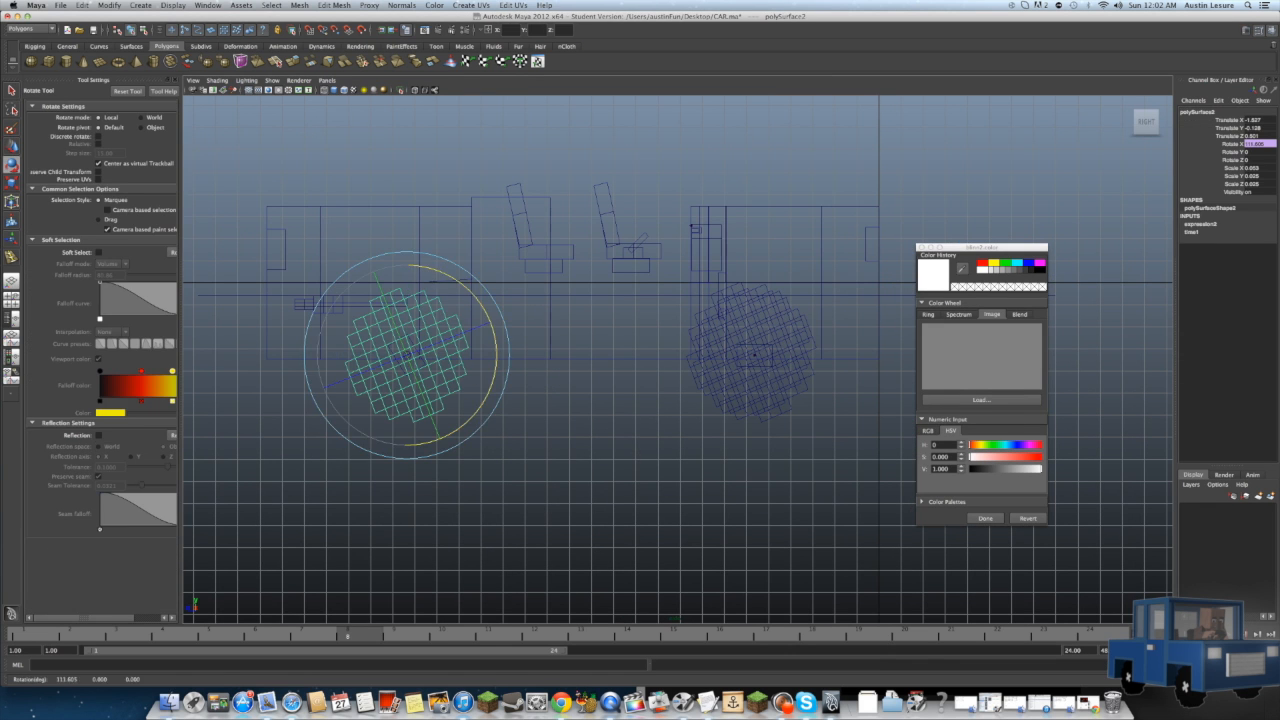
# Step: Move the black seat into the cab gap and scale it to fit in front of the raised wall
pyautogui.press('w')
pyautogui.scroll(2, 678, 403)
pyautogui.press('space')
pyautogui.press('space')
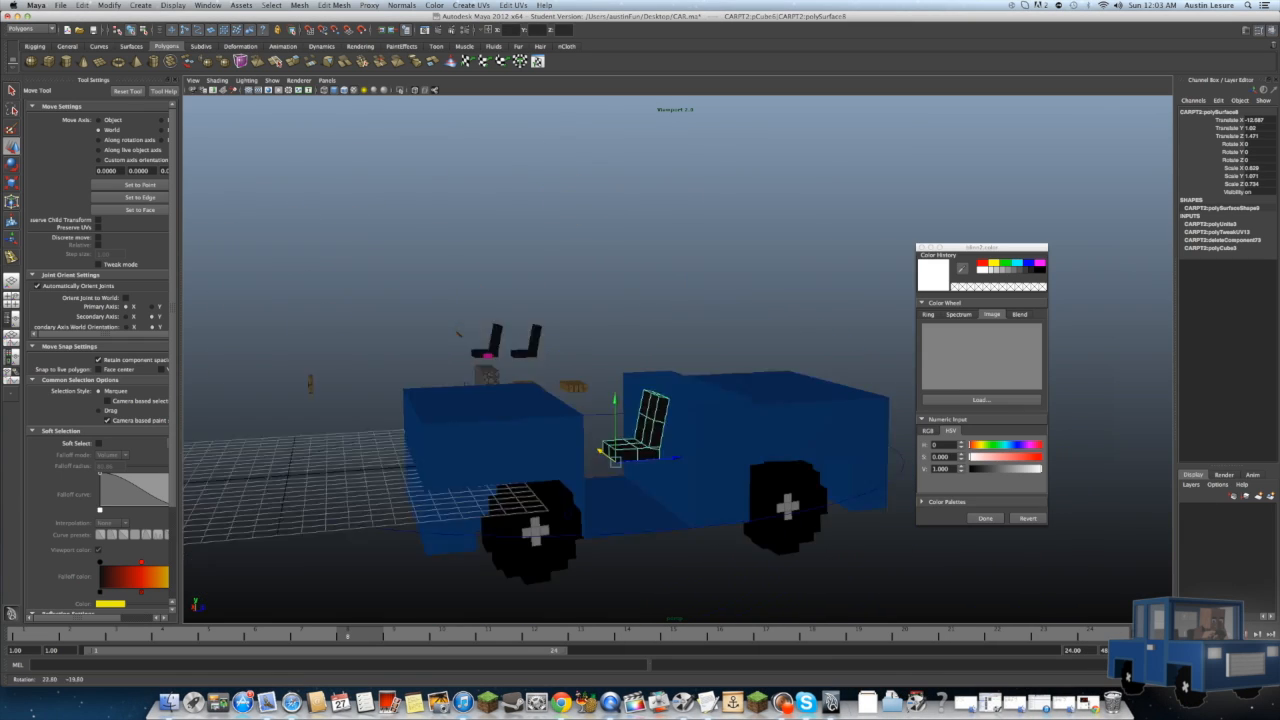
pyautogui.press('r')
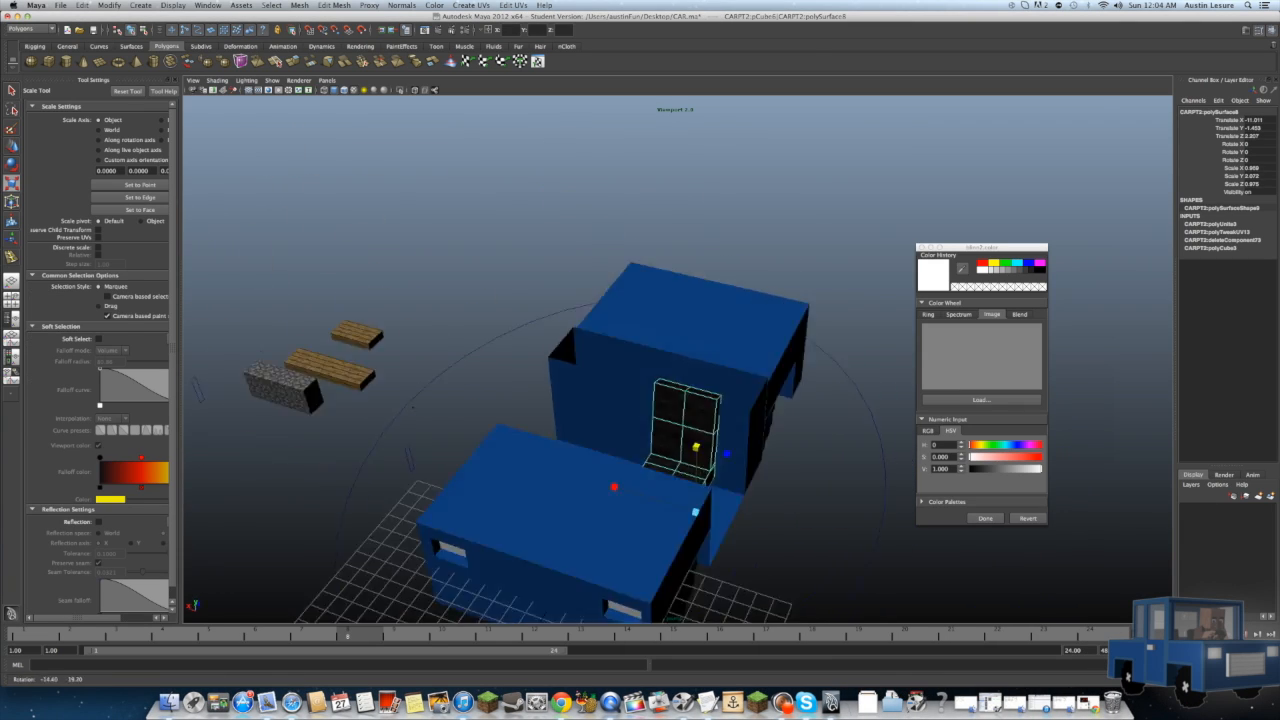
pyautogui.press('w')
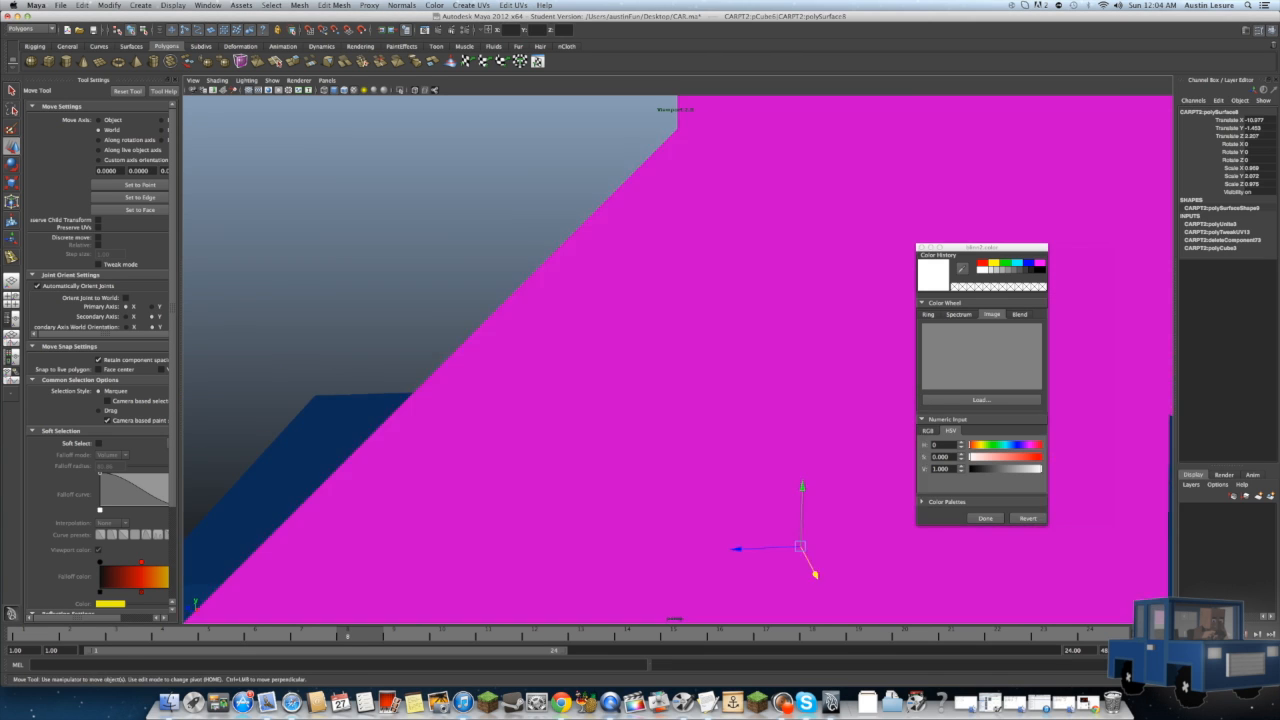
# Step: Try to shift the upper rear vertices of the seat back along the car's length
pyautogui.rightClick(686, 430)
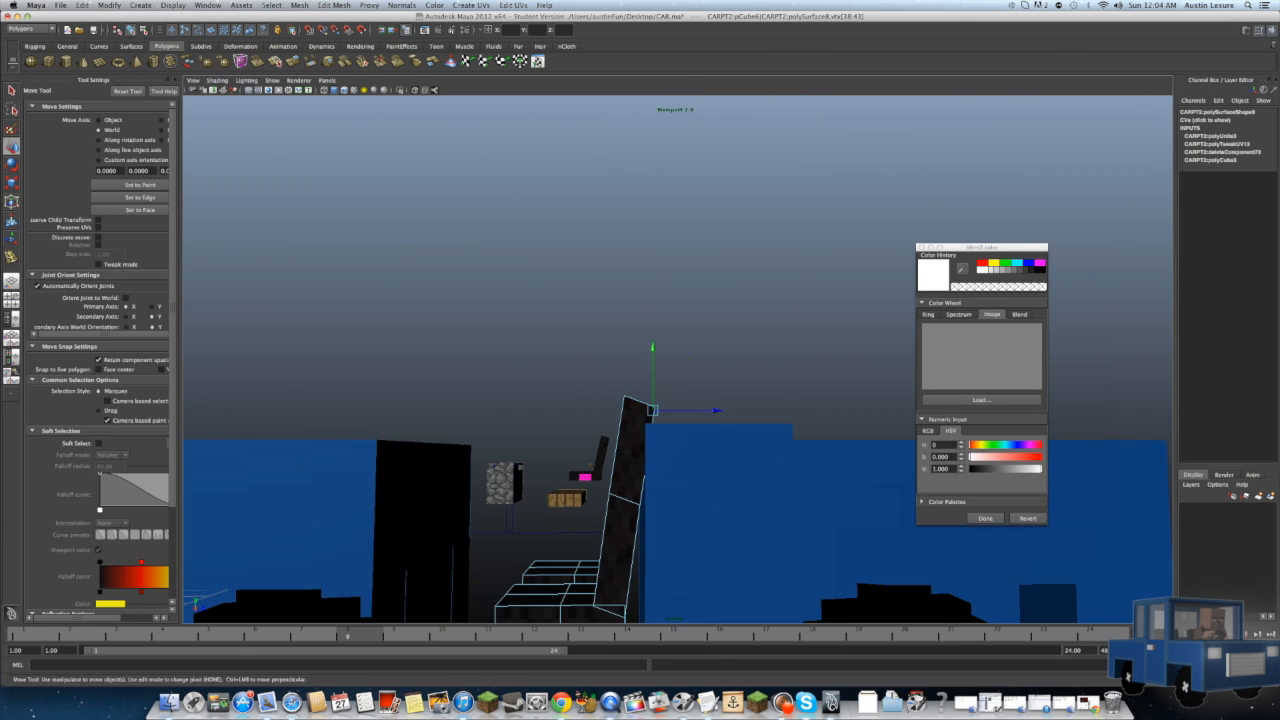
pyautogui.keyDown('alt'); pyautogui.moveTo(590, 465); pyautogui.dragTo(650, 480); pyautogui.keyUp('alt')
pyautogui.moveTo(740, 375); pyautogui.dragTo(722, 375)
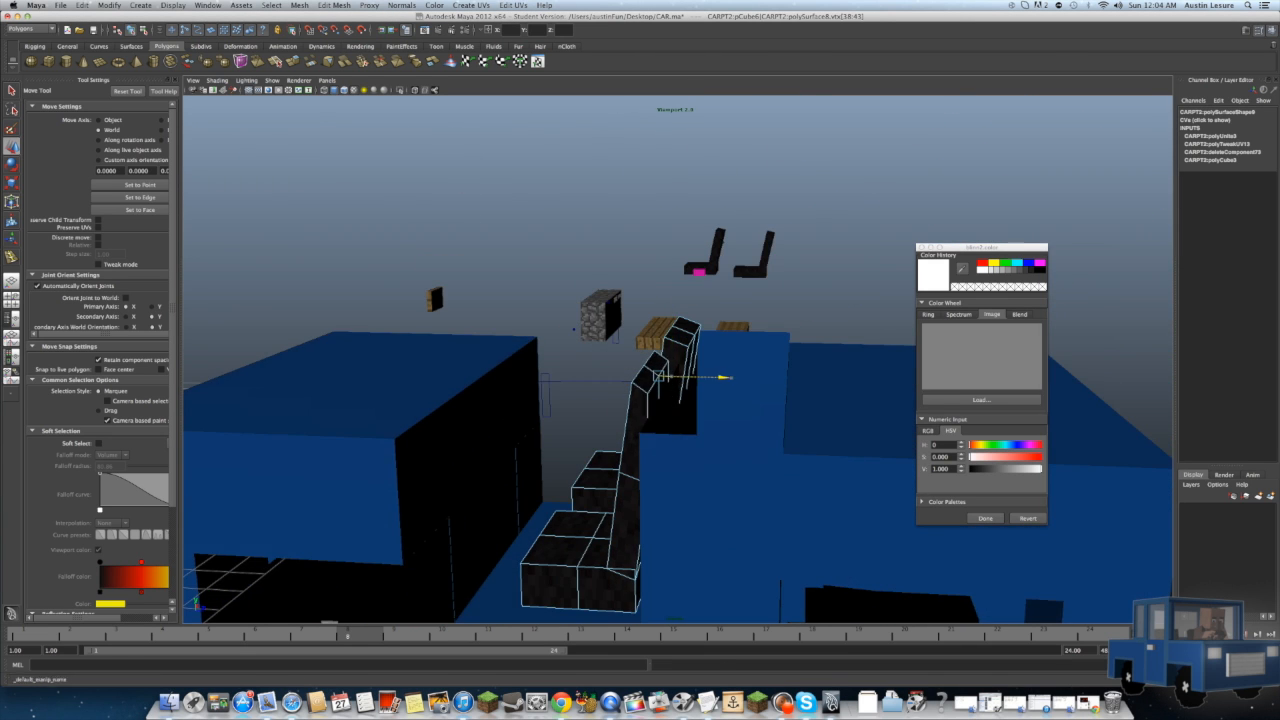
pyautogui.press('super+z')
pyautogui.keyDown('alt'); pyautogui.moveTo(640, 390); pyautogui.dragTo(553, 376); pyautogui.keyUp('alt')
# Step: Name the material of the two seats Car_seat
pyautogui.rightClick(795, 345)
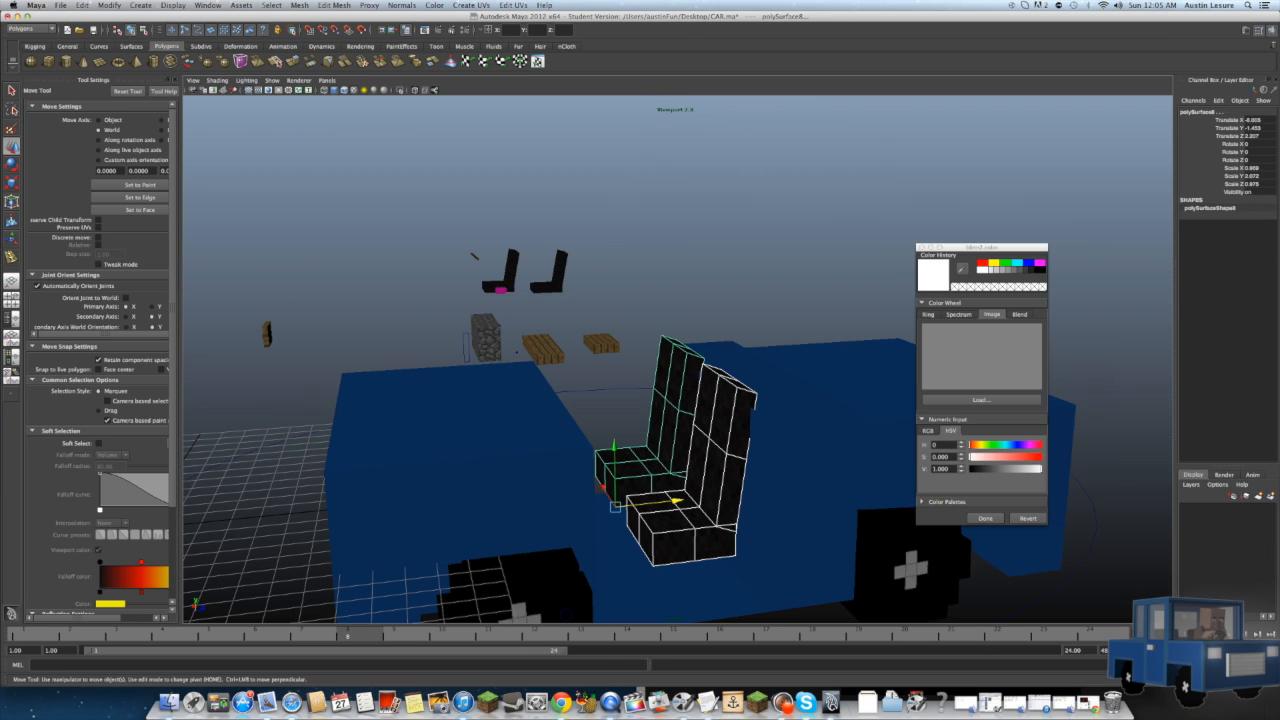
pyautogui.hotkey('ctrl', 'a')
pyautogui.write('Ca')
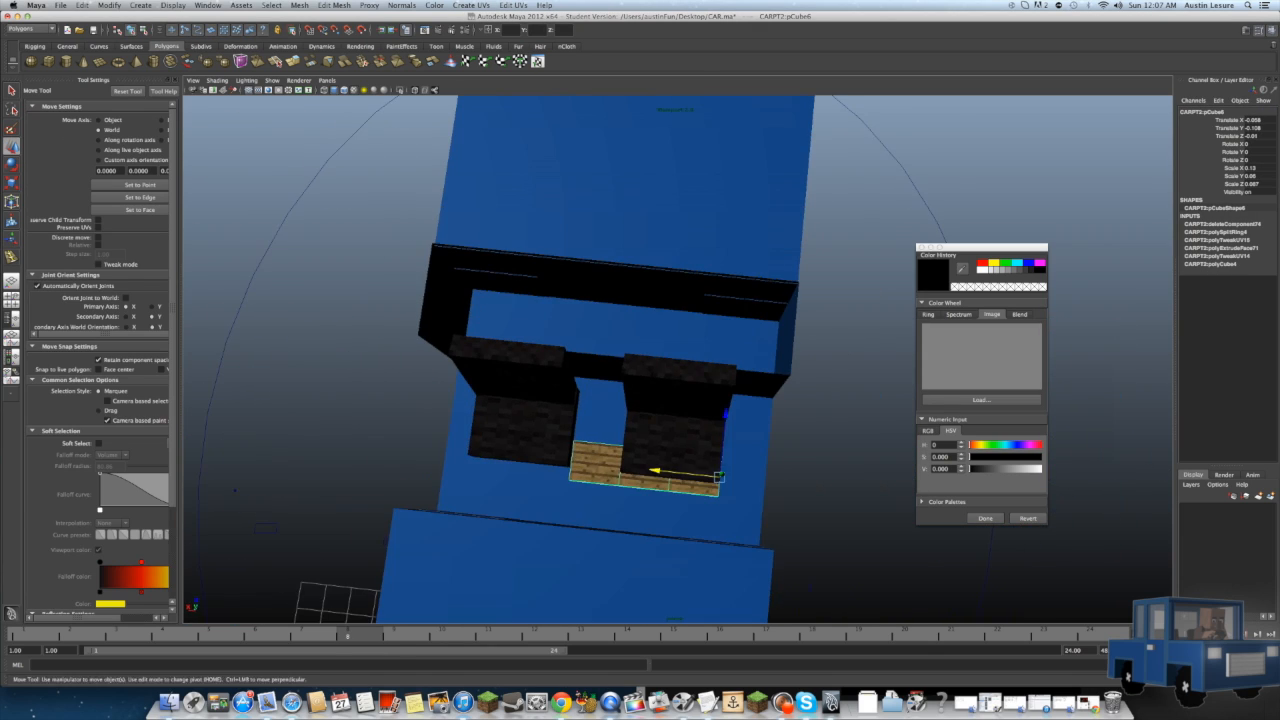
# Step: Scale the wooden plank base and move it into place beneath the seats
pyautogui.press('r')
pyautogui.moveTo(636, 469); pyautogui.dragTo(577, 464)
pyautogui.keyDown('alt'); pyautogui.moveTo(700, 400); pyautogui.dragTo(849, 234); pyautogui.keyUp('alt')
pyautogui.moveTo(620, 234); pyautogui.dragTo(532, 178)
pyautogui.press('w')
pyautogui.moveTo(640, 245); pyautogui.dragTo(598, 220)
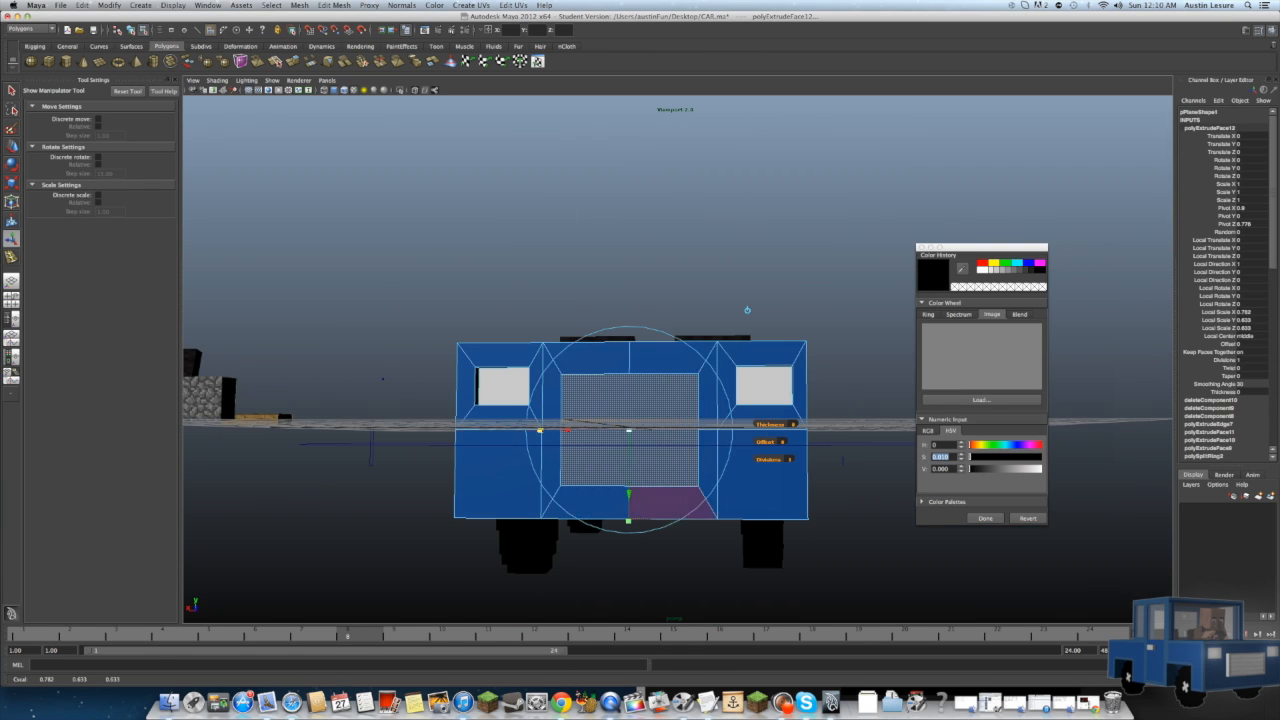
# Step: Assign the existing material CARPT2:blinn2 to the extruded grille faces on the car's front
pyautogui.keyDown('alt'); pyautogui.moveTo(747, 310); pyautogui.dragTo(654, 370); pyautogui.keyUp('alt')
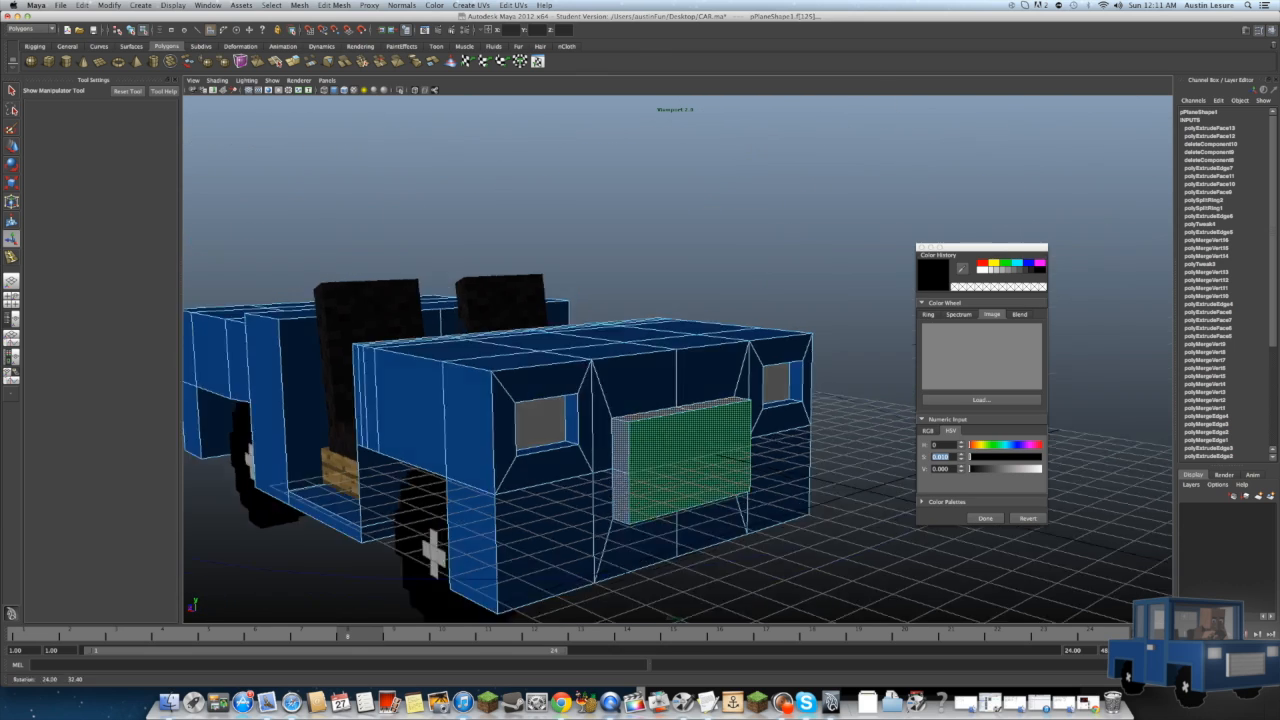
pyautogui.moveTo(682, 455); pyautogui.dragTo(770, 655, button='right')
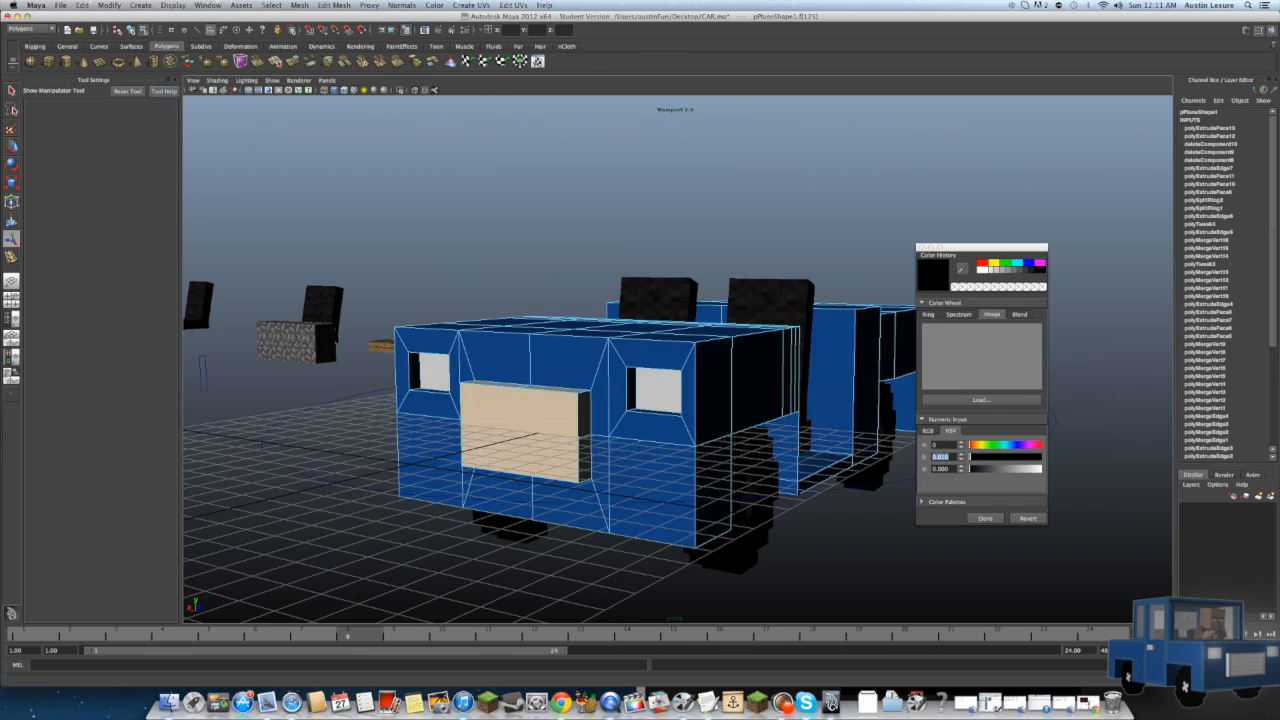
pyautogui.moveTo(770, 457); pyautogui.dragTo(790, 612, button='right')
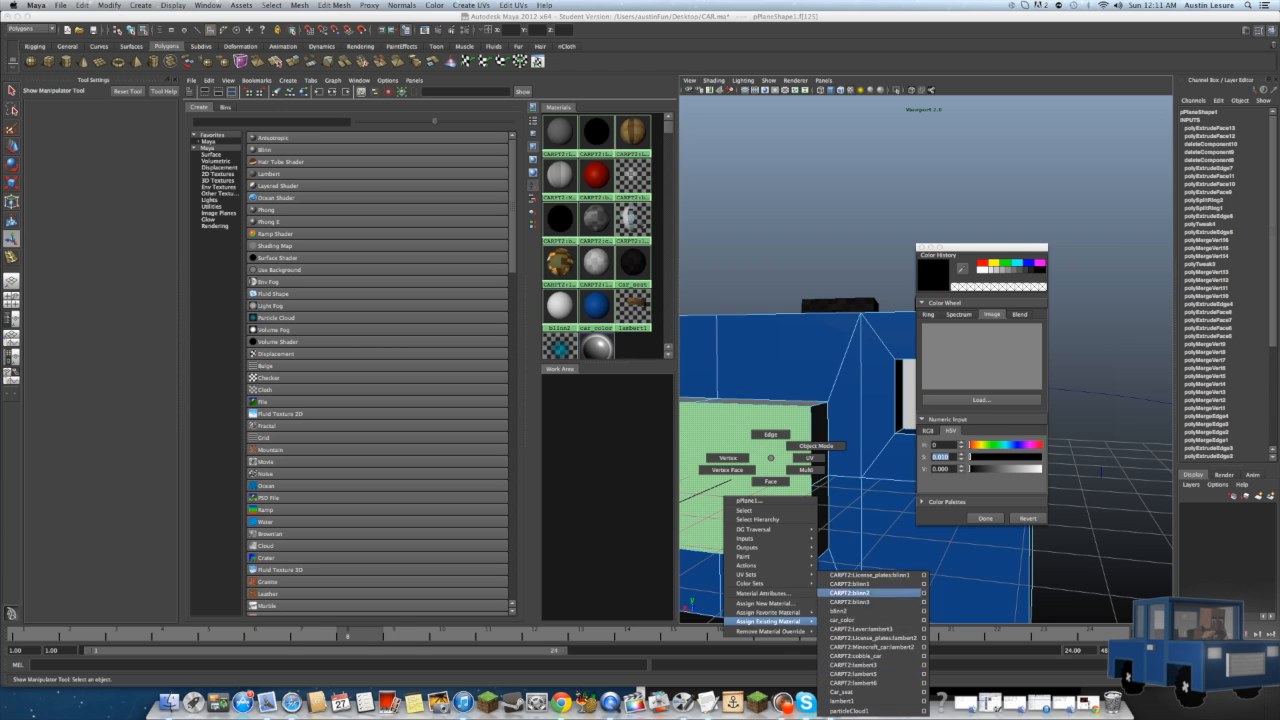
pyautogui.moveTo(850, 593); pyautogui.dragTo(850, 593, button='right')
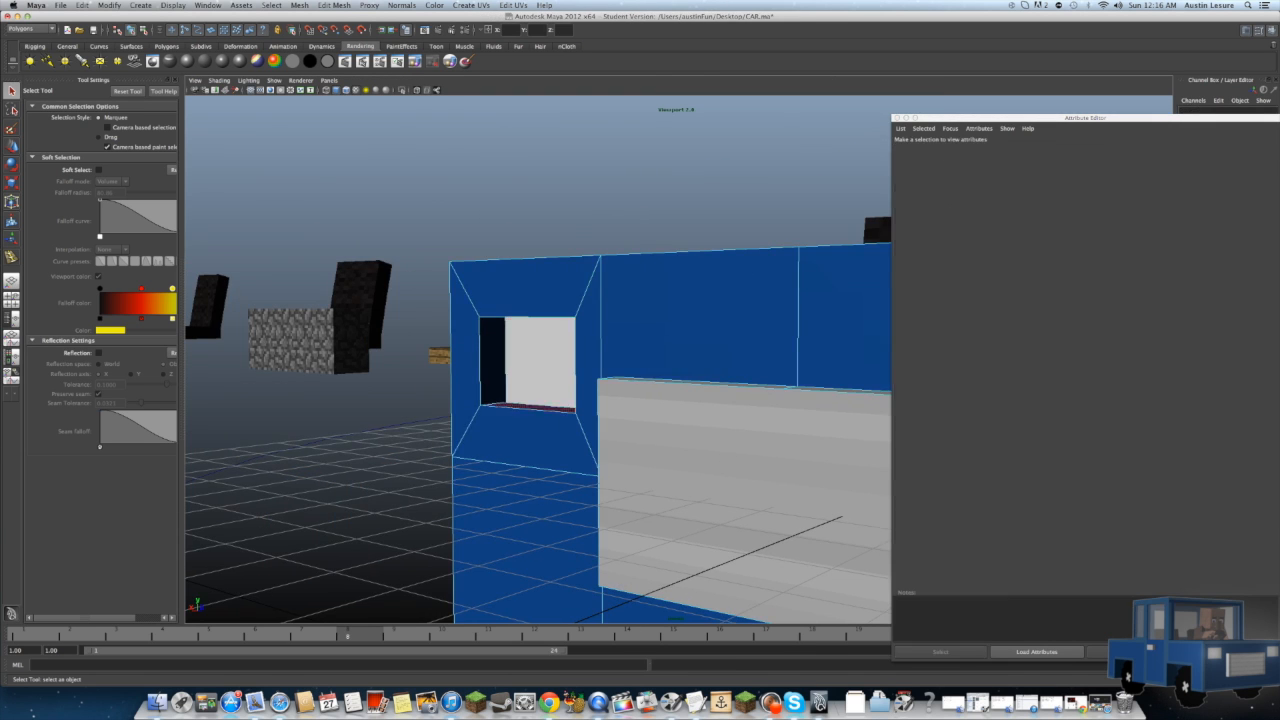
# Step: Delete the diagonal edges around the headlights and assign a material to the inner faces of the rear light recesses
pyautogui.moveTo(707, 497); pyautogui.dragTo(705, 660, button='right')
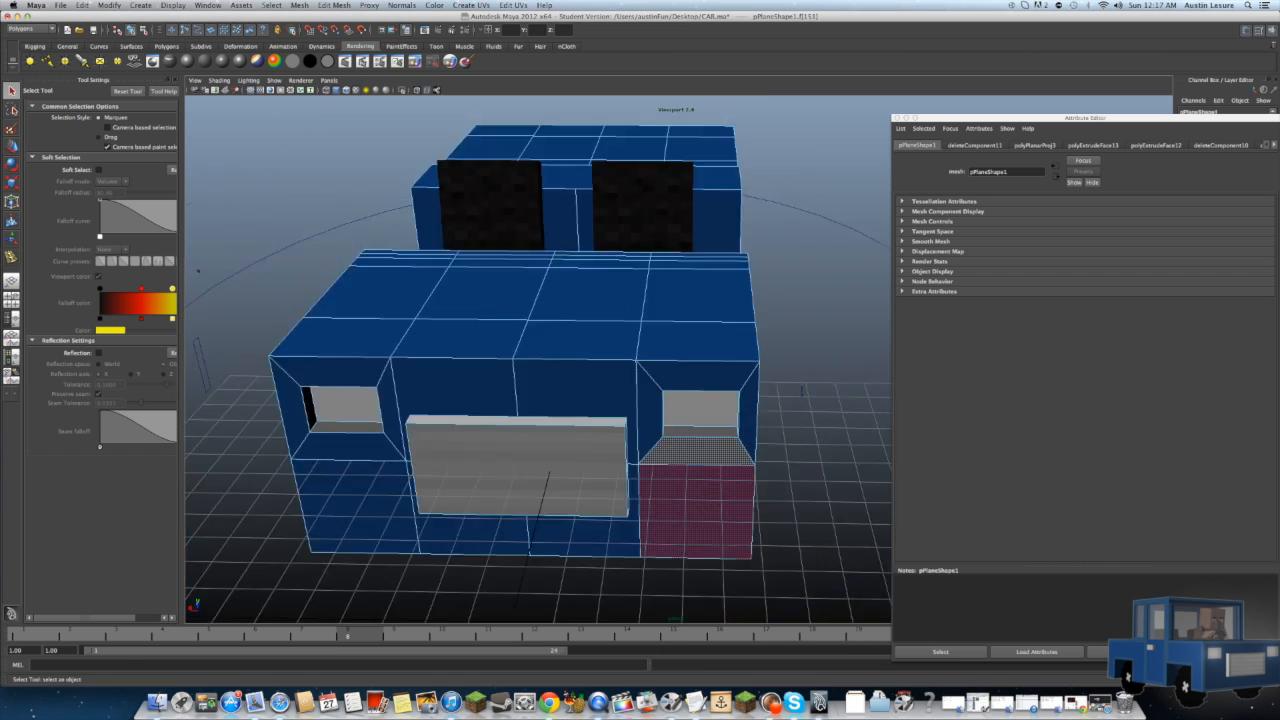
pyautogui.rightClick(686, 449)
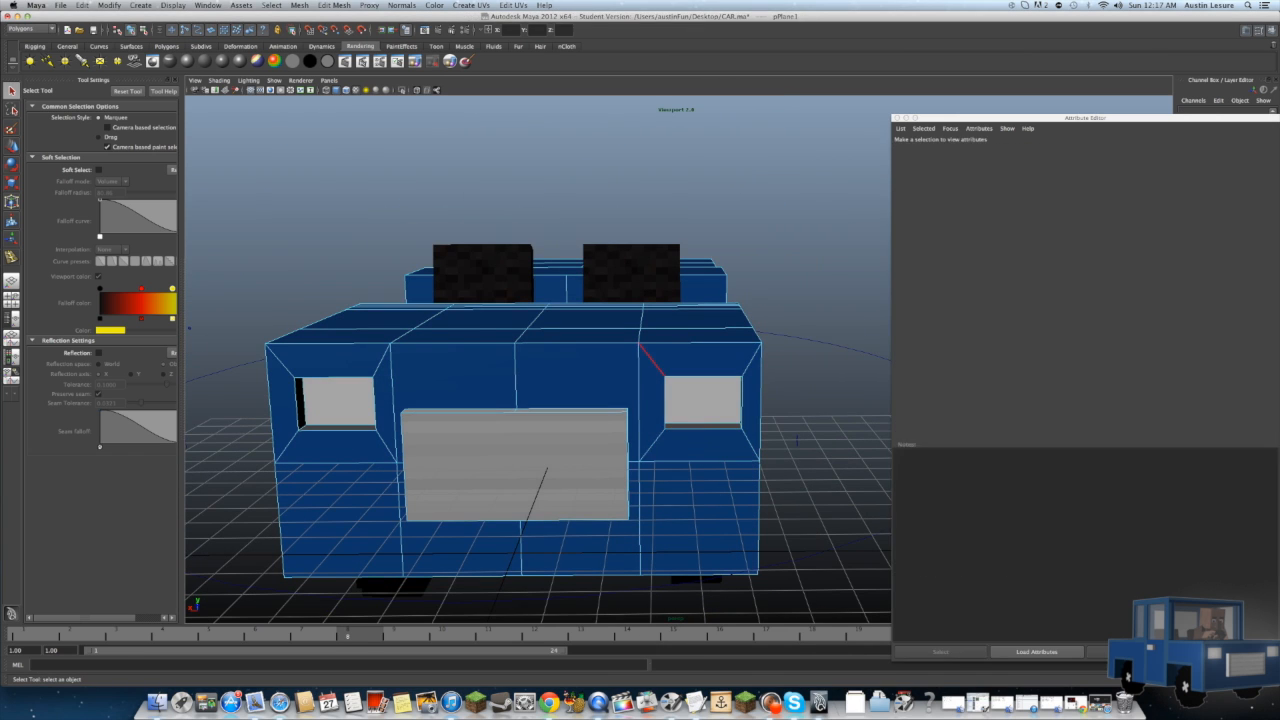
pyautogui.press('w')
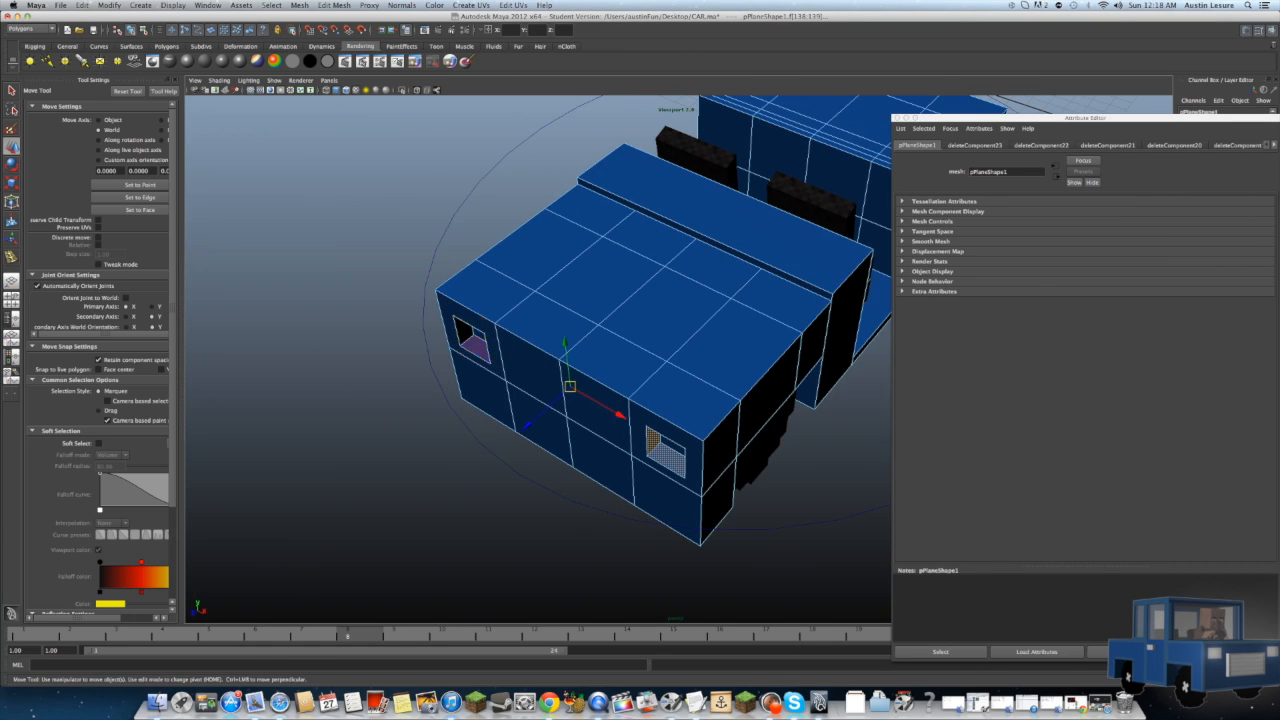
pyautogui.moveTo(472, 341); pyautogui.dragTo(560, 513, button='right')
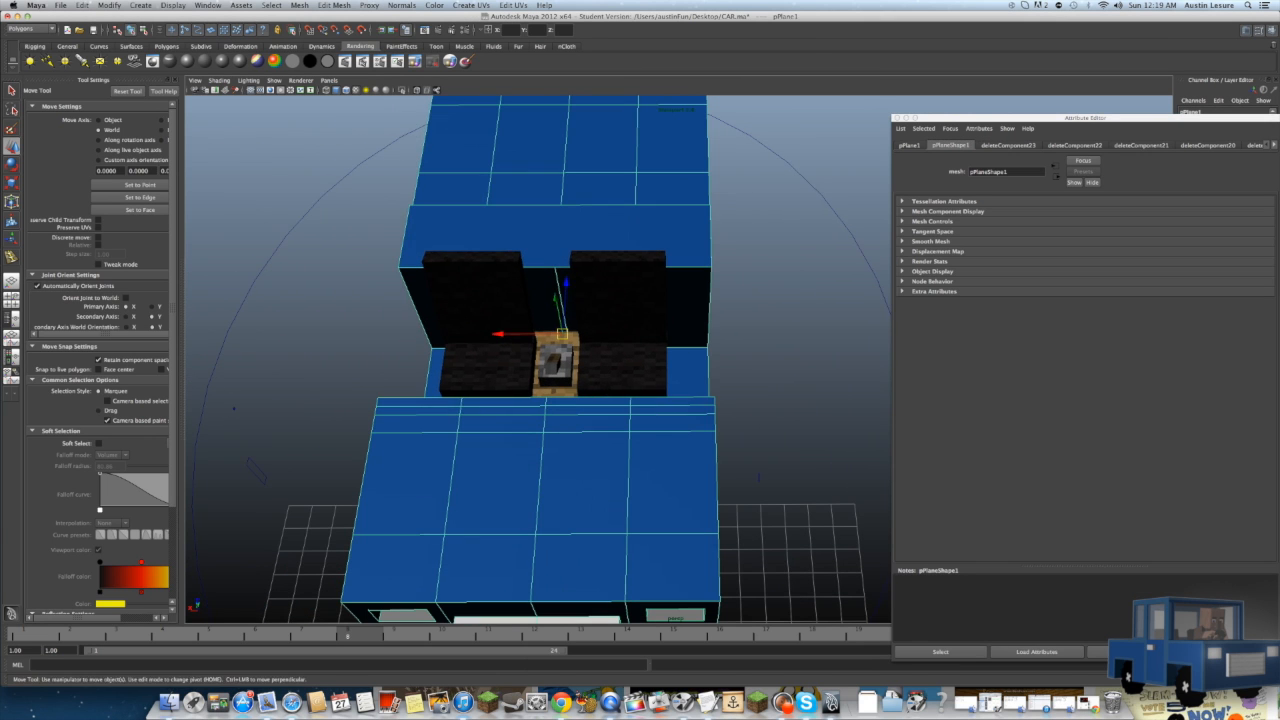
# Step: Insert edge loops running lengthwise near both sides of the car body
pyautogui.click(334, 5)
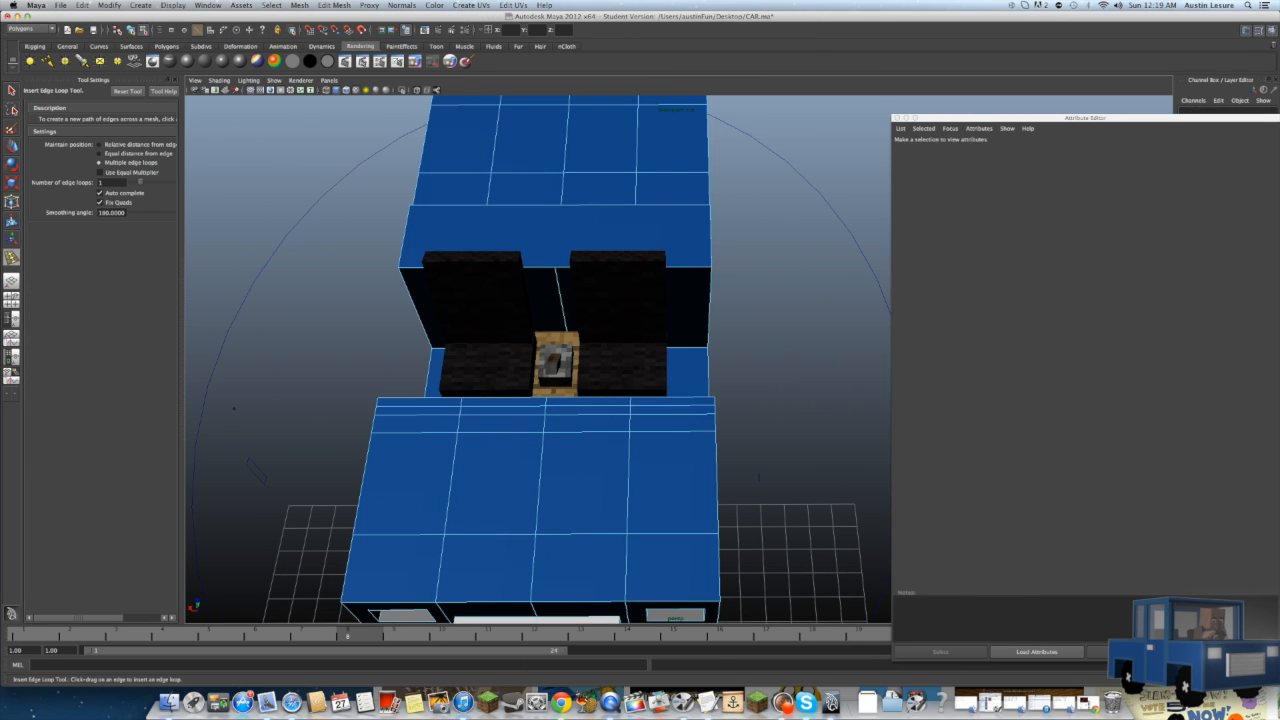
pyautogui.keyDown('alt'); pyautogui.moveTo(540, 400); pyautogui.dragTo(650, 375); pyautogui.keyUp('alt')
pyautogui.press('F11')
pyautogui.keyDown('alt'); pyautogui.moveTo(585, 495); pyautogui.dragTo(629, 487); pyautogui.keyUp('alt')
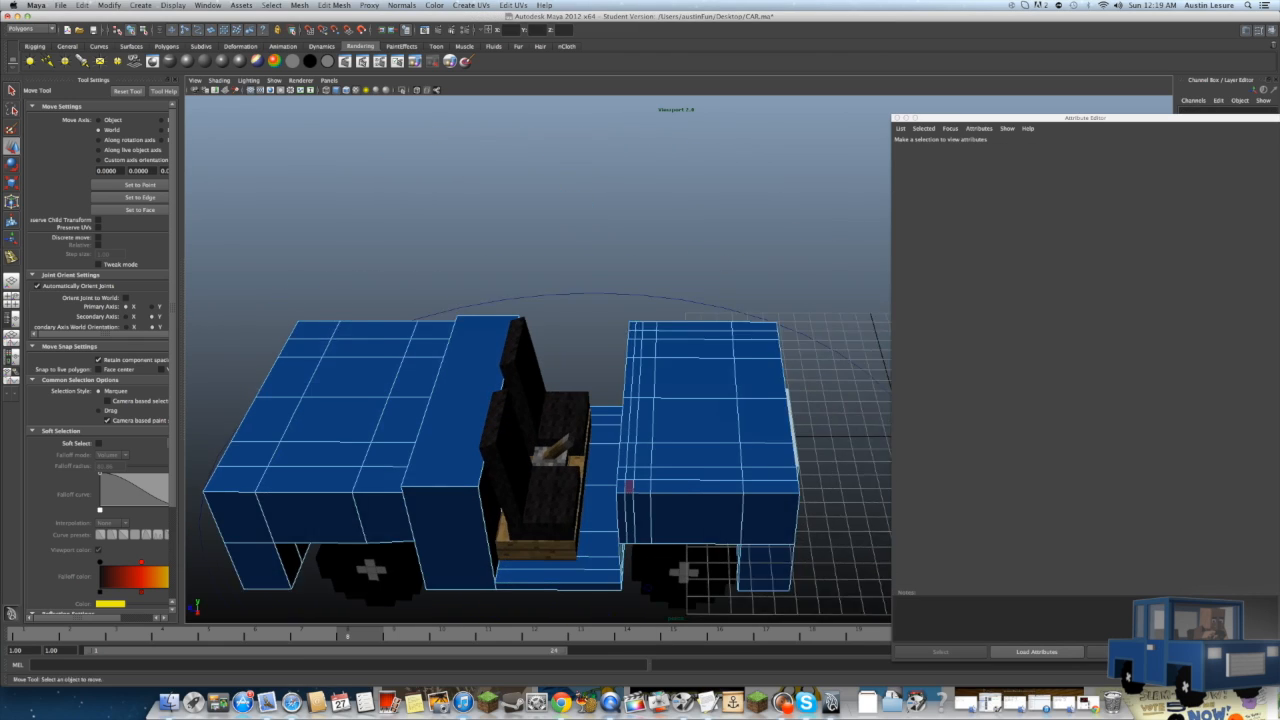
pyautogui.click(646, 325)
pyautogui.scroll(5, 649, 325)
pyautogui.keyDown('shift'); pyautogui.moveTo(606, 310); pyautogui.dragTo(590, 420); pyautogui.keyUp('shift')
pyautogui.scroll(-3, 610, 360)
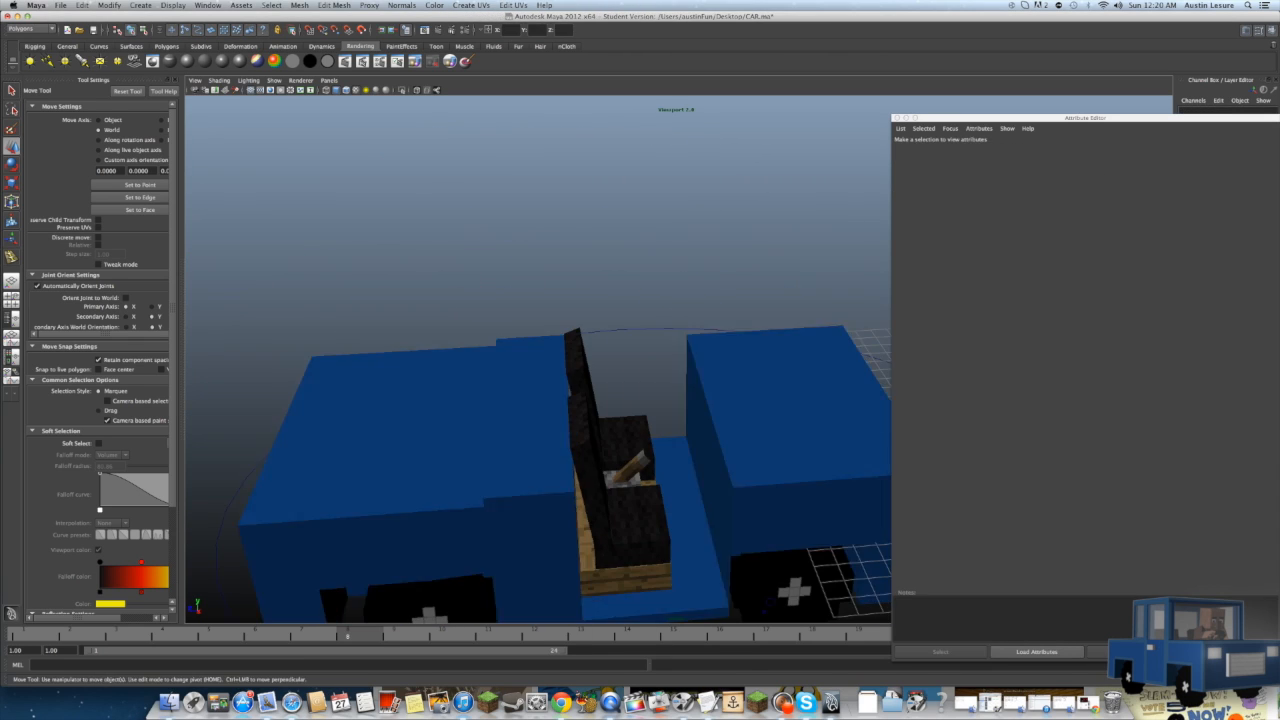
# Step: Insert edge loops across the car's width in the raised wall behind the seats
pyautogui.click(335, 5)
pyautogui.click(360, 125)
pyautogui.click(540, 450)
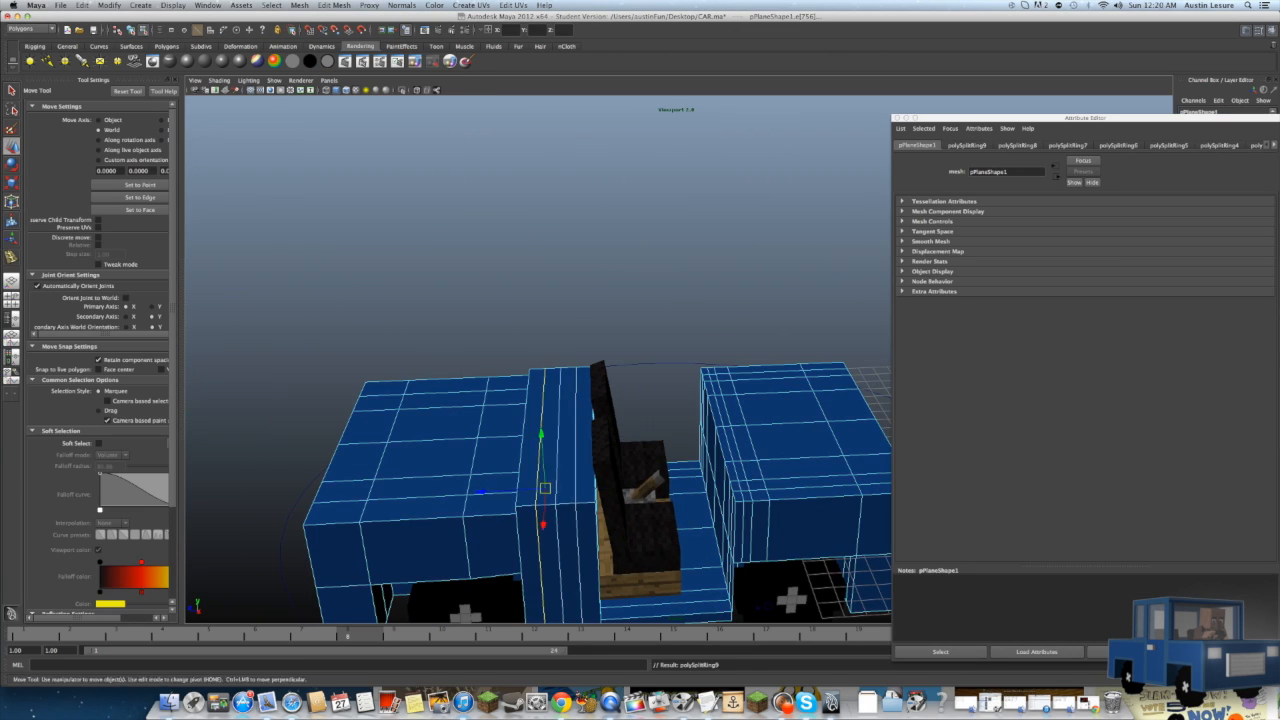
pyautogui.click(335, 5)
pyautogui.click(360, 125)
# Step: Try to extrude the top face strips of the raised wall and the small hood faces beside the cab upward
pyautogui.press('w')
pyautogui.keyDown('alt'); pyautogui.moveTo(620, 460); pyautogui.dragTo(565, 435); pyautogui.keyUp('alt')
pyautogui.click(565, 450)
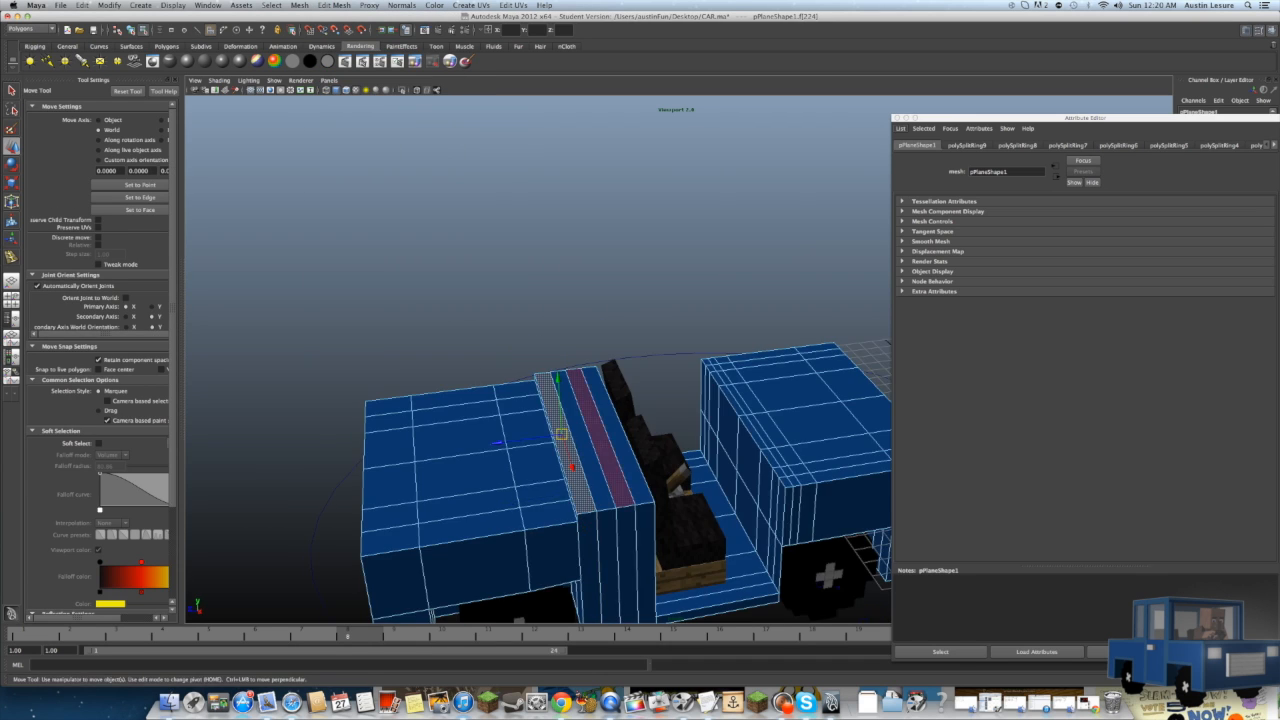
pyautogui.keyDown('shift'); pyautogui.moveTo(698, 436); pyautogui.dragTo(690, 505); pyautogui.keyUp('shift')
pyautogui.scroll(-2, 690, 480)
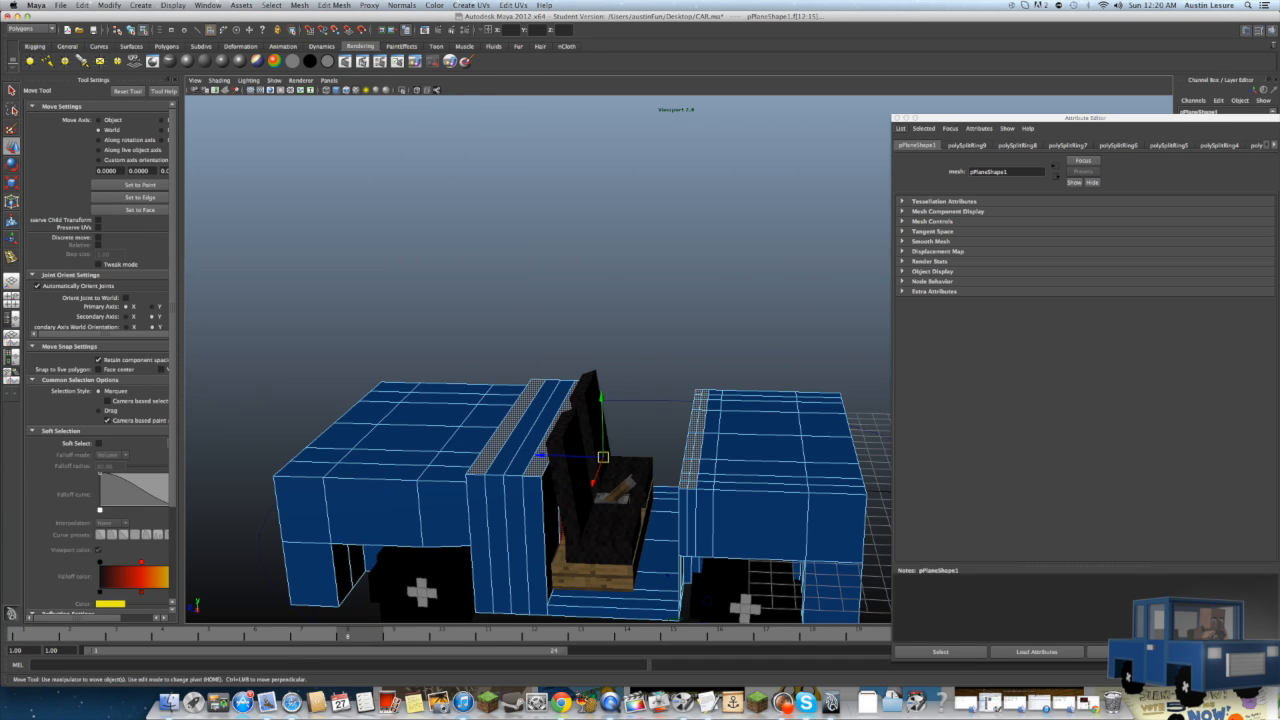
pyautogui.click(292, 61)
pyautogui.moveTo(697, 355); pyautogui.dragTo(697, 305)
pyautogui.press('z')
pyautogui.keyDown('alt'); pyautogui.moveTo(640, 420); pyautogui.dragTo(720, 395); pyautogui.keyUp('alt')
pyautogui.press('g')
pyautogui.press('z')
pyautogui.press('z')
pyautogui.keyDown('alt'); pyautogui.moveTo(740, 264); pyautogui.dragTo(610, 370); pyautogui.keyUp('alt')
pyautogui.scroll(5, 640, 330)
pyautogui.scroll(-6, 610, 370)
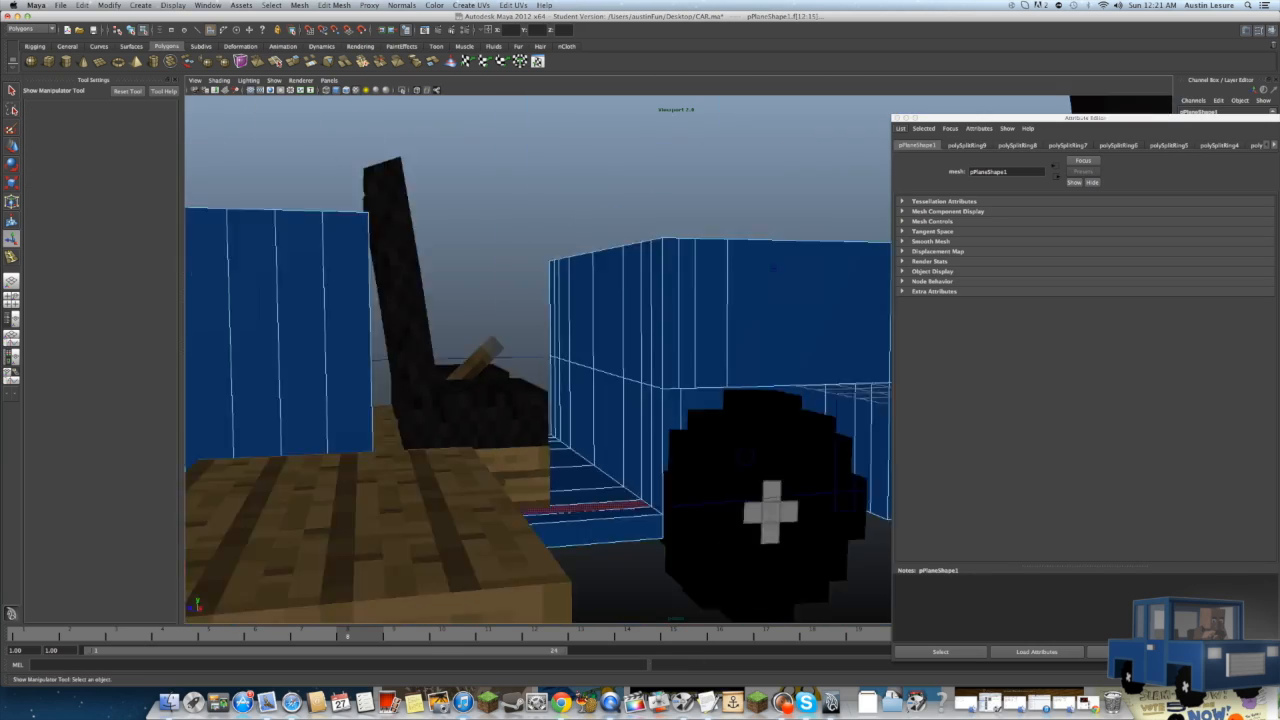
pyautogui.keyDown('alt'); pyautogui.moveTo(640, 300); pyautogui.dragTo(665, 340); pyautogui.keyUp('alt')
pyautogui.hotkey('shift', 'z')
pyautogui.keyDown('alt'); pyautogui.moveTo(665, 225); pyautogui.dragTo(719, 225); pyautogui.keyUp('alt')
pyautogui.press('z')
# Step: Extrude the top face strips of the raised wall behind the seats upward by about 5.9 units
pyautogui.keyDown('alt'); pyautogui.moveTo(719, 400); pyautogui.dragTo(580, 370); pyautogui.keyUp('alt')
pyautogui.click(426, 428)
pyautogui.press('g')
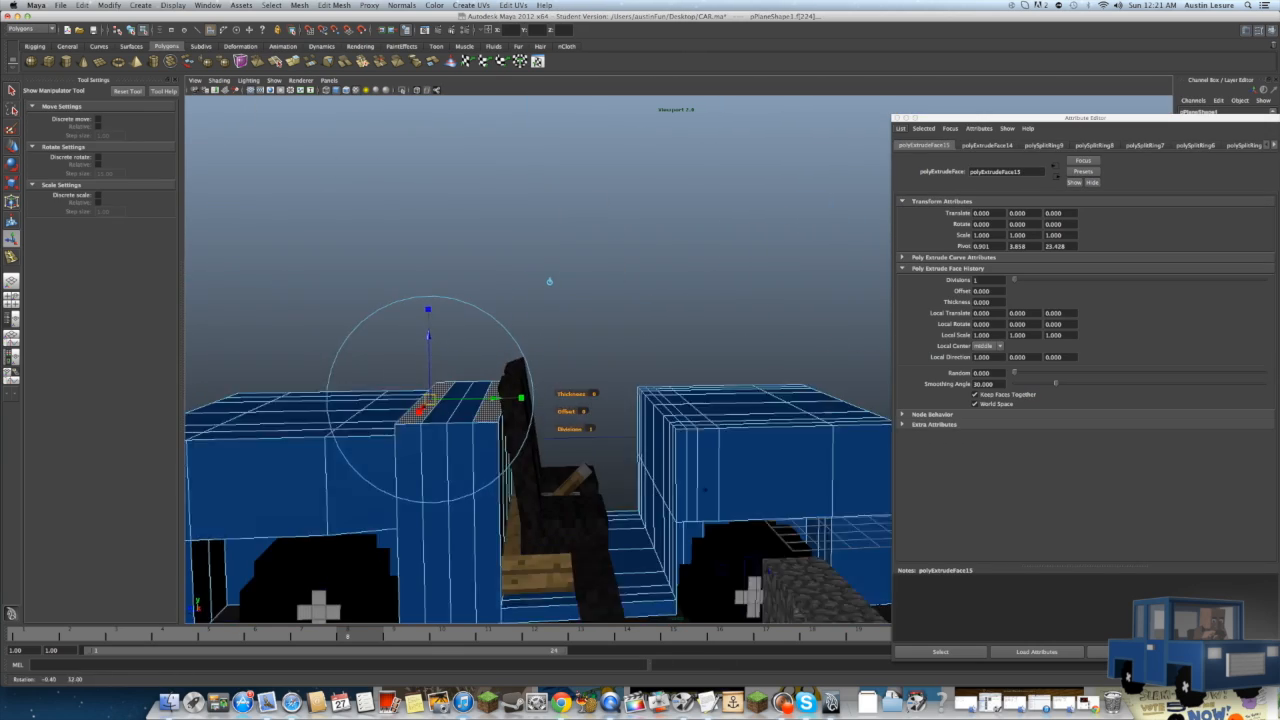
pyautogui.moveTo(429, 332); pyautogui.dragTo(540, 215)
# Step: Compare the raised cab section with the blue Minecraft car image in Safari and return to Maya
pyautogui.keyDown('alt'); pyautogui.moveTo(719, 204); pyautogui.dragTo(523, 249); pyautogui.keyUp('alt')
pyautogui.scroll(-3, 523, 249)
pyautogui.press('super+Tab')
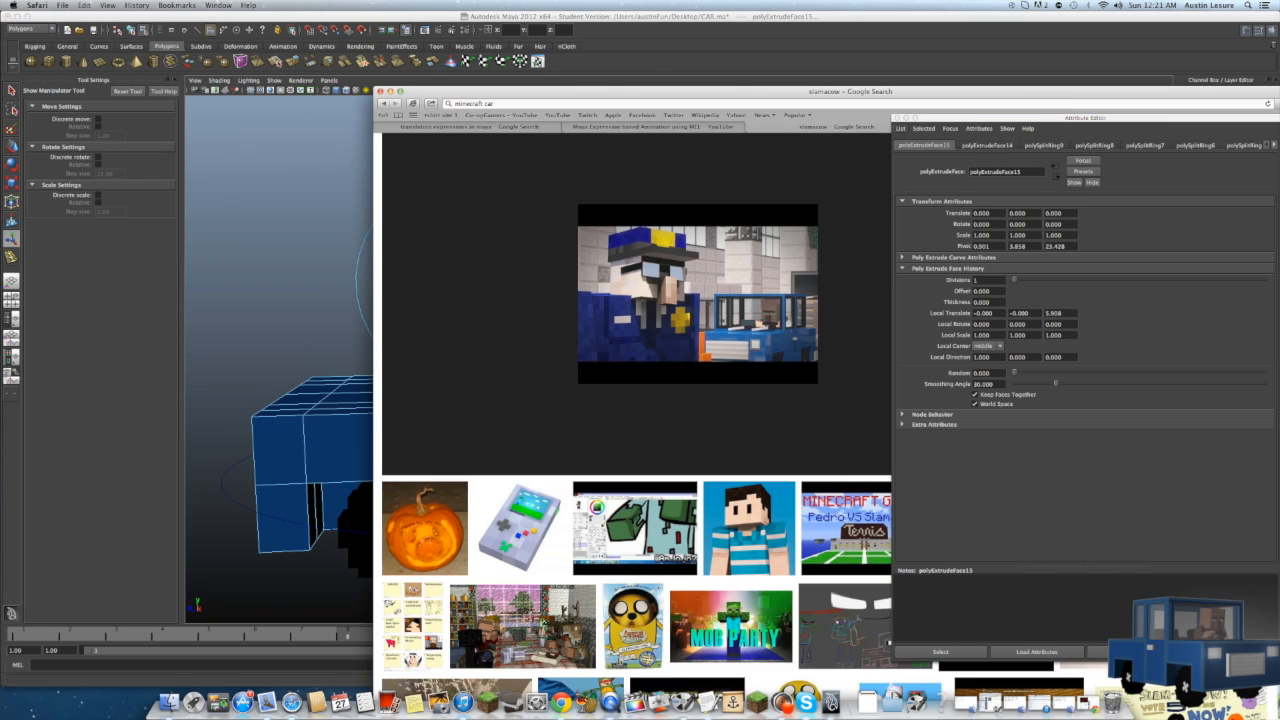
pyautogui.press('super+Tab')
pyautogui.click(580, 166)
pyautogui.keyDown('alt'); pyautogui.moveTo(580, 166); pyautogui.dragTo(800, 190); pyautogui.keyUp('alt')
# Step: Insert vertical edge loops in the tall back wall, at its centre and above each seat
pyautogui.press('F8')
pyautogui.scroll(4, 640, 400)
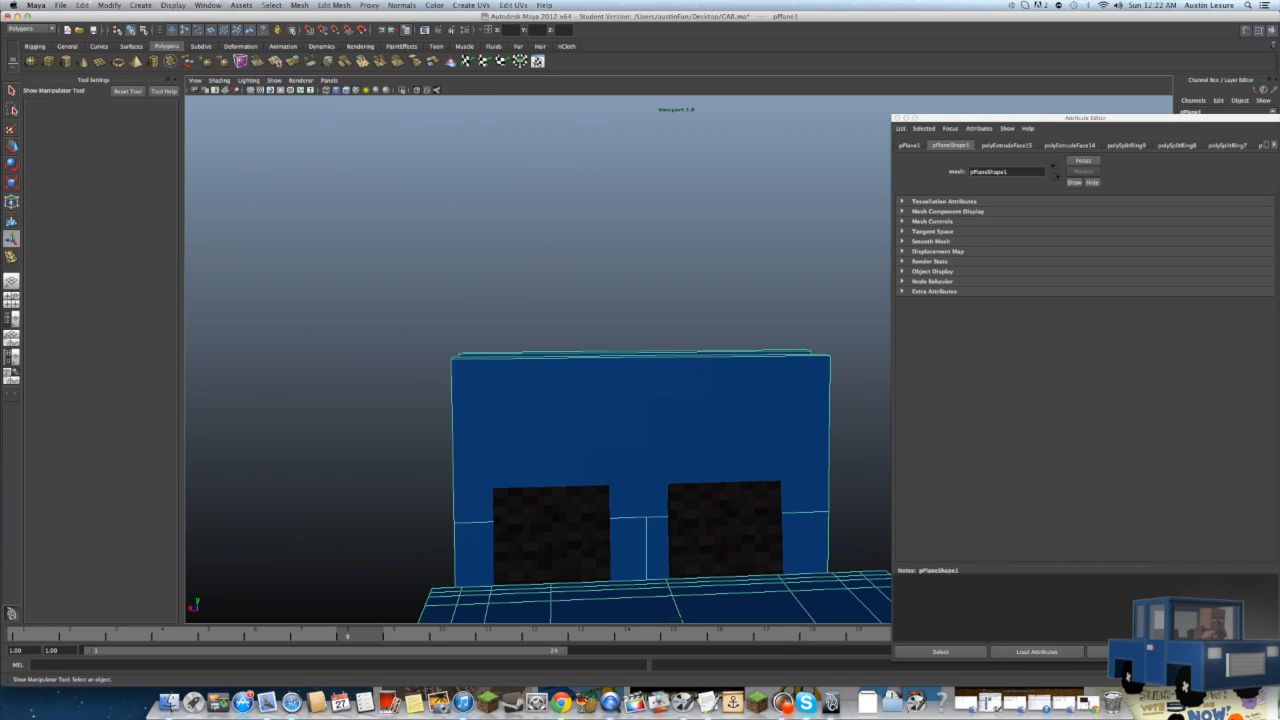
pyautogui.click(334, 5)
pyautogui.click(355, 131)
pyautogui.moveTo(625, 353); pyautogui.dragTo(725, 352)
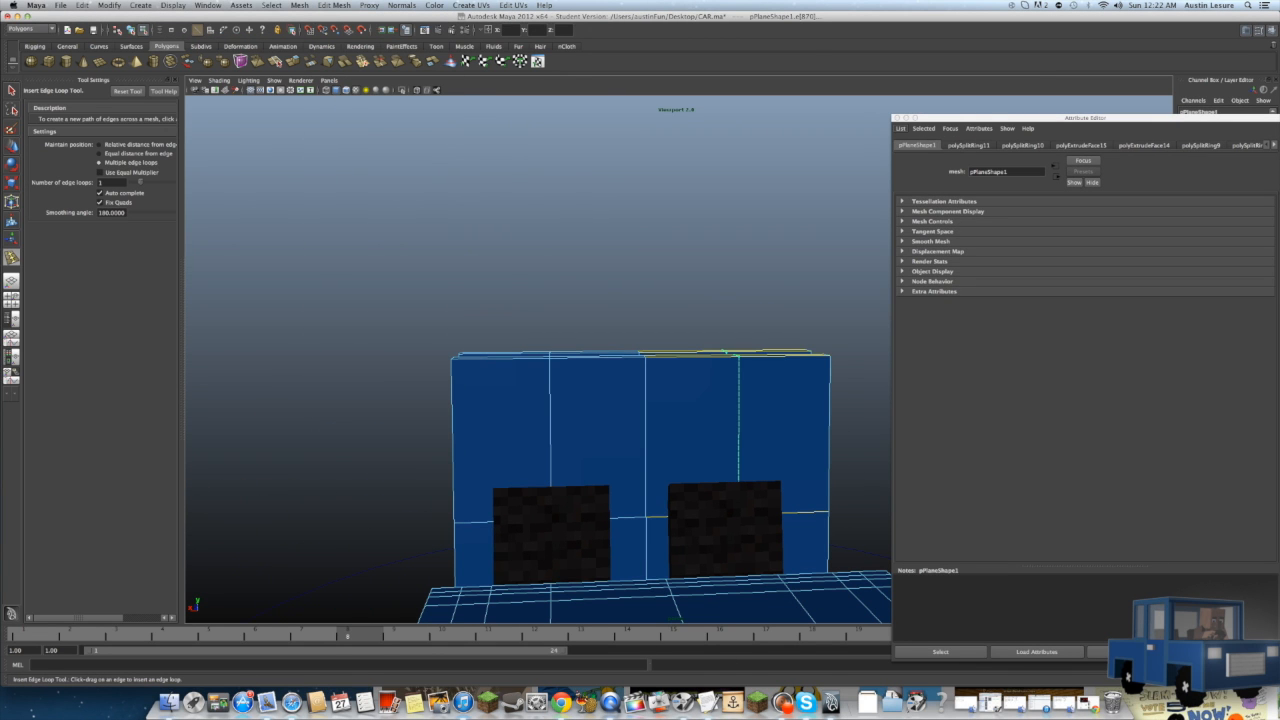